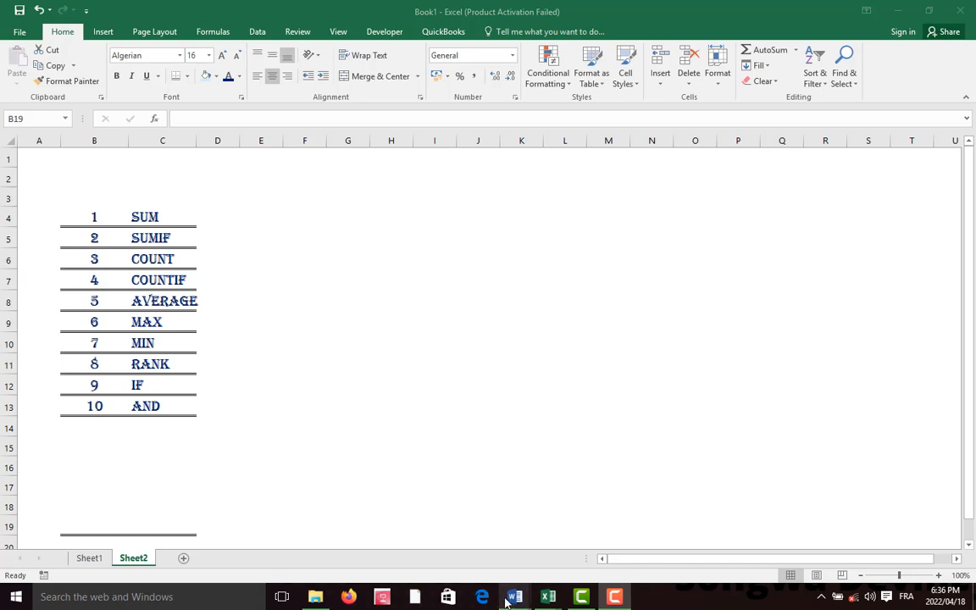
Switch to the Exercise Three document in Word and read through its instructions and data table
{"action": "mouse_move", "coordinate": [514, 597]}
{"action": "left_click", "coordinate": [571, 561]}
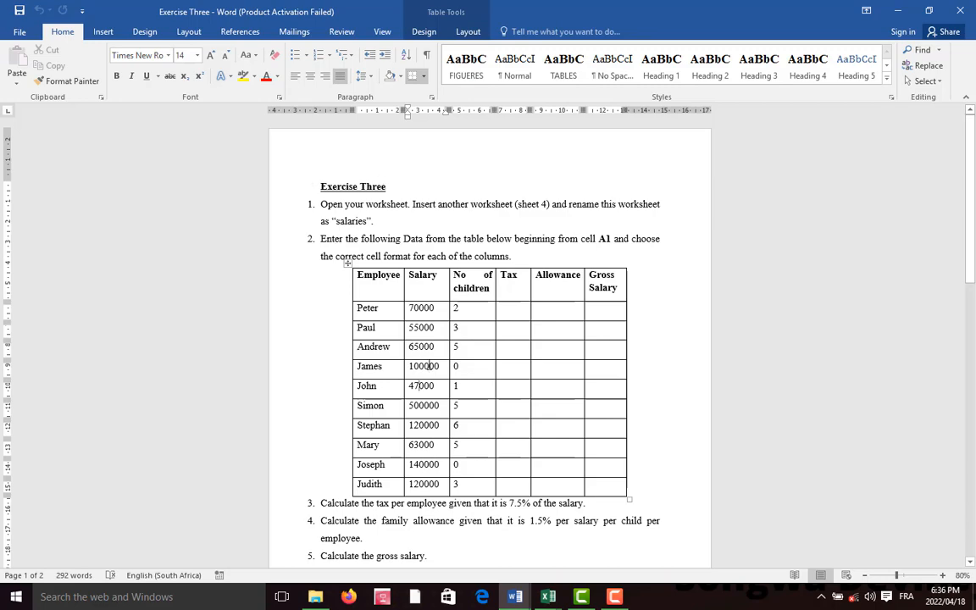
{"action": "scroll", "coordinate": [373, 279], "scroll_direction": "down", "scroll_amount": 5}
{"action": "scroll", "coordinate": [372, 270], "scroll_direction": "up", "scroll_amount": 4}
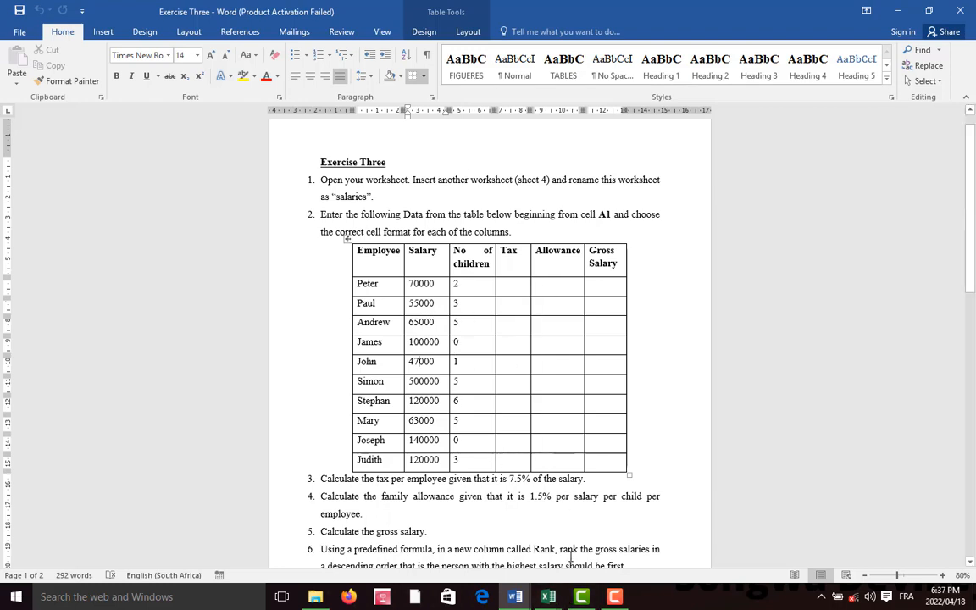
Switch to the Book1 workbook in Excel and open Sheet1 with the employee salary table
{"action": "mouse_move", "coordinate": [547, 600]}
{"action": "left_click", "coordinate": [469, 542]}
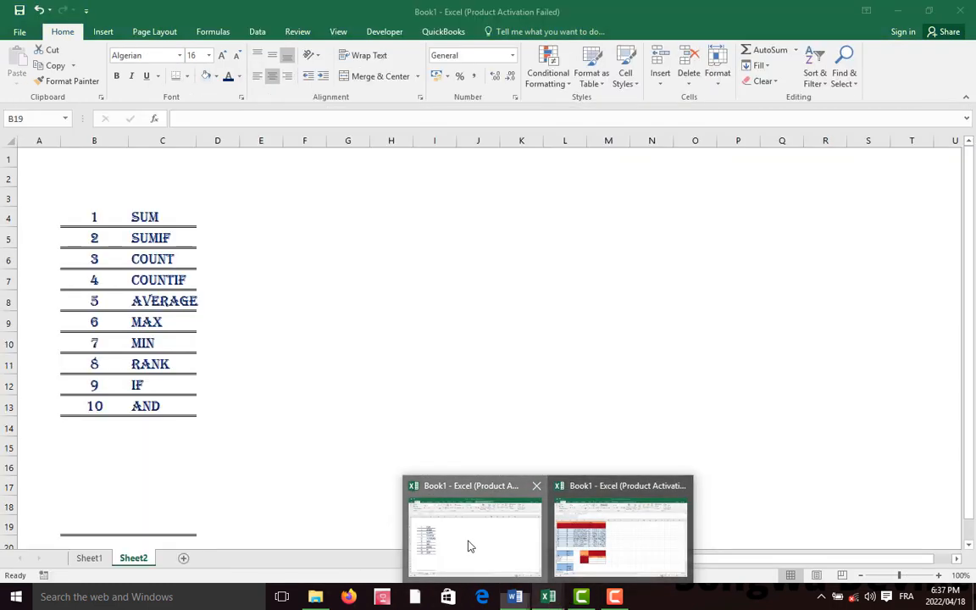
{"action": "left_click", "coordinate": [84, 559]}
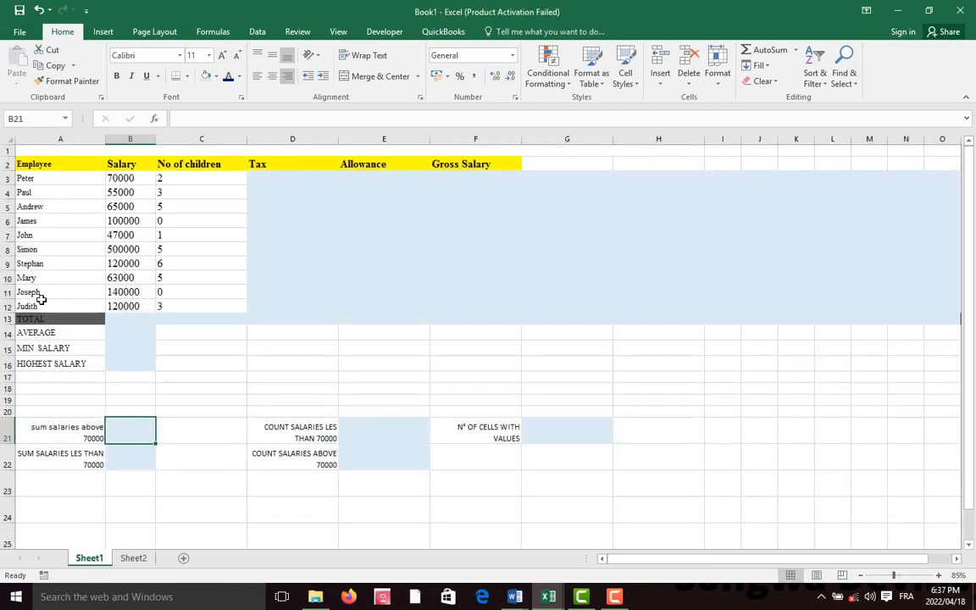
{"action": "left_click", "coordinate": [37, 163]}
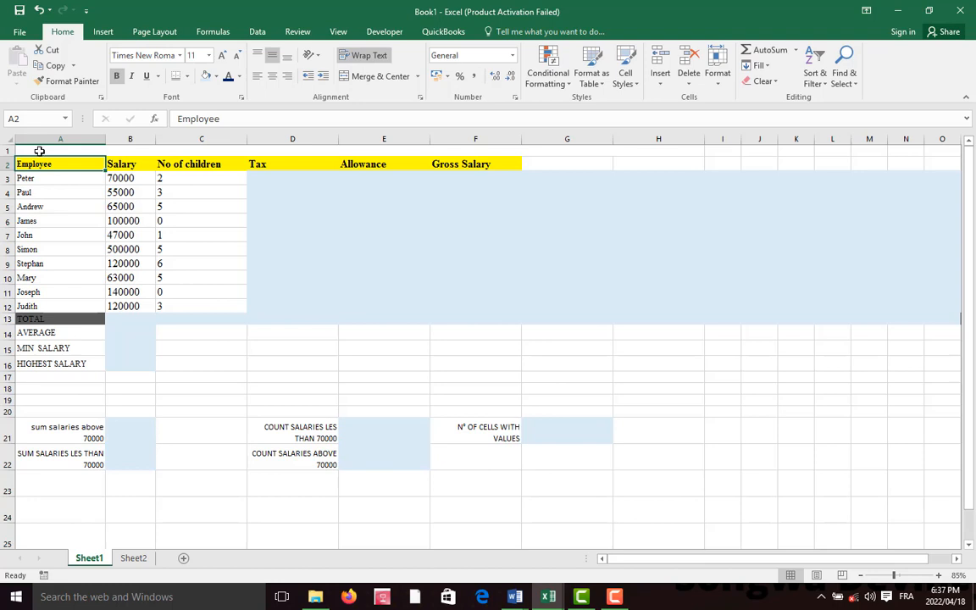
{"action": "left_click", "coordinate": [38, 150]}
{"action": "left_click", "coordinate": [78, 266]}
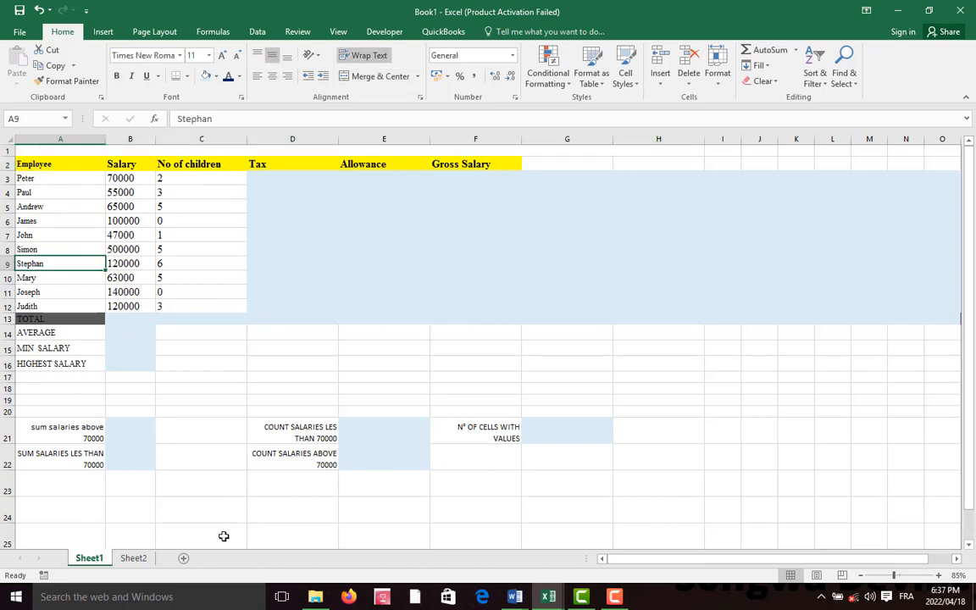
Rename Sheet1 as SALARIES
{"action": "double_click", "coordinate": [90, 558]}
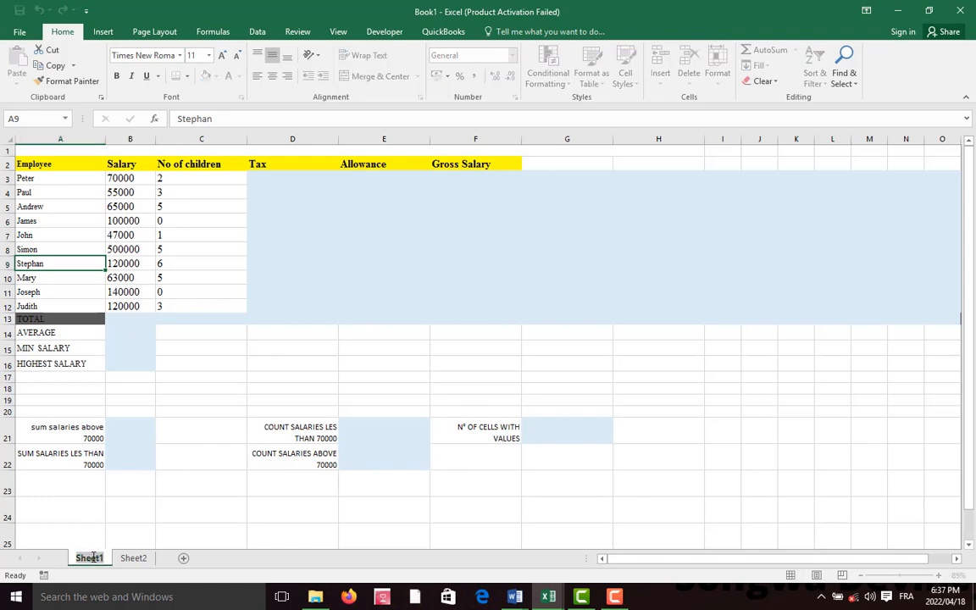
{"action": "type", "text": "SALA"}
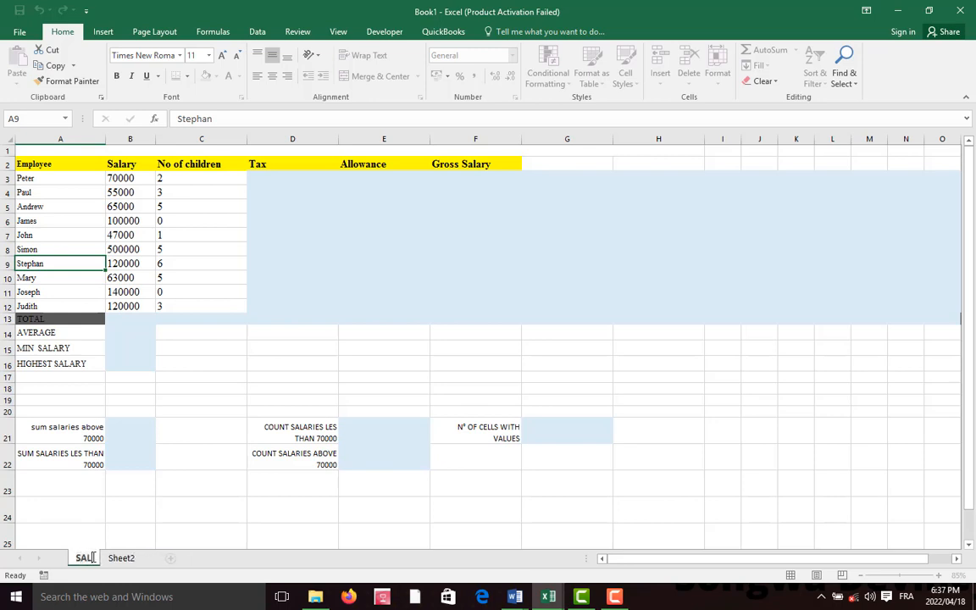
{"action": "type", "text": "RIES"}
{"action": "left_click", "coordinate": [129, 507]}
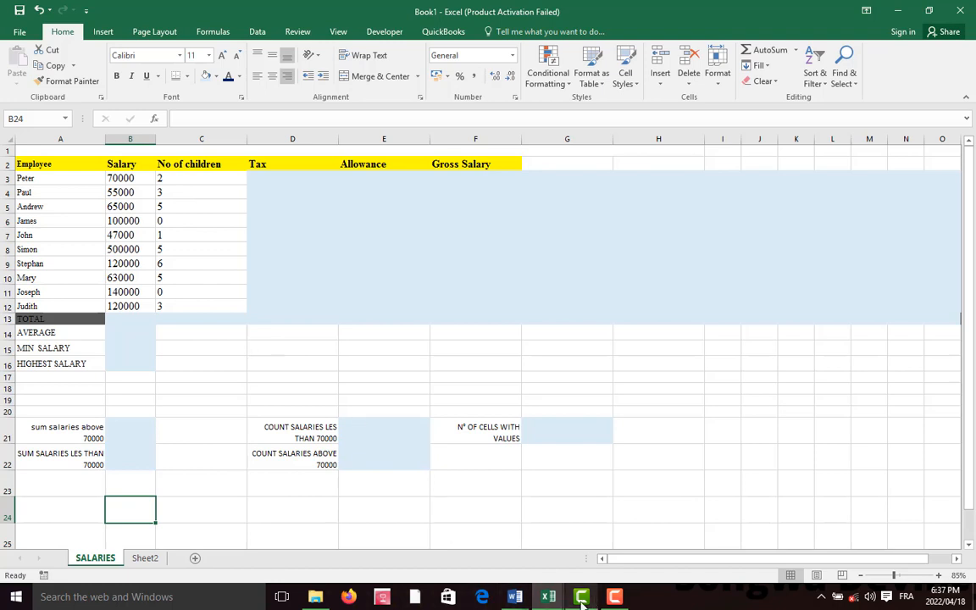
Switch to the Exercise Three document in Word and read the tax calculation instruction below the table
{"action": "mouse_move", "coordinate": [516, 596]}
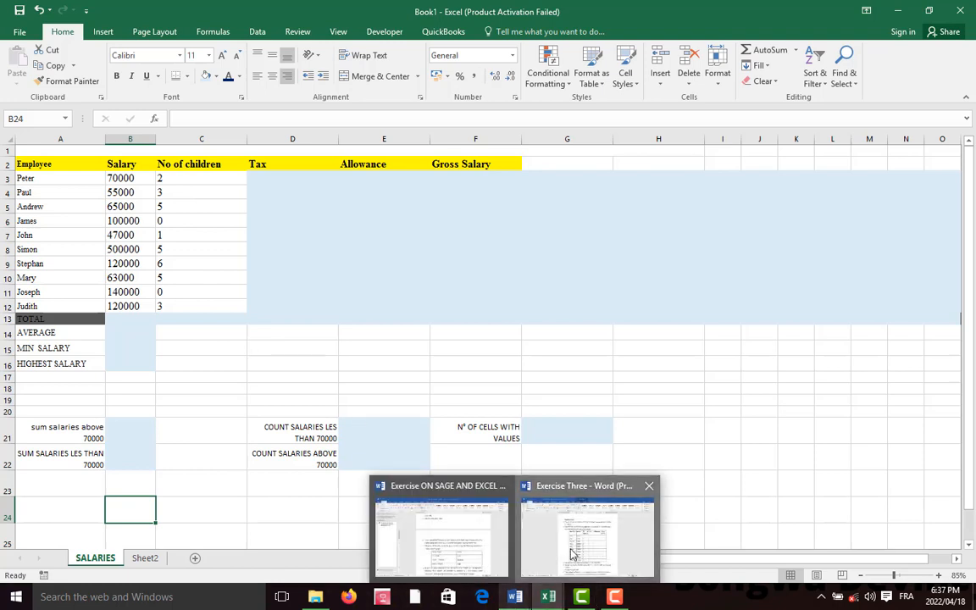
{"action": "left_click", "coordinate": [564, 545]}
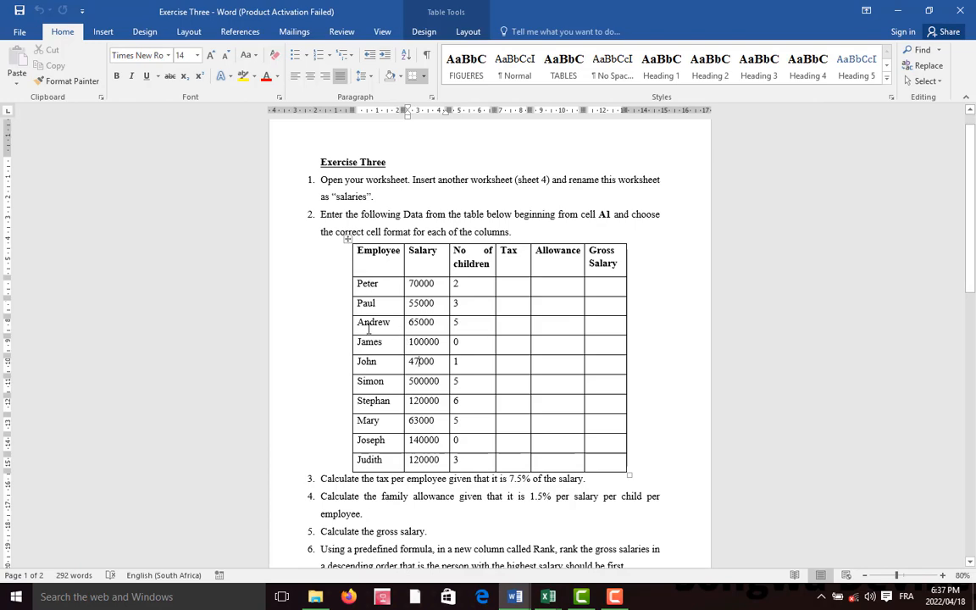
{"action": "scroll", "coordinate": [331, 301], "scroll_direction": "down", "scroll_amount": 2}
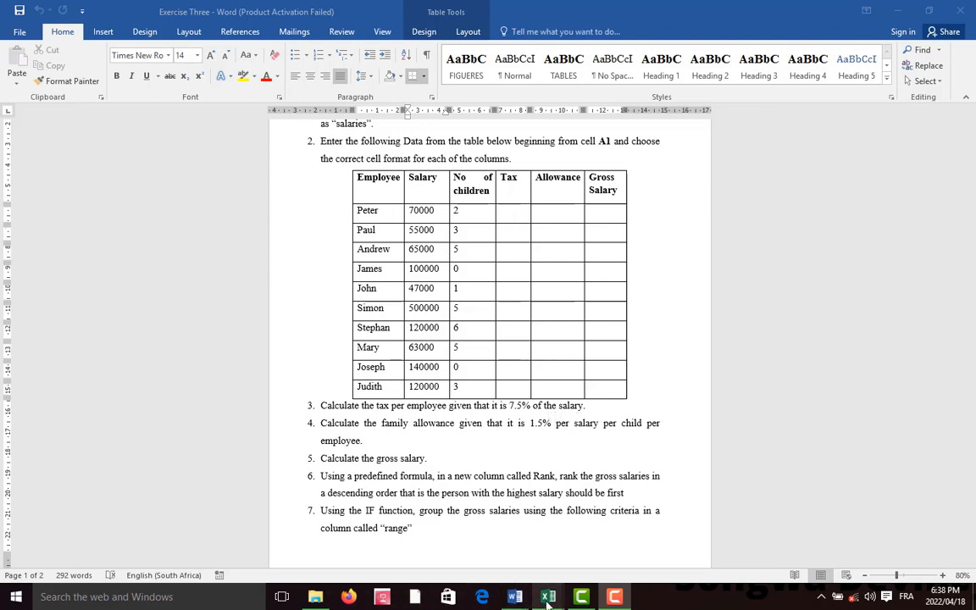
Return to the Book1 workbook in Excel and select cell D3, the first cell under Tax
{"action": "mouse_move", "coordinate": [548, 602]}
{"action": "left_click", "coordinate": [485, 533]}
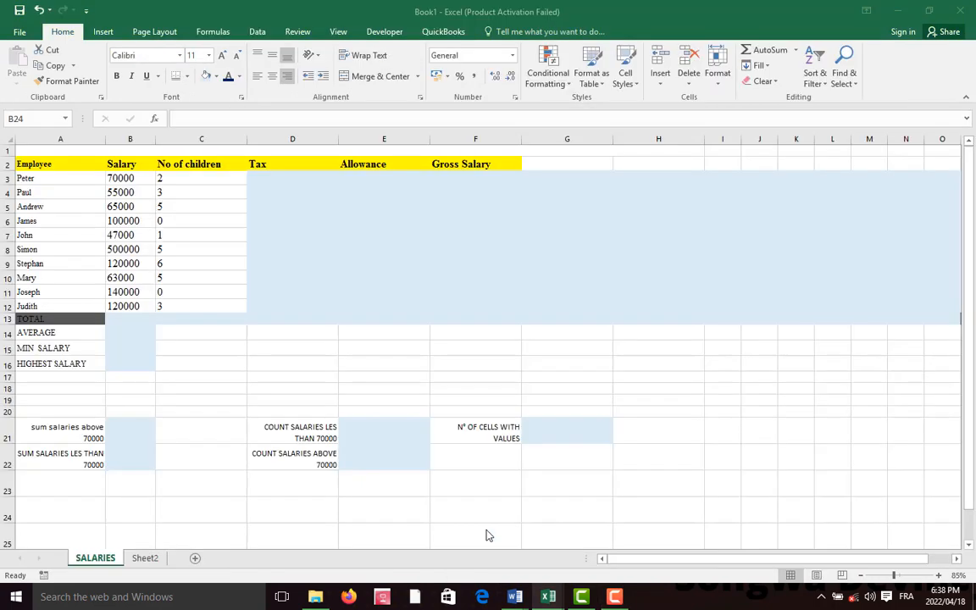
{"action": "left_click", "coordinate": [292, 179]}
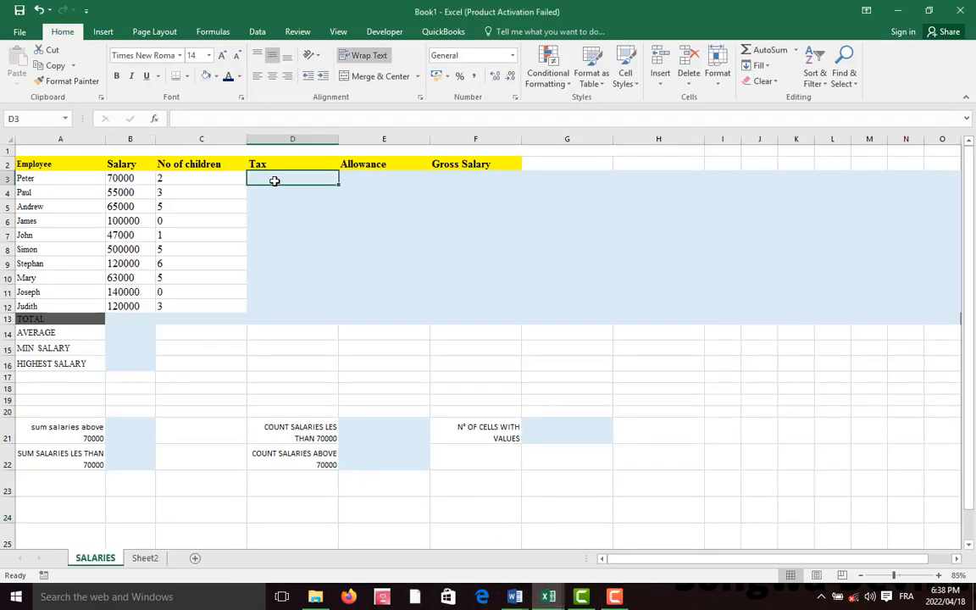
{"action": "type", "text": "°"}
{"action": "key", "text": "BackSpace"}
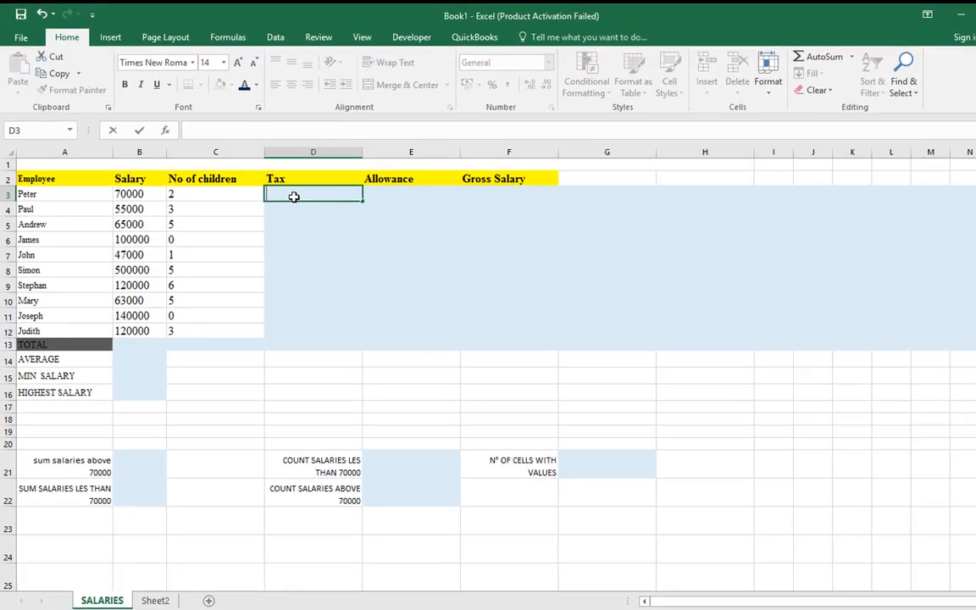
{"action": "type", "text": ")"}
{"action": "key", "text": "BackSpace"}
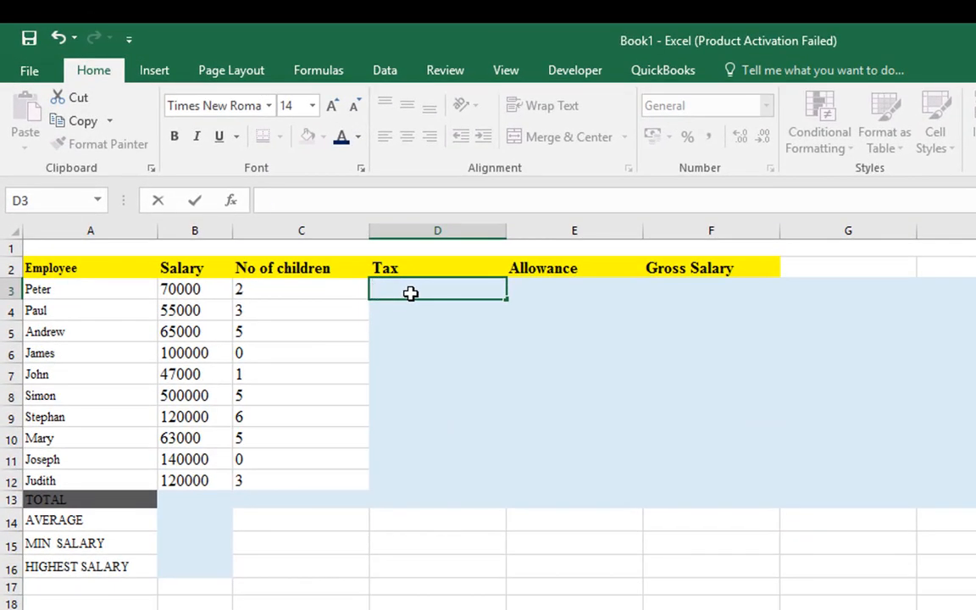
{"action": "type", "text": "="}
{"action": "key", "text": "BackSpace"}
Calculate the tax with the formula =7,5%*B3 in cell D3 and fill it down to D12
{"action": "type", "text": "="}
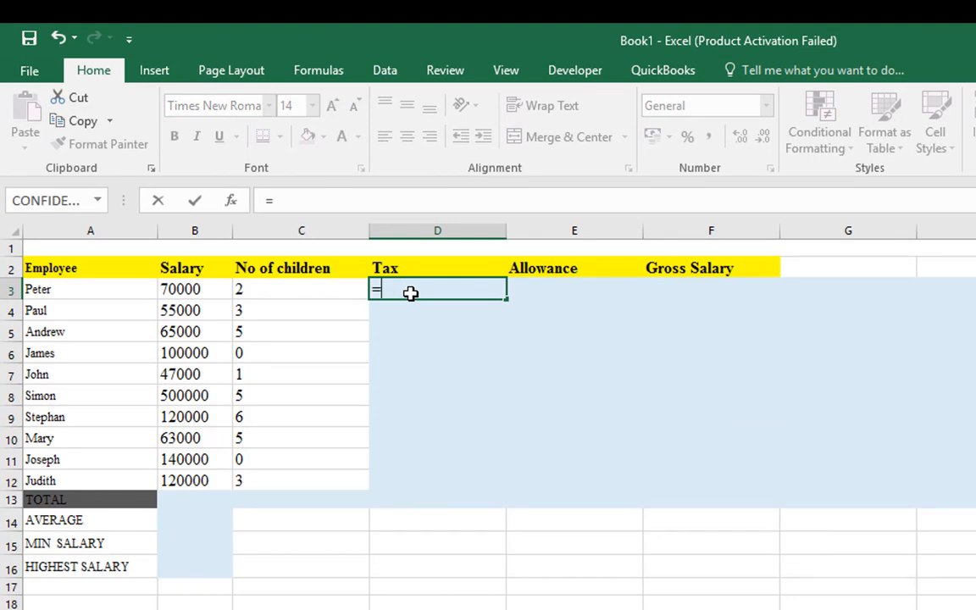
{"action": "type", "text": "7"}
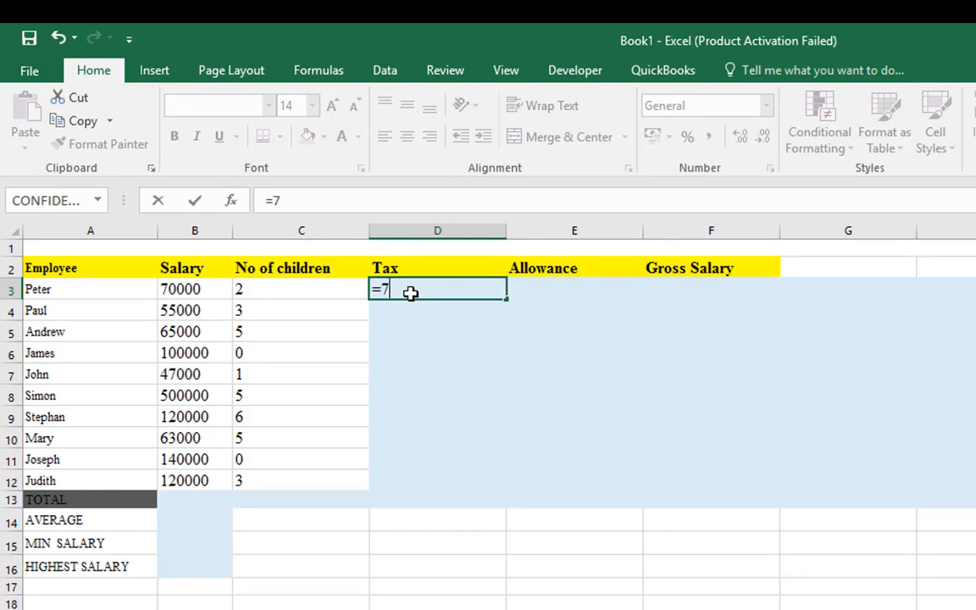
{"action": "type", "text": "."}
{"action": "type", "text": "5"}
{"action": "key", "text": "BackSpace"}
{"action": "key", "text": "BackSpace"}
{"action": "type", "text": ",5%"}
{"action": "type", "text": "*"}
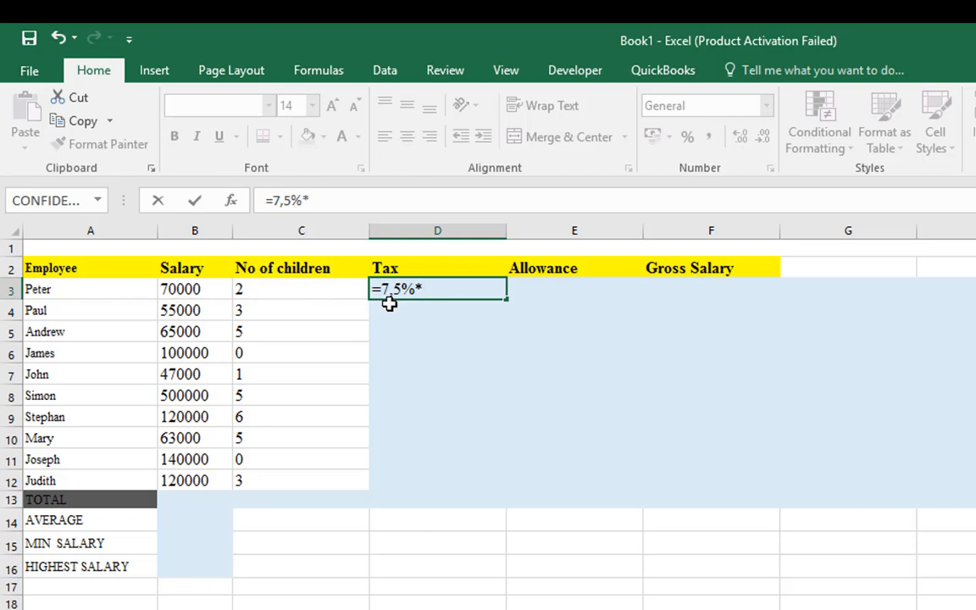
{"action": "left_click", "coordinate": [196, 288]}
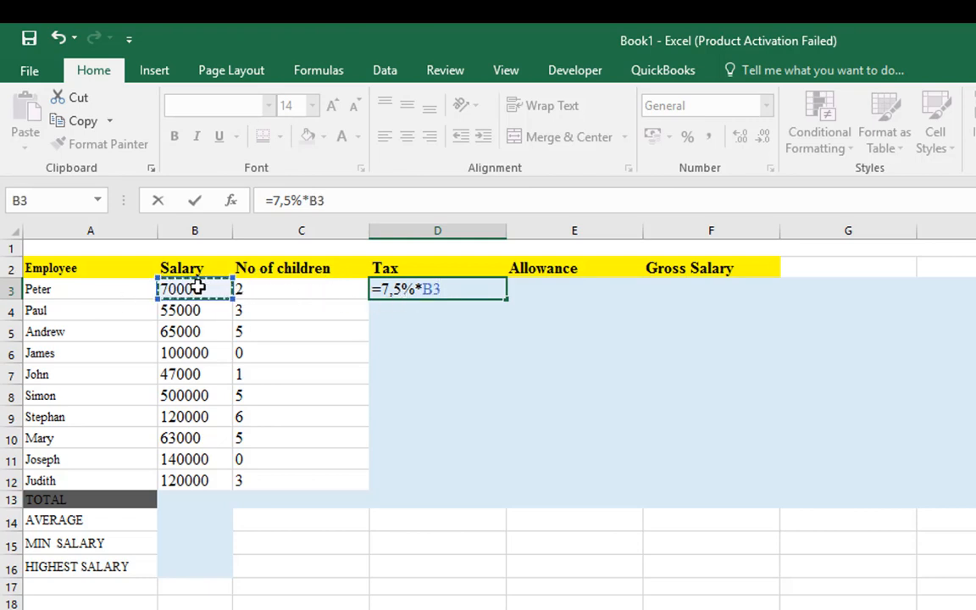
{"action": "key", "text": "Return"}
{"action": "left_click", "coordinate": [462, 290]}
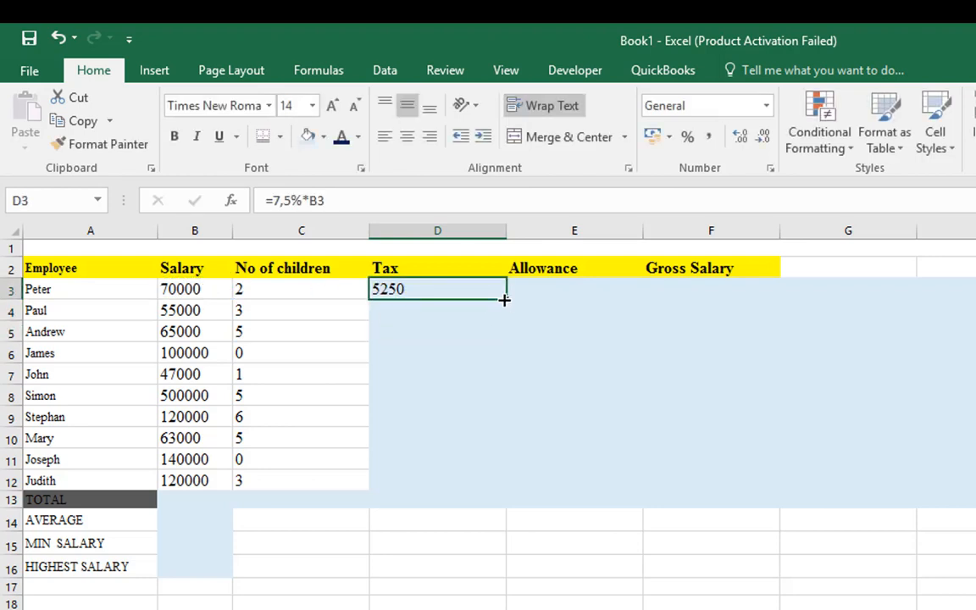
{"action": "left_click_drag", "start_coordinate": [505, 300], "coordinate": [504, 495]}
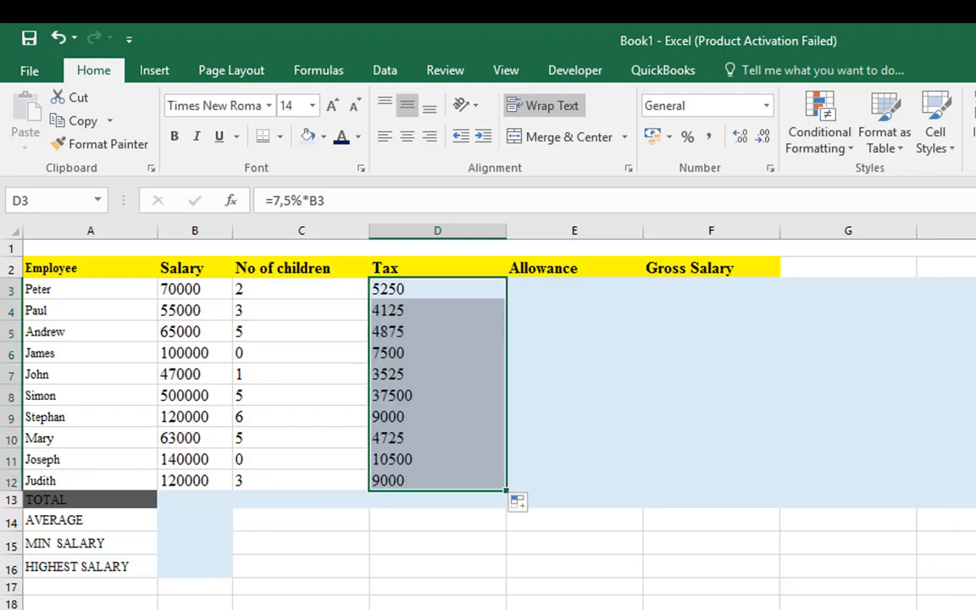
Check the family allowance instruction in the Exercise Three Word document and return to the Book1 workbook in Excel
{"action": "key", "text": "alt+Tab"}
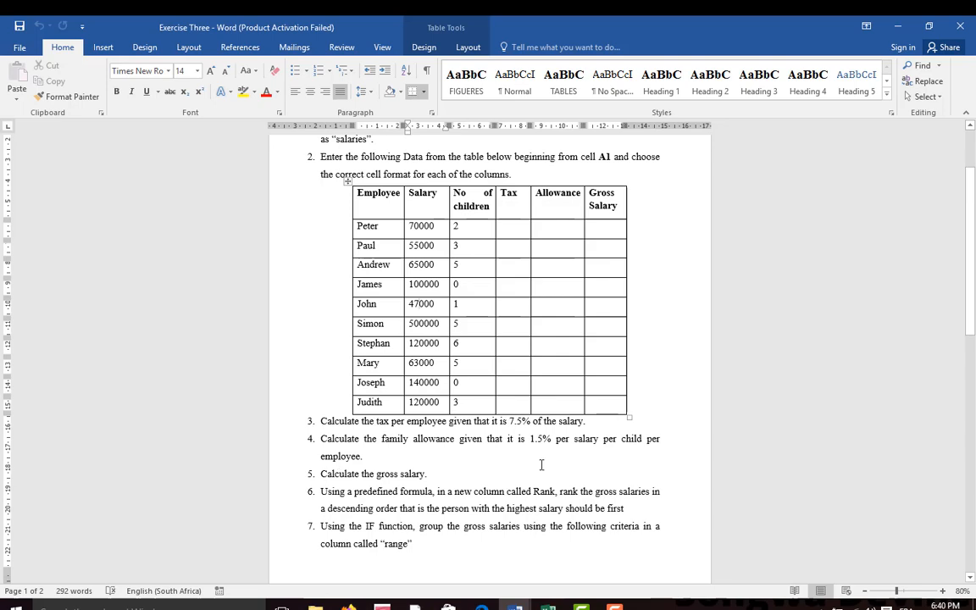
{"action": "mouse_move", "coordinate": [548, 606]}
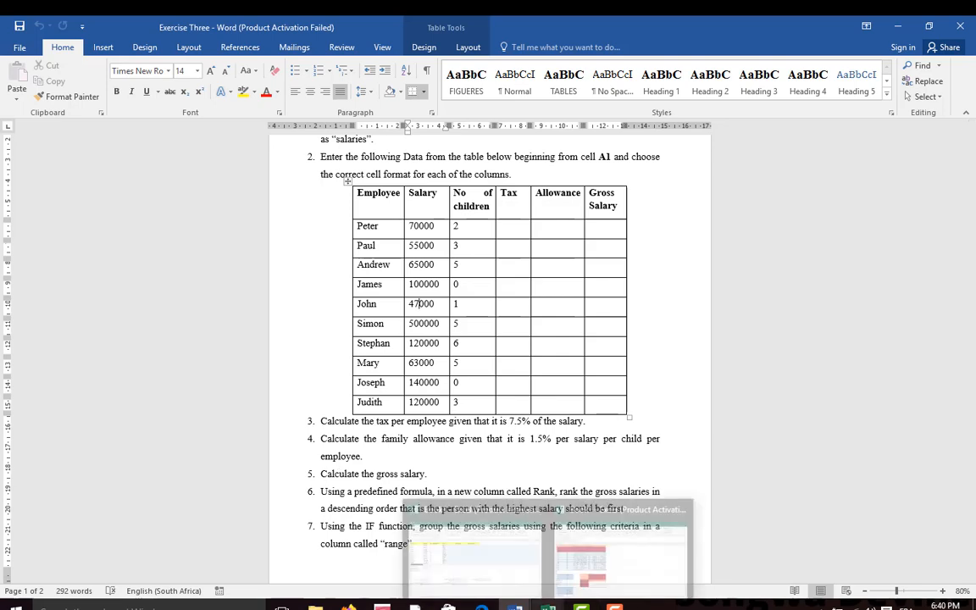
{"action": "left_click", "coordinate": [511, 560]}
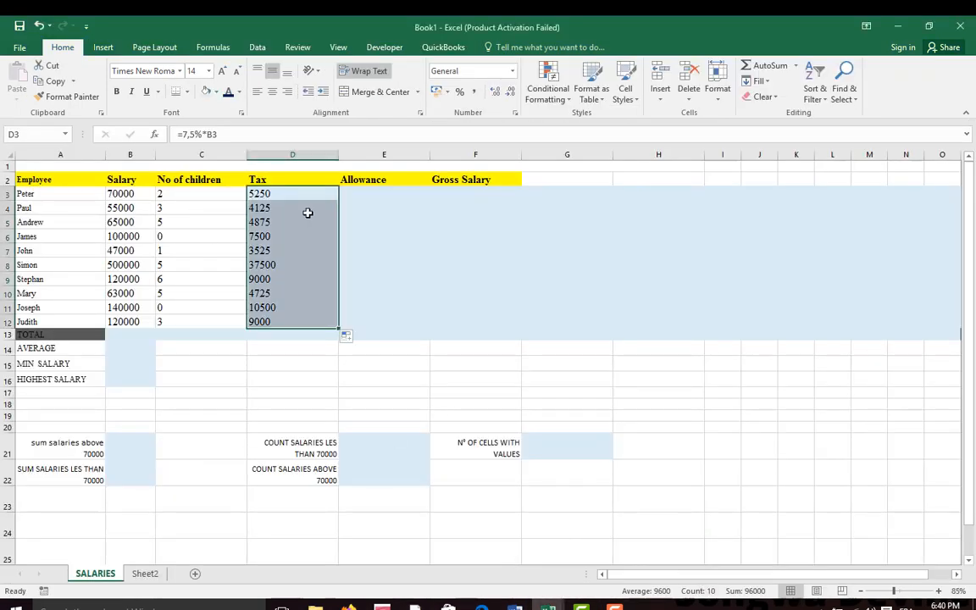
Enter the allowance formula =1,5%*B3*C3 in cell E3
{"action": "left_click", "coordinate": [362, 194]}
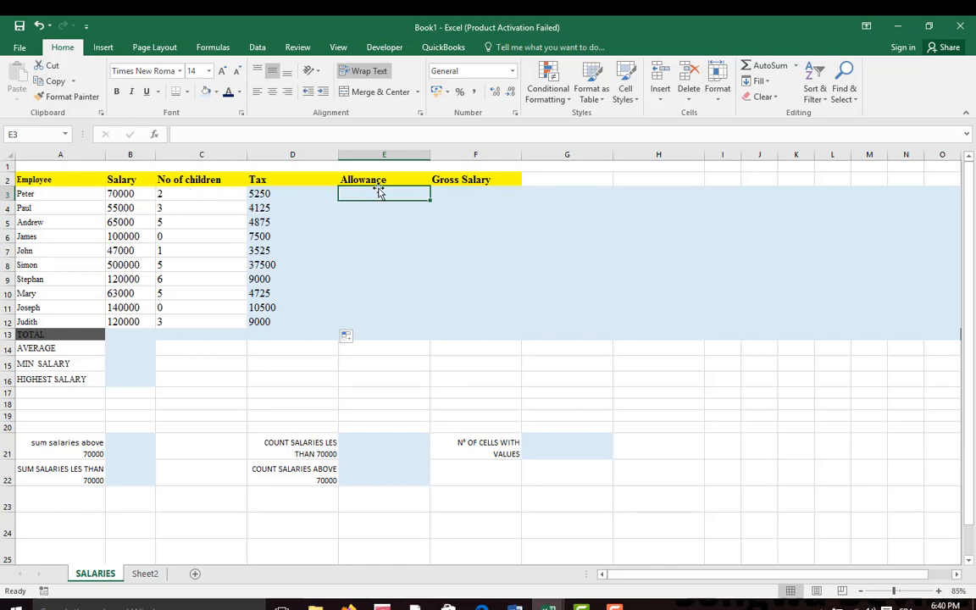
{"action": "type", "text": "="}
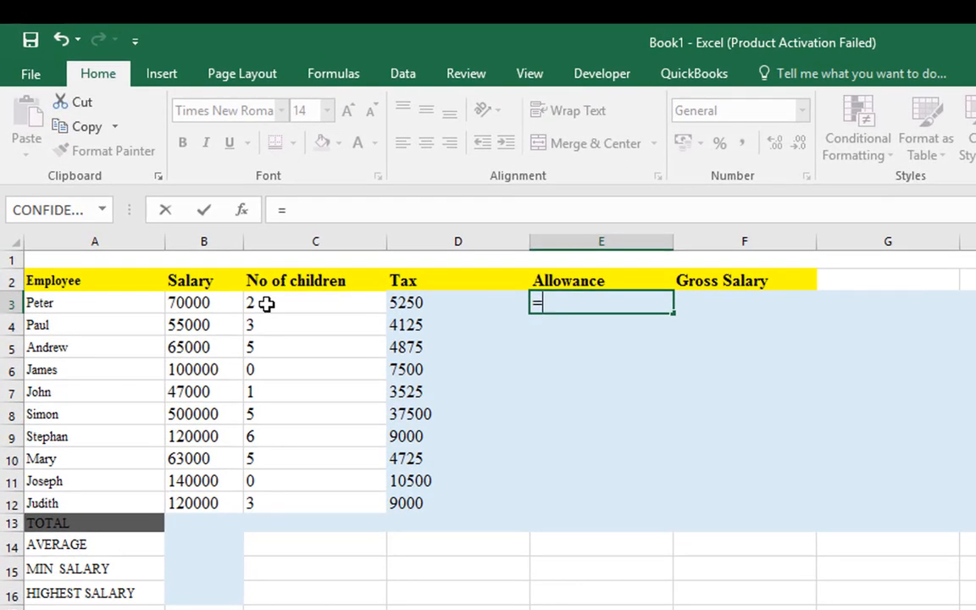
{"action": "type", "text": "1"}
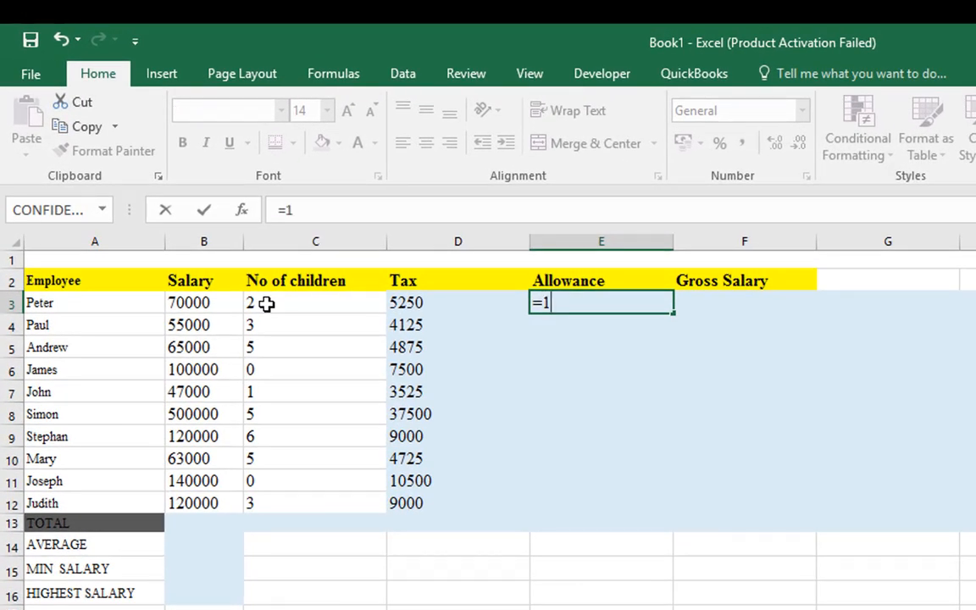
{"action": "type", "text": ",5%*"}
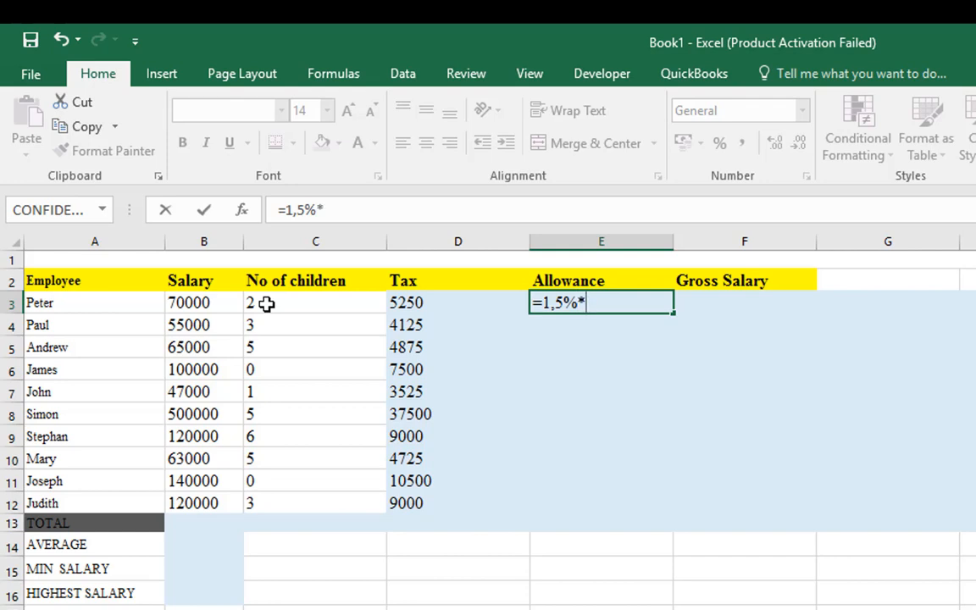
{"action": "left_click", "coordinate": [200, 303]}
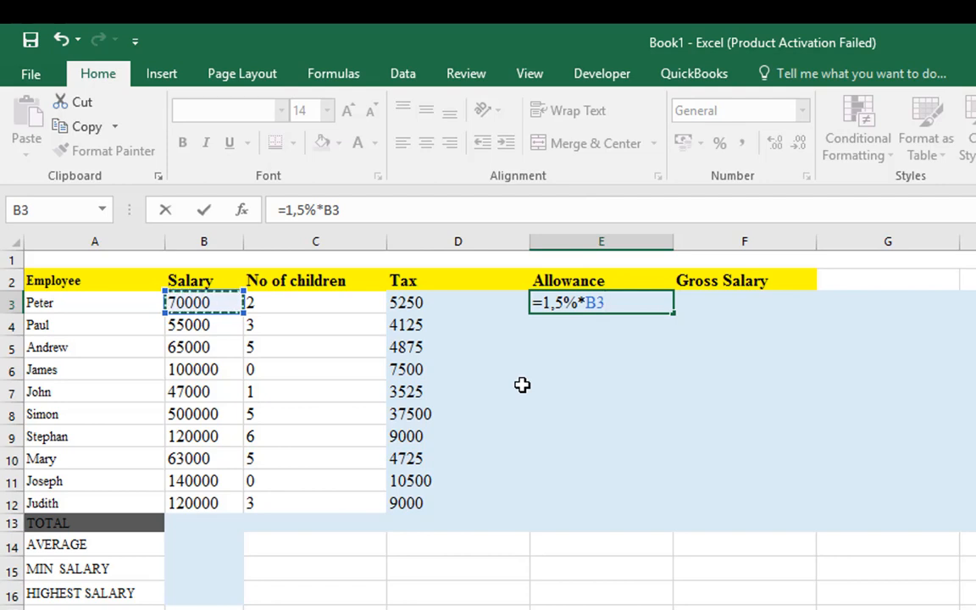
{"action": "type", "text": "*"}
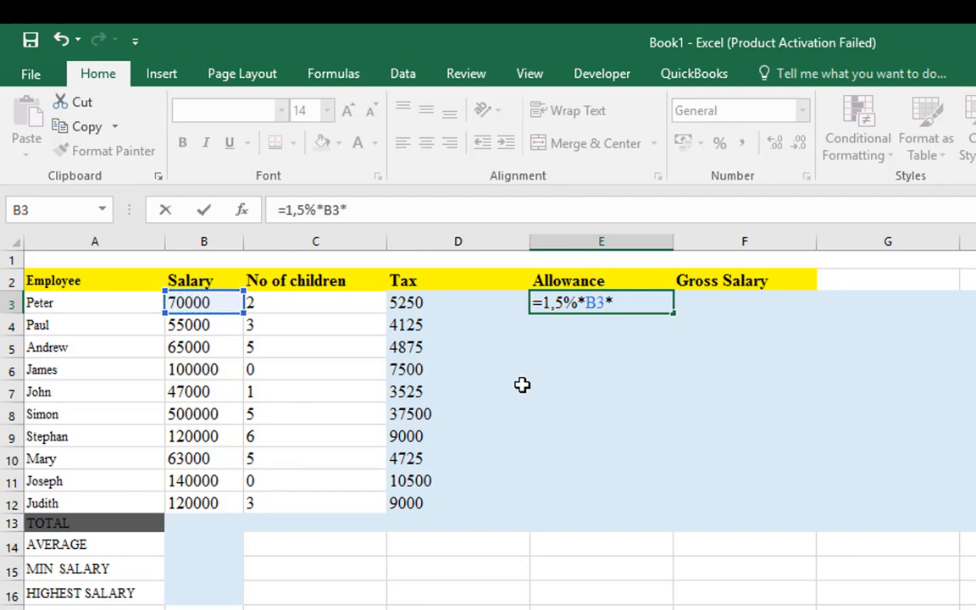
{"action": "left_click", "coordinate": [322, 307]}
{"action": "key", "text": "Return"}
{"action": "key", "text": "Return"}
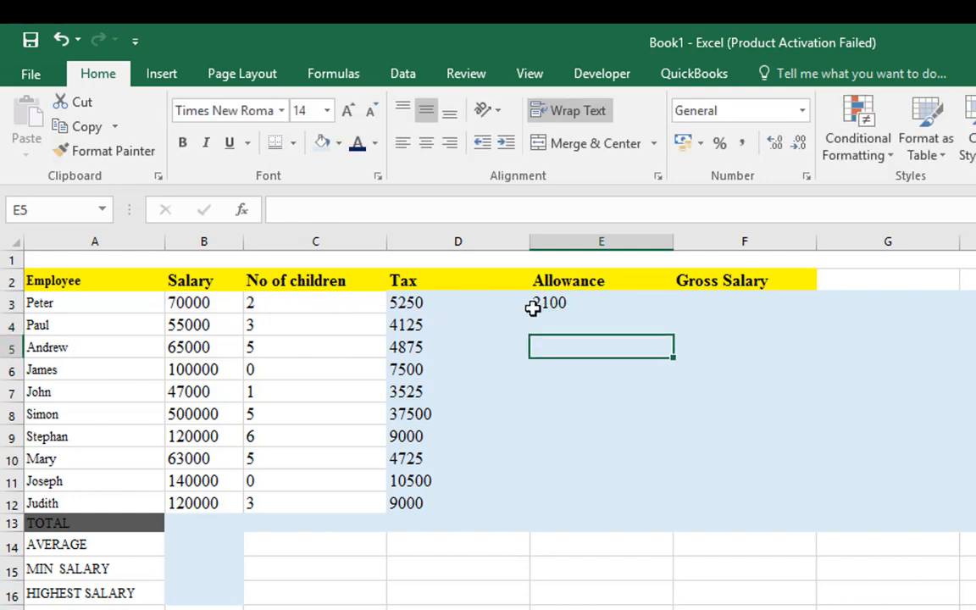
Fill the allowance formula from E3 down to E12 and check row 6's number of children against its allowance
{"action": "left_click", "coordinate": [560, 305]}
{"action": "left_click_drag", "start_coordinate": [675, 314], "coordinate": [666, 514]}
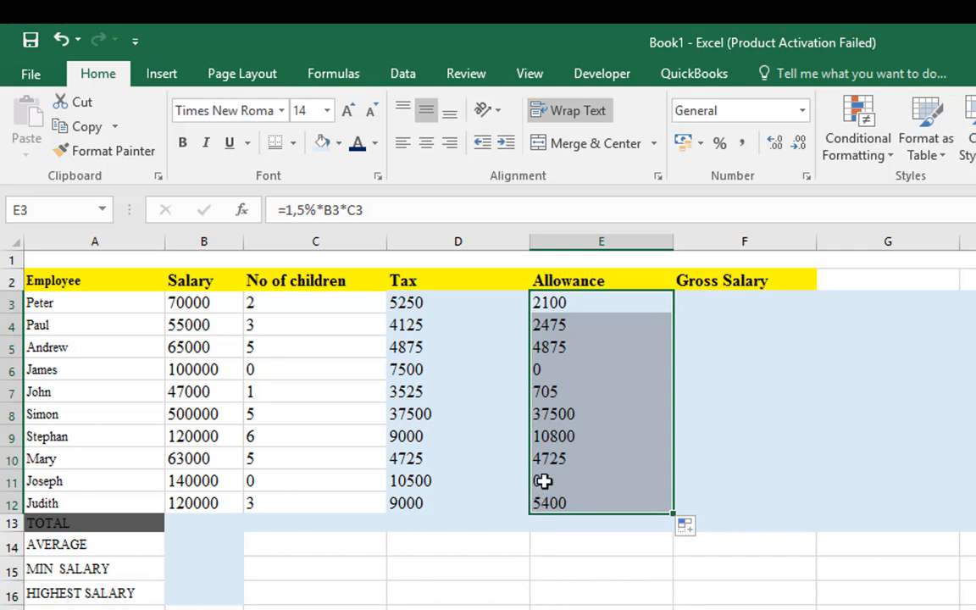
{"action": "left_click", "coordinate": [302, 370]}
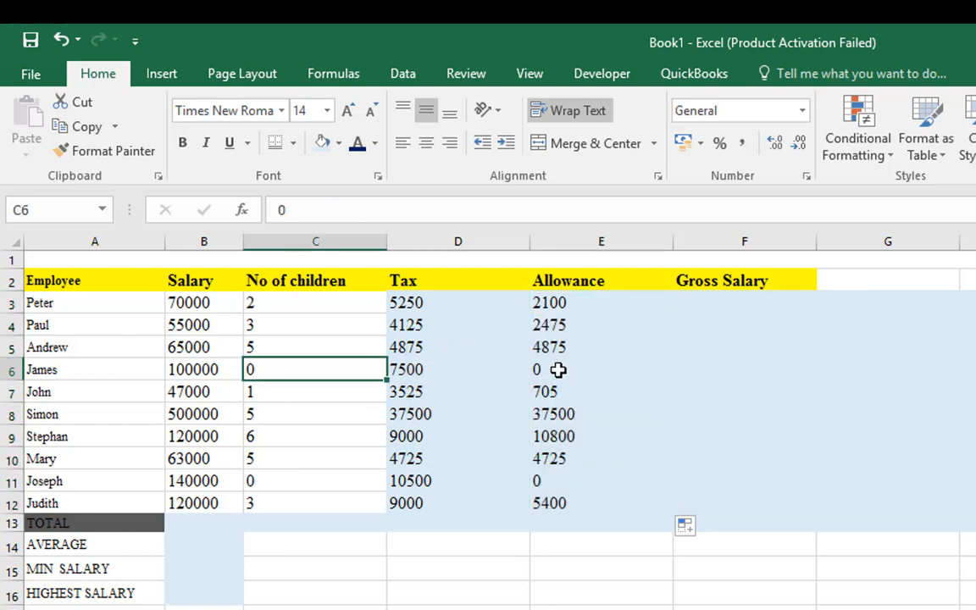
{"action": "left_click", "coordinate": [558, 369]}
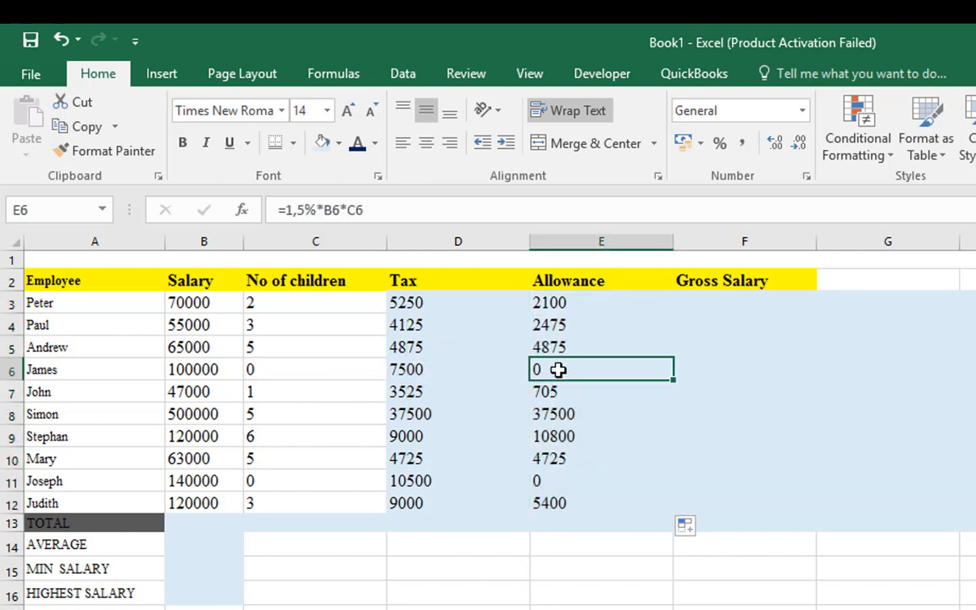
Check the allowance formulas in E11 and E3, read the gross salary task in the Exercise Three Word document, and return to Book1 in Excel
{"action": "left_click", "coordinate": [543, 481]}
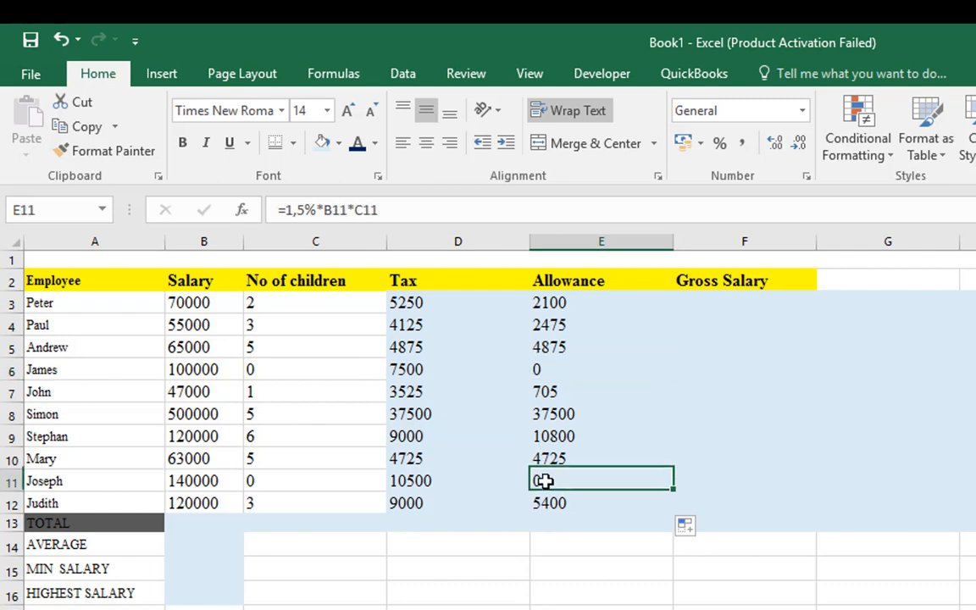
{"action": "left_click", "coordinate": [552, 304]}
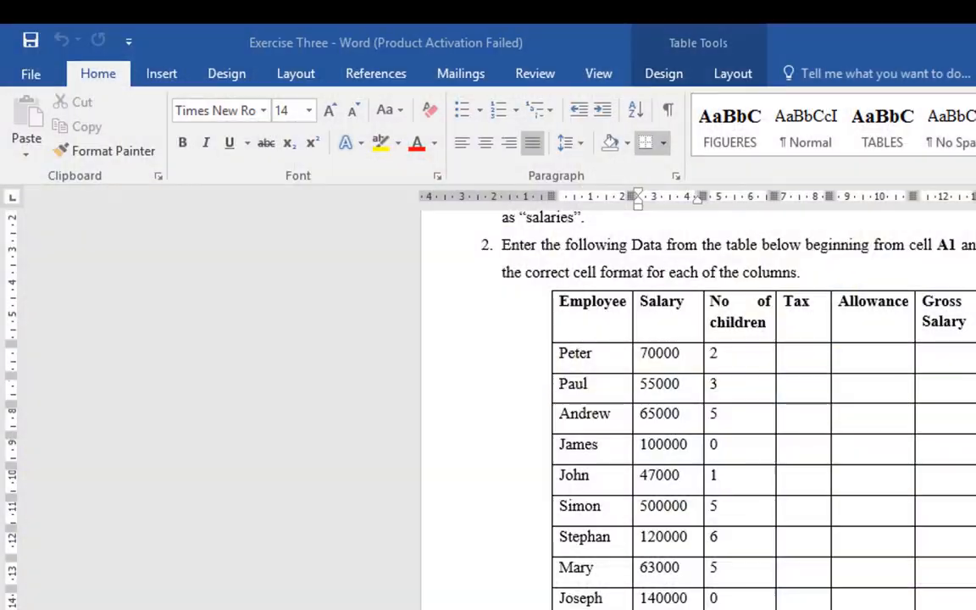
{"action": "key", "text": "alt+Tab"}
{"action": "scroll", "coordinate": [698, 407], "scroll_direction": "down", "scroll_amount": 1}
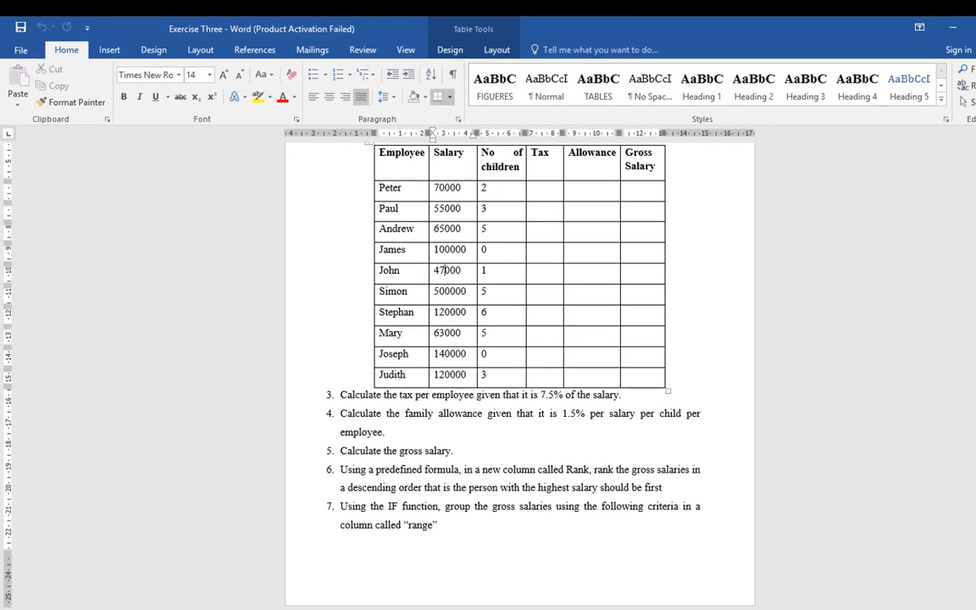
{"action": "mouse_move", "coordinate": [549, 608]}
{"action": "left_click", "coordinate": [474, 535]}
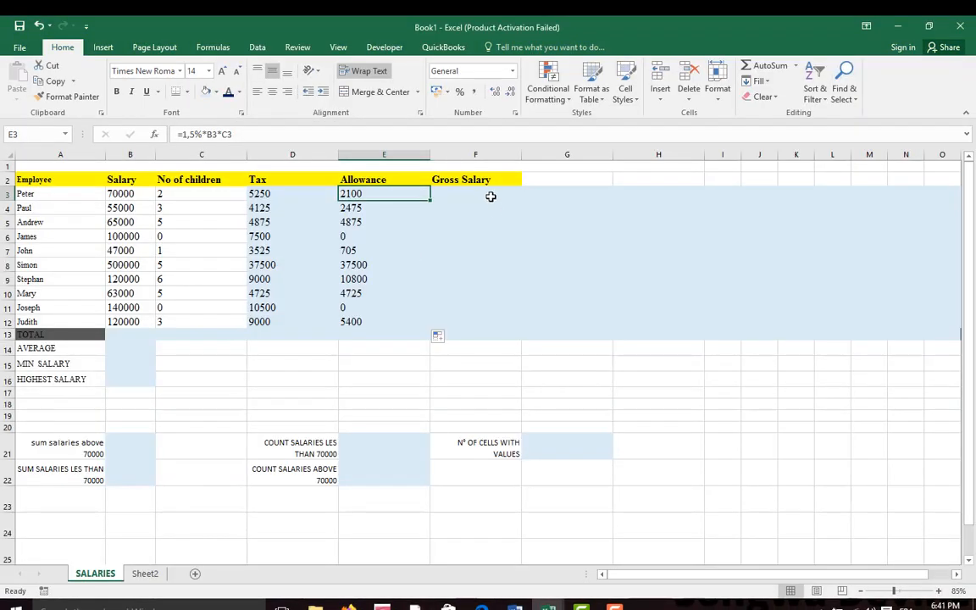
Calculate the gross salary with the formula =B3-D3-E3 in cell F3 and fill it down to F12
{"action": "left_click", "coordinate": [489, 196]}
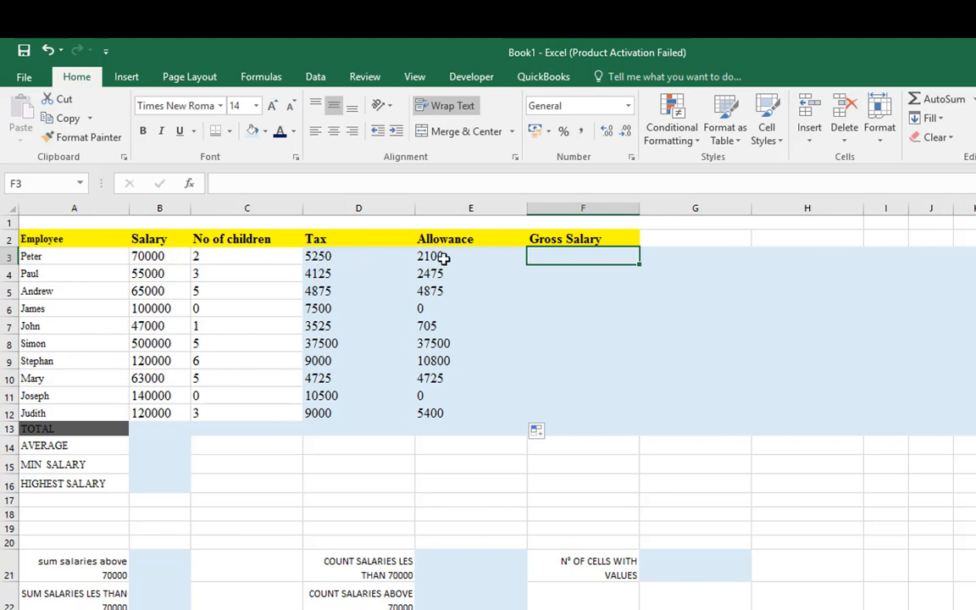
{"action": "type", "text": "="}
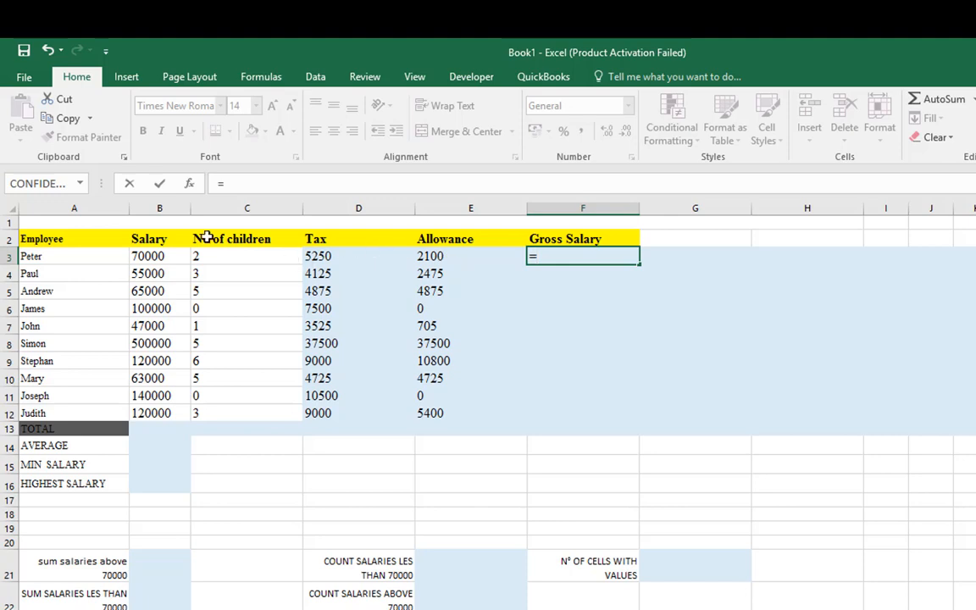
{"action": "left_click", "coordinate": [133, 256]}
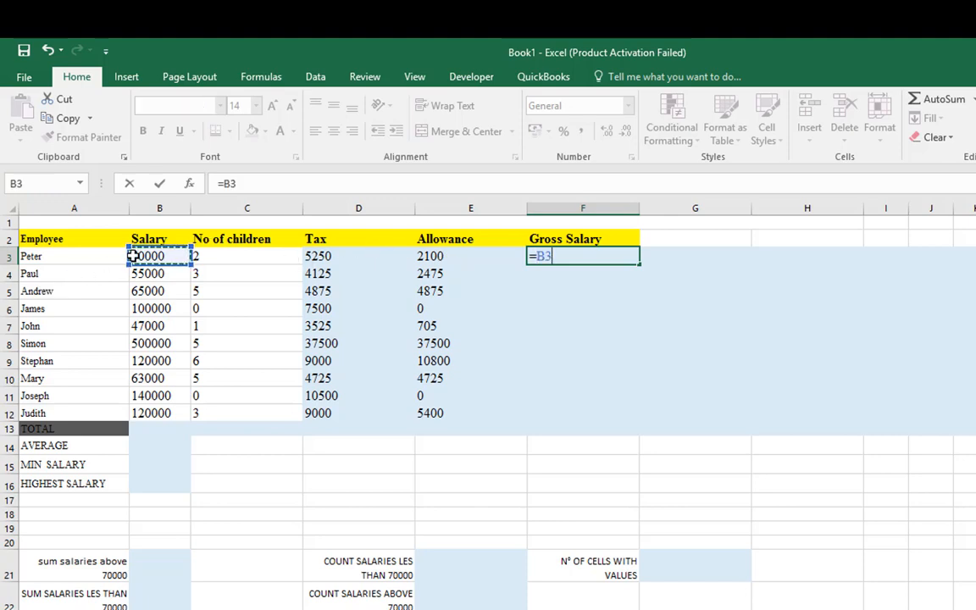
{"action": "type", "text": "-"}
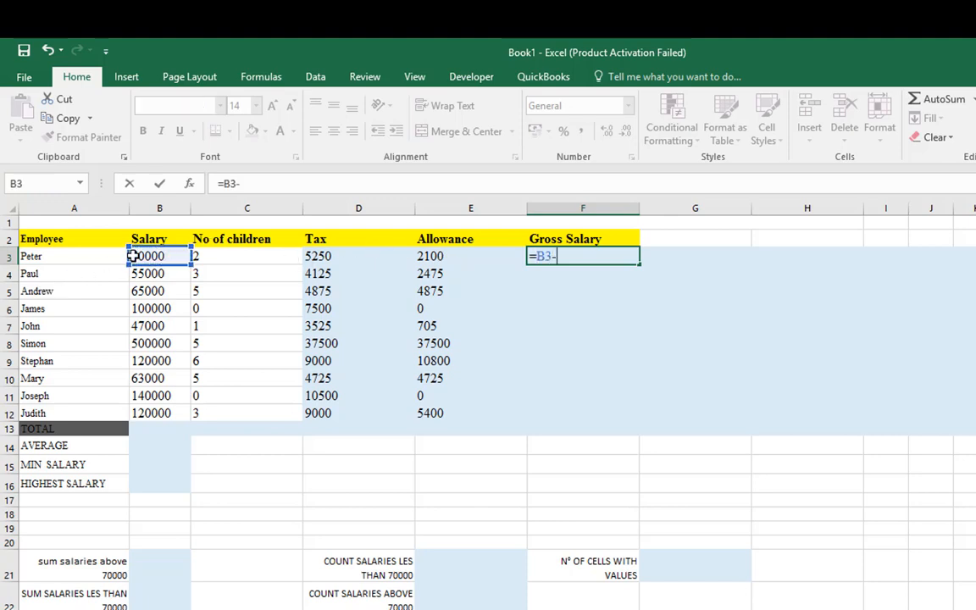
{"action": "left_click", "coordinate": [329, 254]}
{"action": "type", "text": "-"}
{"action": "left_click", "coordinate": [477, 257]}
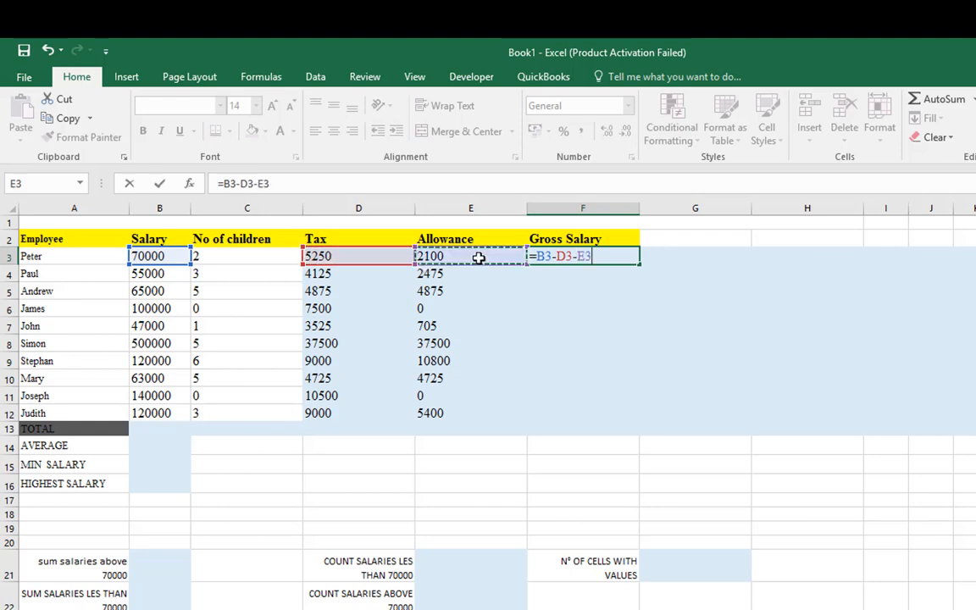
{"action": "key", "text": "Return"}
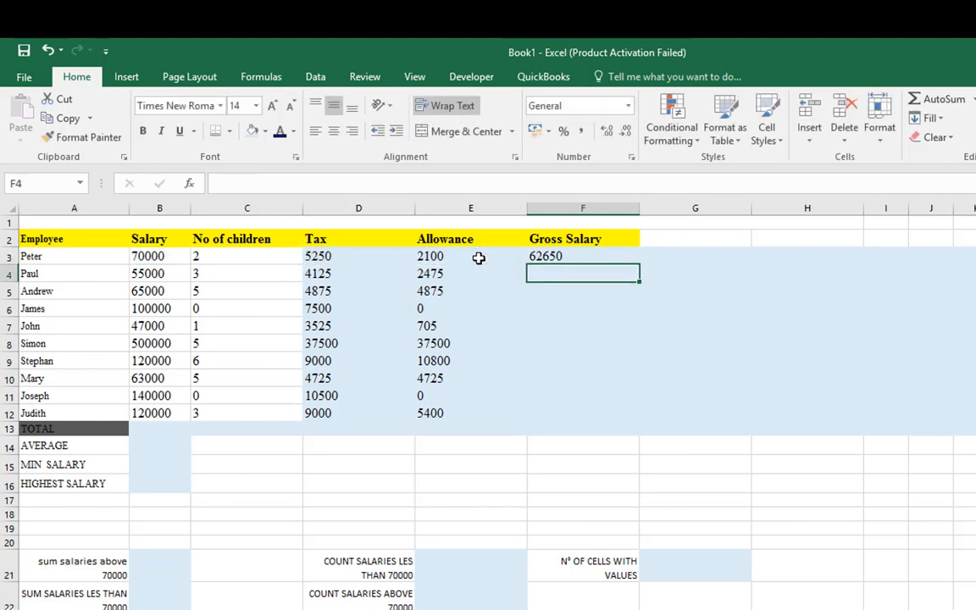
{"action": "left_click", "coordinate": [562, 256]}
{"action": "left_click_drag", "start_coordinate": [638, 265], "coordinate": [615, 423]}
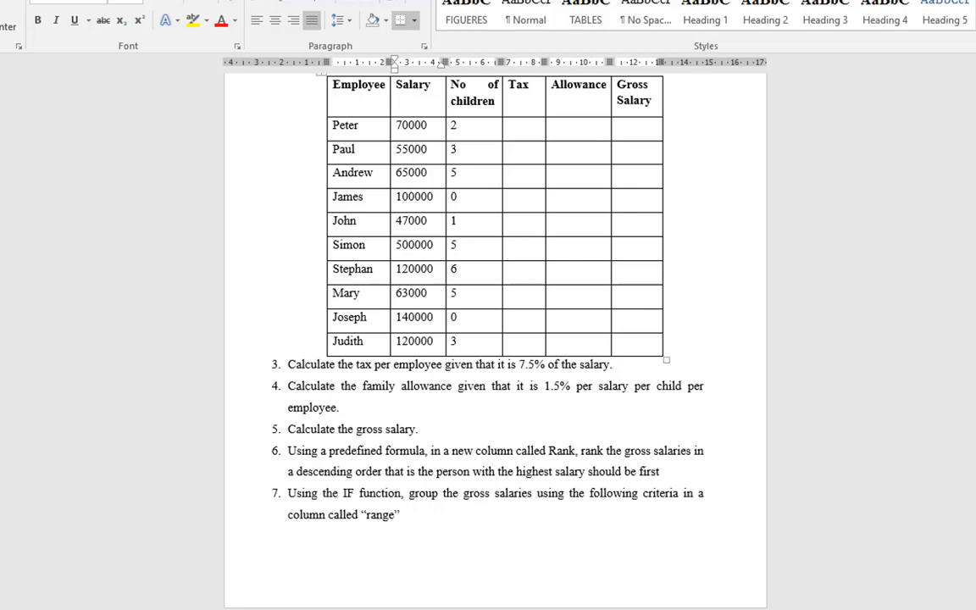
Return from the Word instructions to the Book1 workbook and add the column heading RANK in cell G2
{"action": "mouse_move", "coordinate": [569, 606]}
{"action": "left_click", "coordinate": [470, 586]}
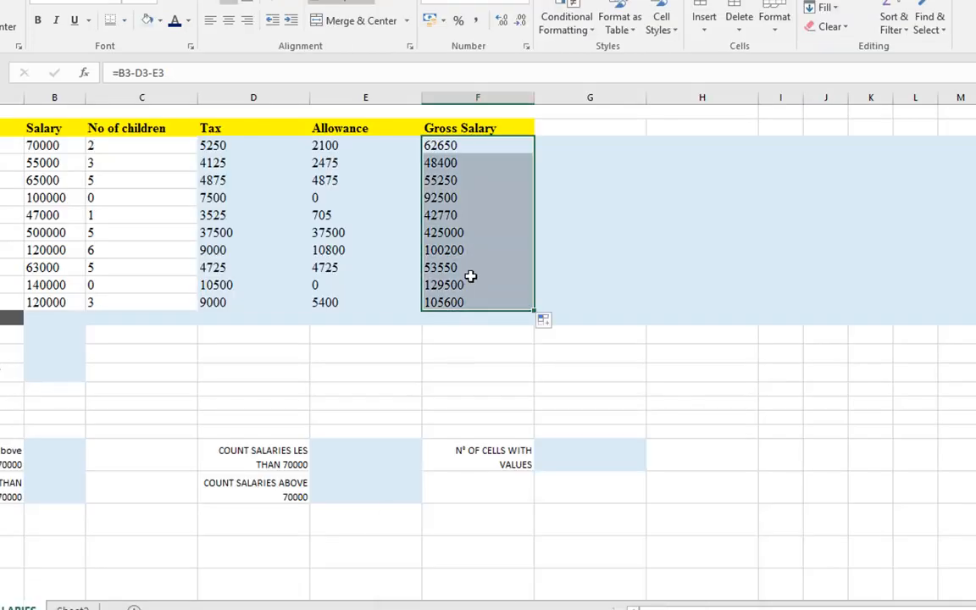
{"action": "left_click", "coordinate": [577, 126]}
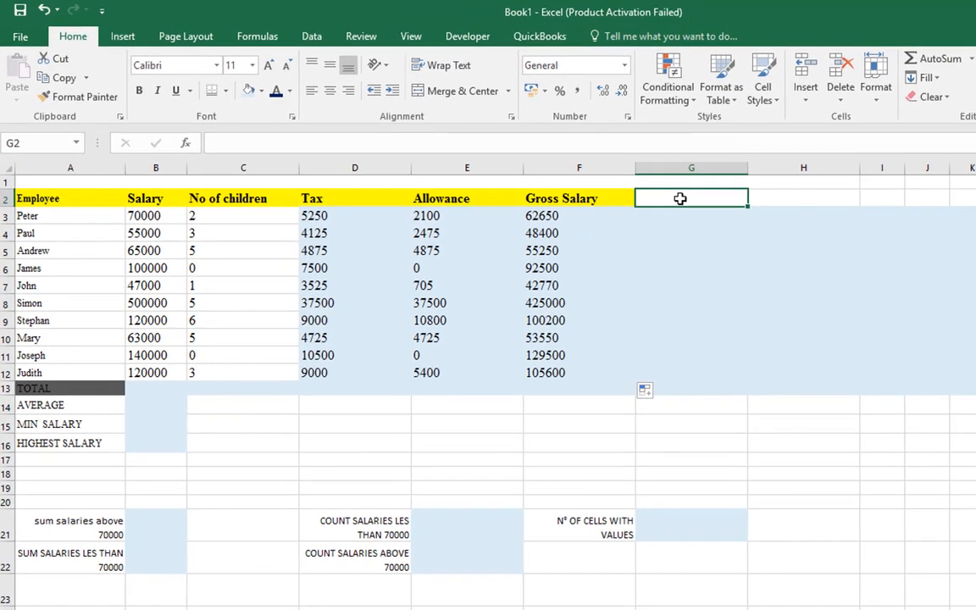
{"action": "type", "text": "RANK"}
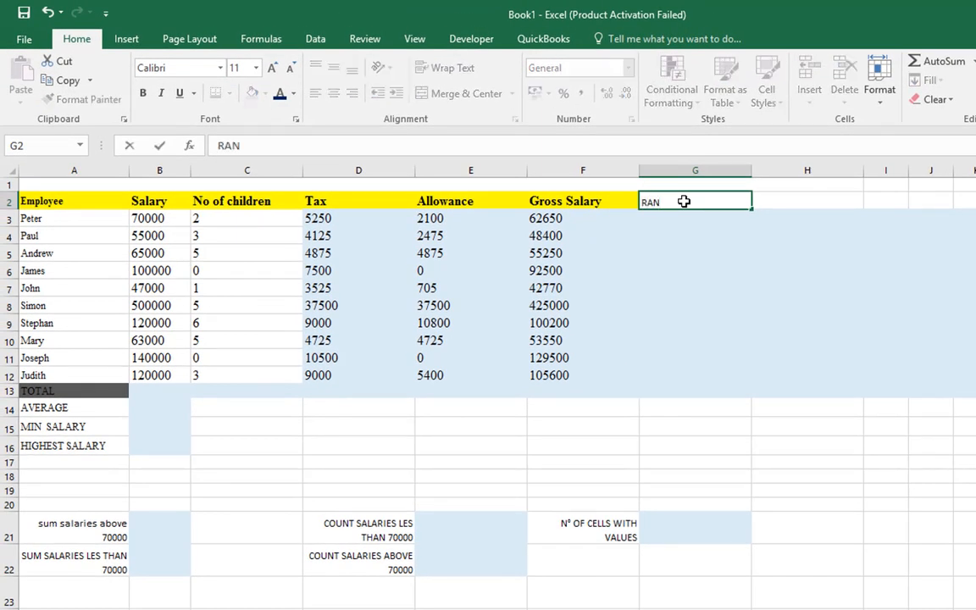
{"action": "key", "text": "Return"}
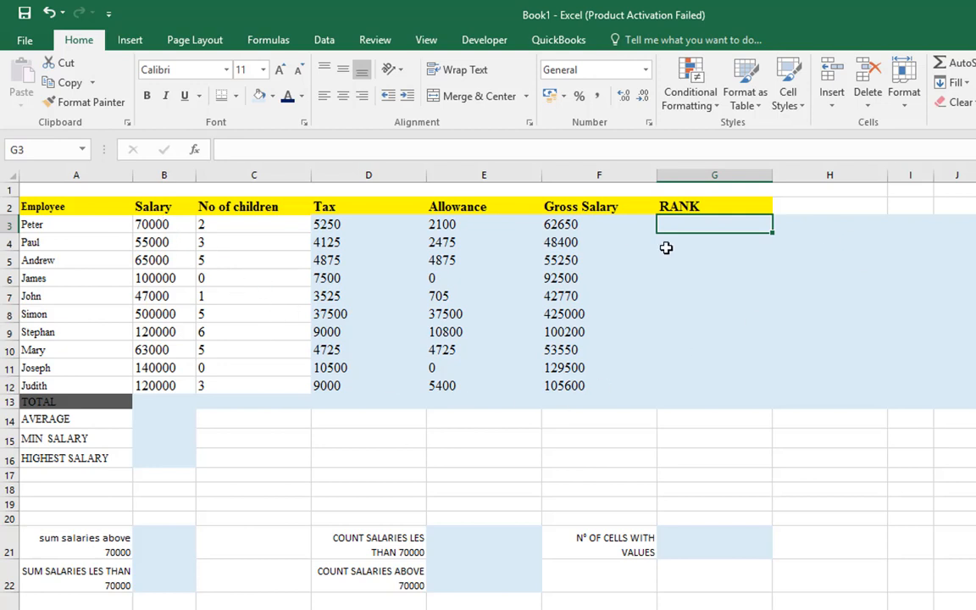
Enter the formula =RANK(B3;B3:B12;0) in cell G3 to rank the salary in descending order
{"action": "type", "text": "="}
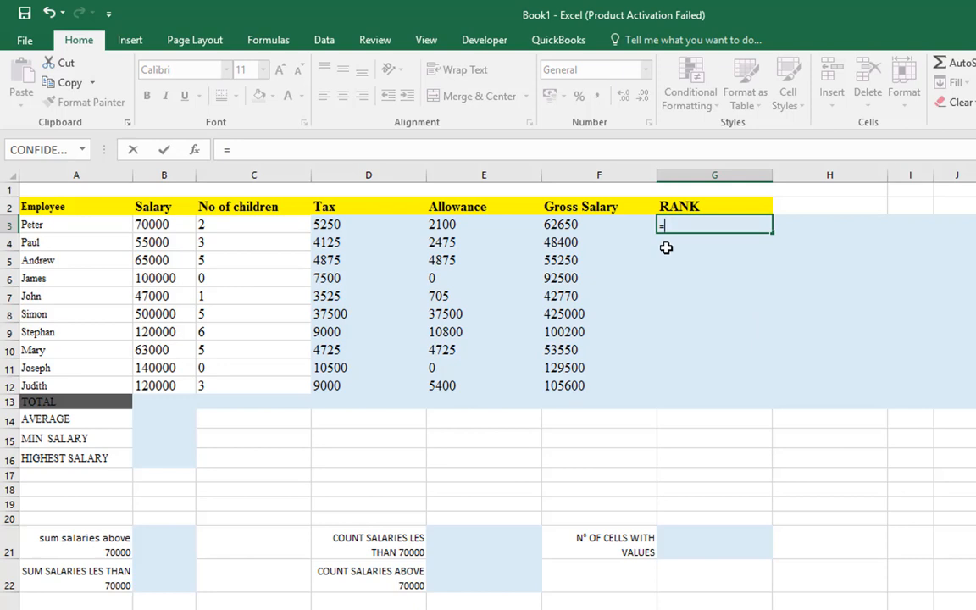
{"action": "type", "text": "RANK"}
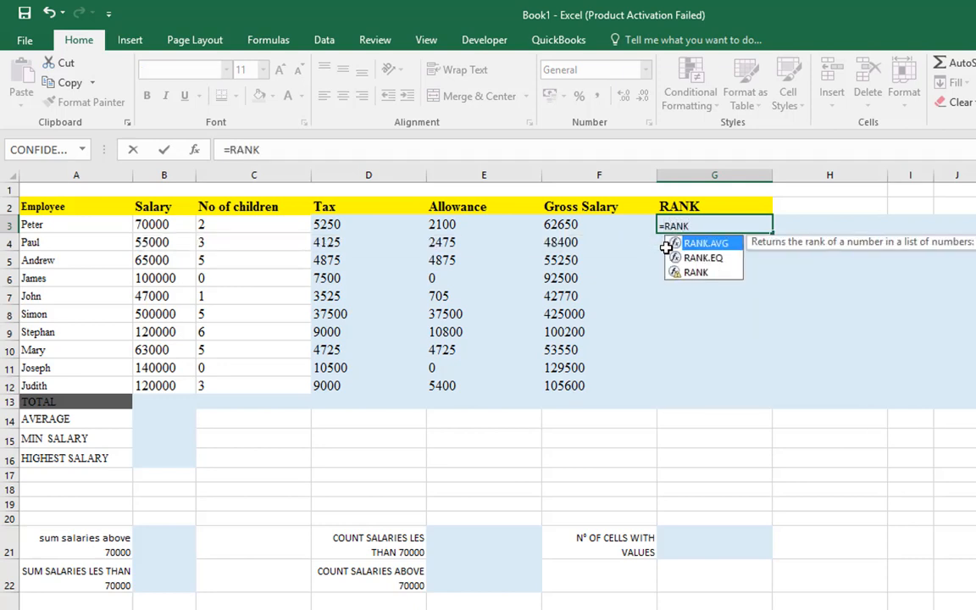
{"action": "key", "text": "Down"}
{"action": "key", "text": "Down"}
{"action": "key", "text": "Tab"}
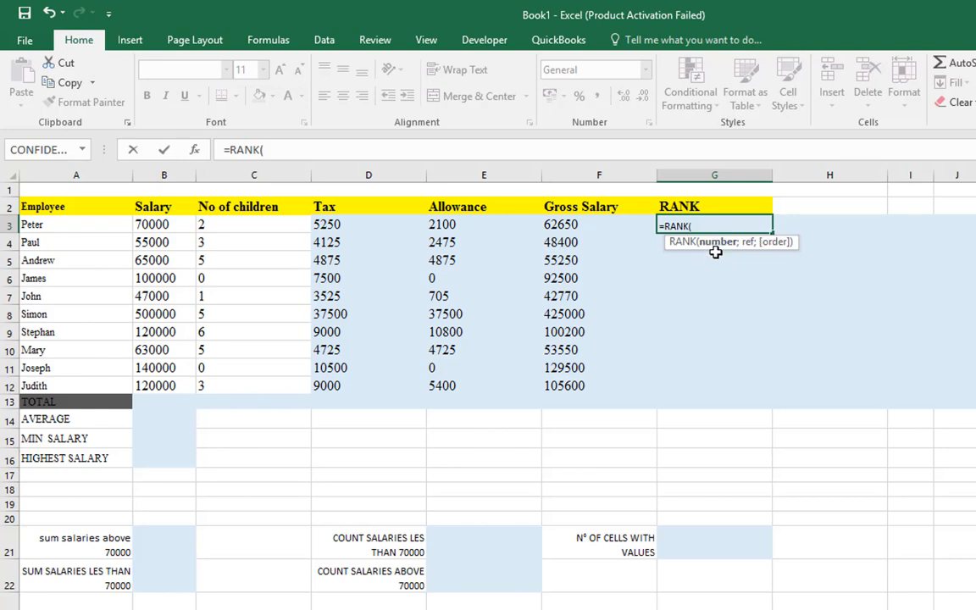
{"action": "left_click", "coordinate": [158, 225]}
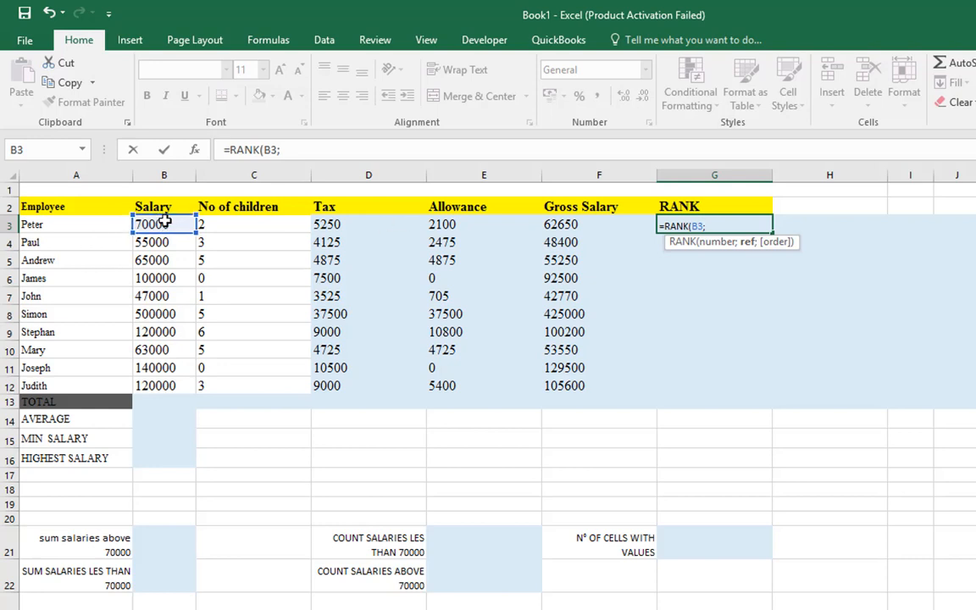
{"action": "left_click_drag", "start_coordinate": [167, 222], "coordinate": [166, 383]}
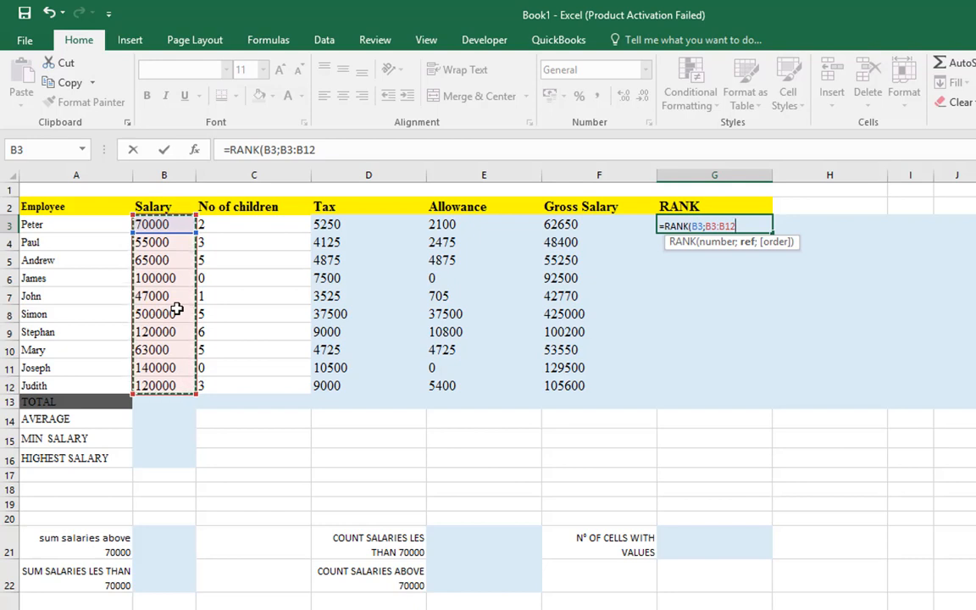
{"action": "type", "text": ";"}
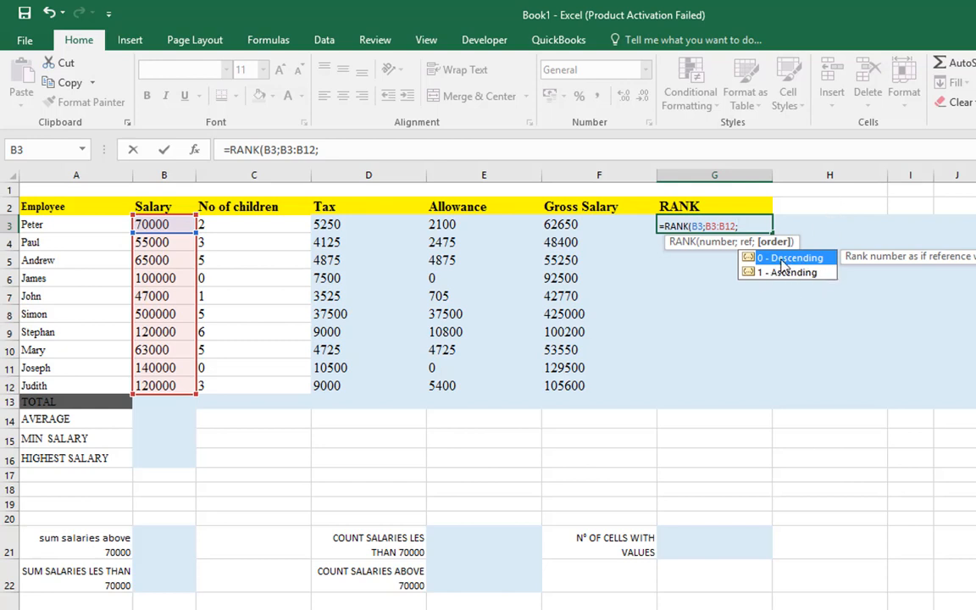
{"action": "mouse_move", "coordinate": [503, 607]}
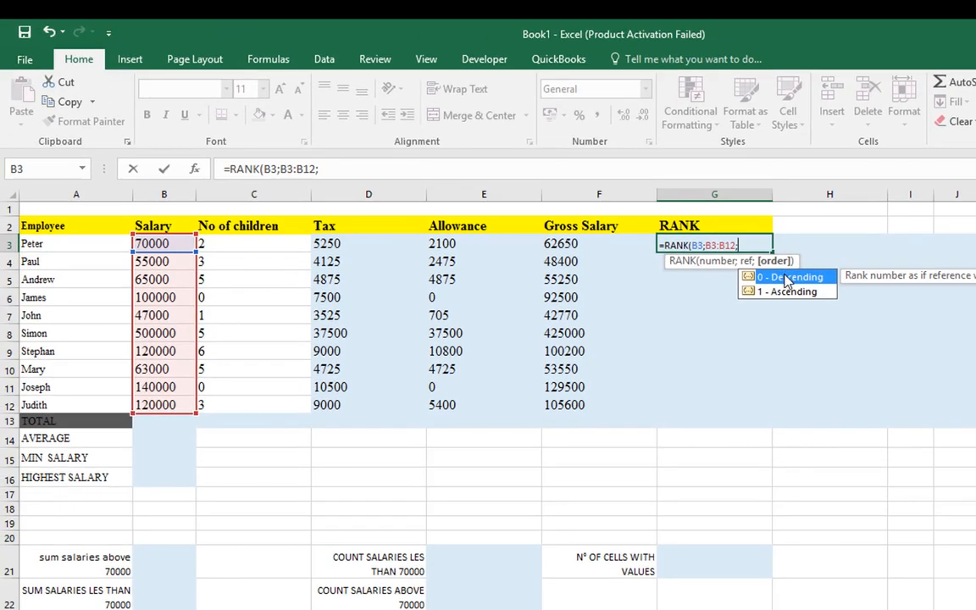
{"action": "double_click", "coordinate": [786, 280]}
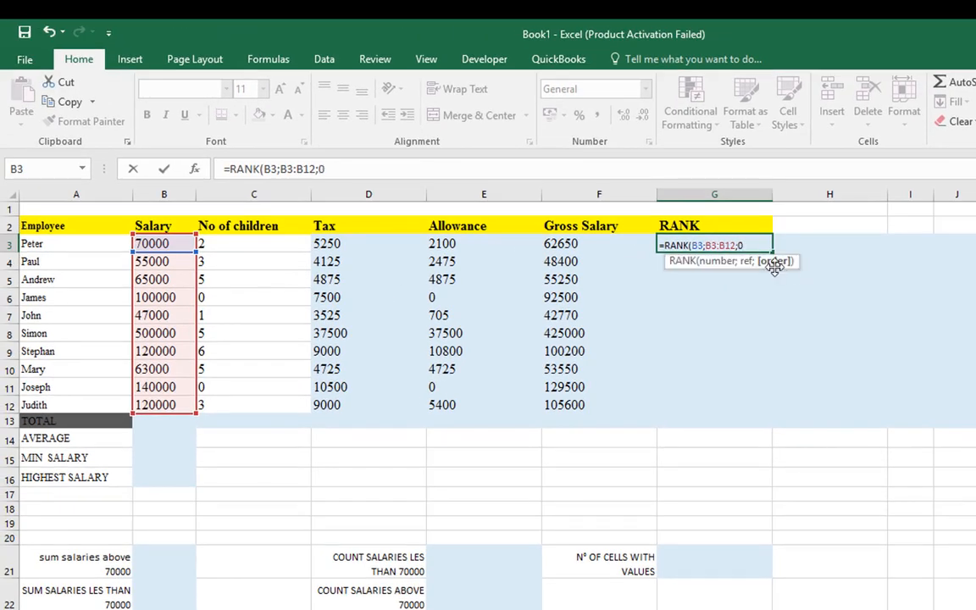
{"action": "key", "text": "Return"}
{"action": "type", "text": "°"}
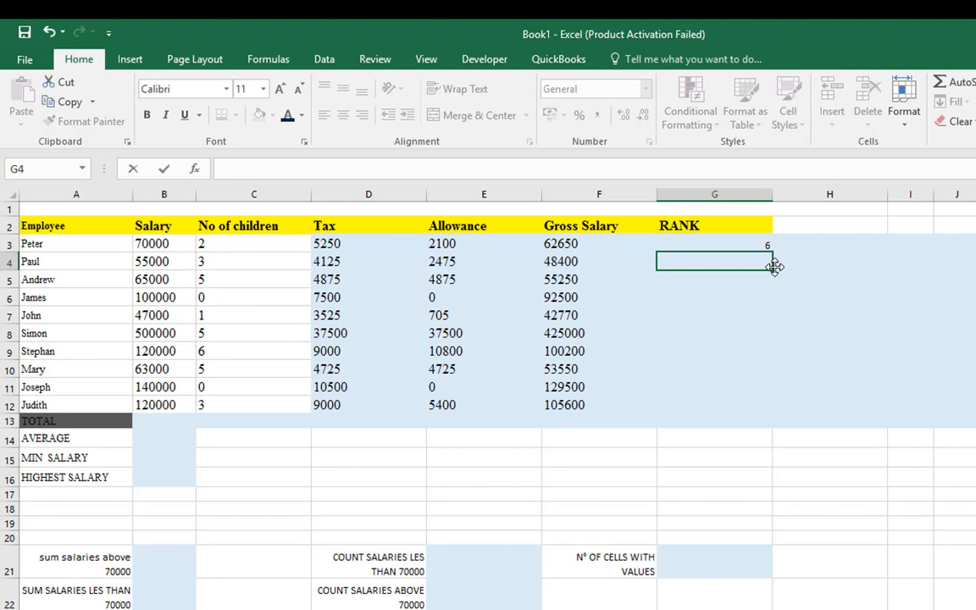
{"action": "key", "text": "Return"}
Fill the rank formula from G3 down to G12 and inspect the reference ranges used in G5 and G9
{"action": "left_click", "coordinate": [763, 242]}
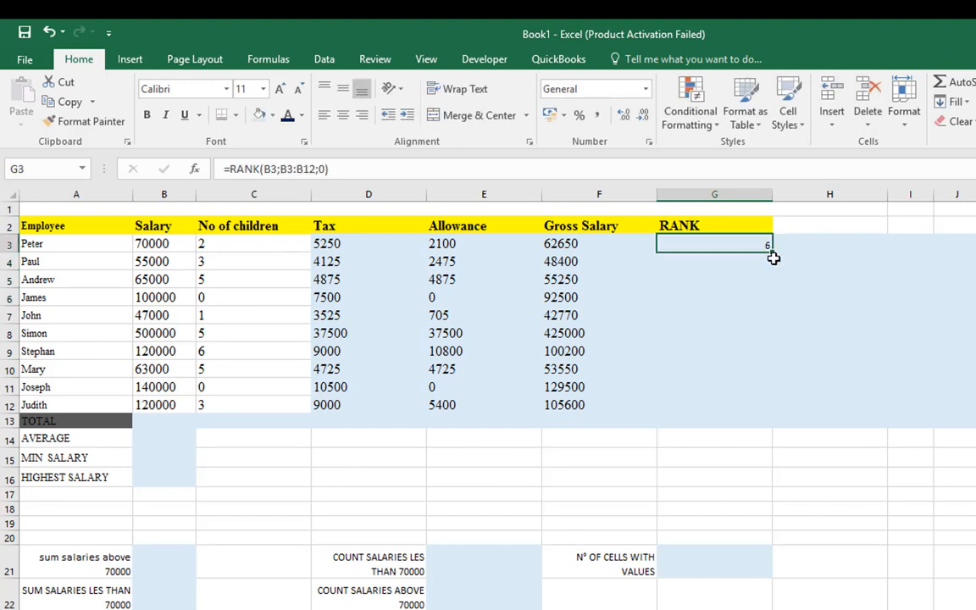
{"action": "left_click_drag", "start_coordinate": [770, 253], "coordinate": [778, 408]}
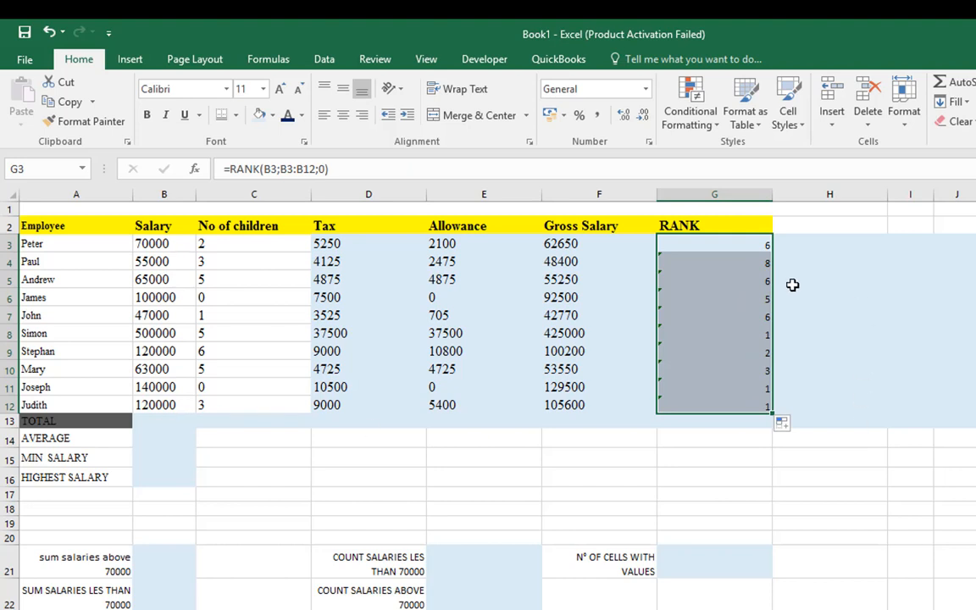
{"action": "left_click", "coordinate": [751, 241]}
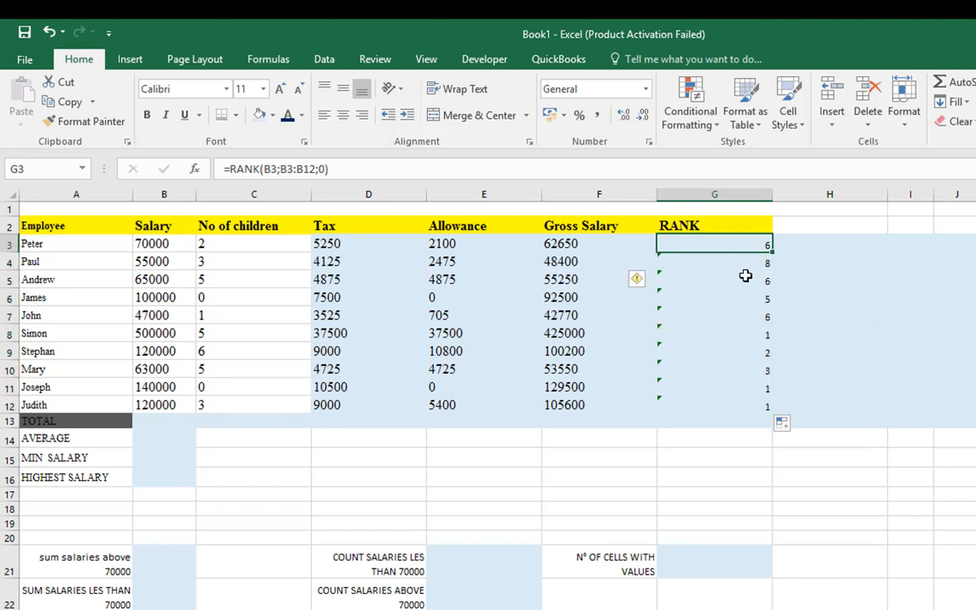
{"action": "double_click", "coordinate": [745, 278]}
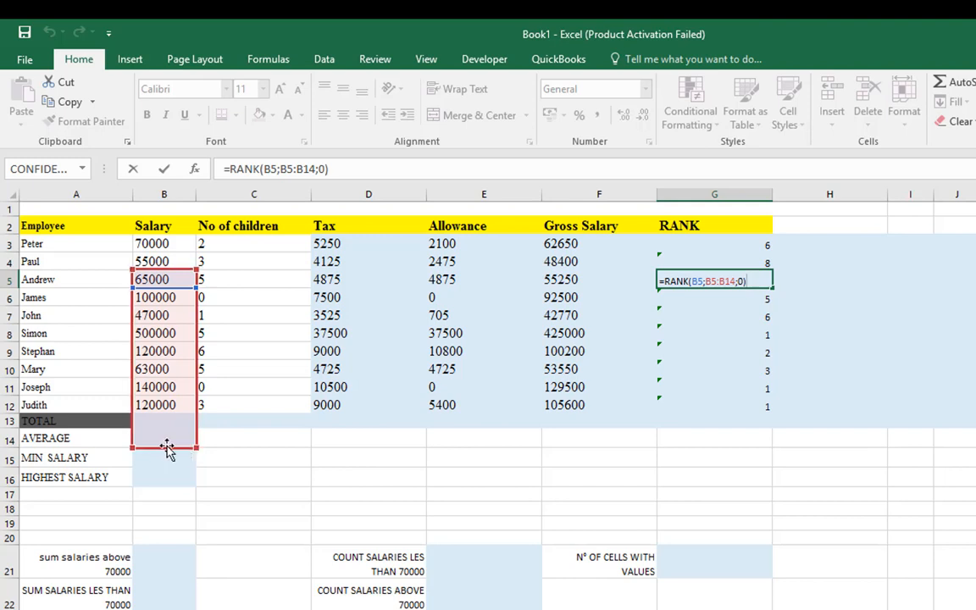
{"action": "key", "text": "Return"}
{"action": "double_click", "coordinate": [731, 353]}
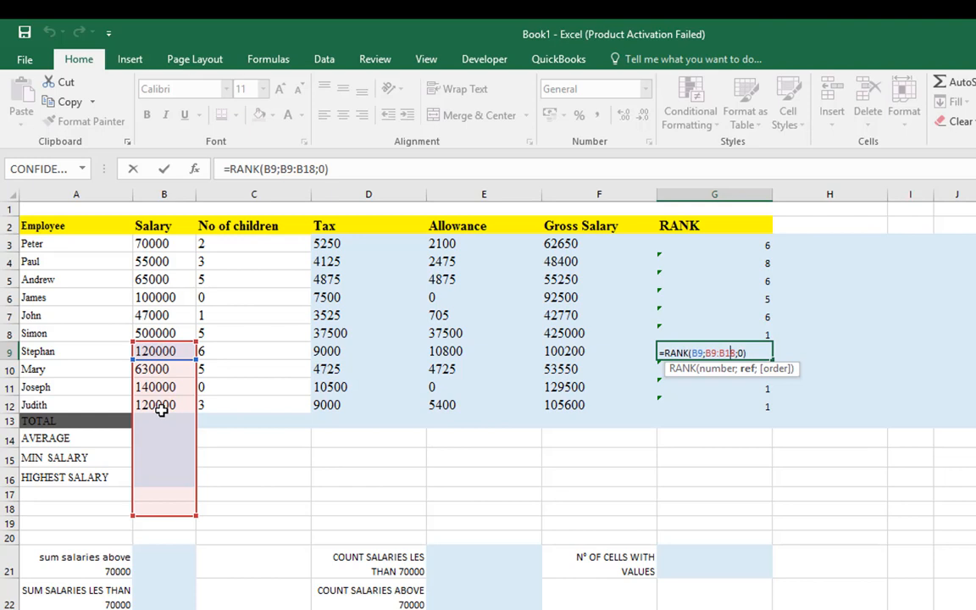
{"action": "key", "text": "Return"}
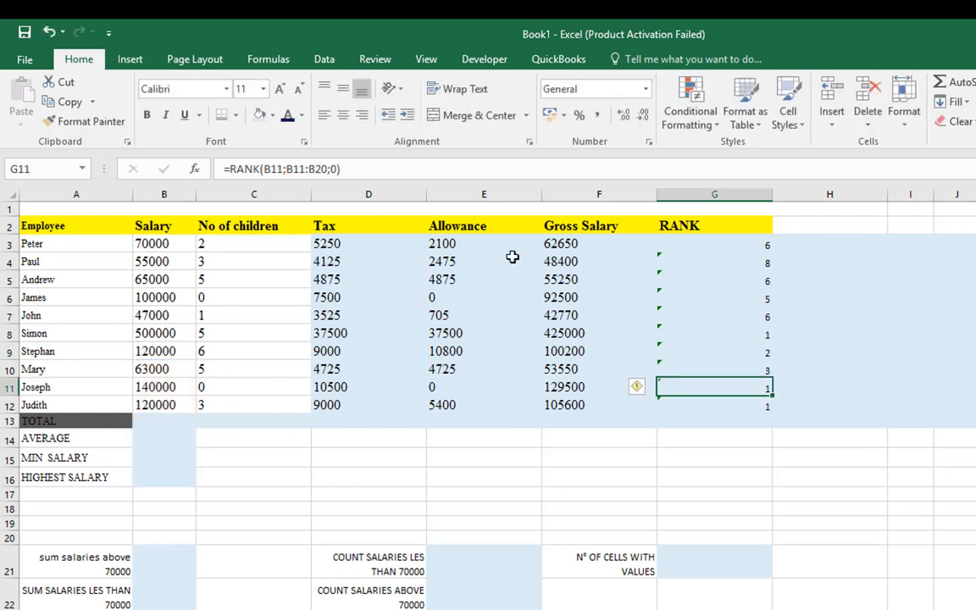
Make the reference range in G3's rank formula absolute, so it reads =RANK(B3;$B$3:$B$12;0)
{"action": "left_click", "coordinate": [749, 243]}
{"action": "double_click", "coordinate": [749, 243]}
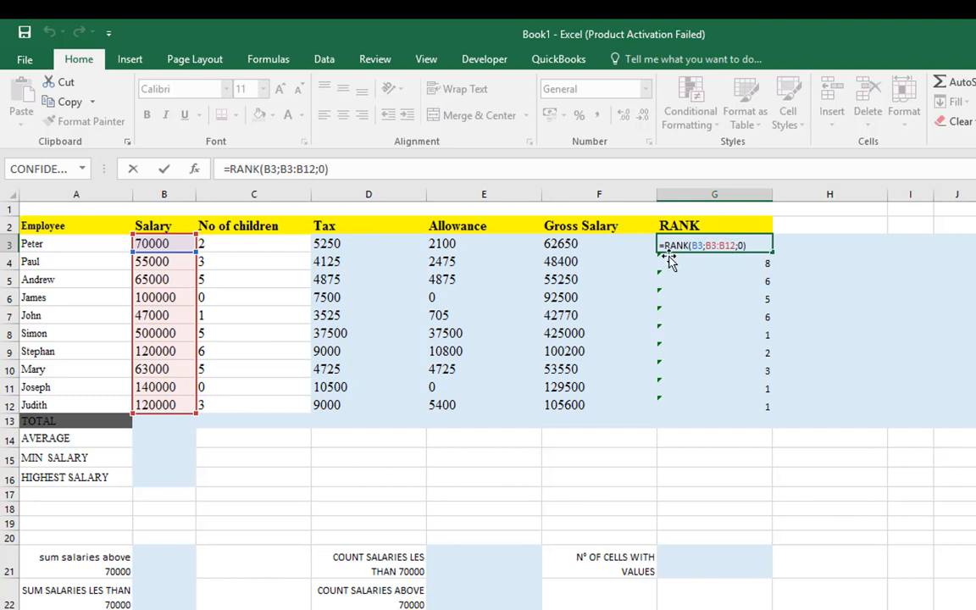
{"action": "left_click", "coordinate": [723, 246]}
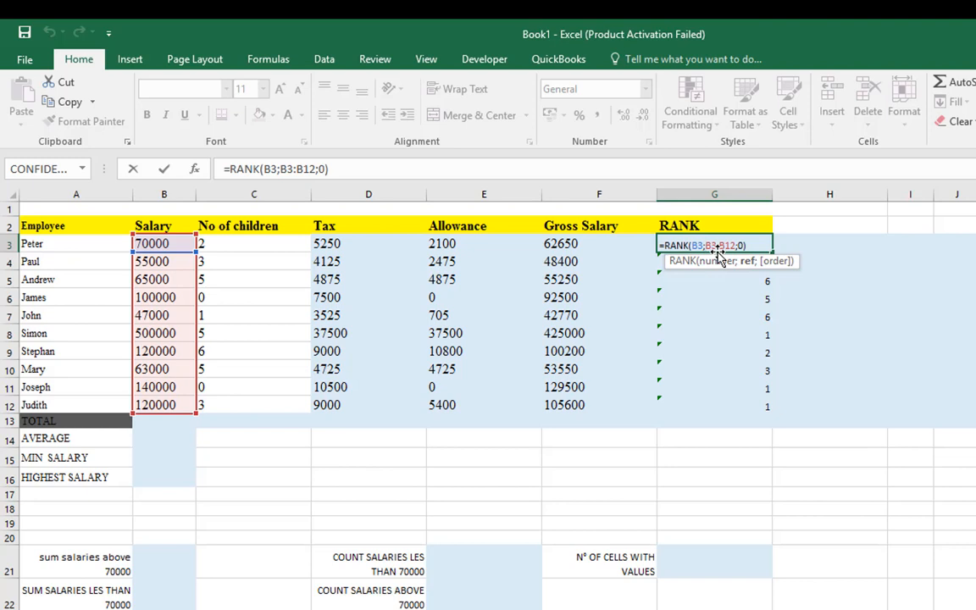
{"action": "key", "text": "F4"}
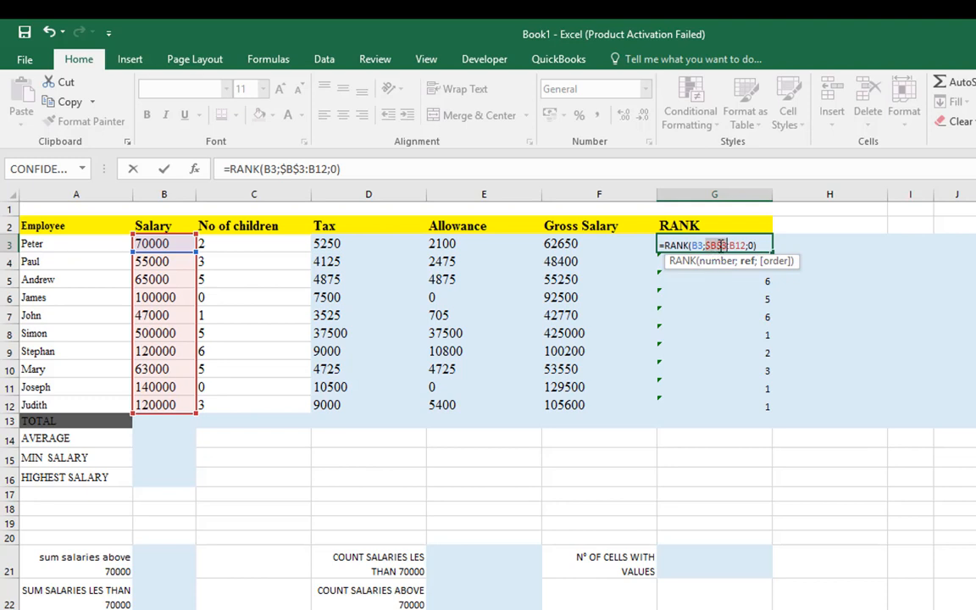
{"action": "left_click", "coordinate": [732, 246]}
{"action": "key", "text": "F4"}
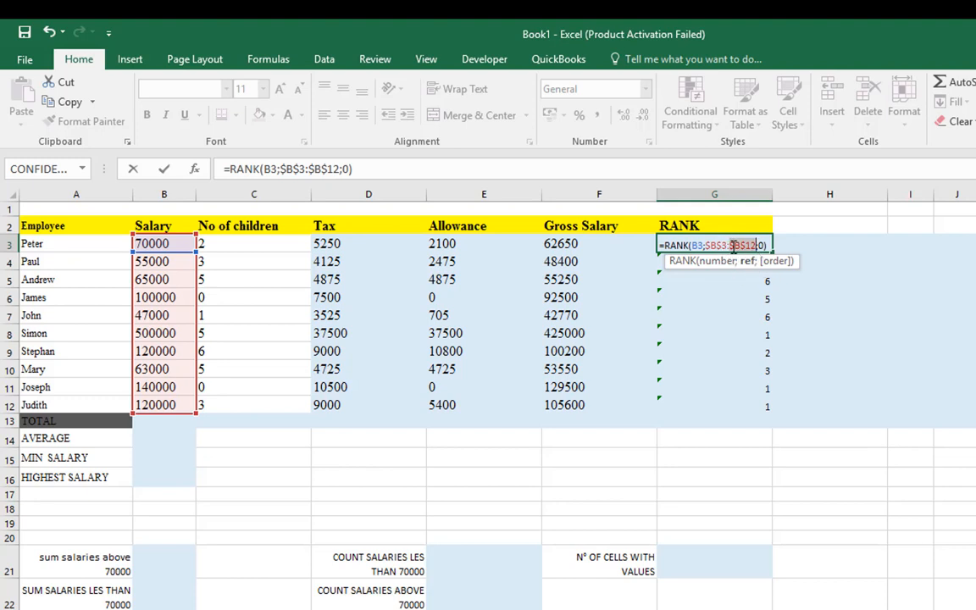
{"action": "key", "text": "Return"}
{"action": "left_click", "coordinate": [765, 245]}
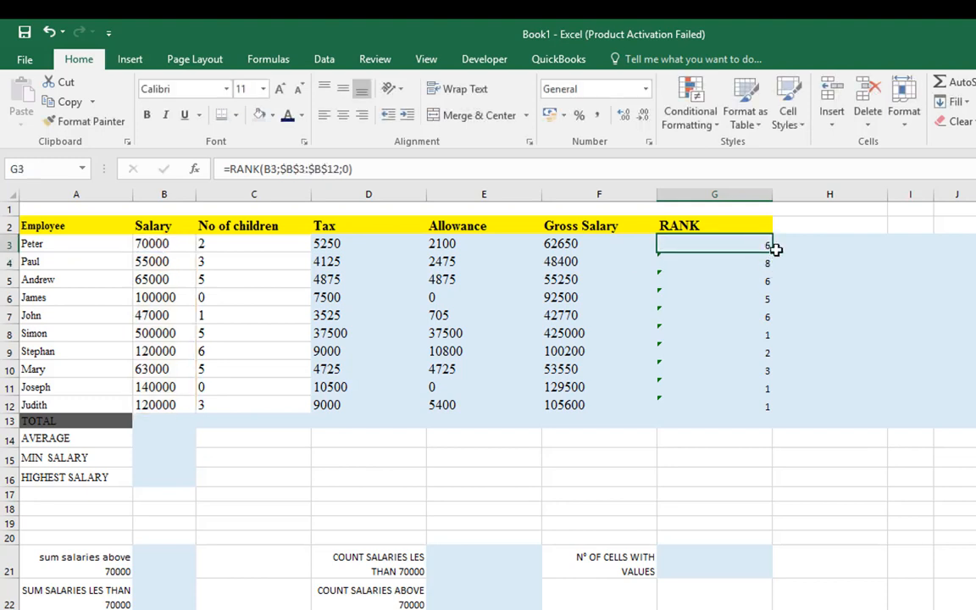
Fill the corrected rank formula from G3 down to G12 and centre the ranks horizontally in their cells
{"action": "mouse_move", "coordinate": [771, 251]}
{"action": "left_mouse_down"}
{"action": "mouse_move", "coordinate": [778, 370]}
{"action": "mouse_move", "coordinate": [767, 413]}
{"action": "left_mouse_up"}
{"action": "left_click", "coordinate": [739, 297]}
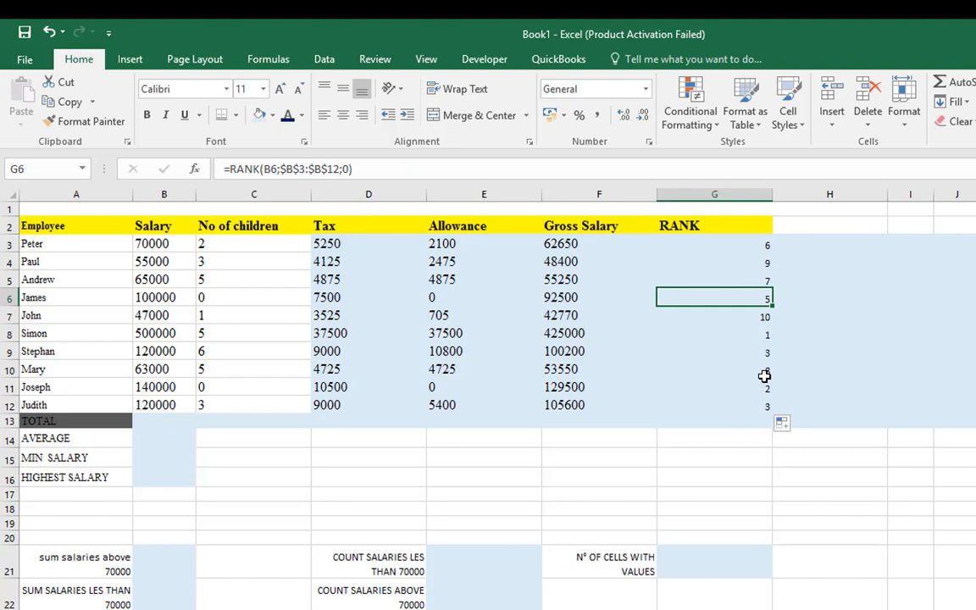
{"action": "left_click", "coordinate": [693, 332]}
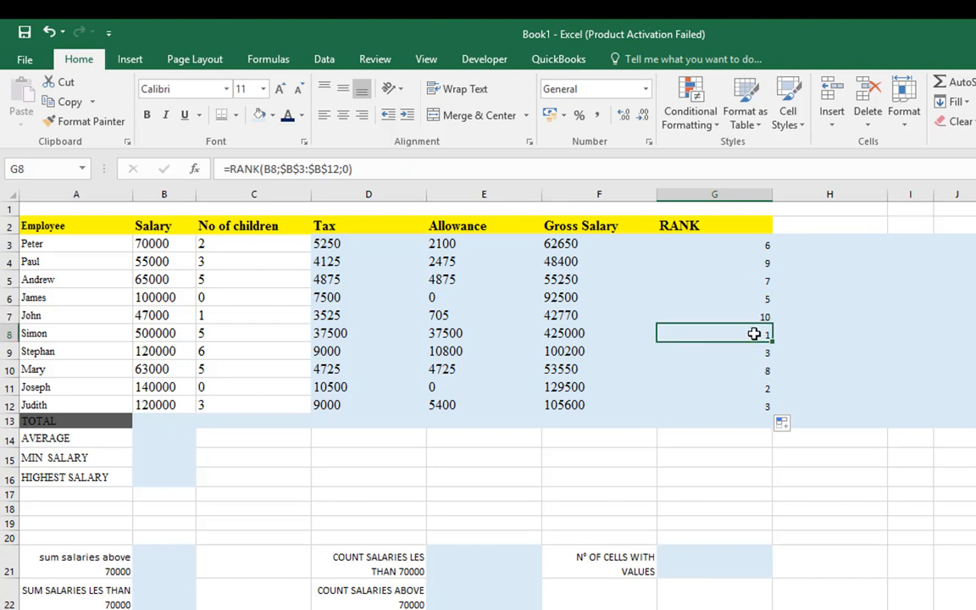
{"action": "left_click", "coordinate": [167, 337]}
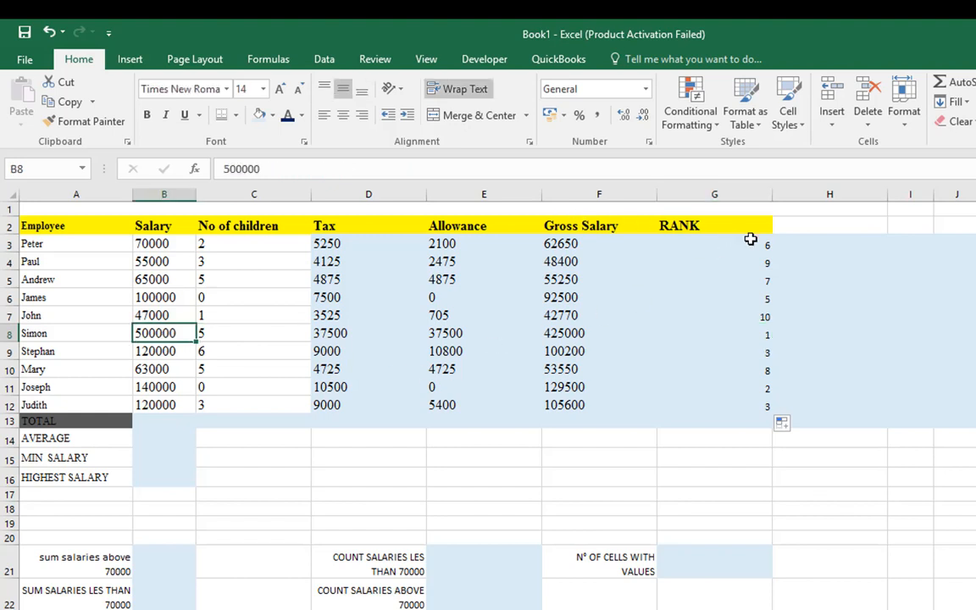
{"action": "left_click_drag", "start_coordinate": [745, 245], "coordinate": [767, 407]}
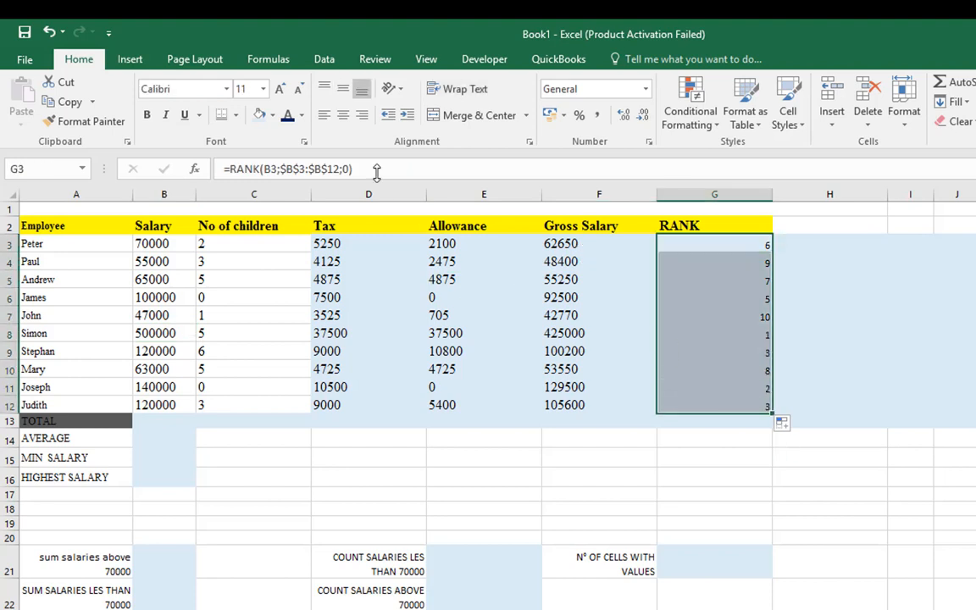
{"action": "left_click", "coordinate": [343, 115]}
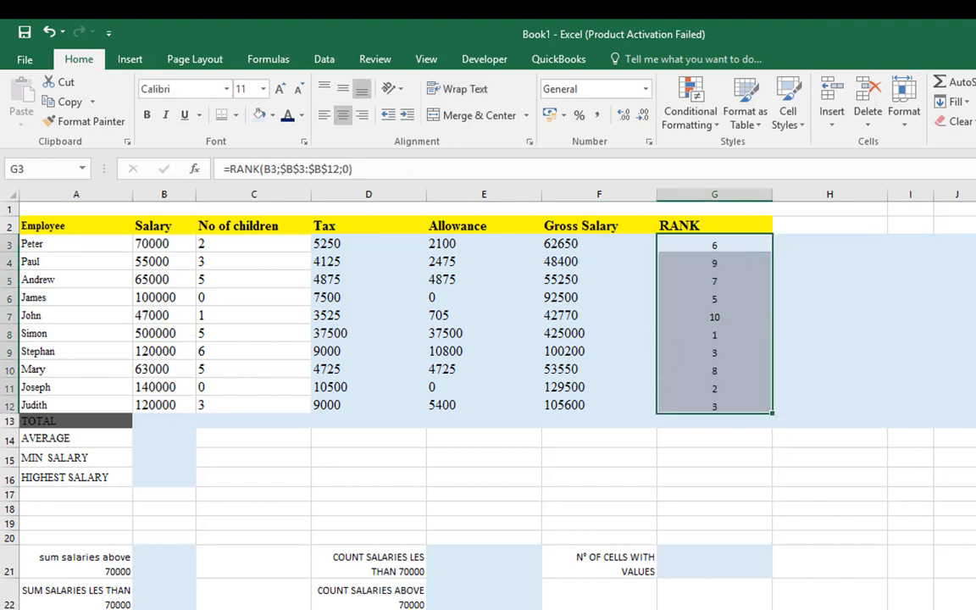
Switch to the Exercise Three Word document and read task 7 with its table of salary ranges and grades
{"action": "key", "text": "alt+Tab"}
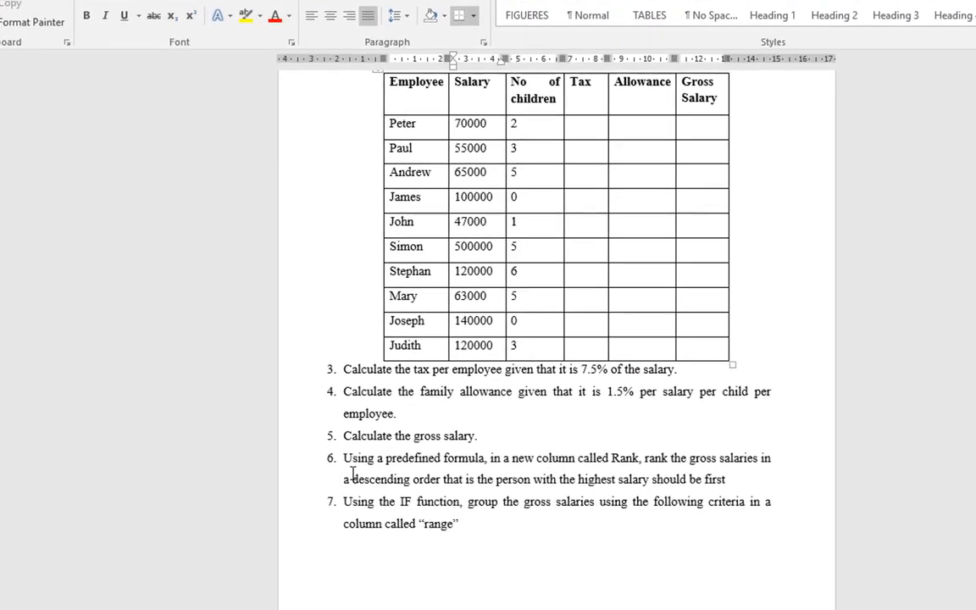
{"action": "scroll", "coordinate": [335, 474], "scroll_direction": "down", "scroll_amount": 5}
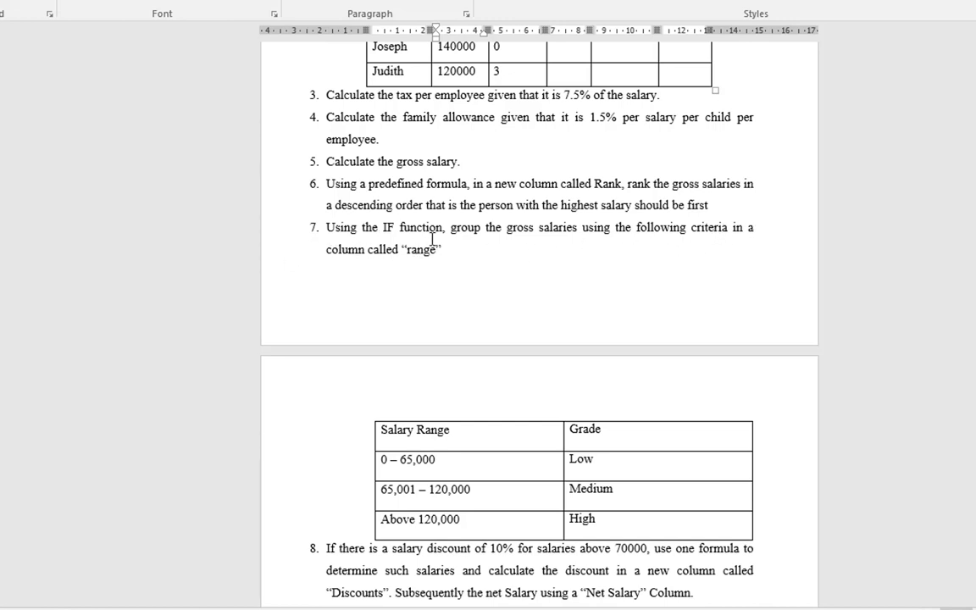
{"action": "scroll", "coordinate": [440, 438], "scroll_direction": "down", "scroll_amount": 1}
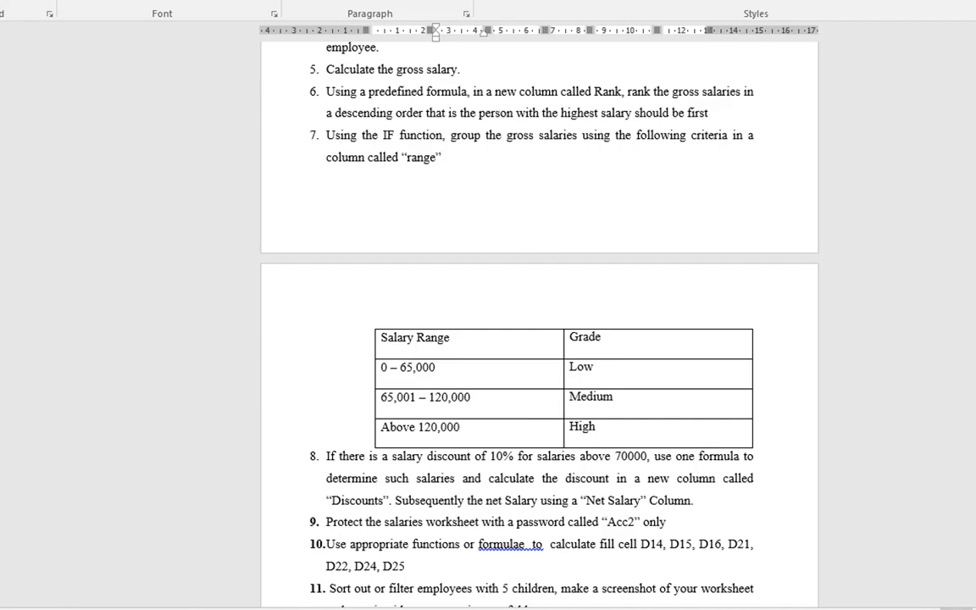
Return to the Excel workbook and add the column heading RANGE in cell H2 of the SALARIES sheet
{"action": "left_click", "coordinate": [562, 592]}
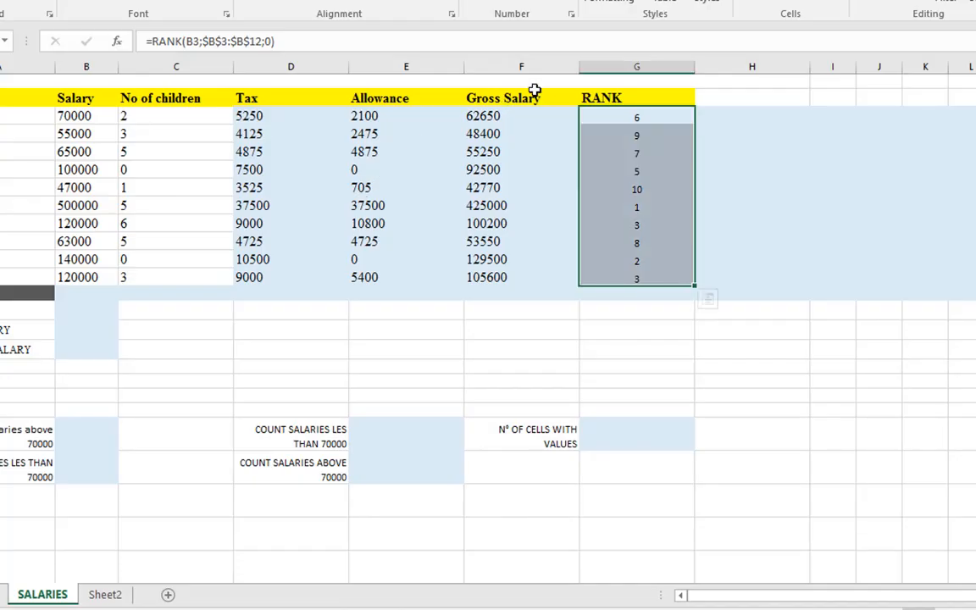
{"action": "left_click", "coordinate": [704, 101]}
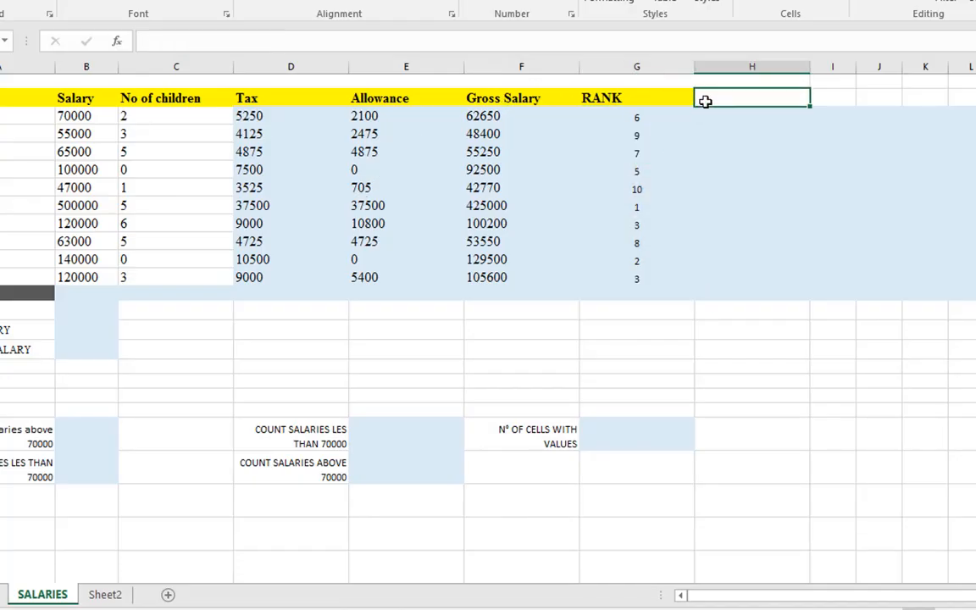
{"action": "type", "text": "RANGE"}
{"action": "key", "text": "Return"}
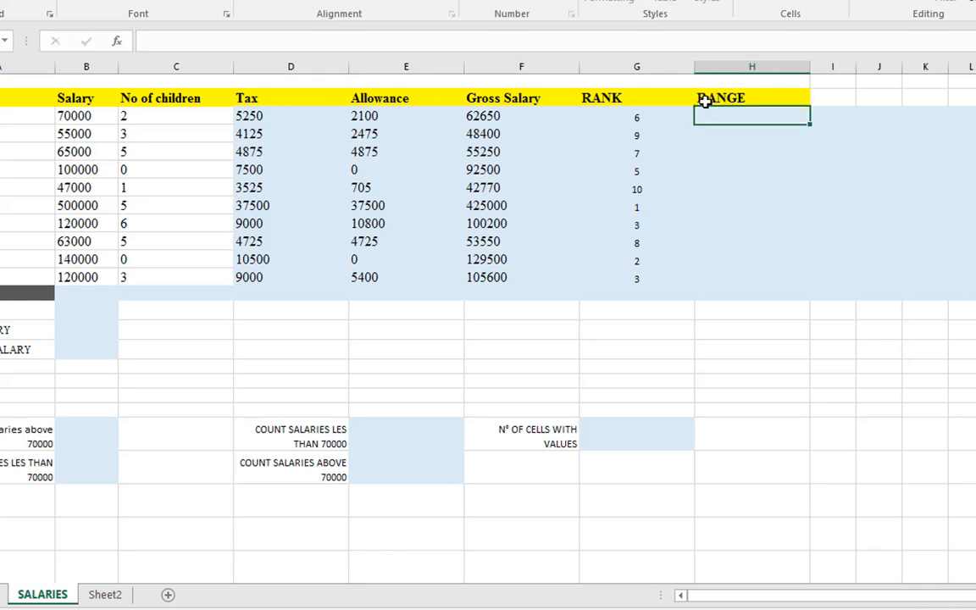
Begin an IF formula in cell H3 with the logical test B3<65000 on the first employee's salary
{"action": "left_click", "coordinate": [76, 115]}
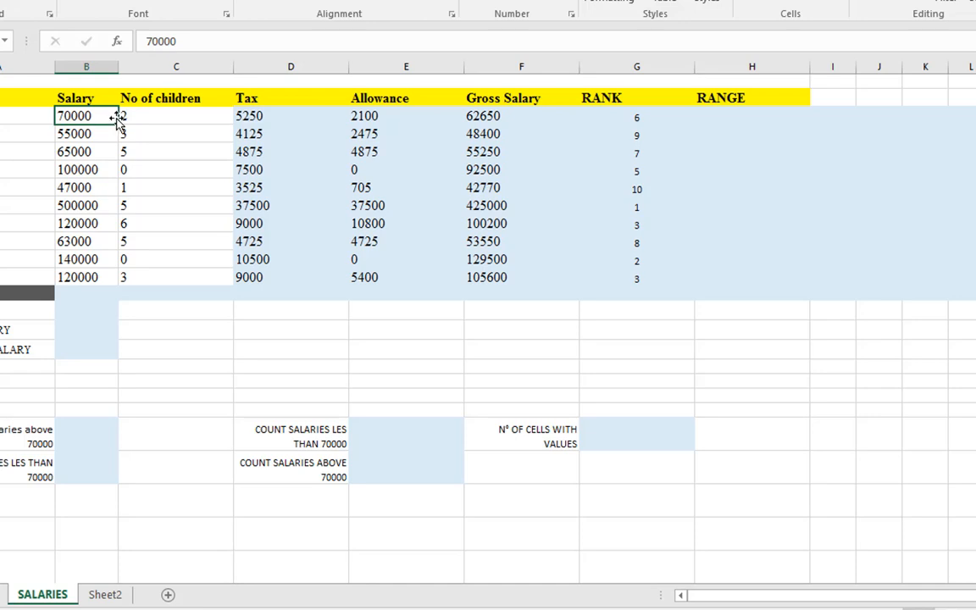
{"action": "left_click", "coordinate": [734, 113]}
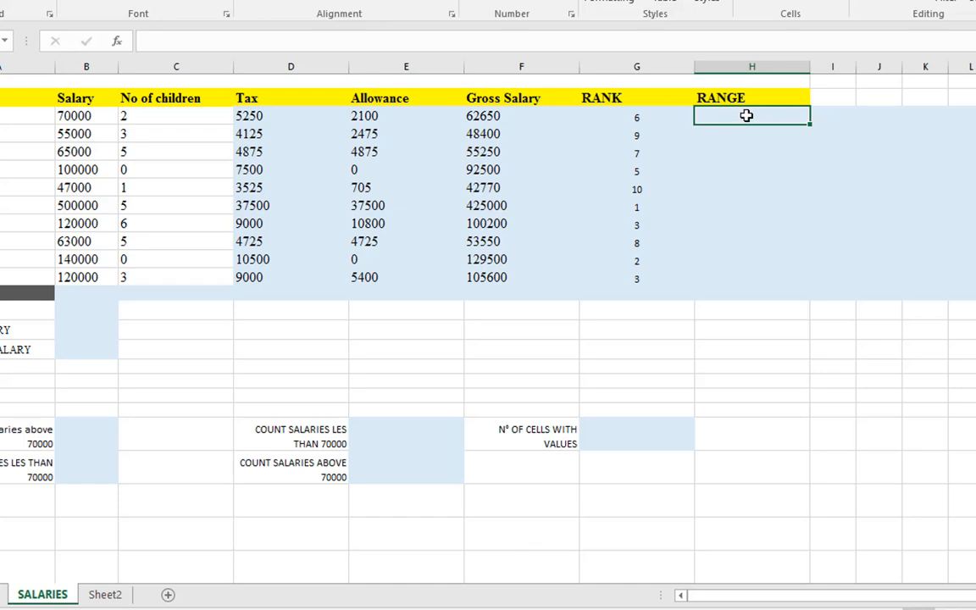
{"action": "left_click", "coordinate": [739, 152]}
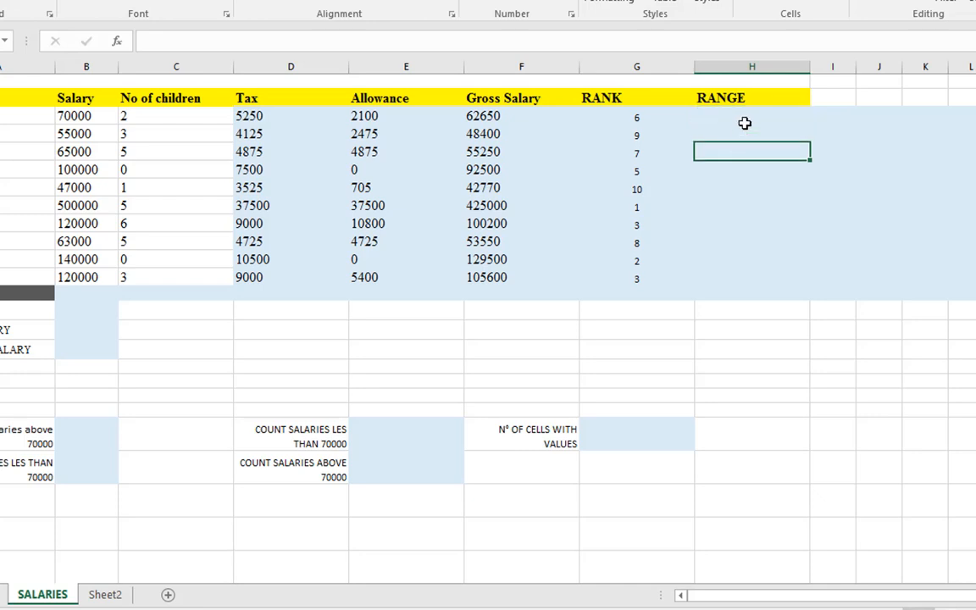
{"action": "left_click", "coordinate": [744, 121]}
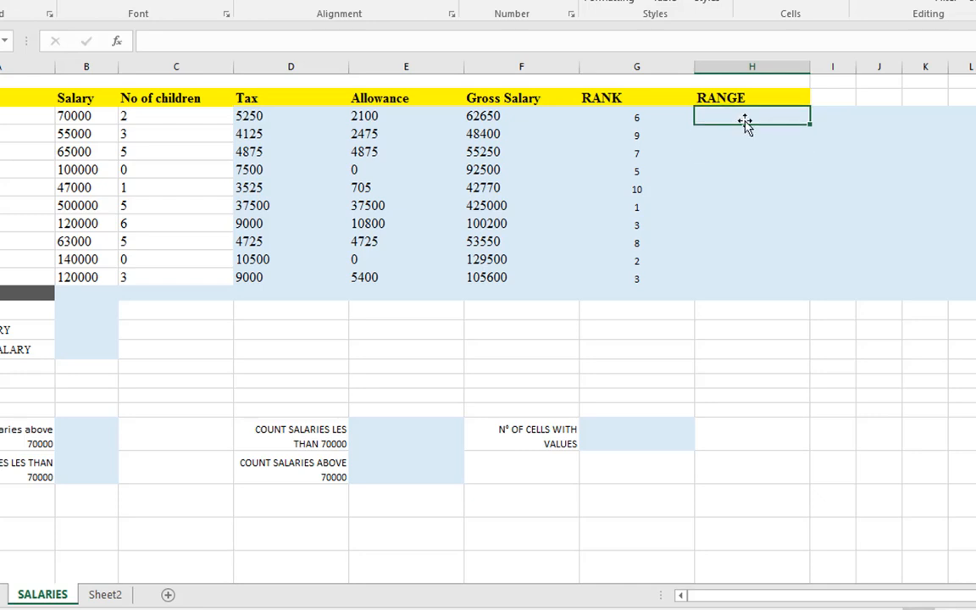
{"action": "type", "text": ")"}
{"action": "key", "text": "BackSpace"}
{"action": "type", "text": "="}
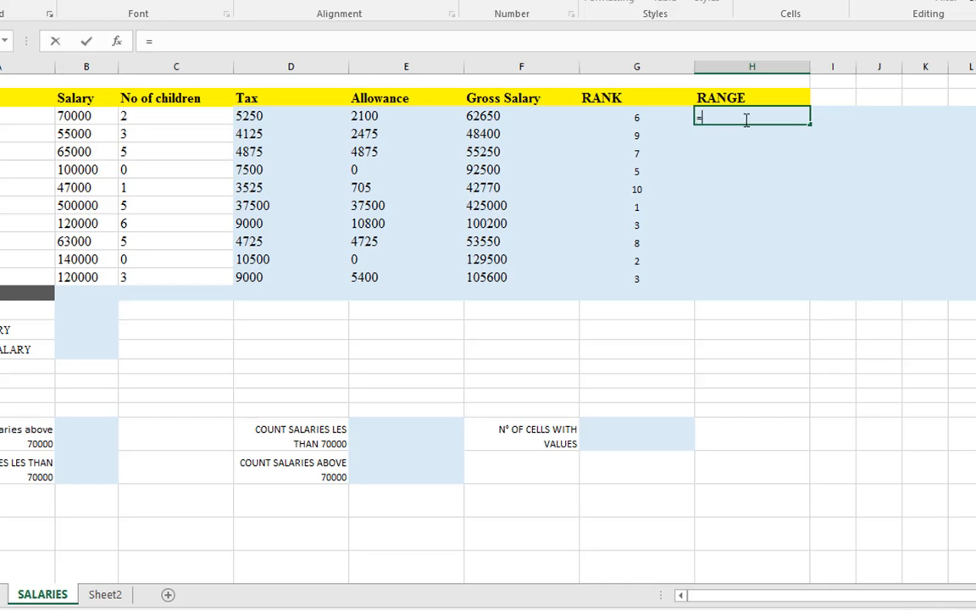
{"action": "type", "text": "if"}
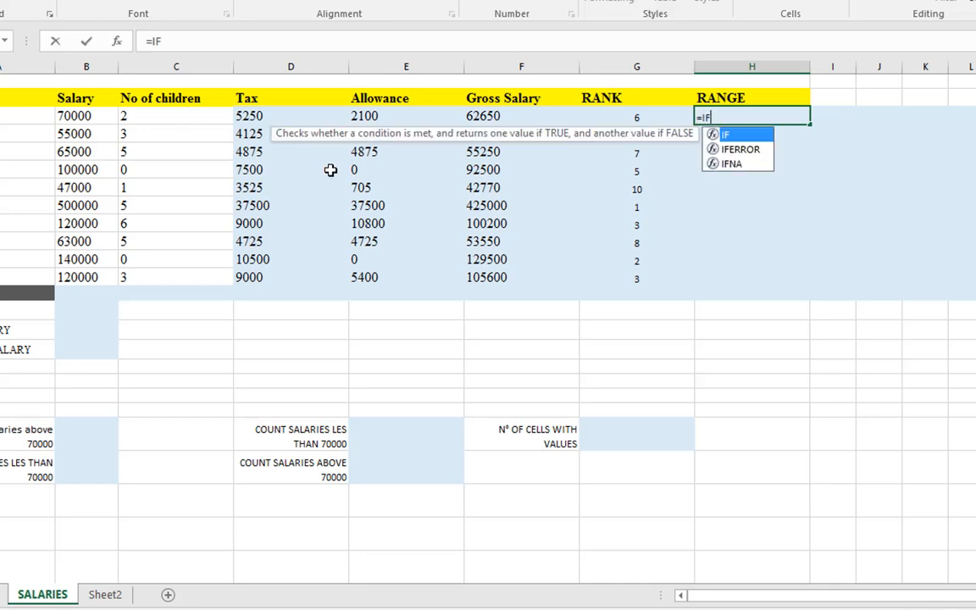
{"action": "key", "text": "Tab"}
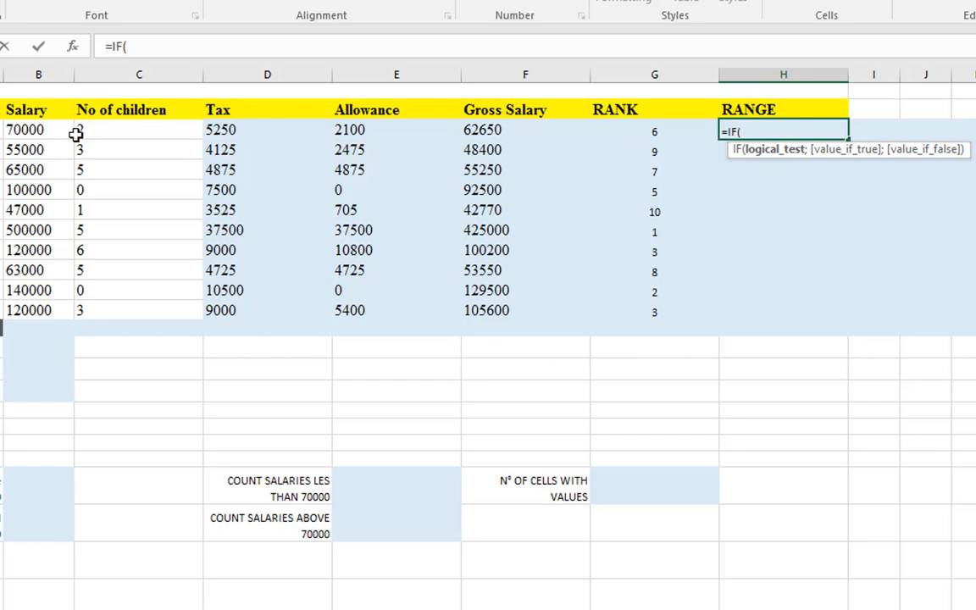
{"action": "left_click", "coordinate": [40, 132]}
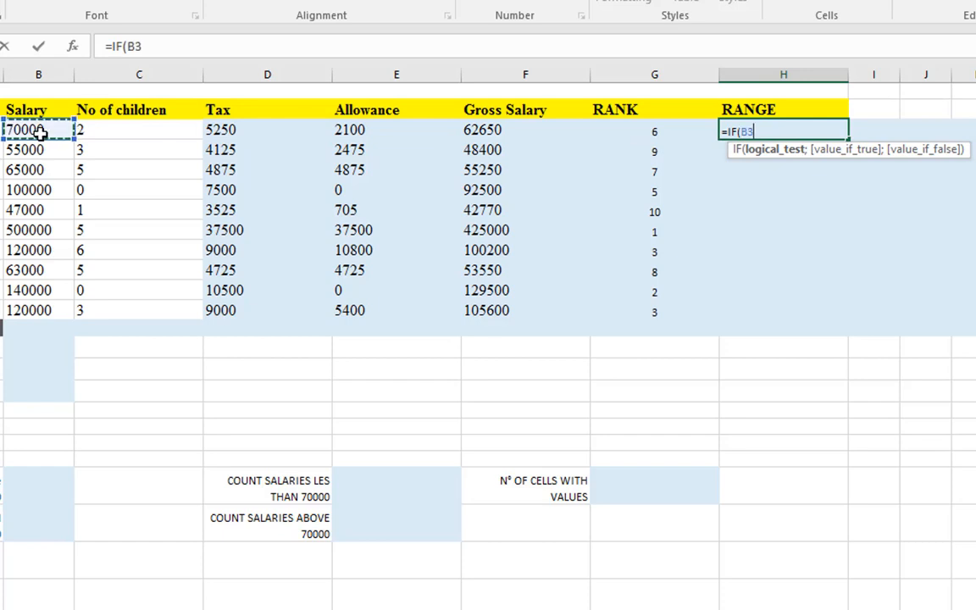
{"action": "type", "text": "<65000"}
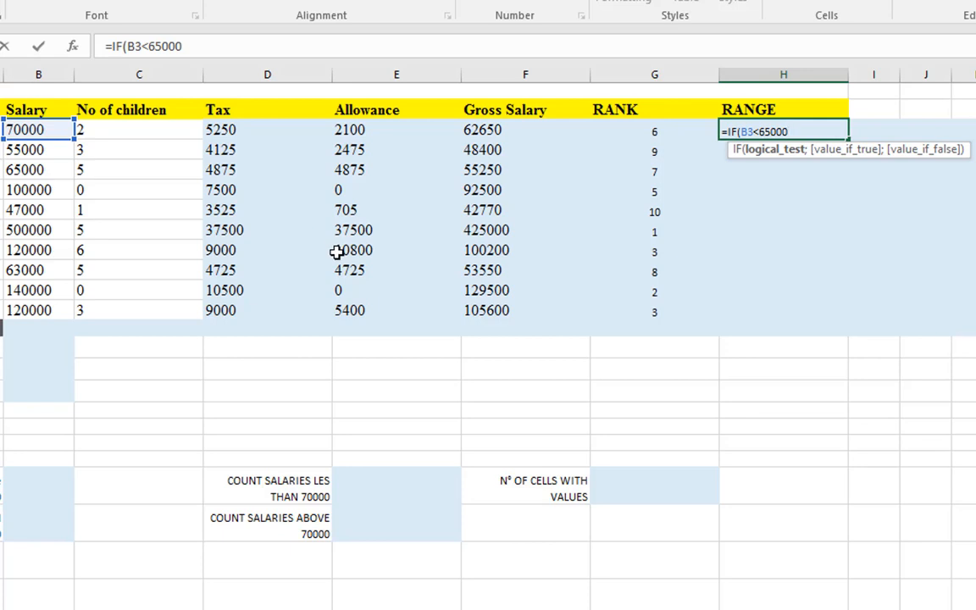
{"action": "type", "text": ";"}
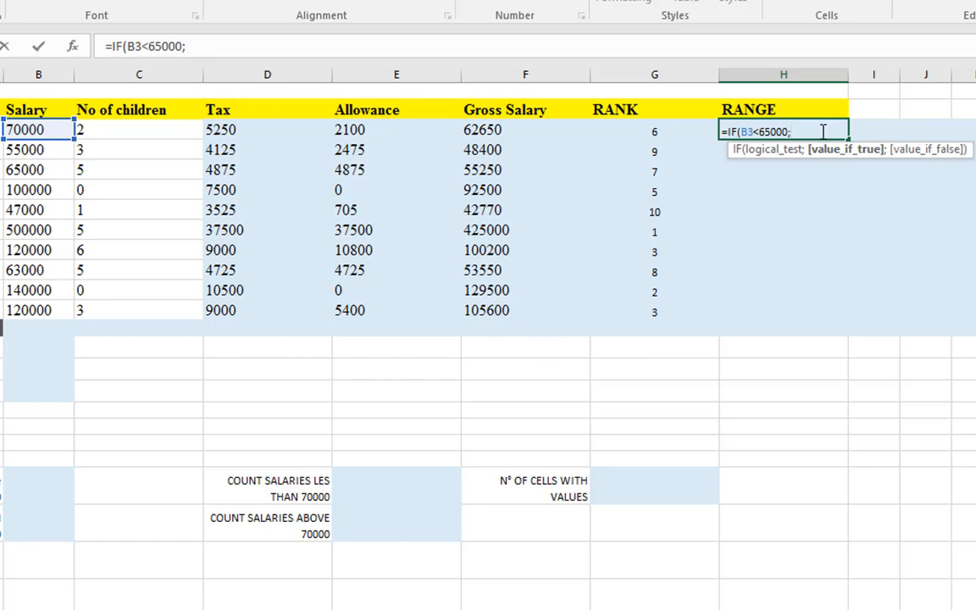
Give "LOW" as the value if true in H3's formula and start a nested IF as the value if false
{"action": "type", "text": "\"LOW\""}
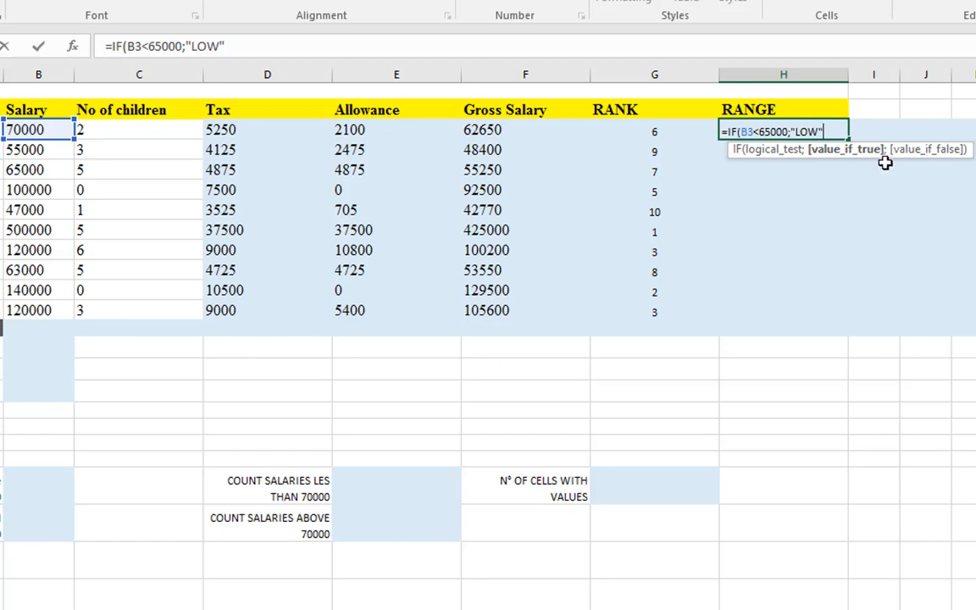
{"action": "type", "text": ";"}
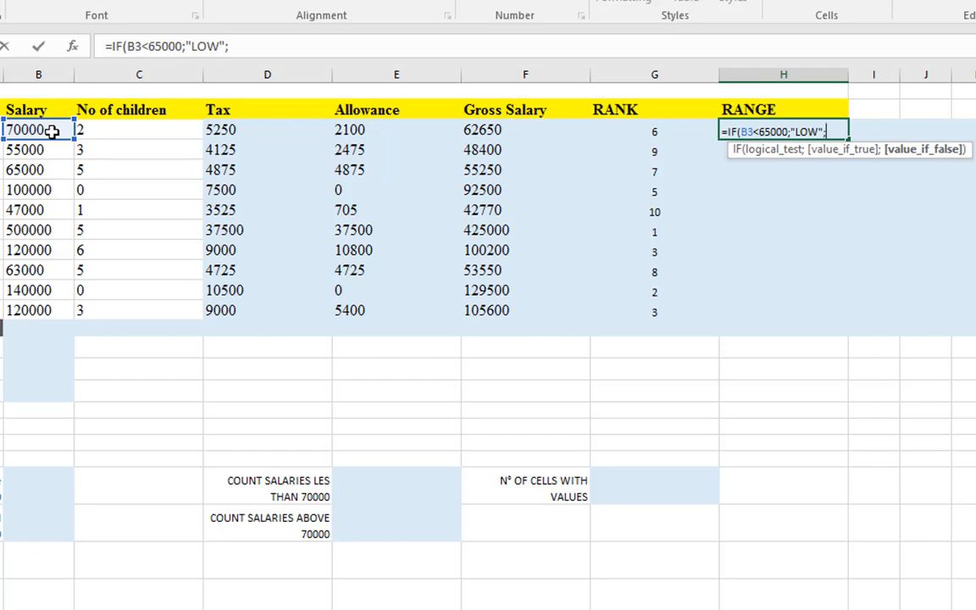
{"action": "type", "text": "IF("}
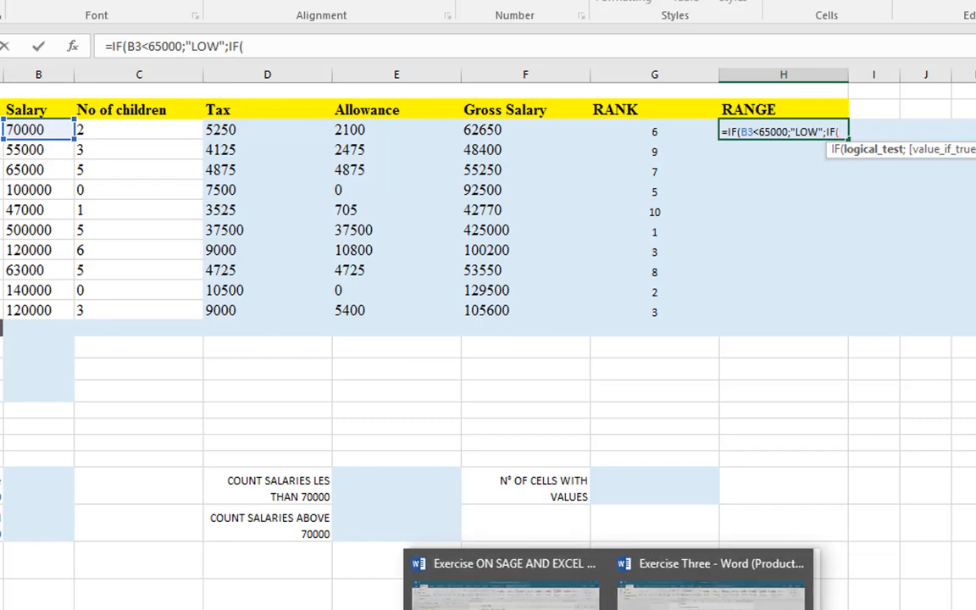
Check the criteria for the Medium grade in the Exercise Three Word document and return to the unfinished formula in Excel
{"action": "mouse_move", "coordinate": [581, 609]}
{"action": "left_click", "coordinate": [639, 593]}
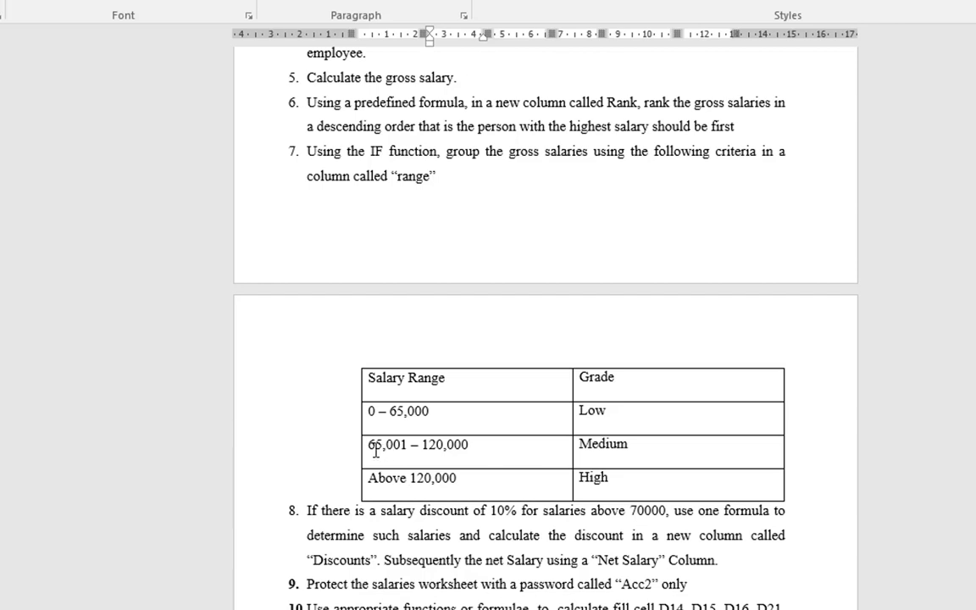
{"action": "left_click_drag", "start_coordinate": [367, 446], "coordinate": [475, 451]}
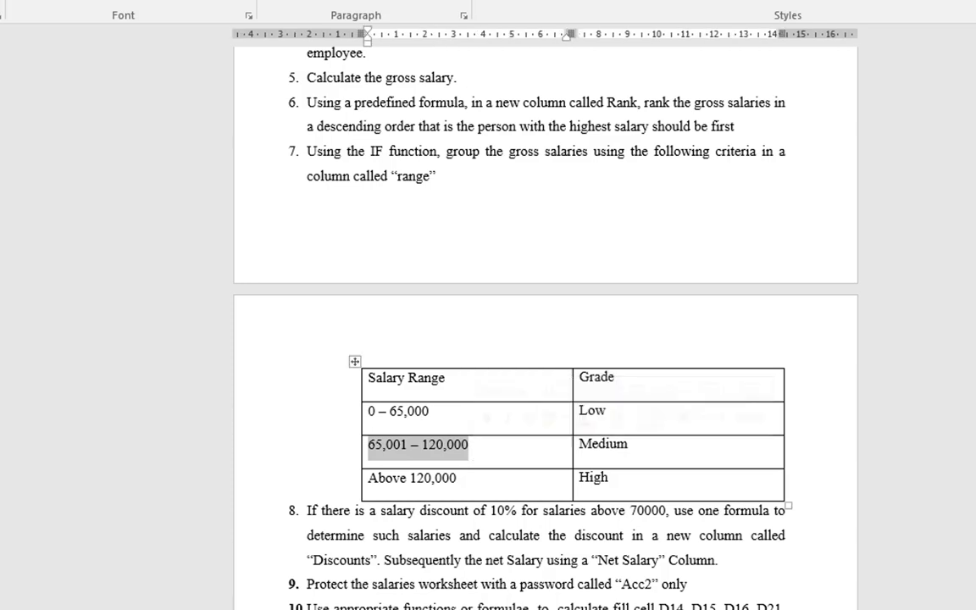
{"action": "left_click", "coordinate": [395, 453]}
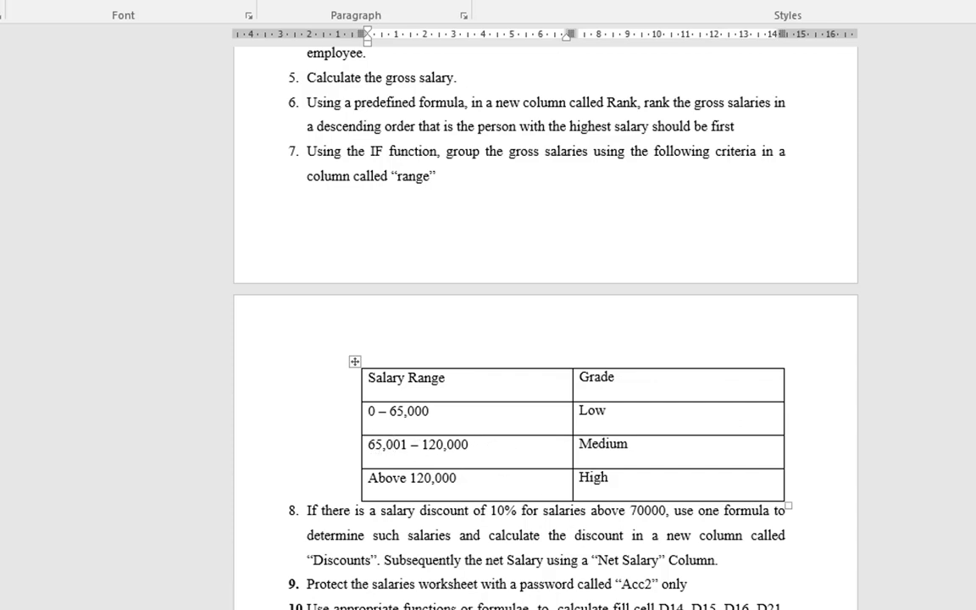
{"action": "mouse_move", "coordinate": [629, 608]}
{"action": "left_click", "coordinate": [527, 602]}
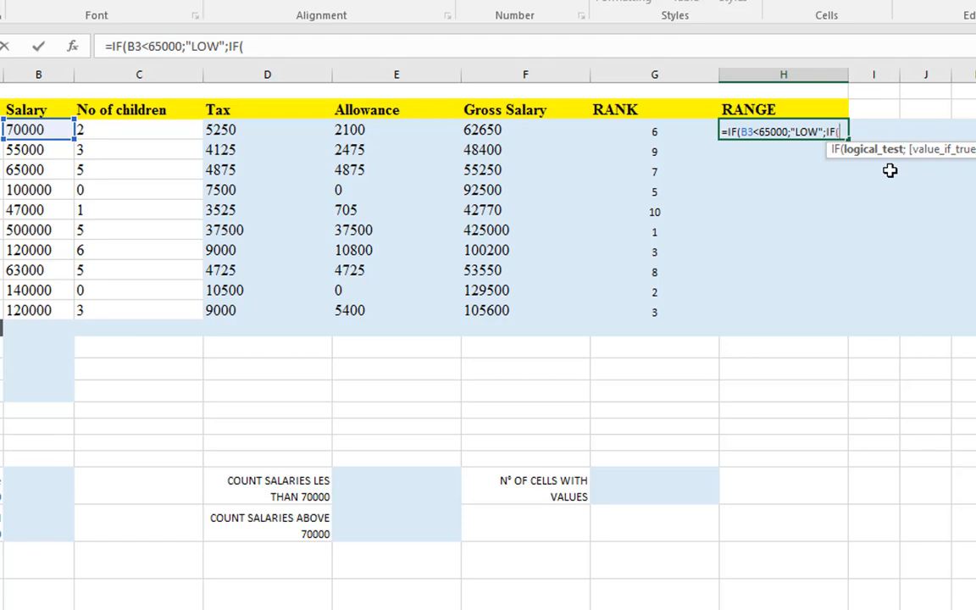
Insert an AND function as the nested IF's logical test, with B3<12000 as its first condition
{"action": "type", "text": "AND"}
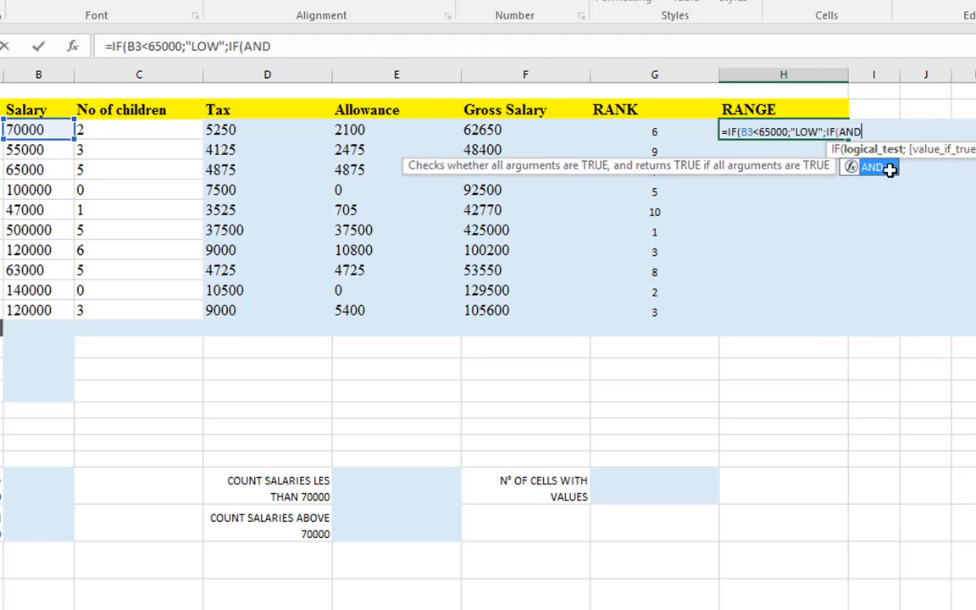
{"action": "double_click", "coordinate": [888, 169]}
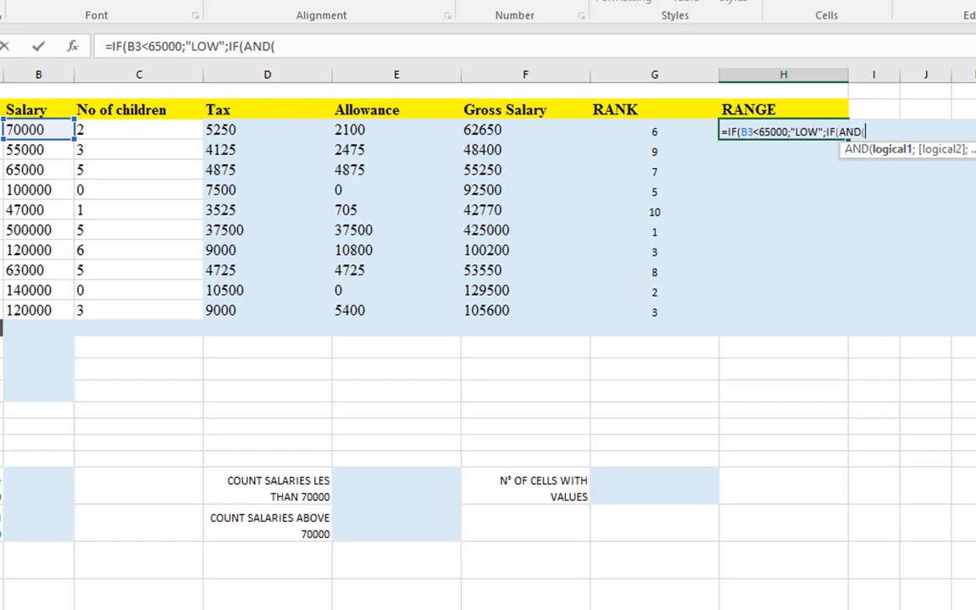
{"action": "left_click", "coordinate": [53, 129]}
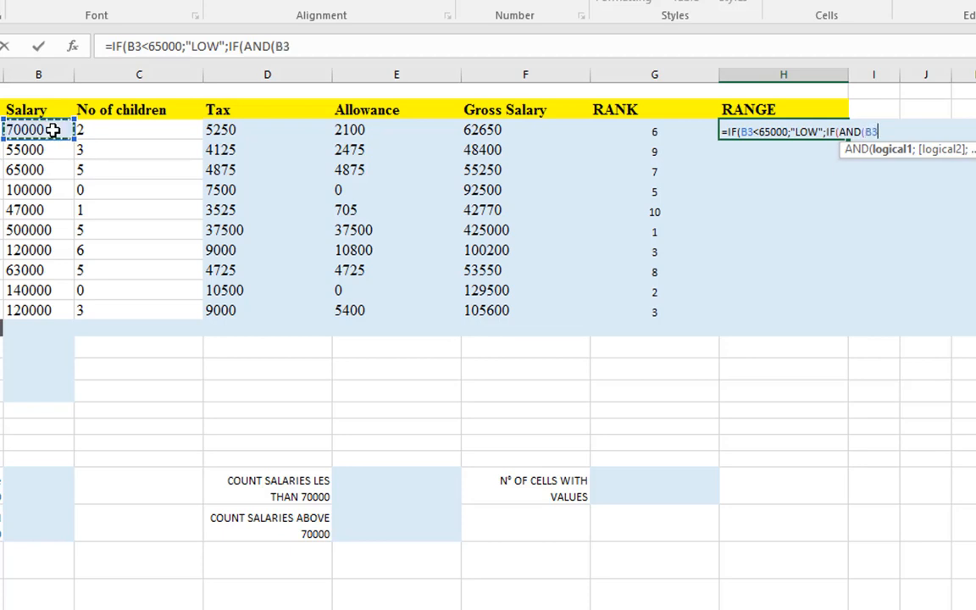
{"action": "type", "text": "<1200"}
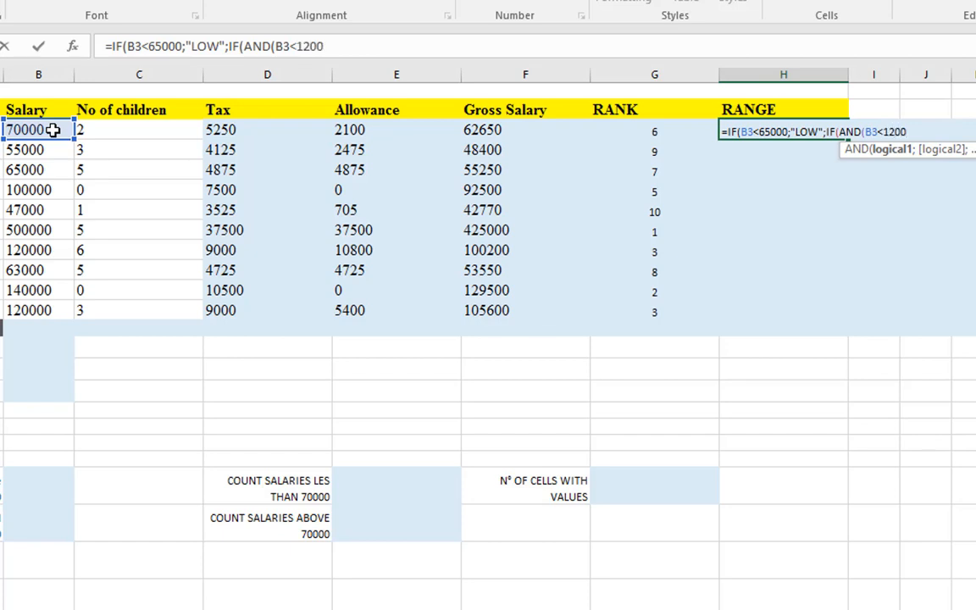
{"action": "type", "text": "0<"}
{"action": "key", "text": "BackSpace"}
{"action": "type", "text": ";"}
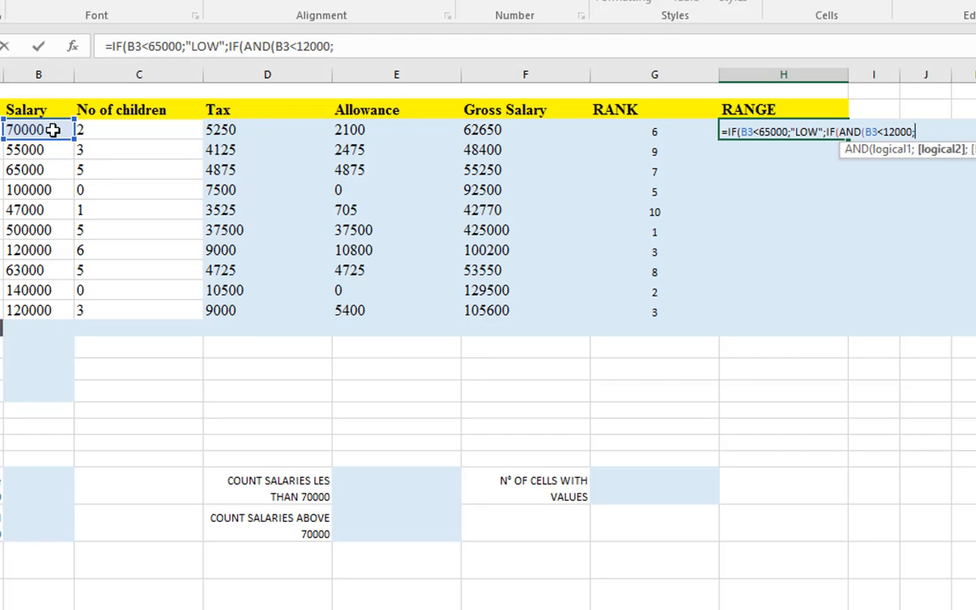
Add B3>65001 as the second condition of the AND function in H3's formula
{"action": "left_click", "coordinate": [53, 130]}
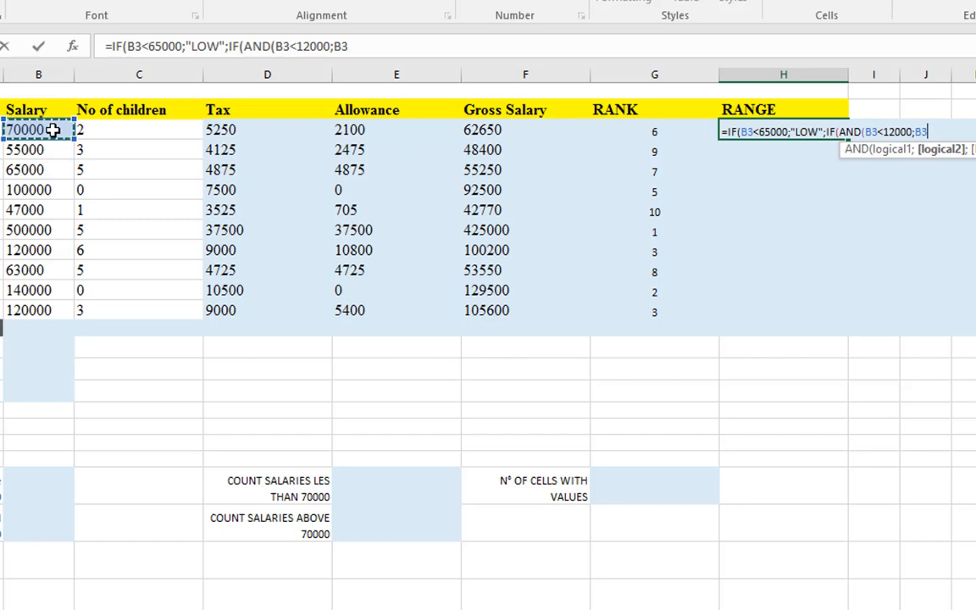
{"action": "type", "text": "<65"}
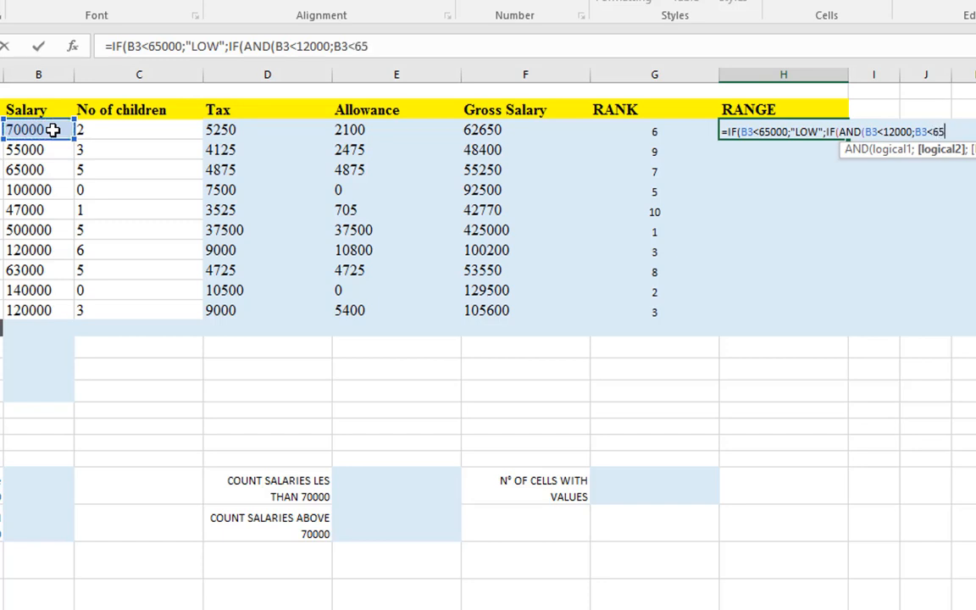
{"action": "type", "text": "001"}
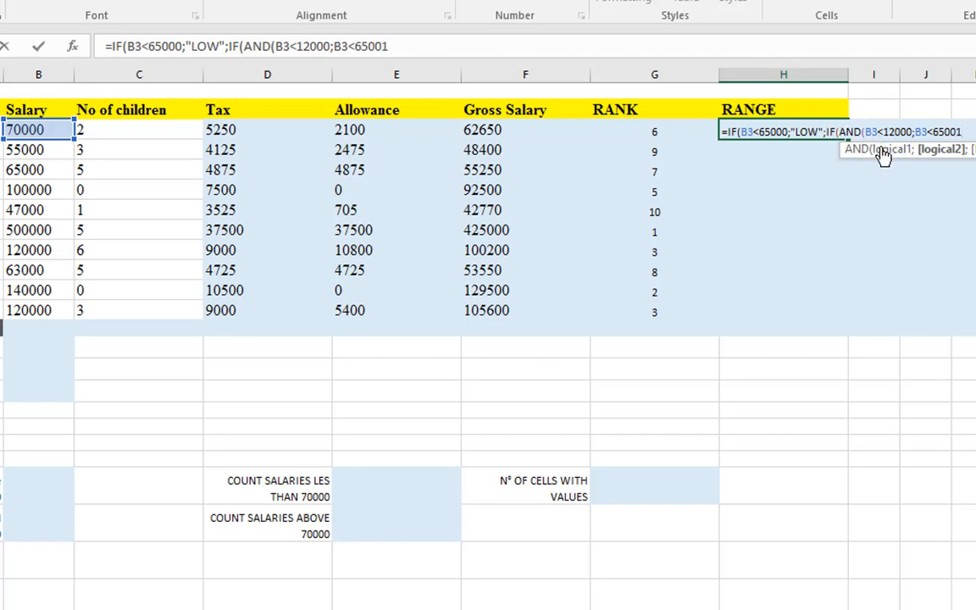
{"action": "left_click", "coordinate": [939, 132]}
{"action": "key", "text": "BackSpace"}
{"action": "type", "text": ">"}
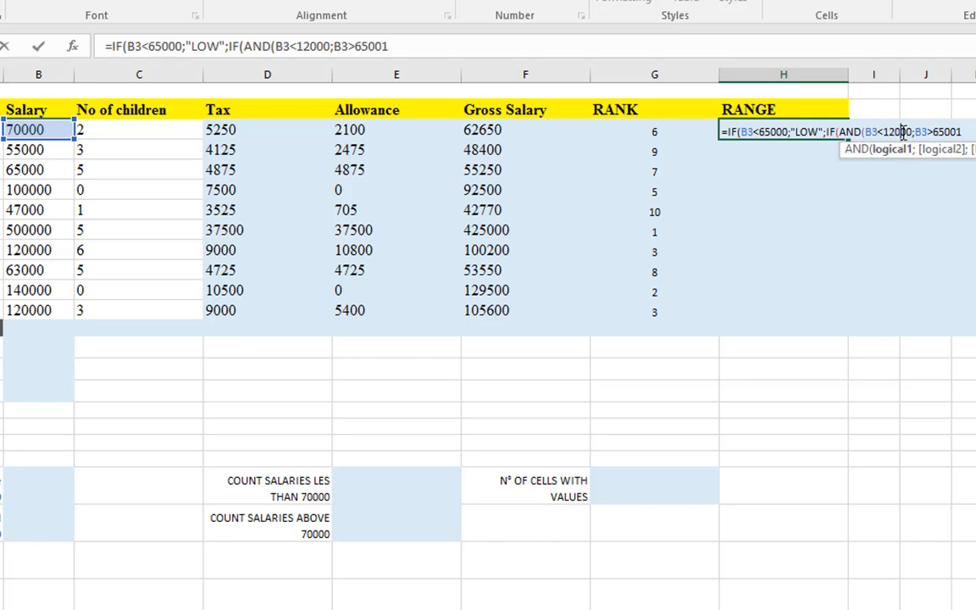
Correct the AND function's first condition to B3<120000 and close the function's parentheses
{"action": "type", "text": "0"}
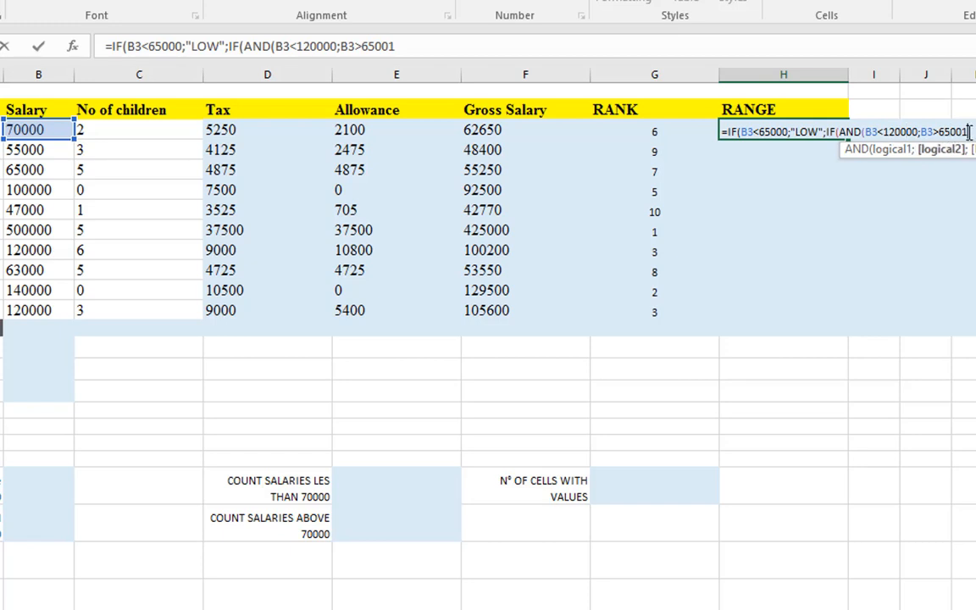
{"action": "left_click", "coordinate": [948, 132]}
{"action": "type", "text": ")"}
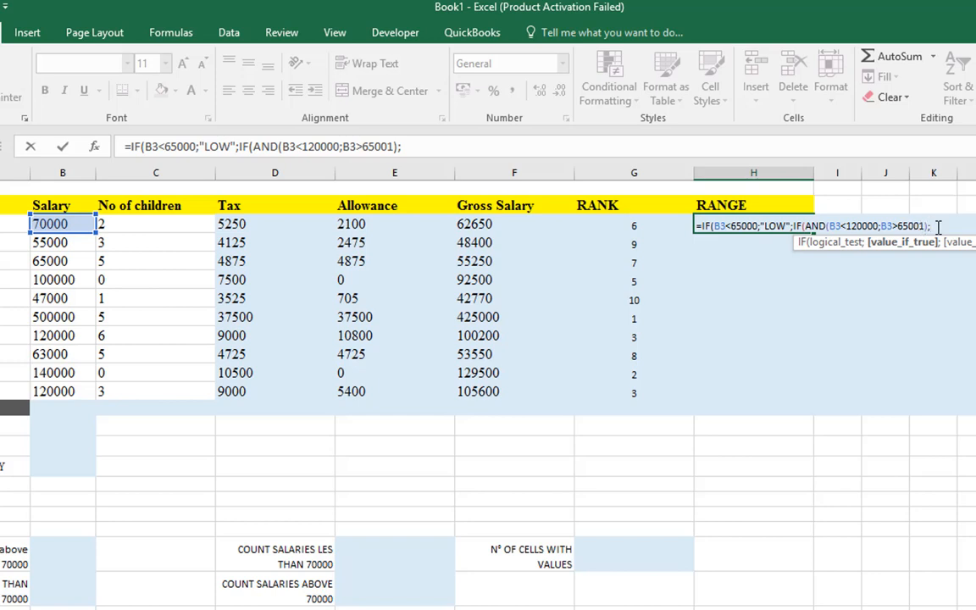
Give "MEDIUM" as the nested IF's value if true and continue to its value if false
{"action": "type", "text": "\"MEDIUM"}
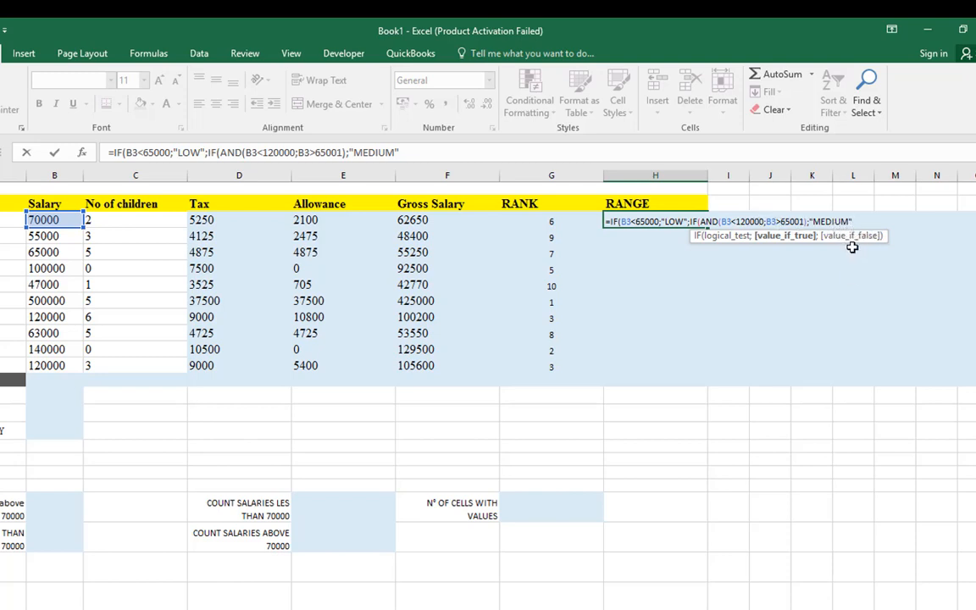
{"action": "type", "text": ";"}
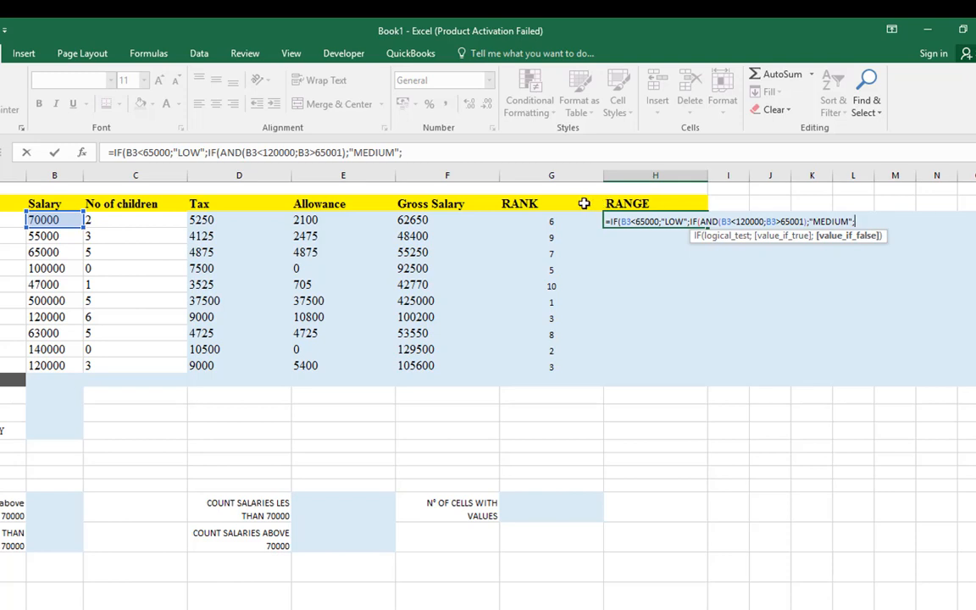
Give "HIGHEST" as the nested IF's value if false and enter the completed formula in H3
{"action": "type", "text": "H"}
{"action": "type", "text": "12"}
{"action": "key", "text": "BackSpace"}
{"action": "key", "text": "BackSpace"}
{"action": "type", "text": "HIGHEST"}
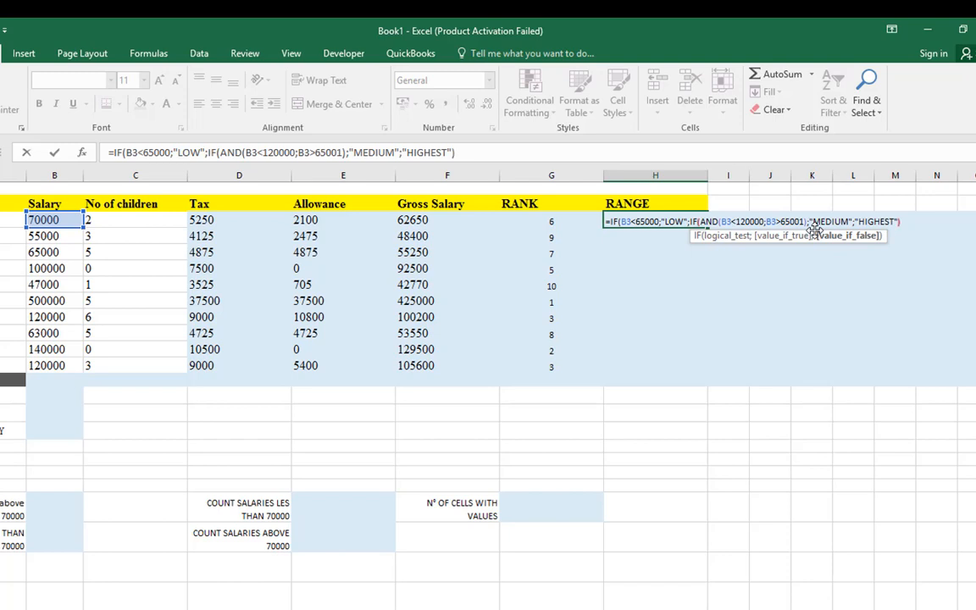
{"action": "key", "text": "Return"}
{"action": "key", "text": "Return"}
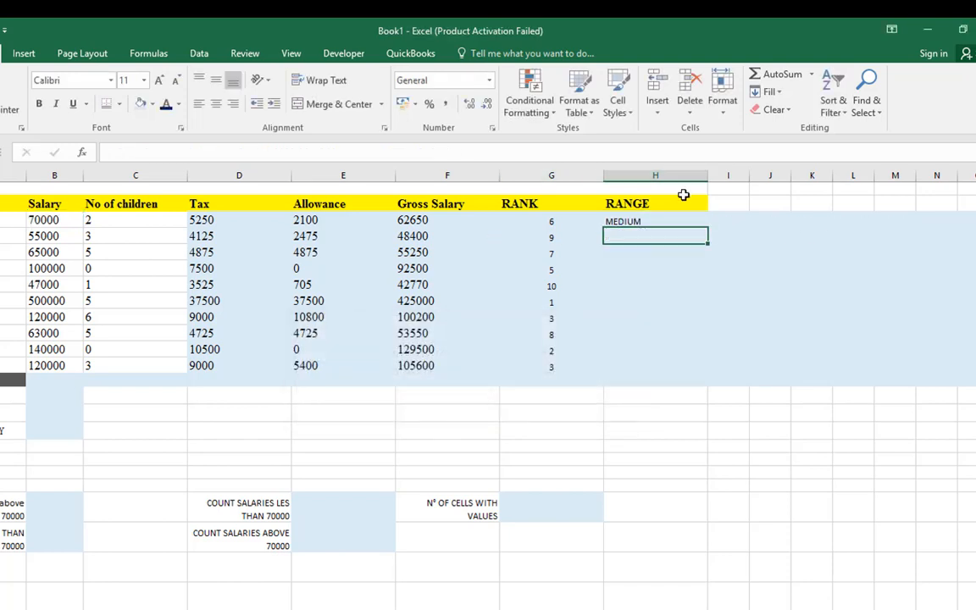
Check H3's grade against the salary in B3 and fill the formula down to H12
{"action": "left_click", "coordinate": [663, 219]}
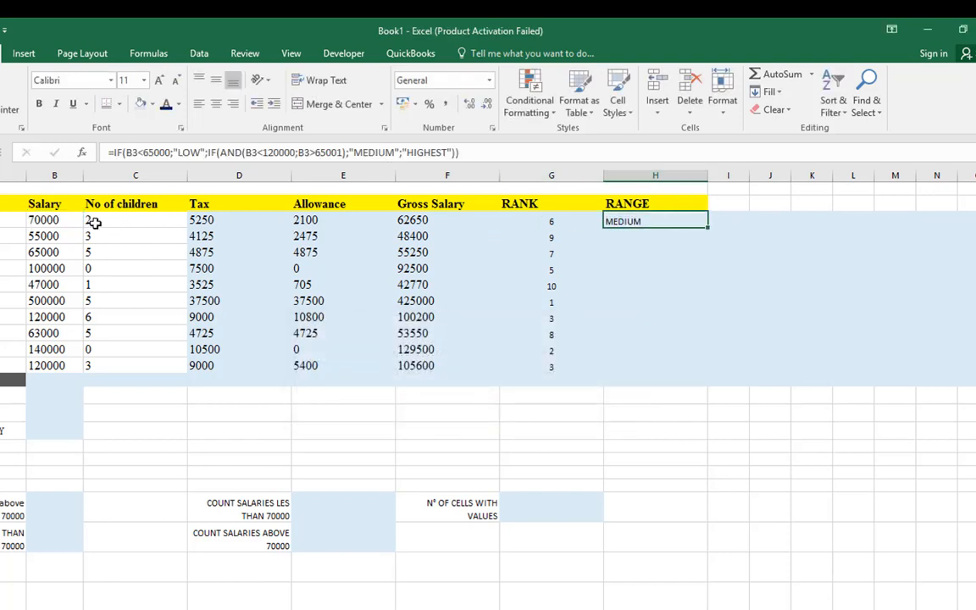
{"action": "left_click", "coordinate": [53, 218]}
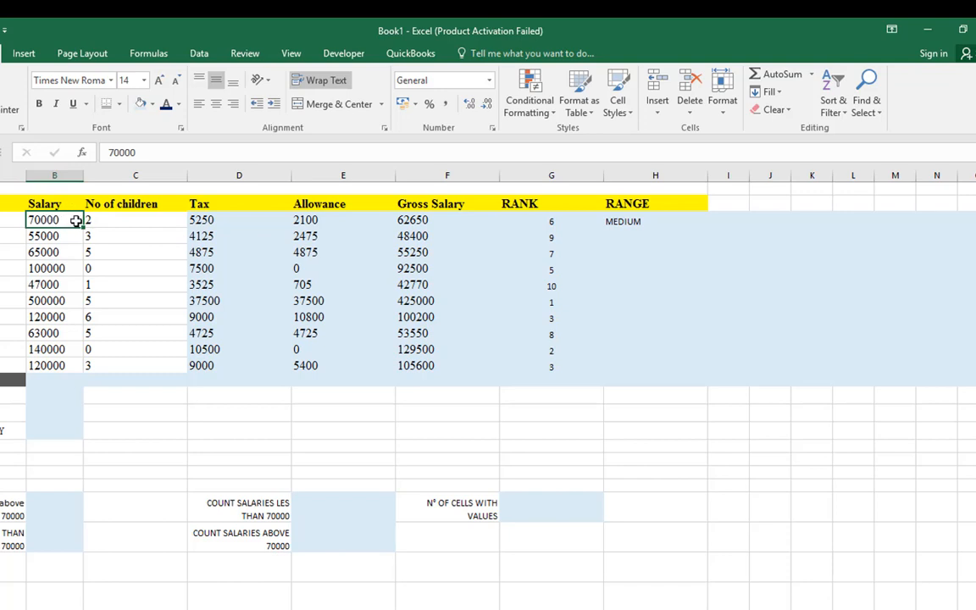
{"action": "left_click", "coordinate": [649, 219]}
{"action": "left_click_drag", "start_coordinate": [707, 227], "coordinate": [688, 370]}
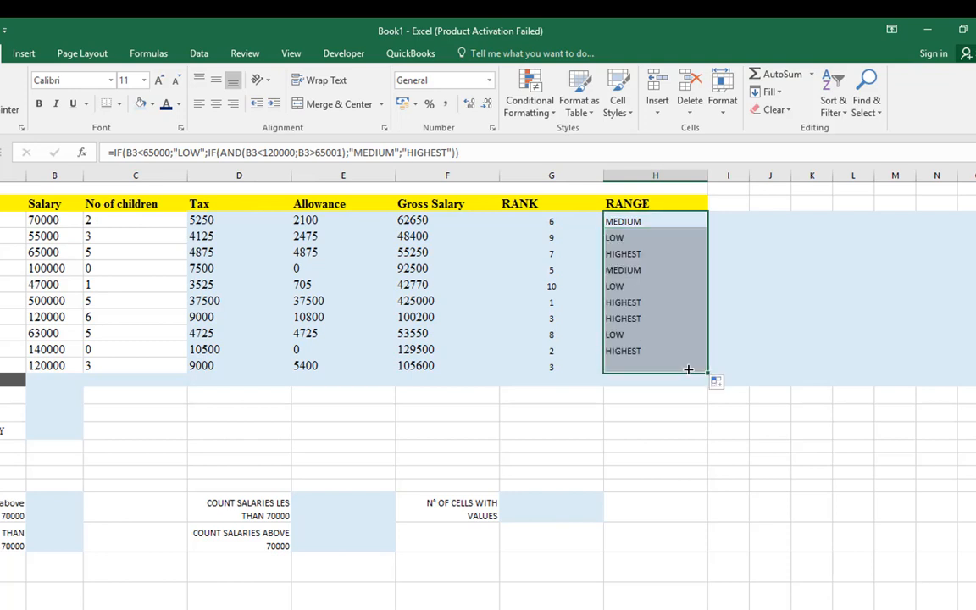
Compare several grades in the RANGE column with the matching amounts in the Salary column
{"action": "left_click", "coordinate": [614, 307]}
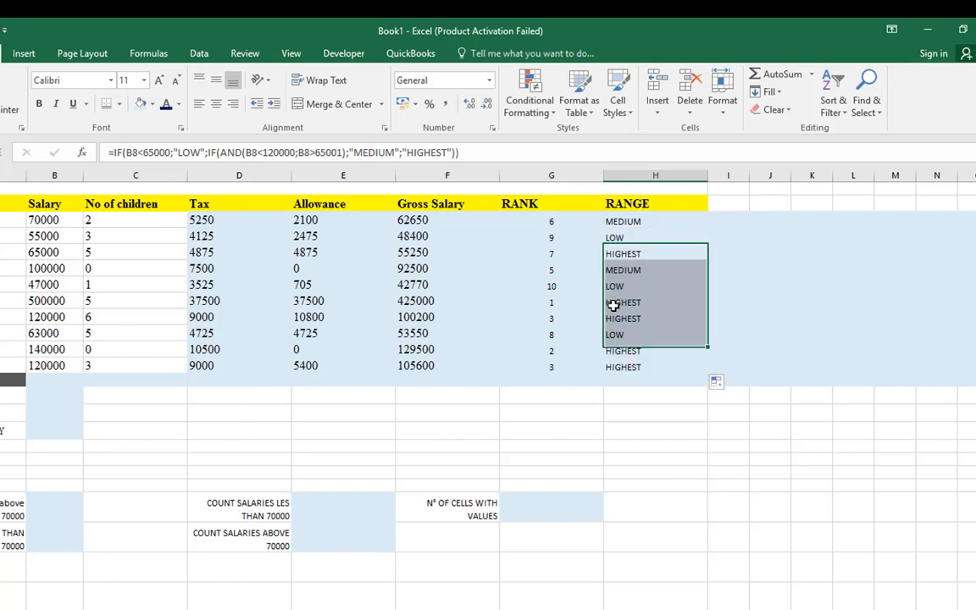
{"action": "left_click", "coordinate": [65, 307]}
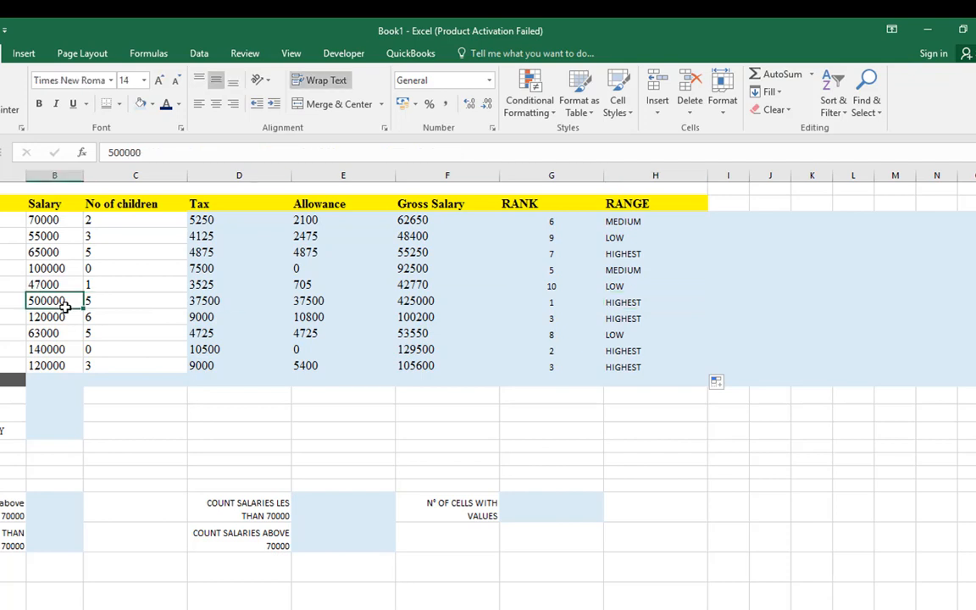
{"action": "left_click", "coordinate": [57, 317]}
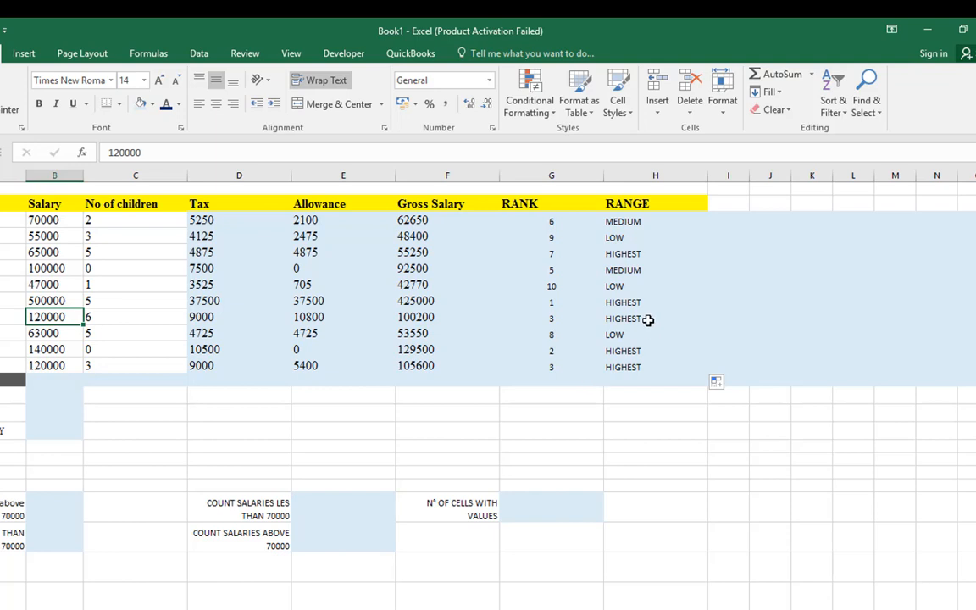
{"action": "left_click", "coordinate": [59, 336]}
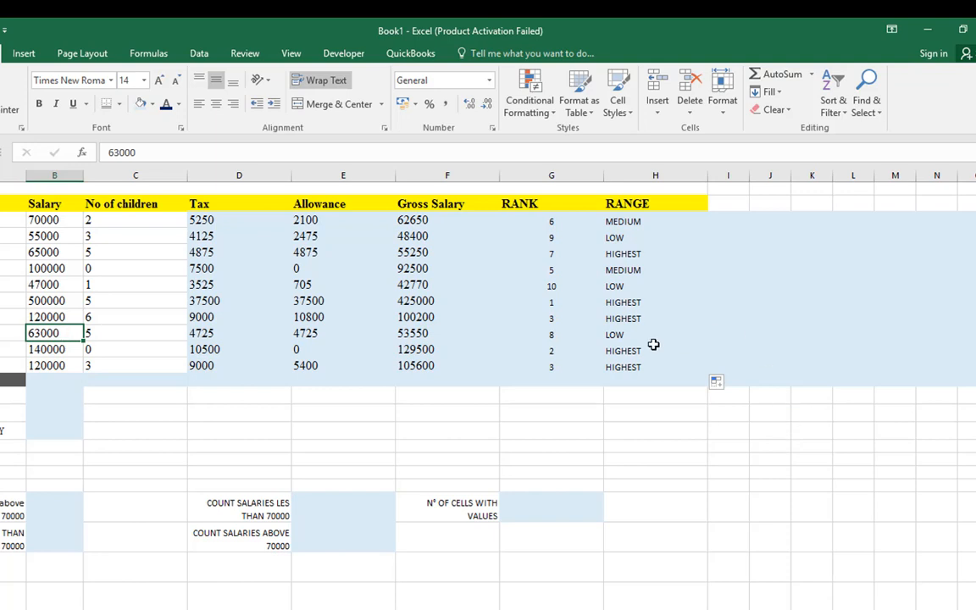
{"action": "left_click", "coordinate": [56, 235]}
{"action": "left_click", "coordinate": [611, 237]}
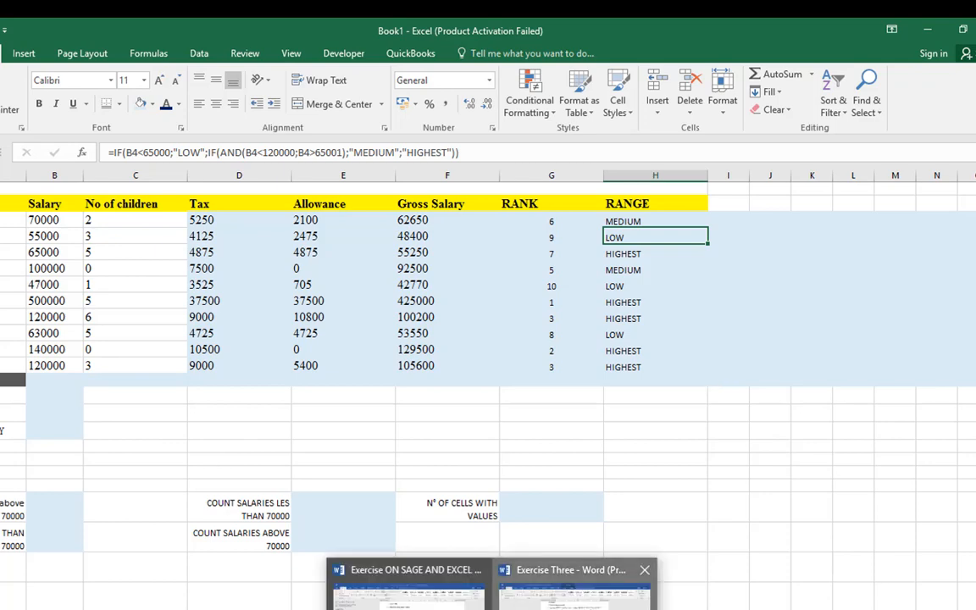
Read task 8 about the salary discount in the Exercise Three Word document and return to the Excel workbook
{"action": "left_click", "coordinate": [576, 572]}
{"action": "scroll", "coordinate": [500, 437], "scroll_direction": "down", "scroll_amount": 1}
{"action": "scroll", "coordinate": [500, 438], "scroll_direction": "down", "scroll_amount": 1}
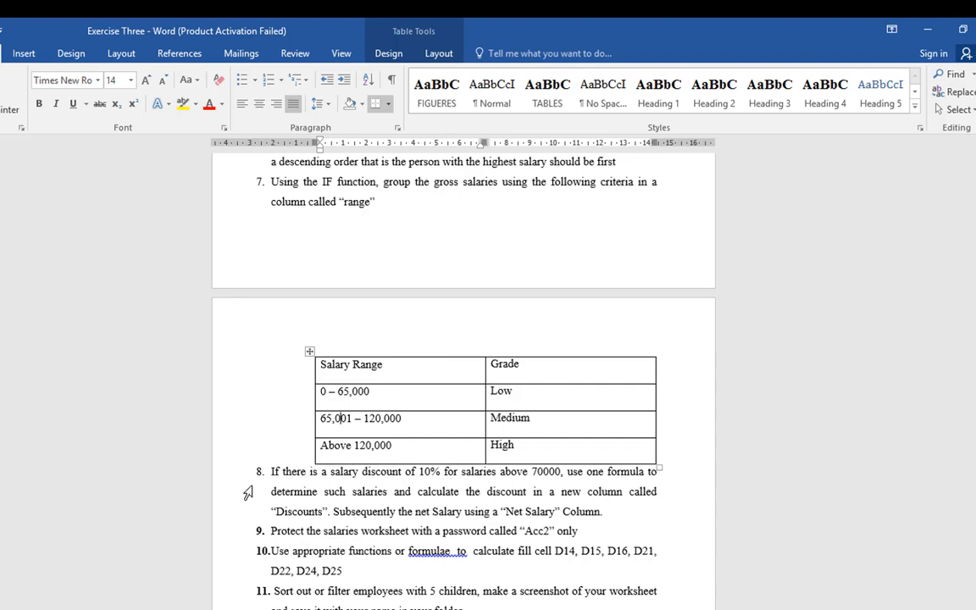
{"action": "left_click_drag", "start_coordinate": [258, 471], "coordinate": [636, 521]}
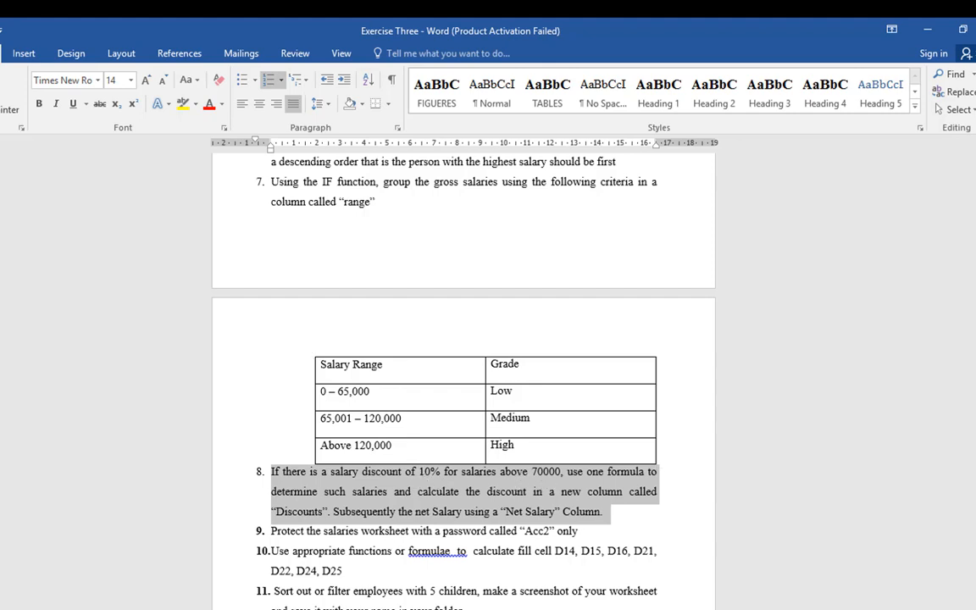
{"action": "left_click", "coordinate": [649, 585]}
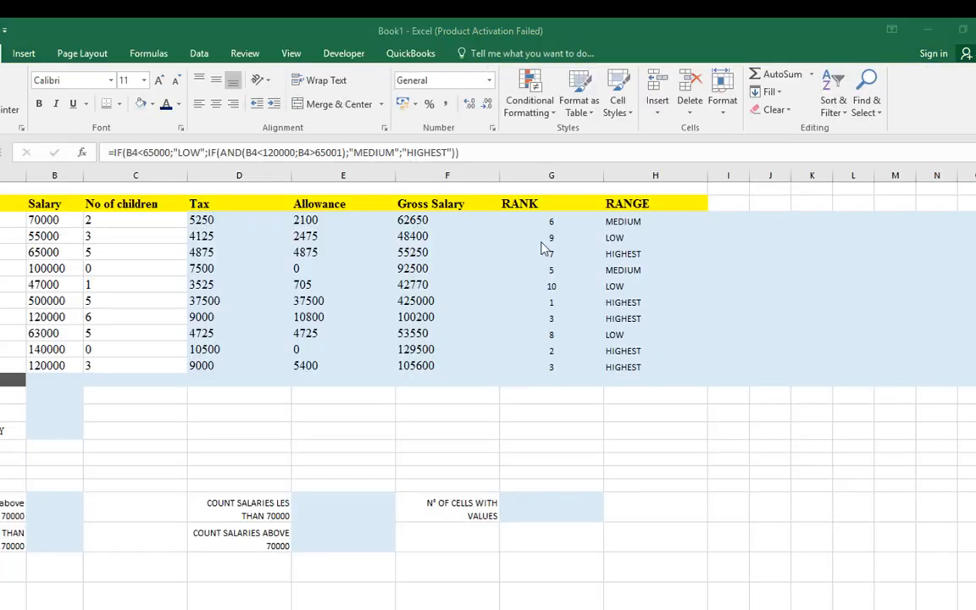
Enter the heading "DUSCOUNT" in cell I2 and widen column I to fit it on one line
{"action": "left_click", "coordinate": [734, 203]}
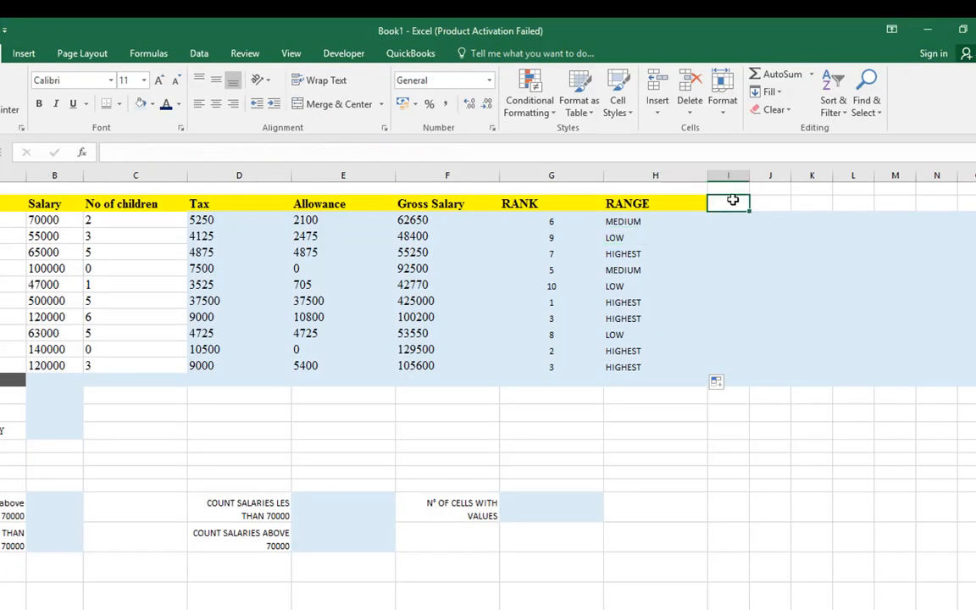
{"action": "type", "text": "DUSCOUNT"}
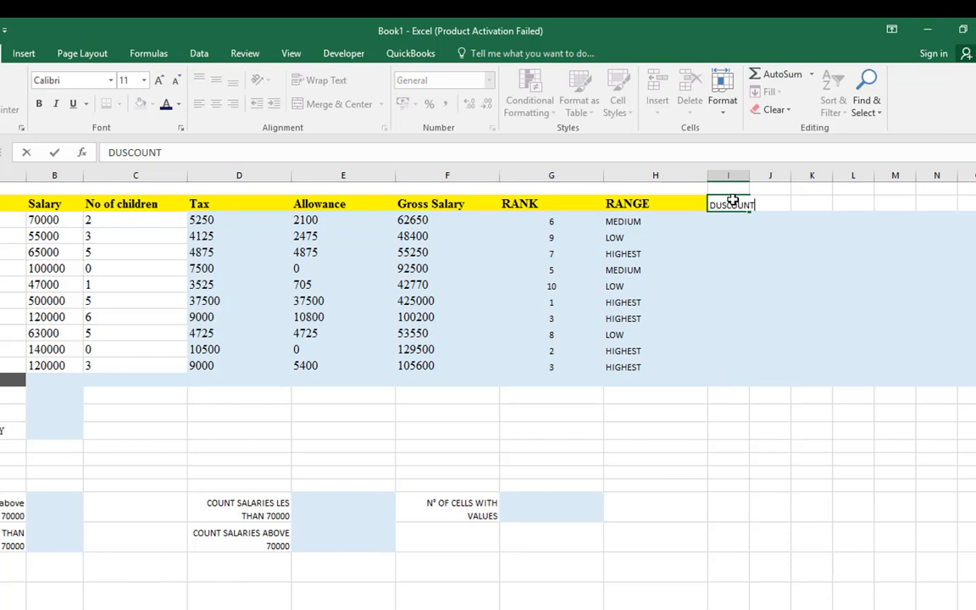
{"action": "key", "text": "Return"}
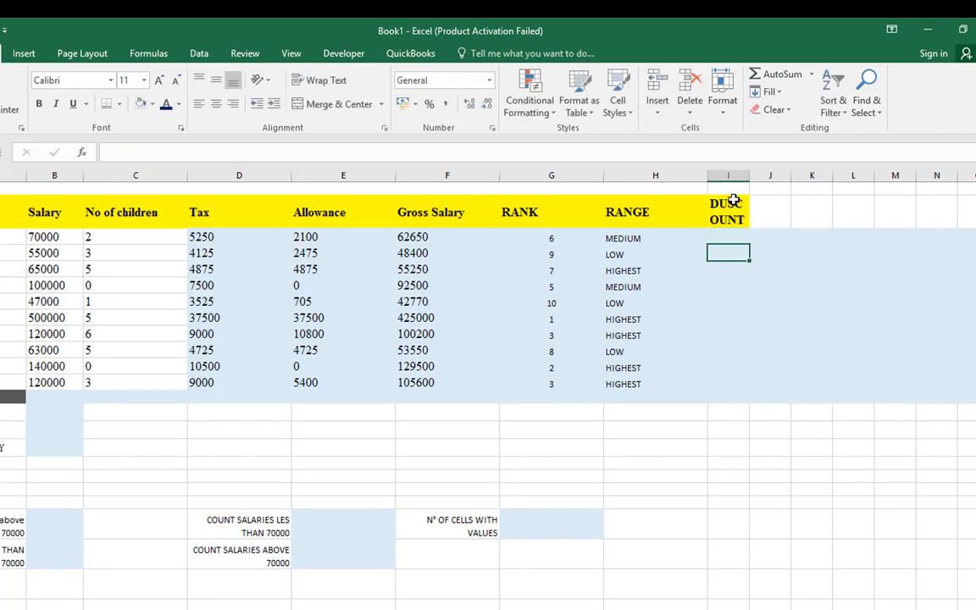
{"action": "left_click_drag", "start_coordinate": [753, 180], "coordinate": [783, 175]}
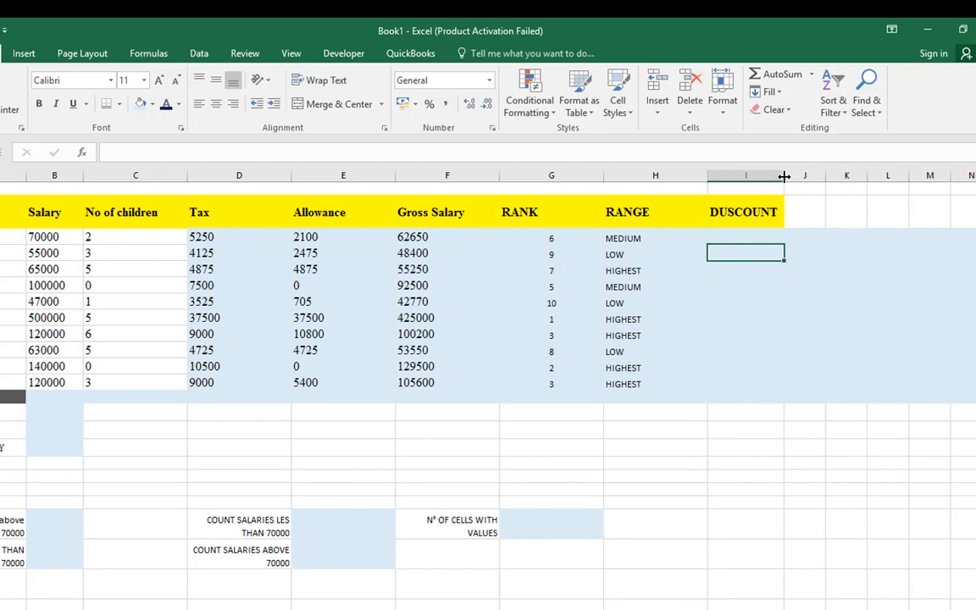
Begin an IF formula in cell I3 with the logical test B3>70000
{"action": "left_click", "coordinate": [736, 235]}
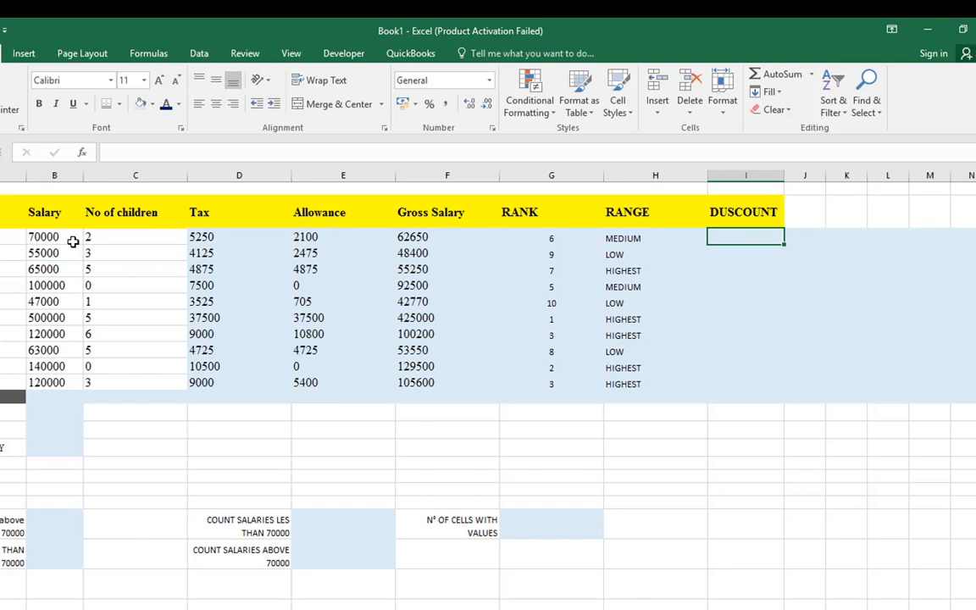
{"action": "type", "text": ")"}
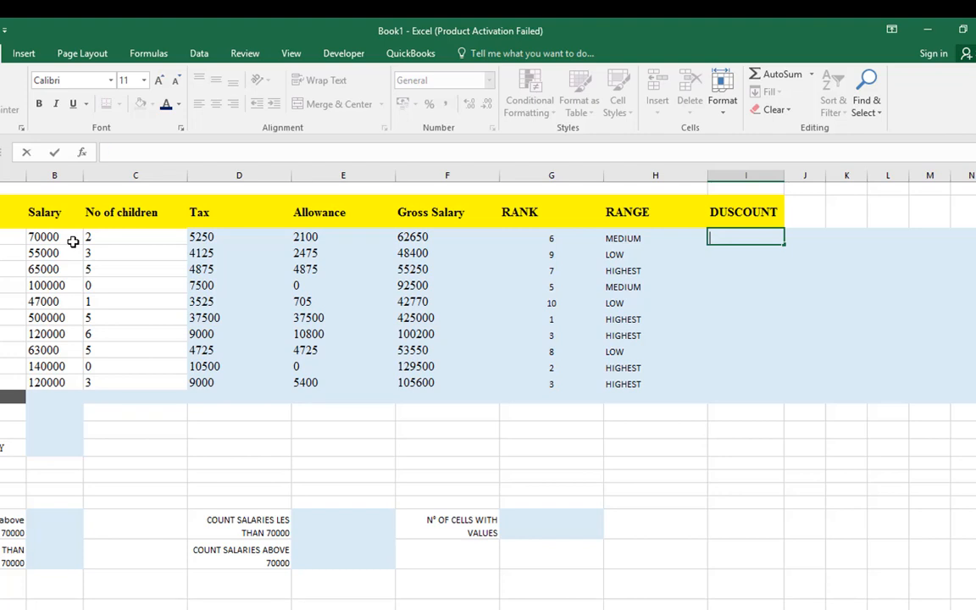
{"action": "type", "text": "="}
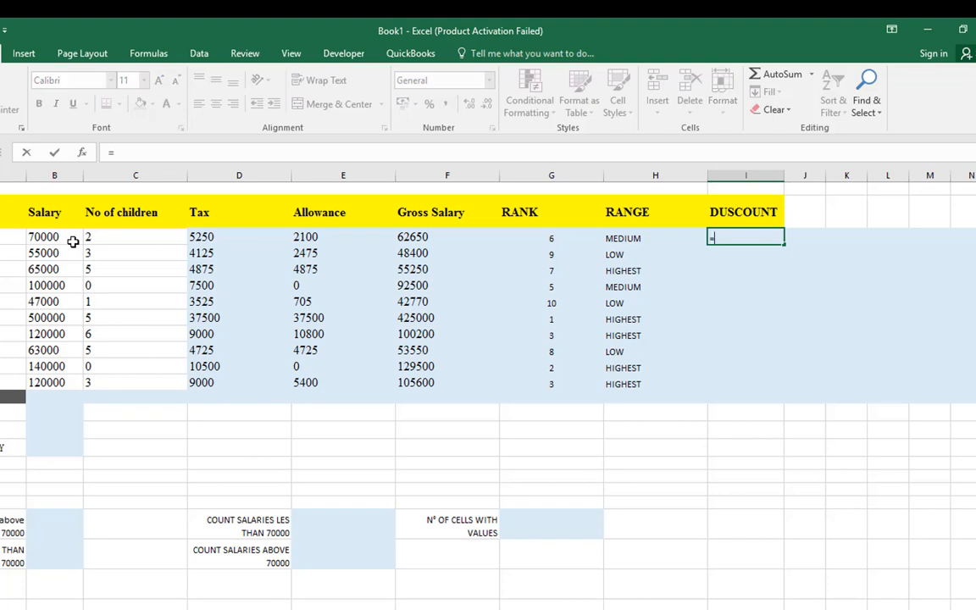
{"action": "type", "text": "IF"}
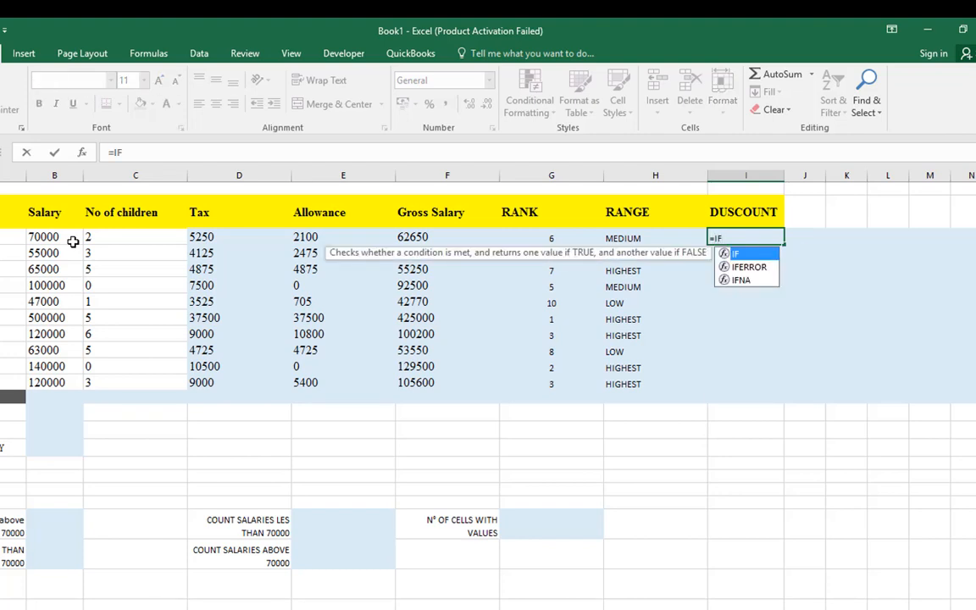
{"action": "type", "text": "("}
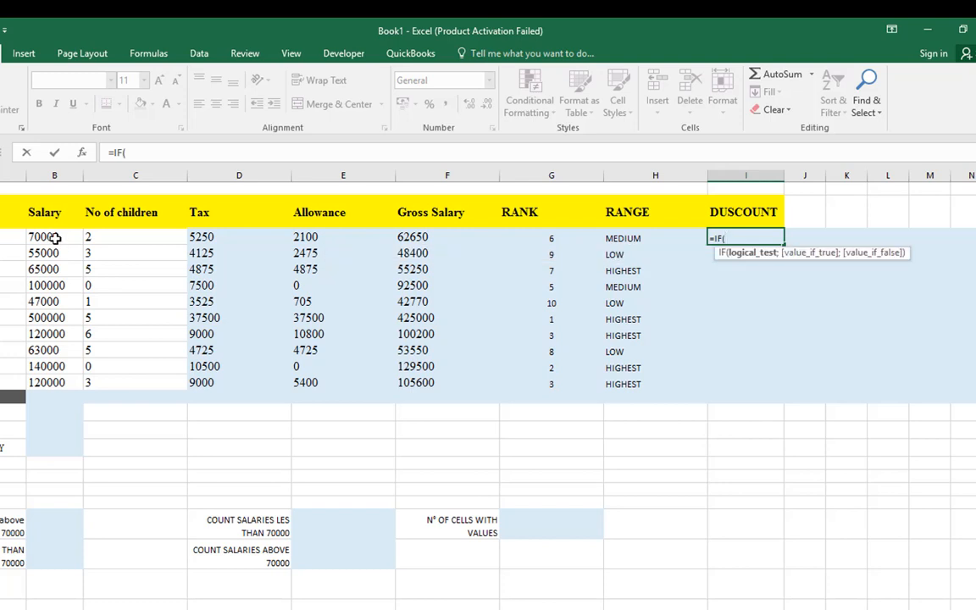
{"action": "left_click", "coordinate": [54, 238]}
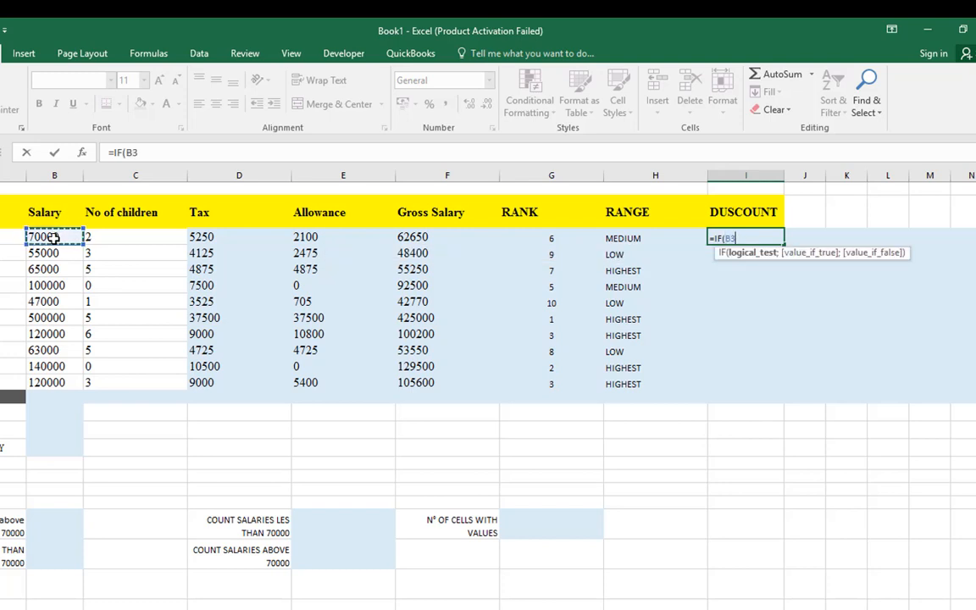
{"action": "type", "text": ">70000"}
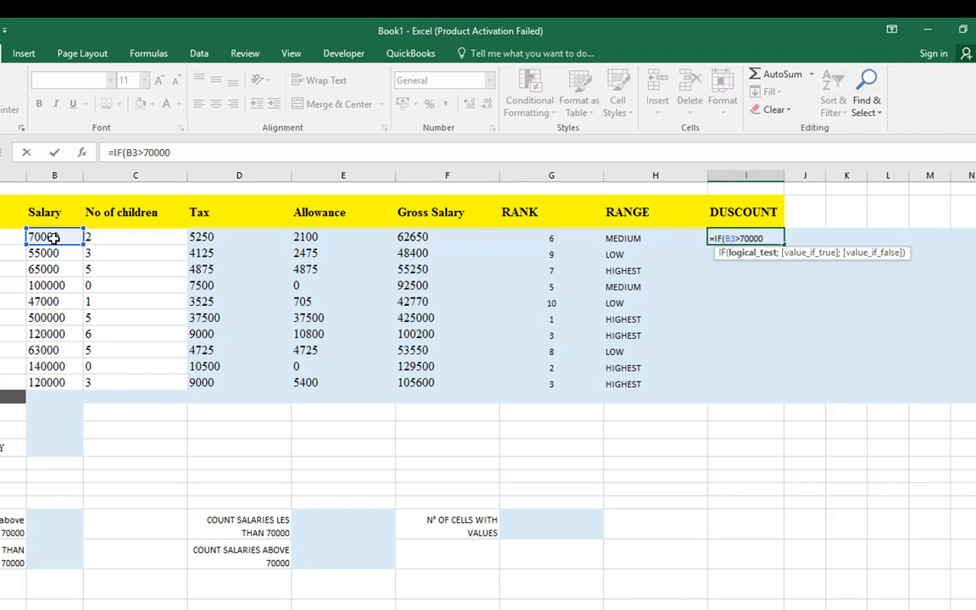
{"action": "type", "text": ";"}
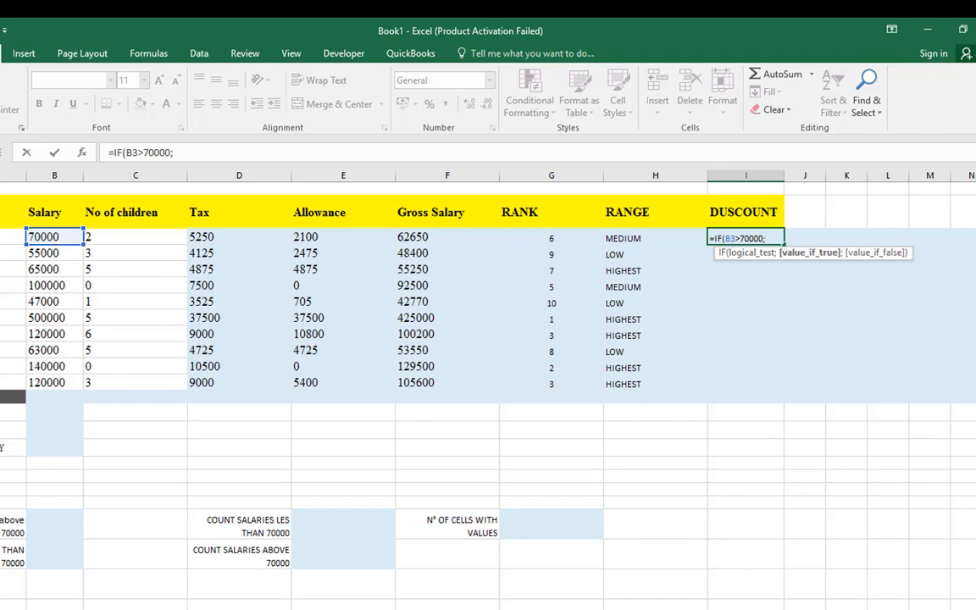
{"action": "type", "text": "10%"}
Set the IF formula's value-if-true in cell I3 to 10% and enter the formula
{"action": "left_click", "coordinate": [50, 236]}
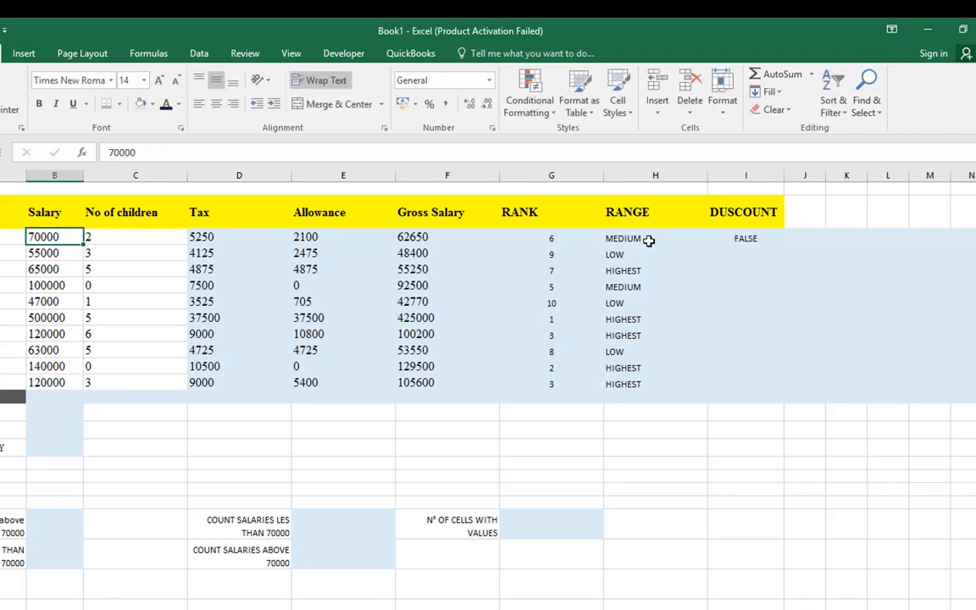
Change the formula in I3 to =IF(B3>70000;10%*B3;"") and fill it down through I12
{"action": "double_click", "coordinate": [774, 238]}
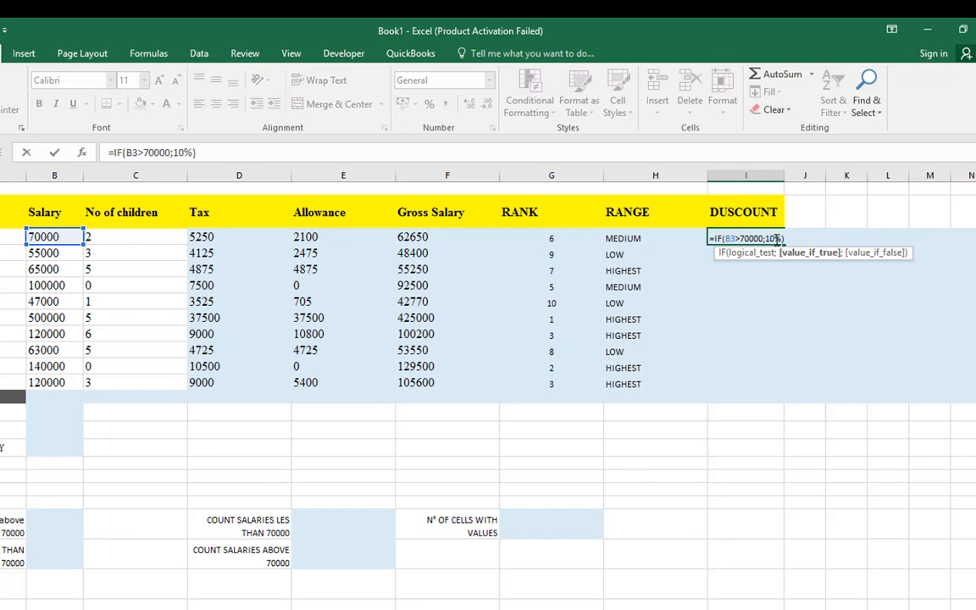
{"action": "left_click", "coordinate": [785, 239]}
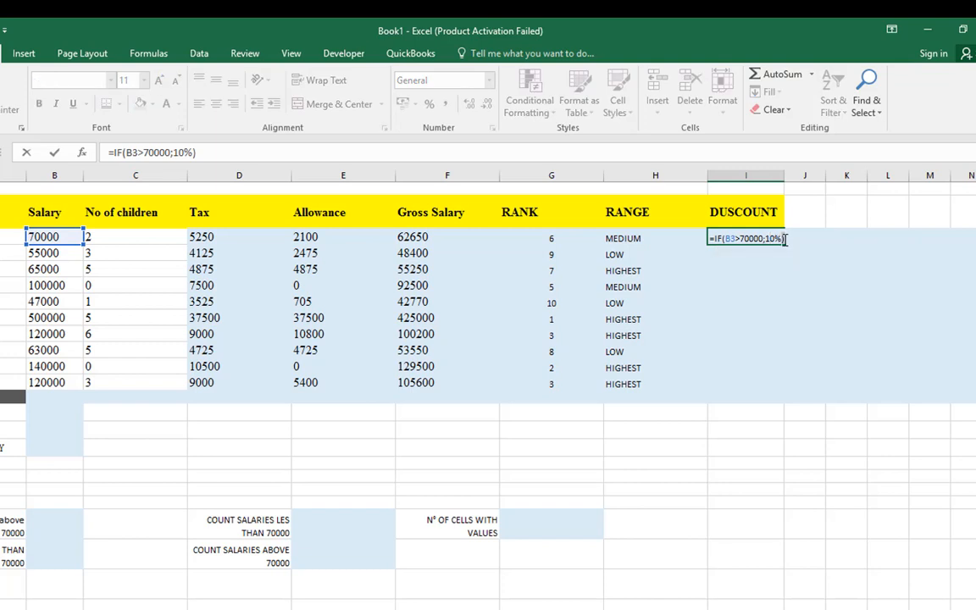
{"action": "key", "text": "BackSpace"}
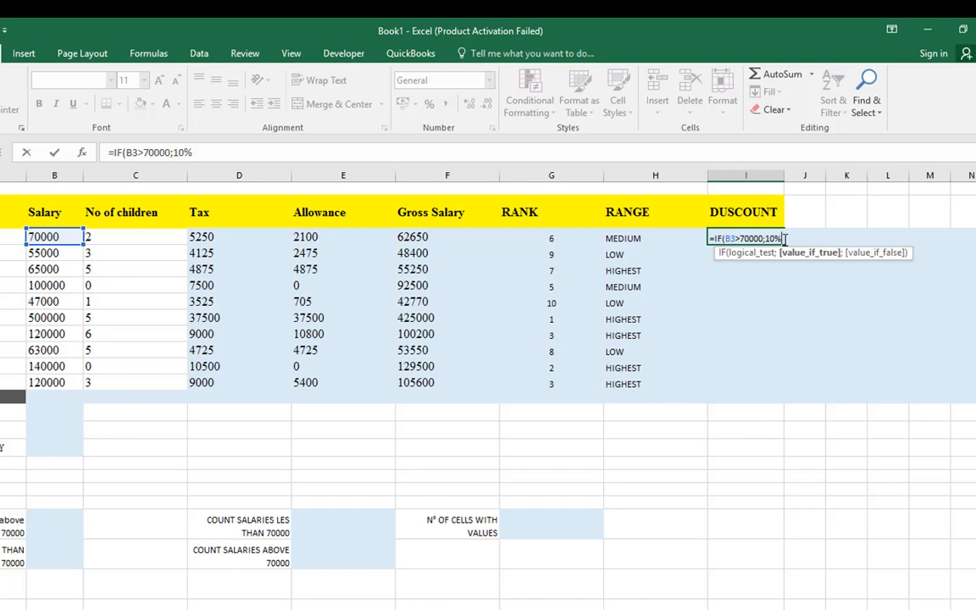
{"action": "right_click", "coordinate": [787, 240]}
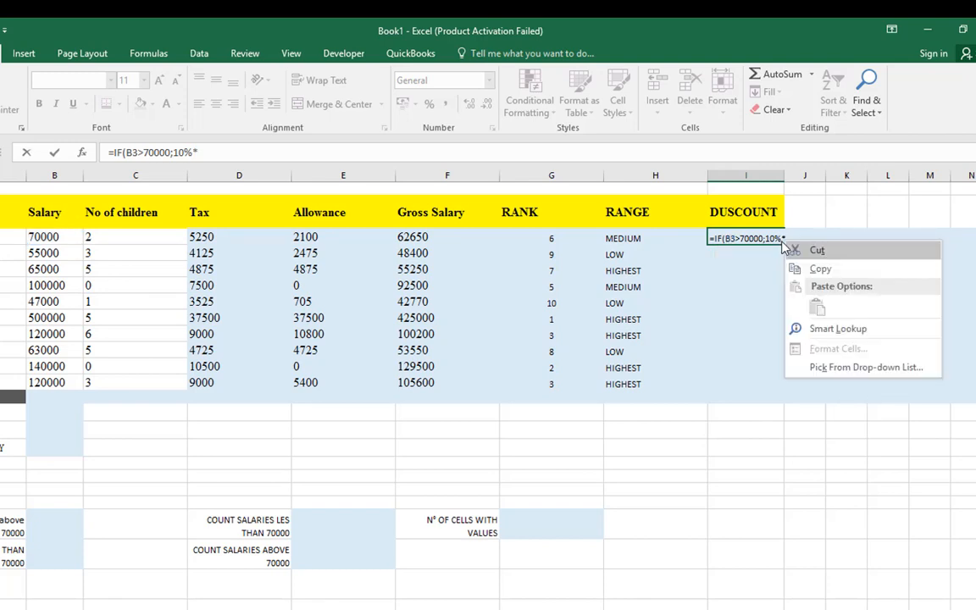
{"action": "key", "text": "Escape"}
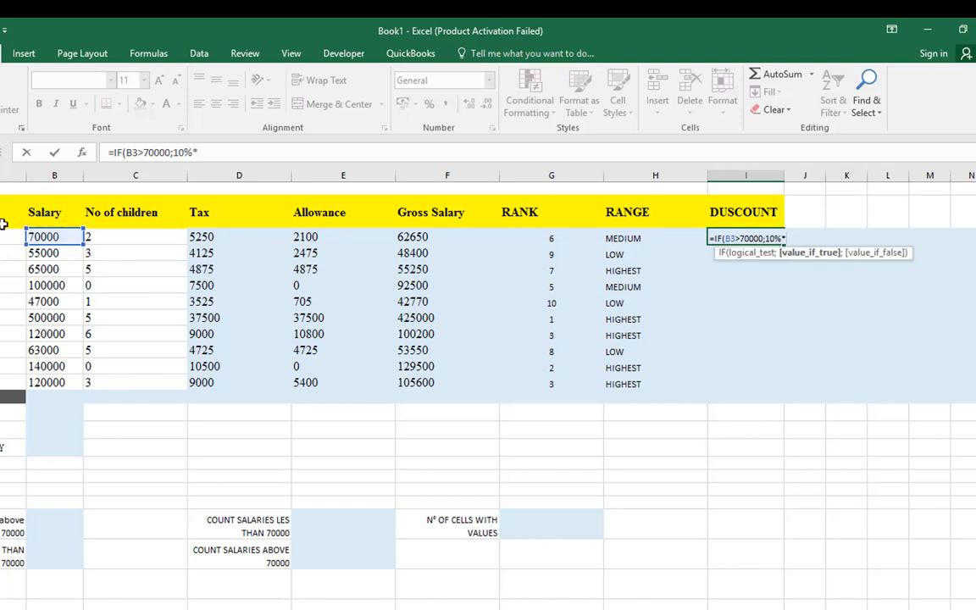
{"action": "left_click", "coordinate": [42, 237]}
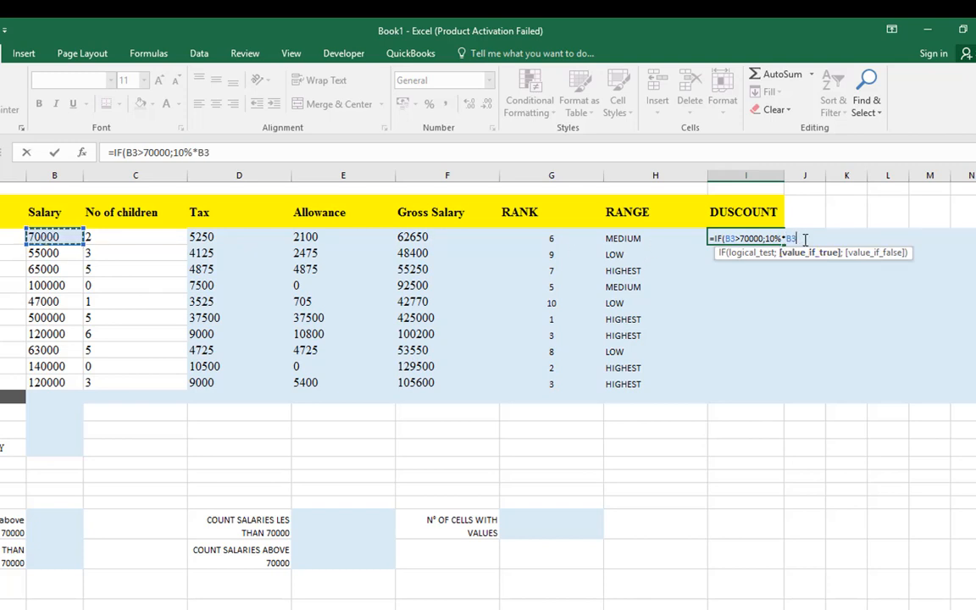
{"action": "type", "text": ";"}
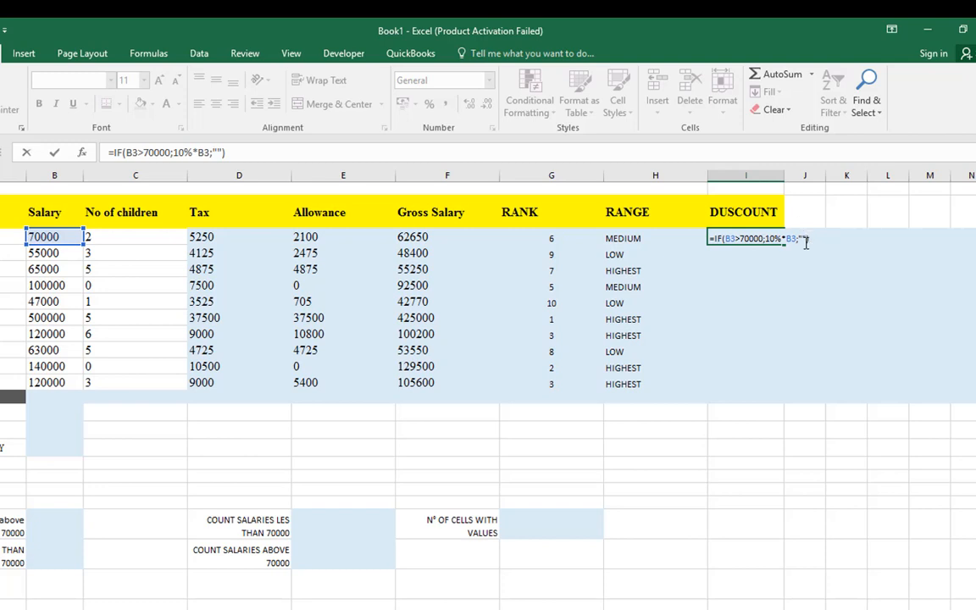
{"action": "key", "text": "Return"}
{"action": "left_click", "coordinate": [770, 242]}
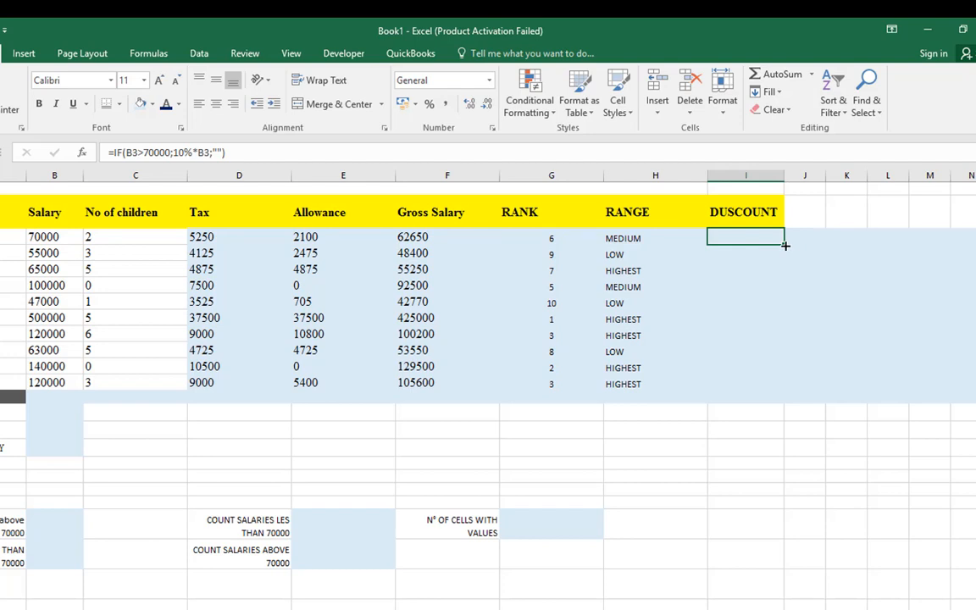
{"action": "left_click_drag", "start_coordinate": [785, 246], "coordinate": [777, 387]}
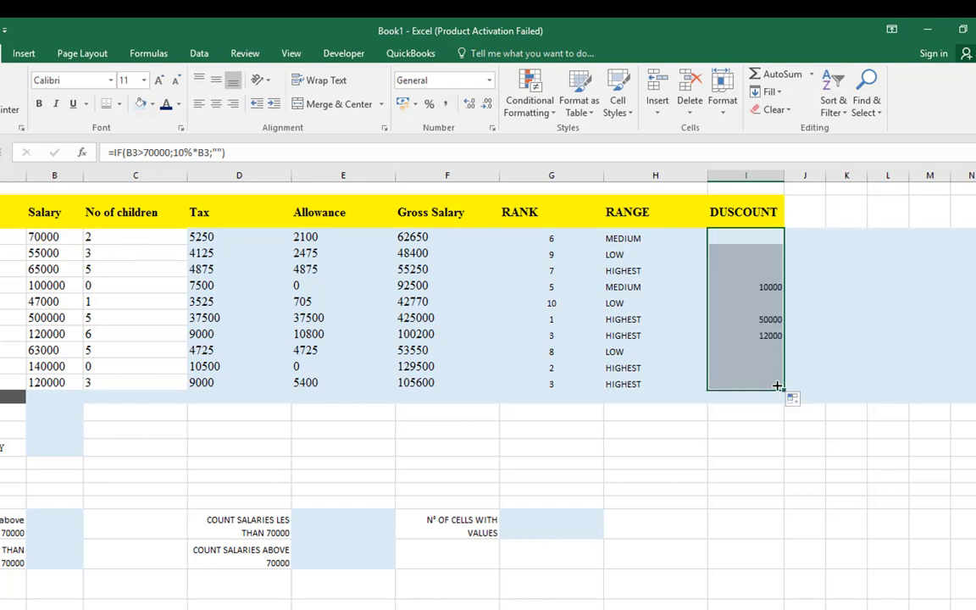
Compare the discounts in rows 6 and 8 with the matching amounts in the Salary column
{"action": "left_click", "coordinate": [761, 290]}
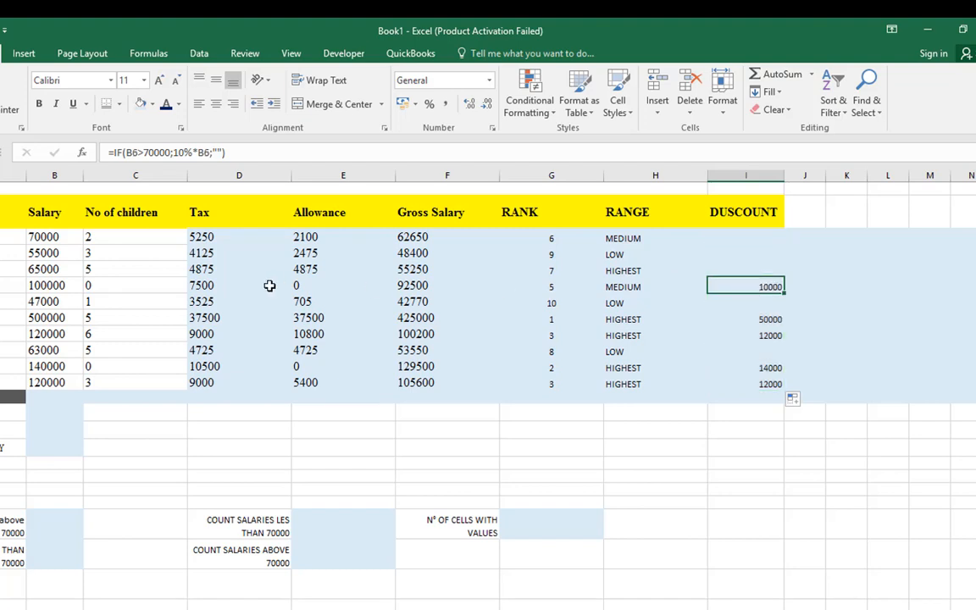
{"action": "left_click", "coordinate": [50, 287]}
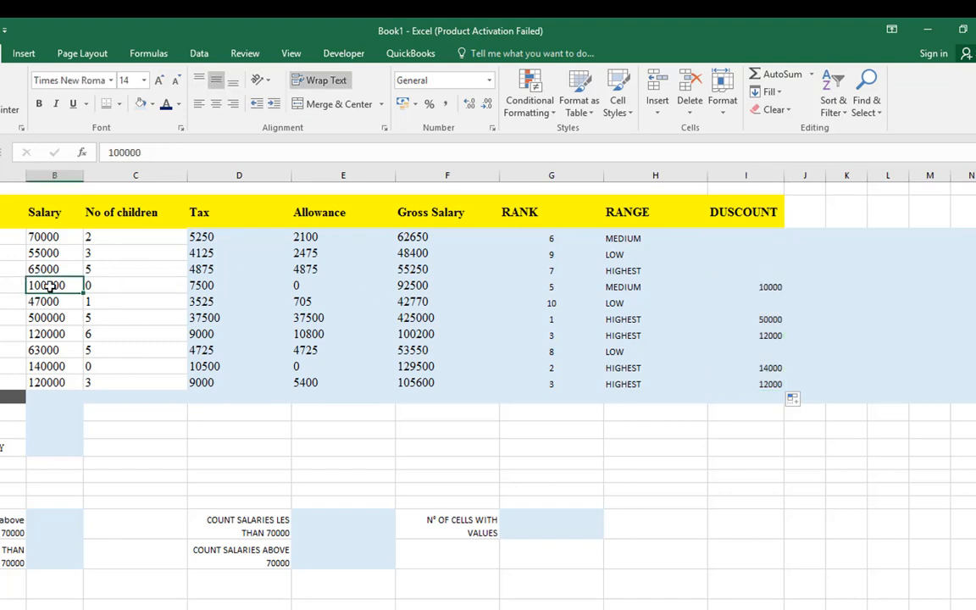
{"action": "left_click", "coordinate": [49, 318]}
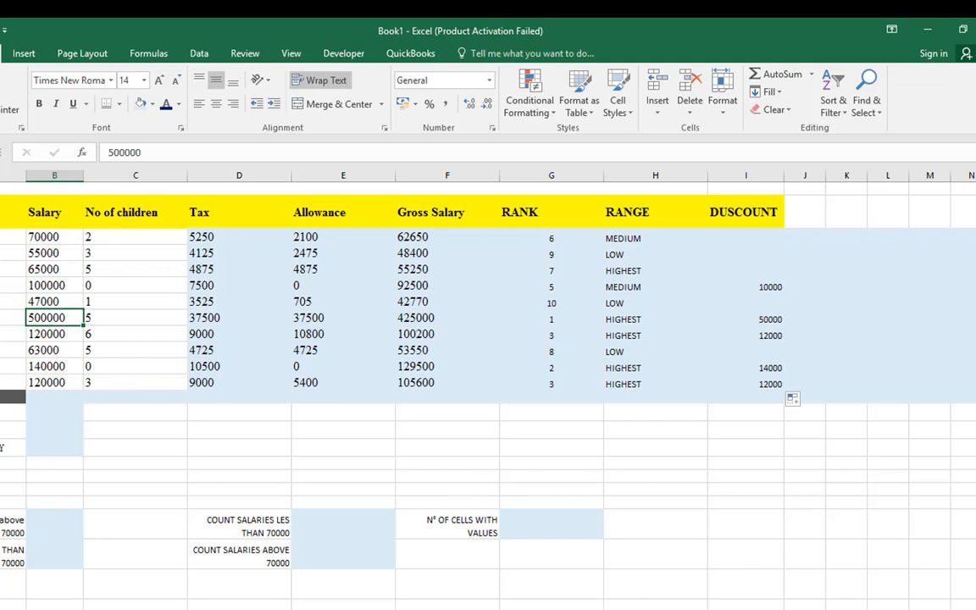
{"action": "left_click", "coordinate": [0, 318]}
{"action": "key", "text": "Tab"}
{"action": "key", "text": "Tab"}
{"action": "key", "text": "Tab"}
{"action": "key", "text": "Tab"}
{"action": "key", "text": "Tab"}
{"action": "key", "text": "Tab"}
{"action": "key", "text": "Tab"}
{"action": "key", "text": "Tab"}
{"action": "key", "text": "Tab"}
{"action": "key", "text": "Tab"}
{"action": "key", "text": "Tab"}
{"action": "key", "text": "Tab"}
{"action": "key", "text": "Tab"}
{"action": "key", "text": "Tab"}
{"action": "key", "text": "Tab"}
{"action": "key", "text": "Tab"}
{"action": "key", "text": "Tab"}
{"action": "key", "text": "Tab"}
{"action": "key", "text": "Tab"}
{"action": "key", "text": "Tab"}
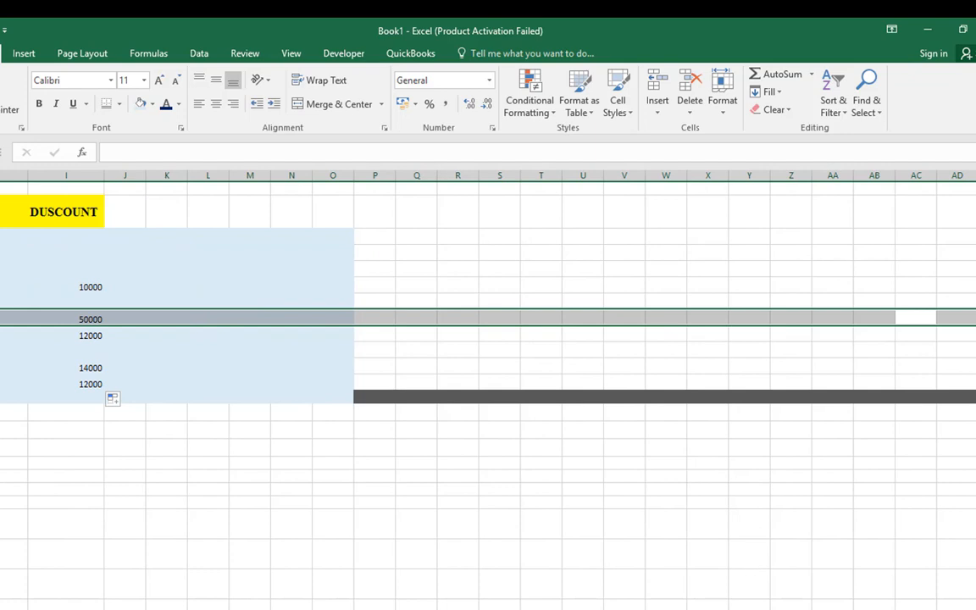
{"action": "scroll", "coordinate": [488, 381], "scroll_direction": "left", "scroll_amount": 5}
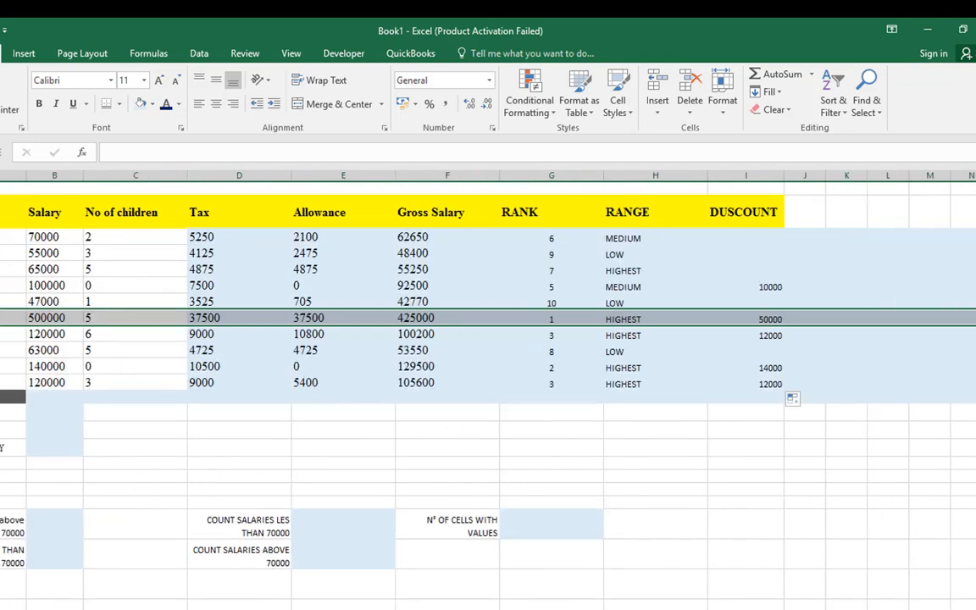
Highlight rows 6, 8, 11 and 12 together to review employees who have a discount
{"action": "left_click", "coordinate": [0, 269]}
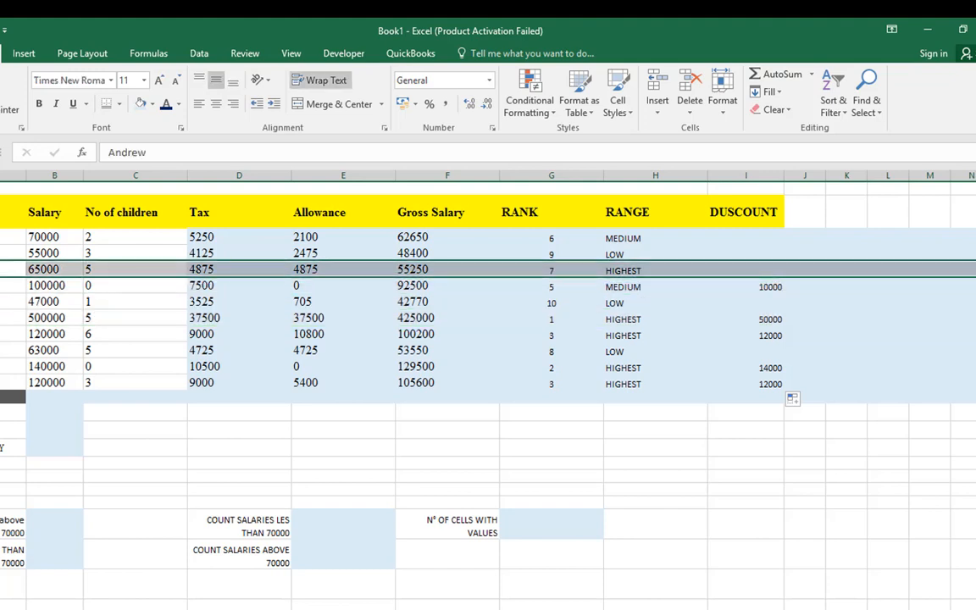
{"action": "left_click", "coordinate": [0, 286]}
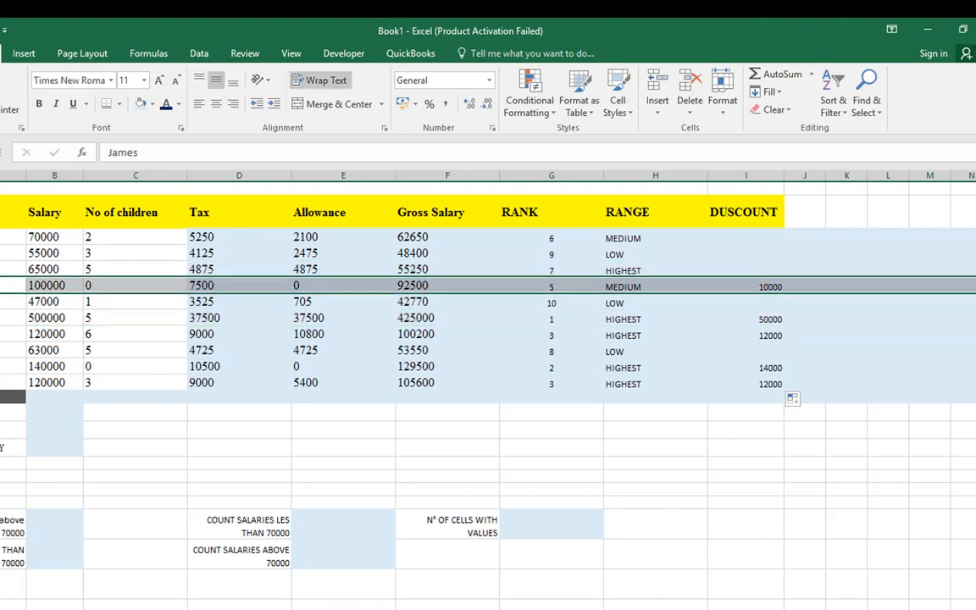
{"action": "left_click", "coordinate": [0, 317], "text": "ctrl"}
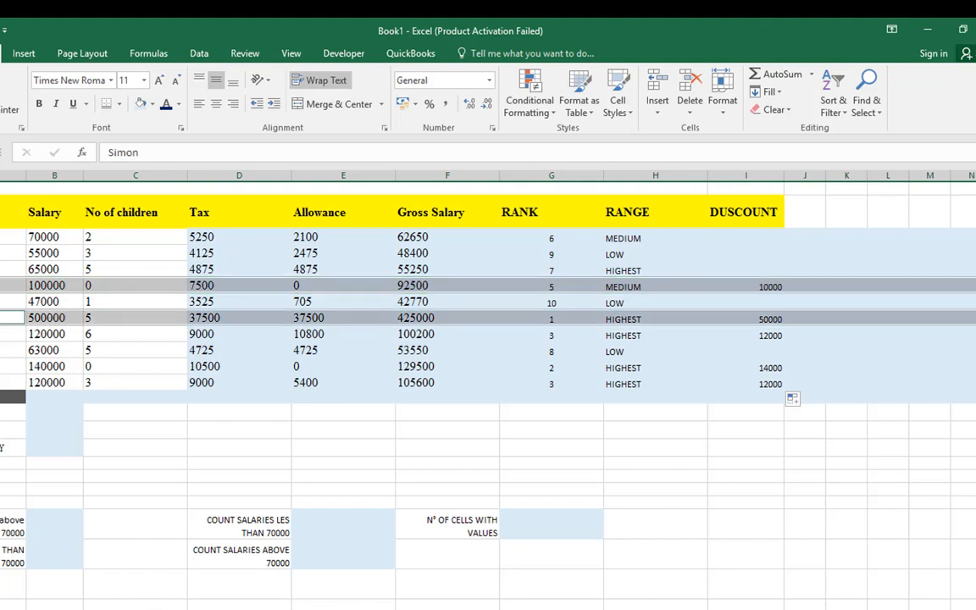
{"action": "left_click", "coordinate": [0, 366], "text": "ctrl"}
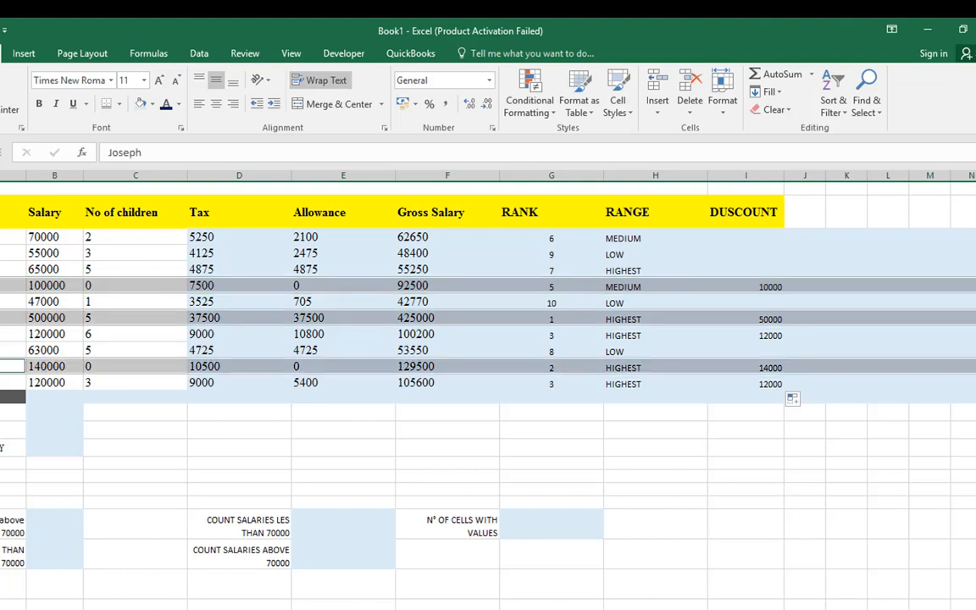
{"action": "left_click", "coordinate": [0, 382], "text": "ctrl"}
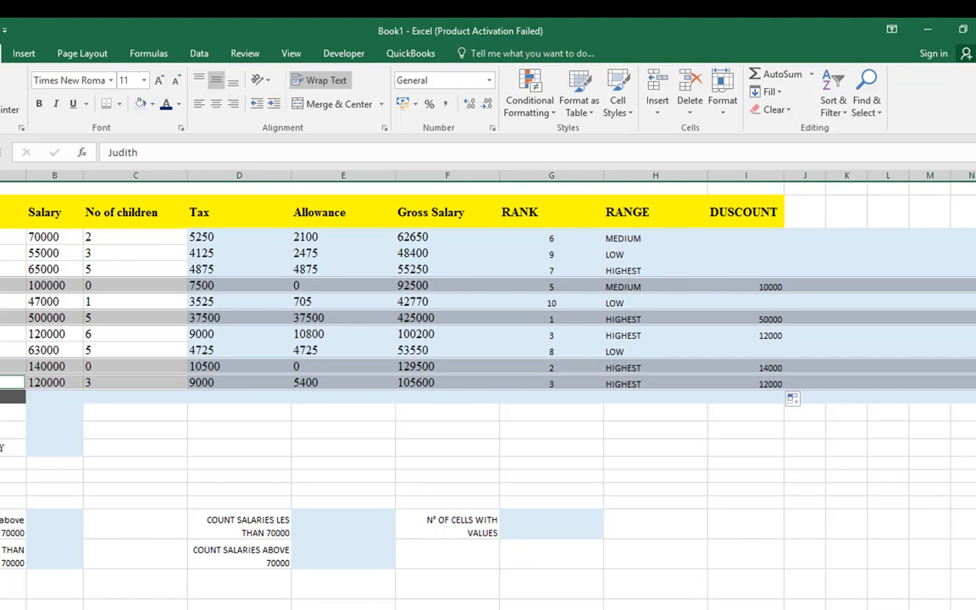
Widen column J and enter the heading "NET SALARY" in cell J2
{"action": "left_click", "coordinate": [826, 174]}
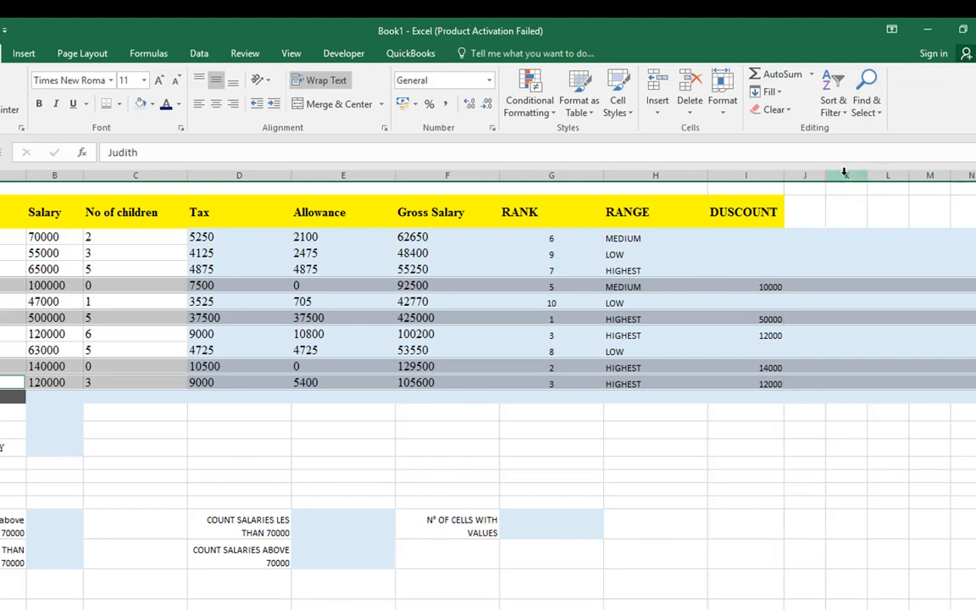
{"action": "left_click_drag", "start_coordinate": [826, 175], "coordinate": [880, 176]}
{"action": "left_click", "coordinate": [828, 211]}
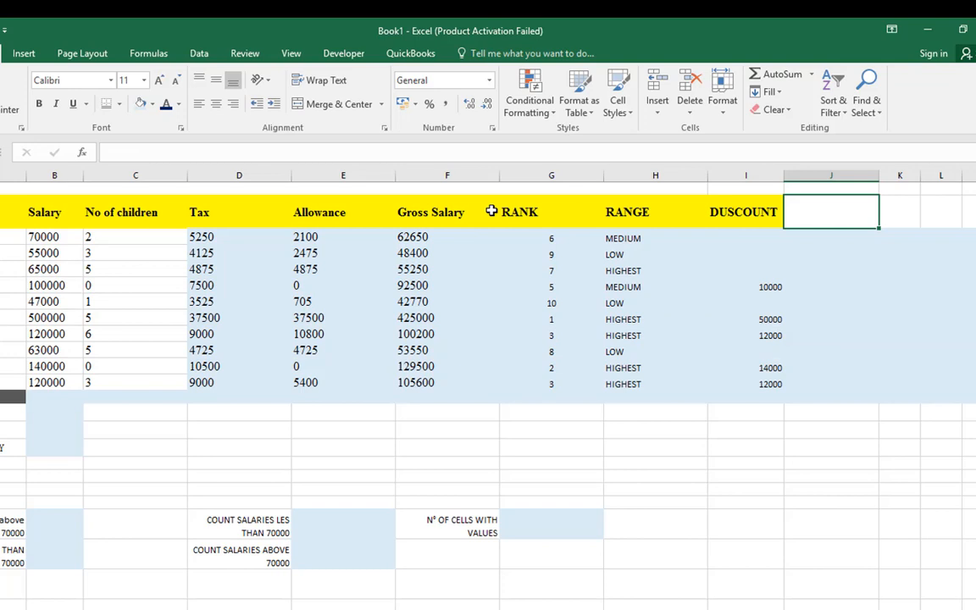
{"action": "type", "text": "="}
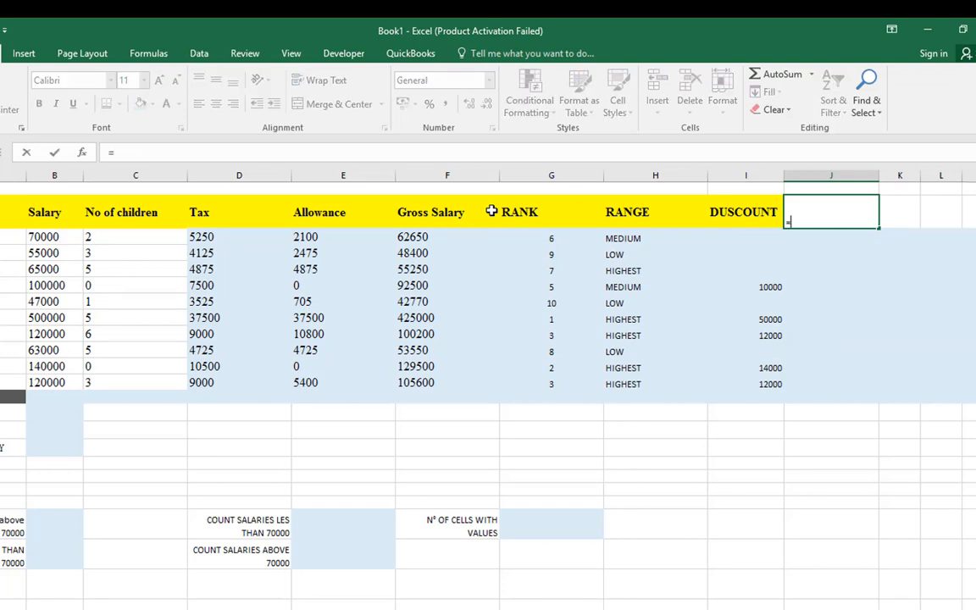
{"action": "key", "text": "BackSpace"}
{"action": "type", "text": "NET SA"}
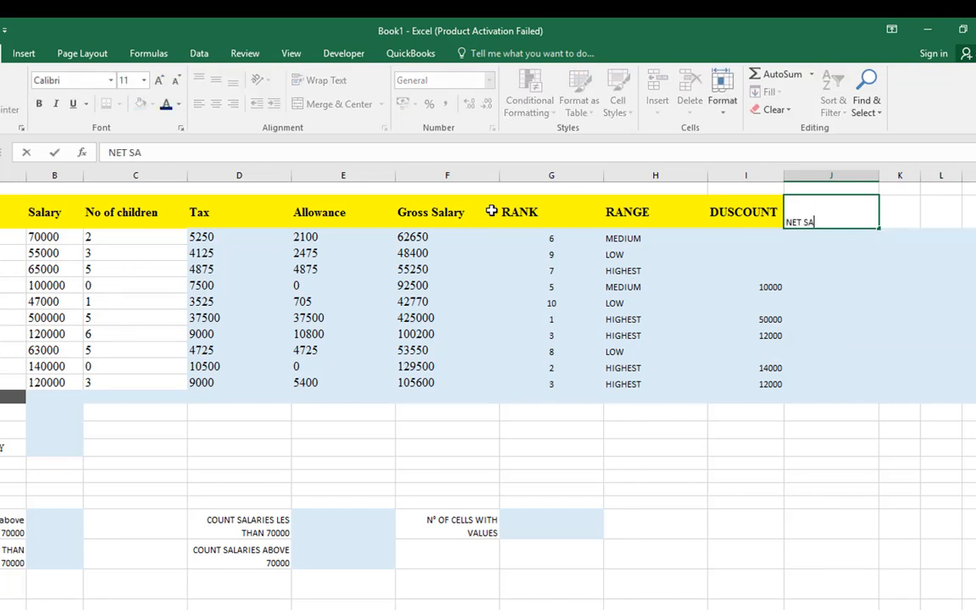
{"action": "type", "text": "LARY"}
{"action": "key", "text": "Return"}
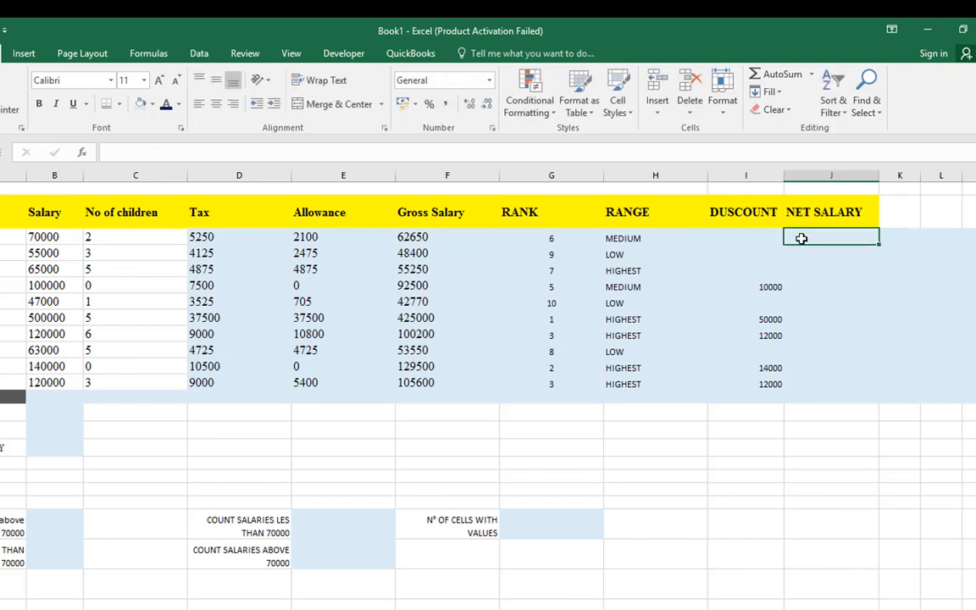
Enter the formula =F3-I3 in cell J3 to subtract the discount from the gross salary
{"action": "left_click", "coordinate": [422, 238]}
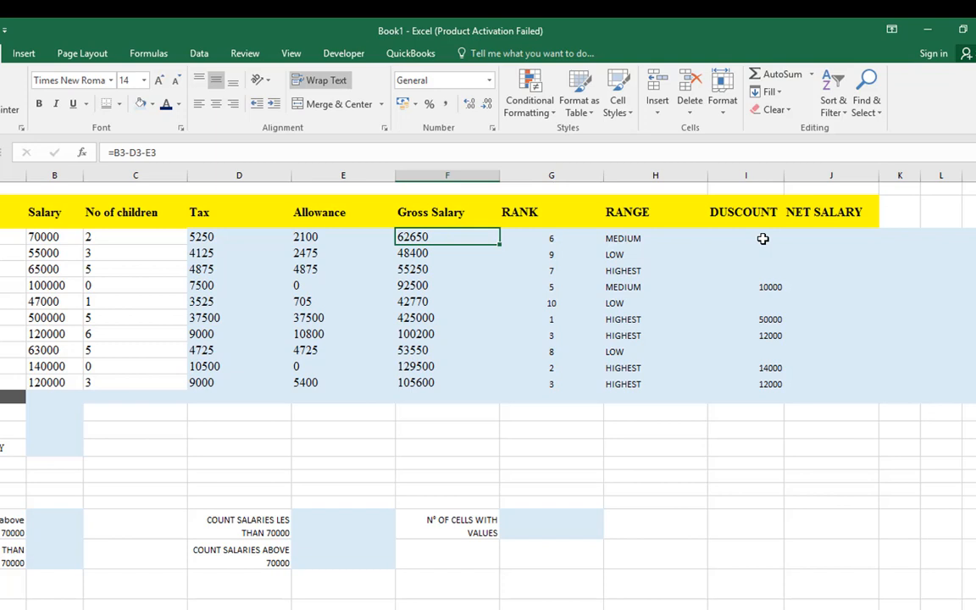
{"action": "left_click", "coordinate": [792, 236]}
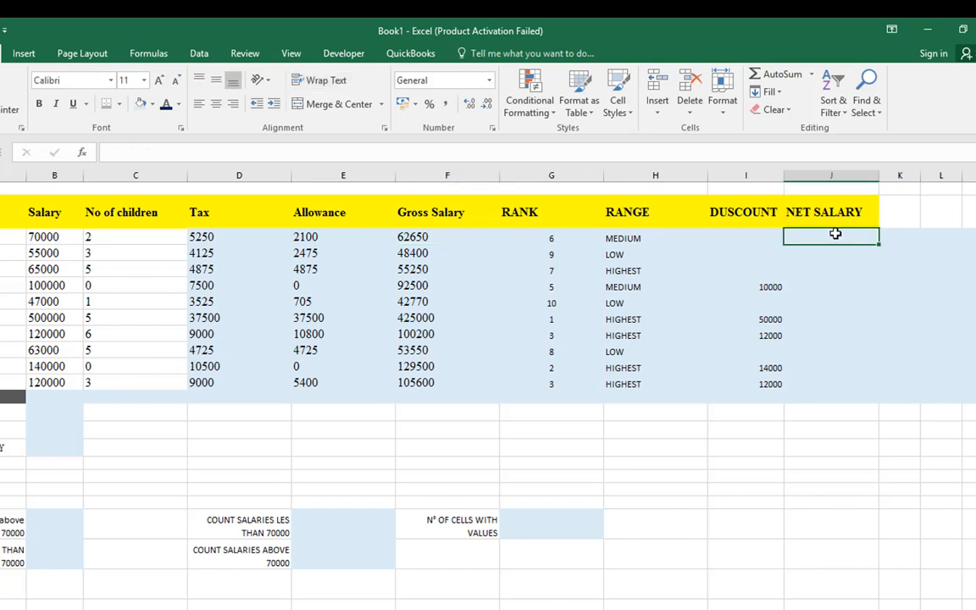
{"action": "type", "text": "="}
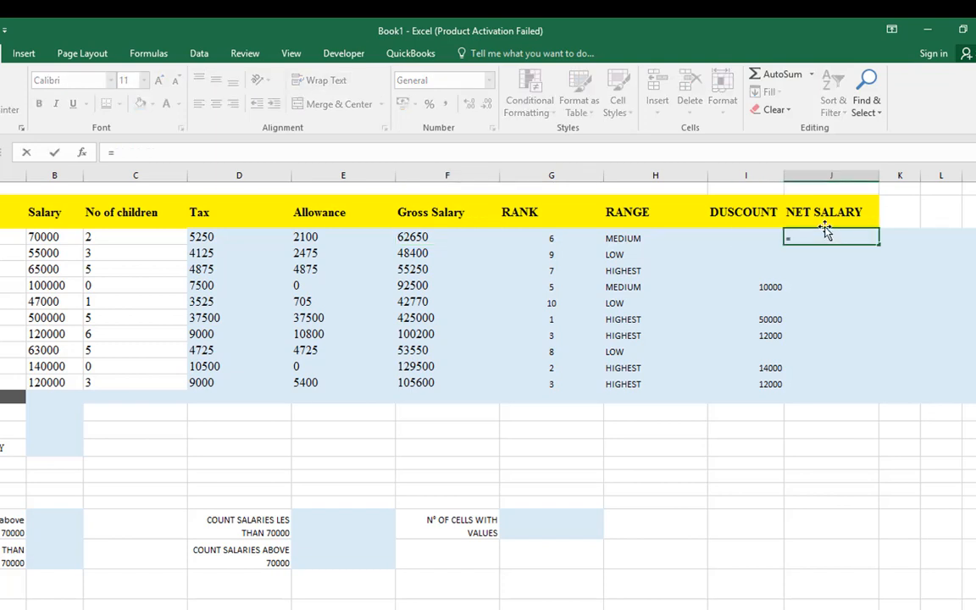
{"action": "left_click", "coordinate": [428, 238]}
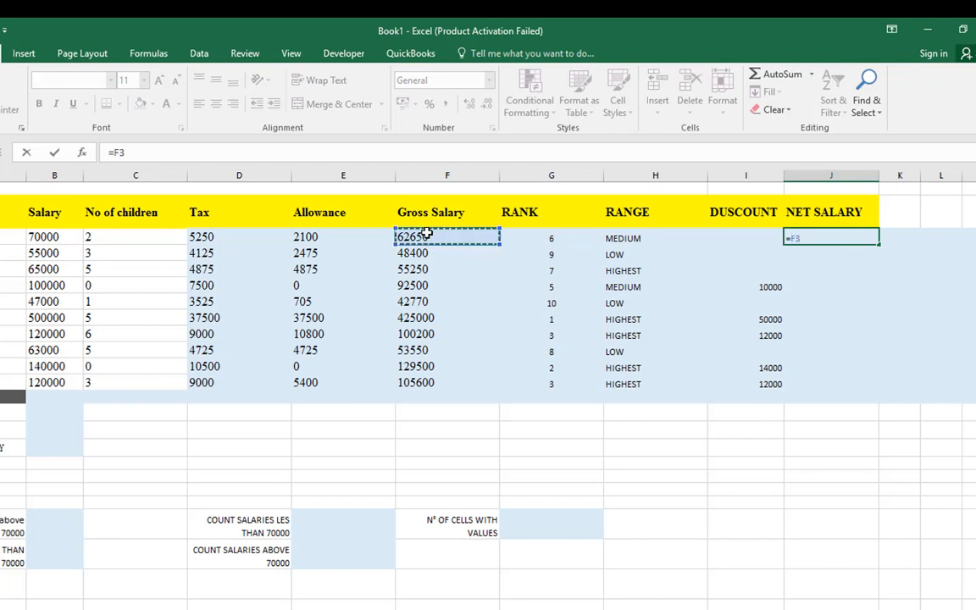
{"action": "type", "text": "-"}
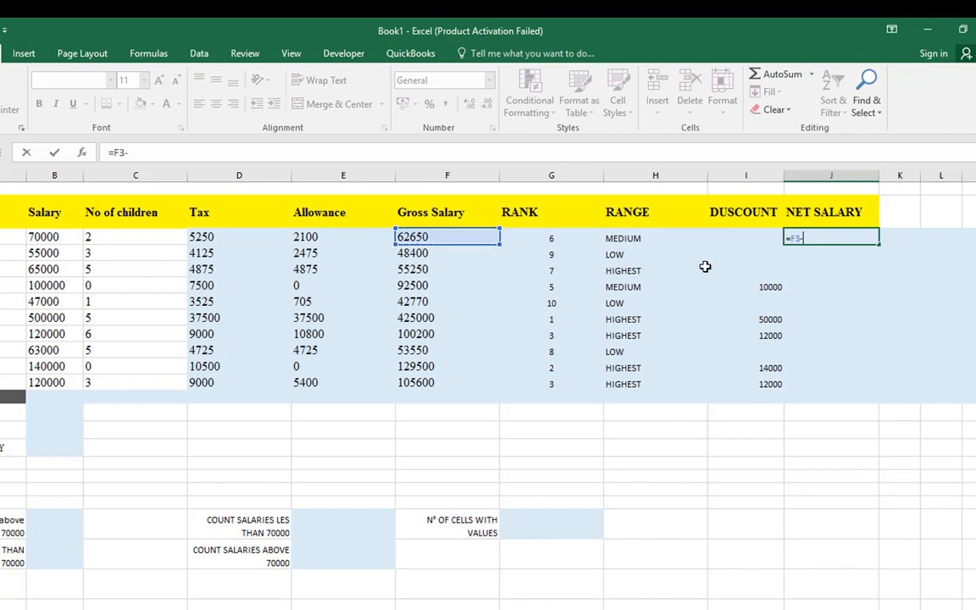
{"action": "left_click", "coordinate": [754, 237]}
{"action": "key", "text": "Return"}
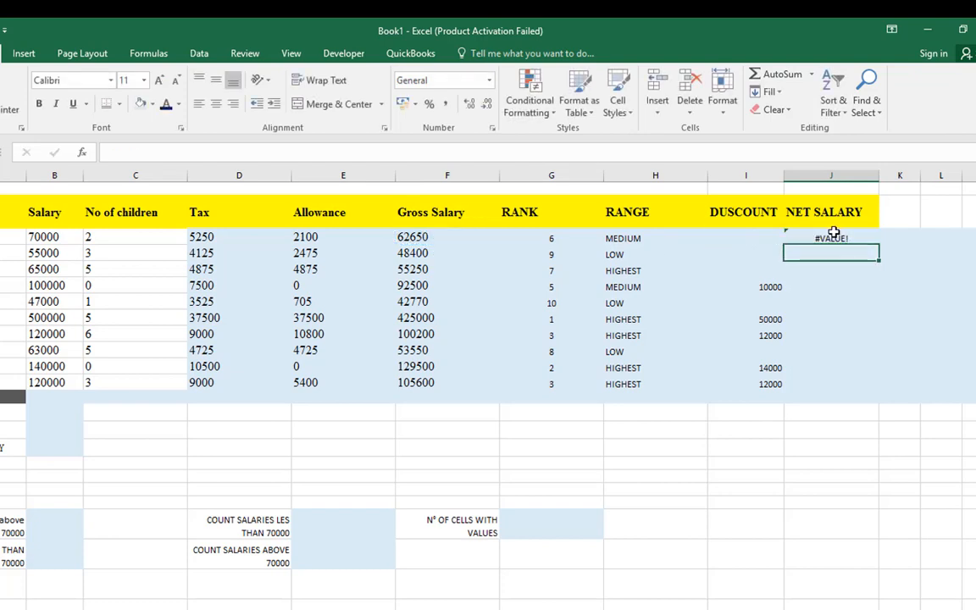
Inspect the Gross Salary formula in F3 and the cell references used by the net salary formula in J3
{"action": "left_click", "coordinate": [432, 237]}
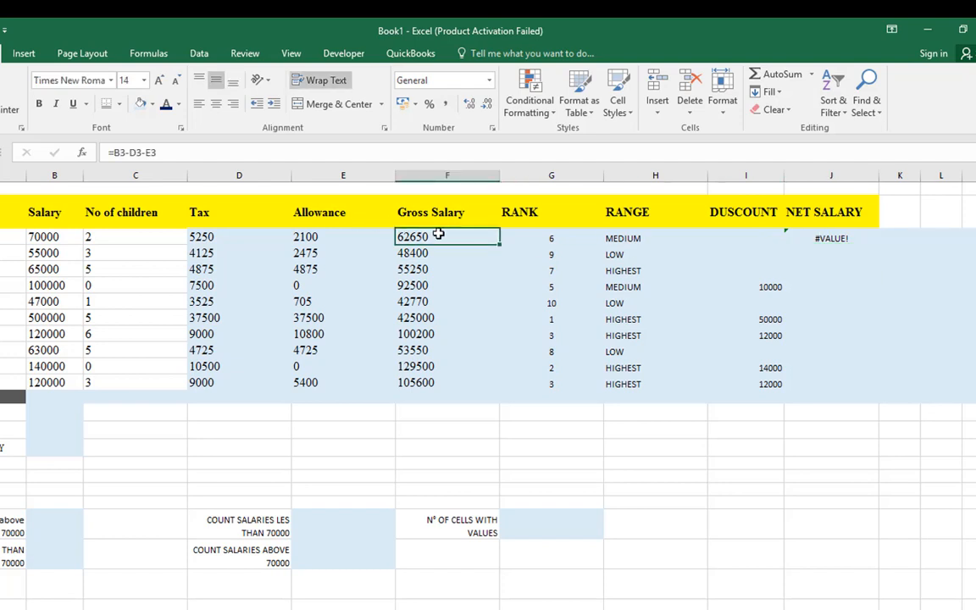
{"action": "double_click", "coordinate": [837, 237]}
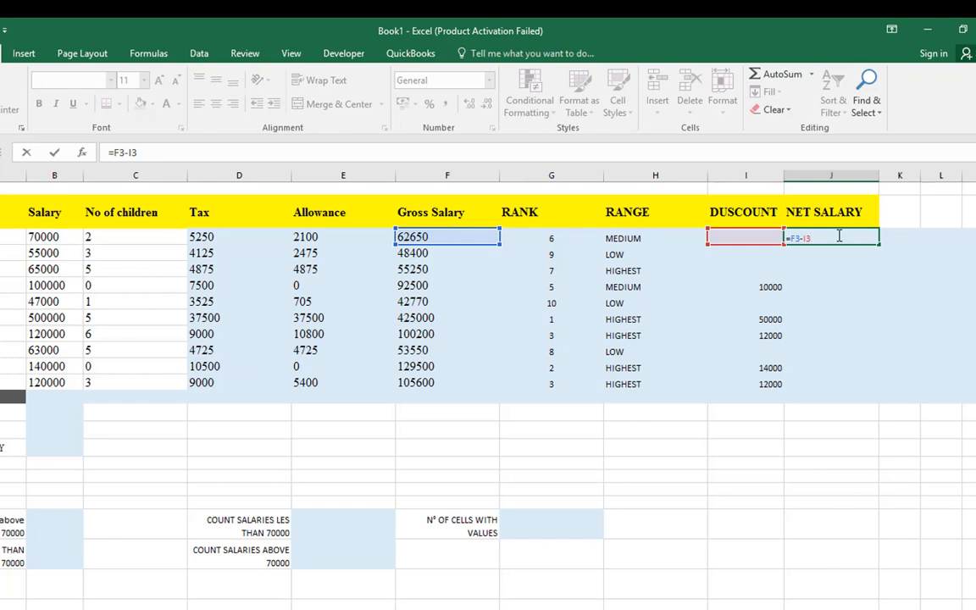
{"action": "key", "text": "Escape"}
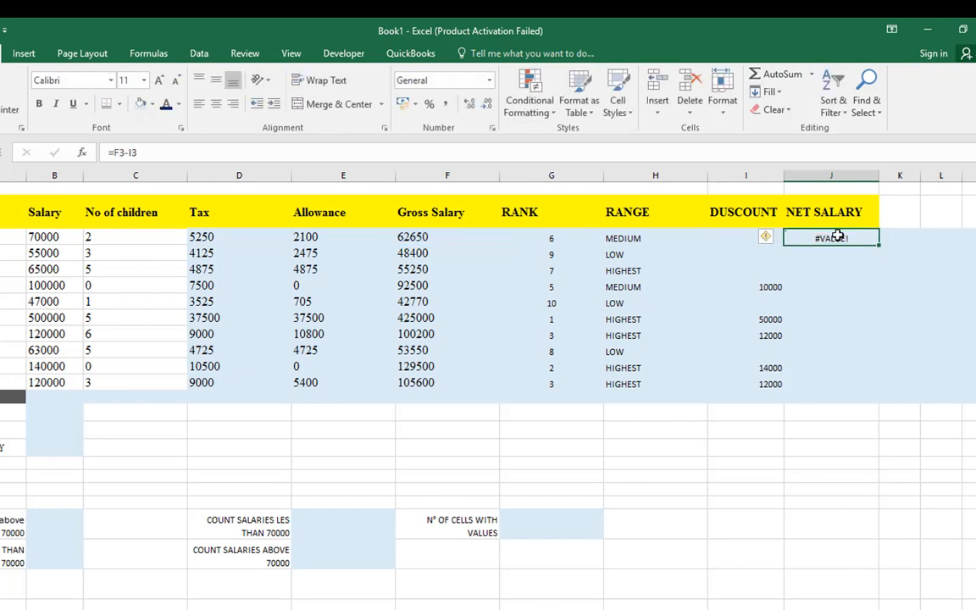
Copy the net salary formula =F3-I3 from J3 down to J12
{"action": "double_click", "coordinate": [838, 237]}
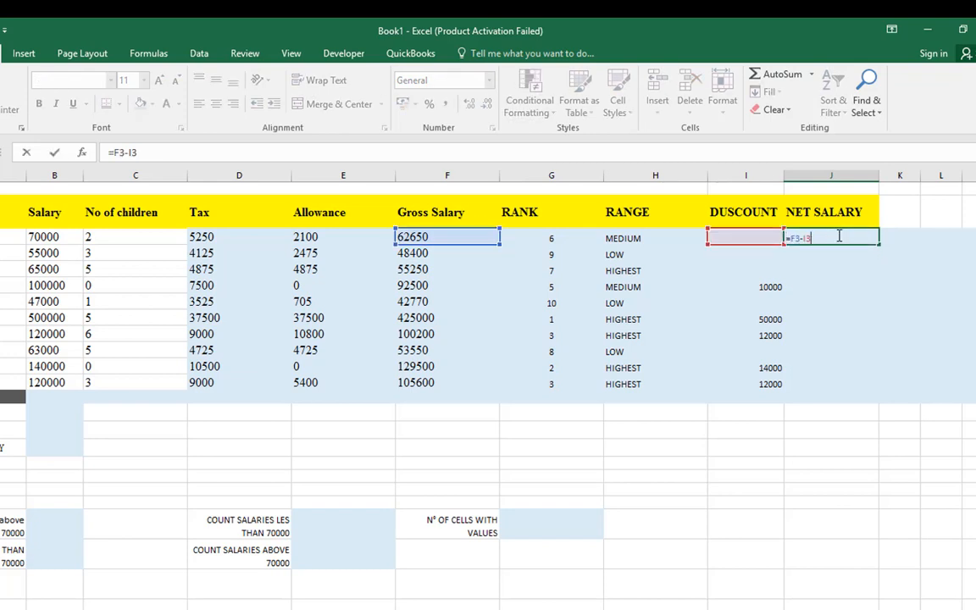
{"action": "key", "text": "Escape"}
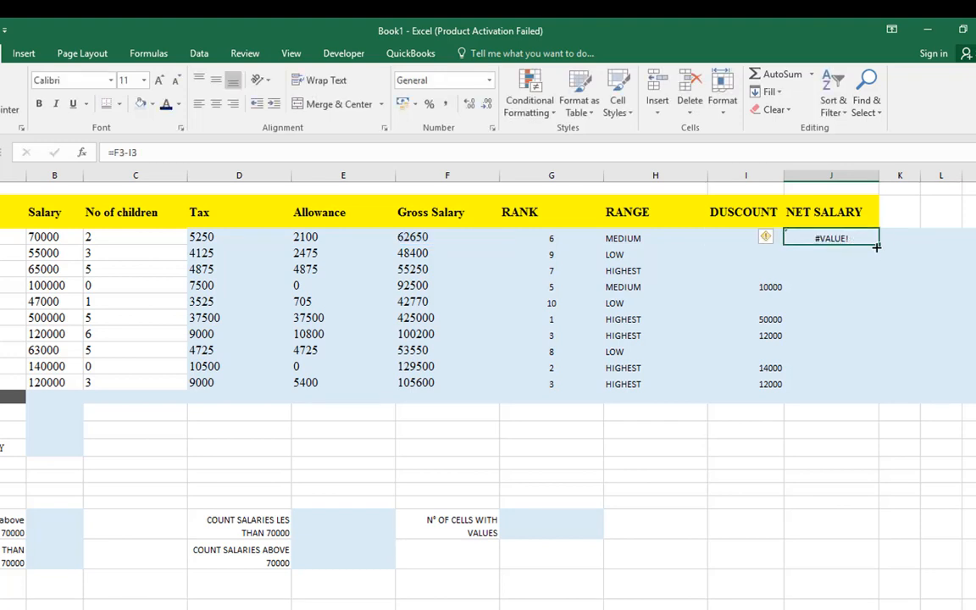
{"action": "left_click_drag", "start_coordinate": [876, 246], "coordinate": [847, 387]}
Examine the #VALUE! cells in the NET SALARY column and the formulas behind the blank discount cells
{"action": "left_click", "coordinate": [830, 351]}
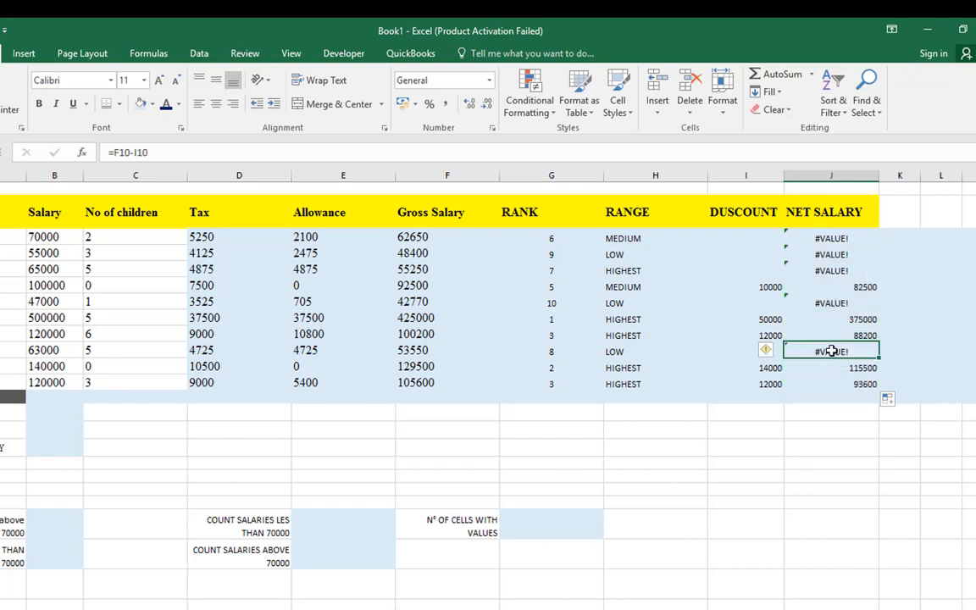
{"action": "left_click", "coordinate": [740, 349]}
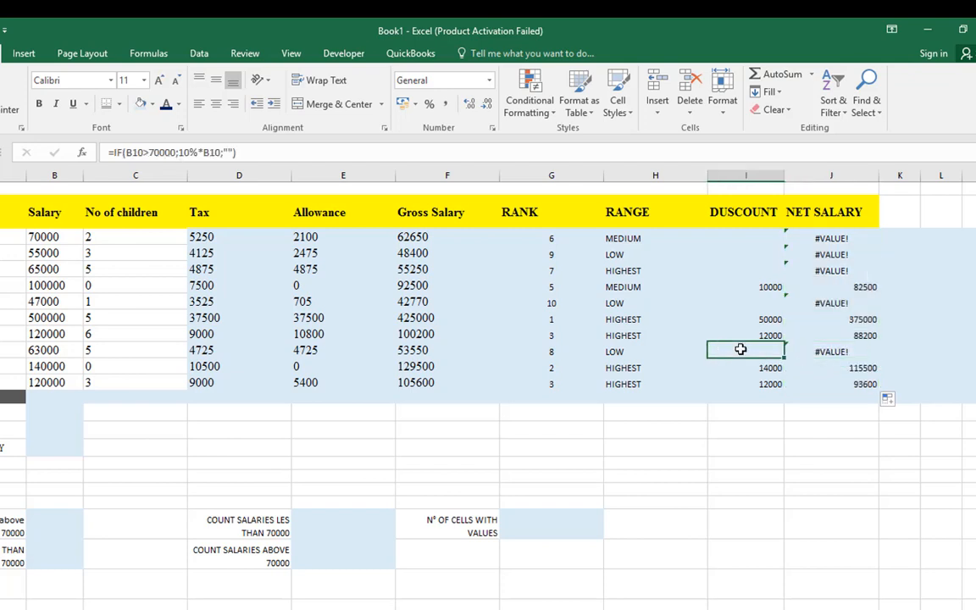
{"action": "left_click", "coordinate": [760, 255]}
{"action": "left_click", "coordinate": [758, 240]}
{"action": "left_click", "coordinate": [759, 253]}
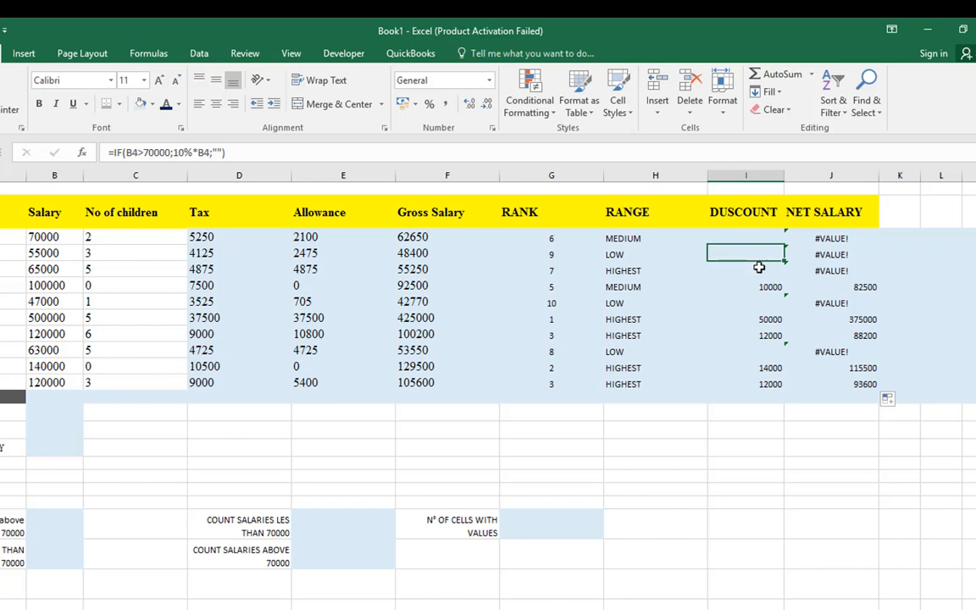
{"action": "left_click", "coordinate": [762, 270]}
{"action": "left_click", "coordinate": [862, 237]}
{"action": "left_click", "coordinate": [856, 254]}
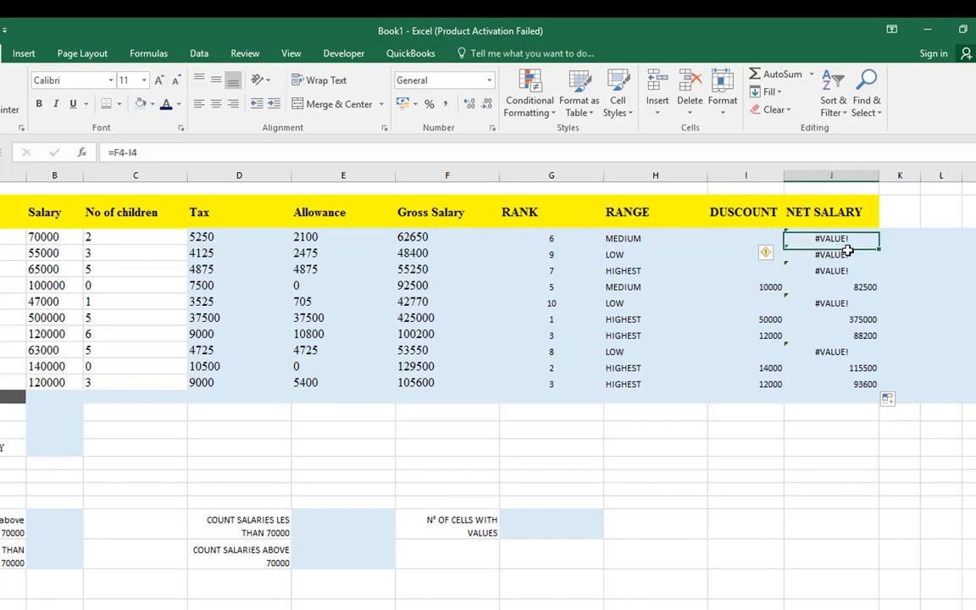
{"action": "left_click", "coordinate": [841, 272]}
{"action": "left_click", "coordinate": [839, 287]}
{"action": "left_click", "coordinate": [835, 302]}
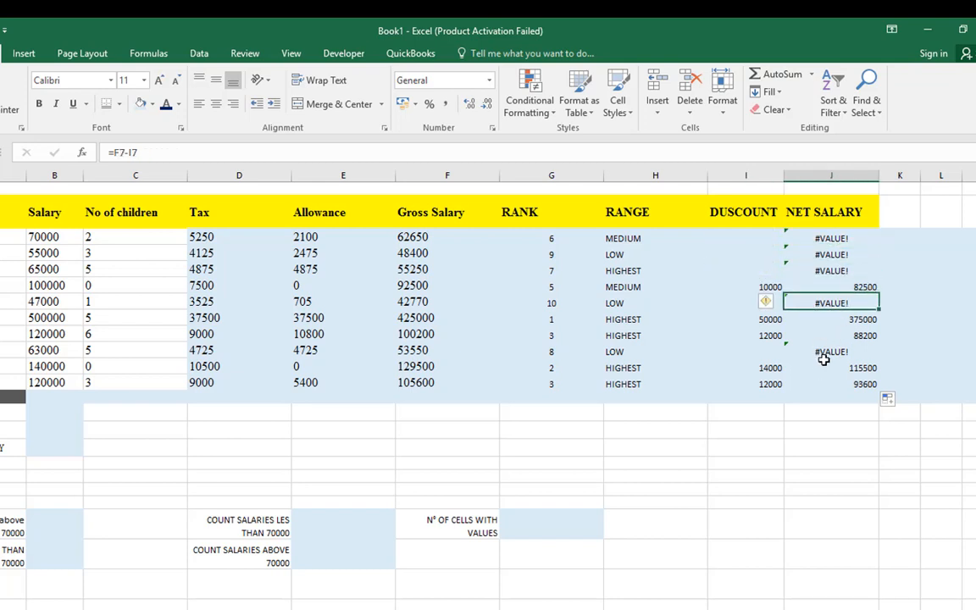
{"action": "left_click", "coordinate": [823, 364]}
{"action": "left_click", "coordinate": [820, 350]}
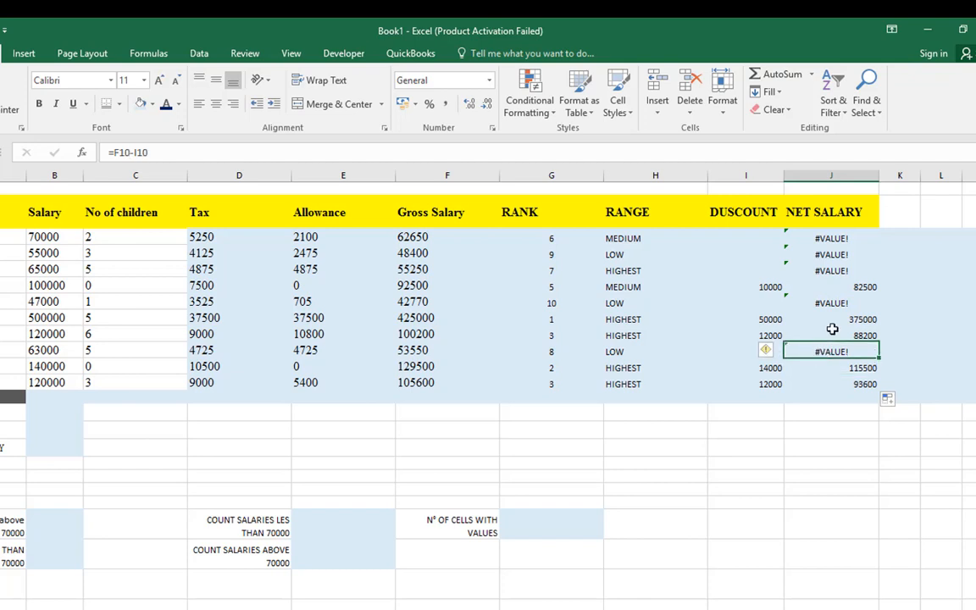
{"action": "left_click", "coordinate": [843, 240]}
{"action": "left_click", "coordinate": [833, 255]}
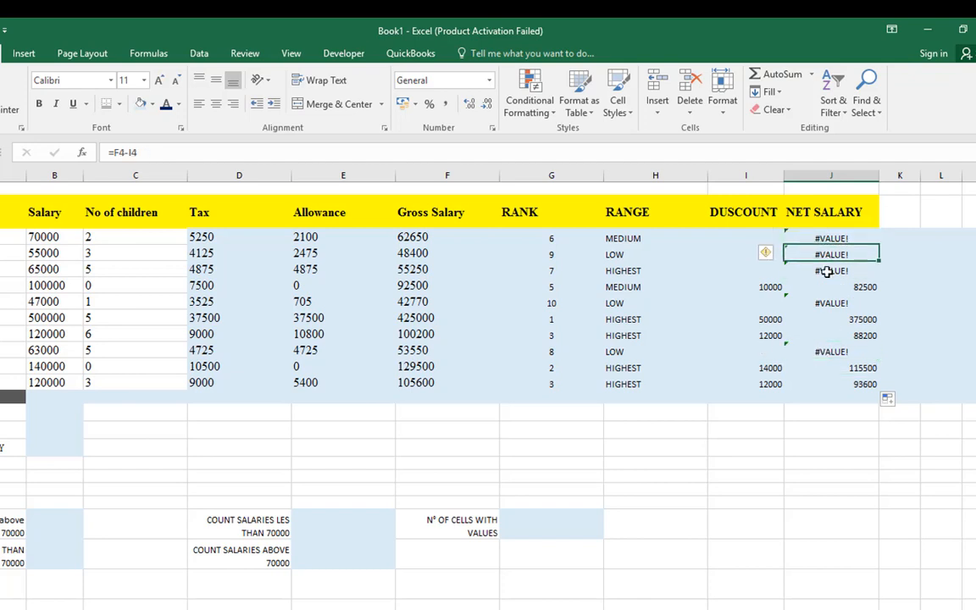
{"action": "left_click", "coordinate": [827, 271]}
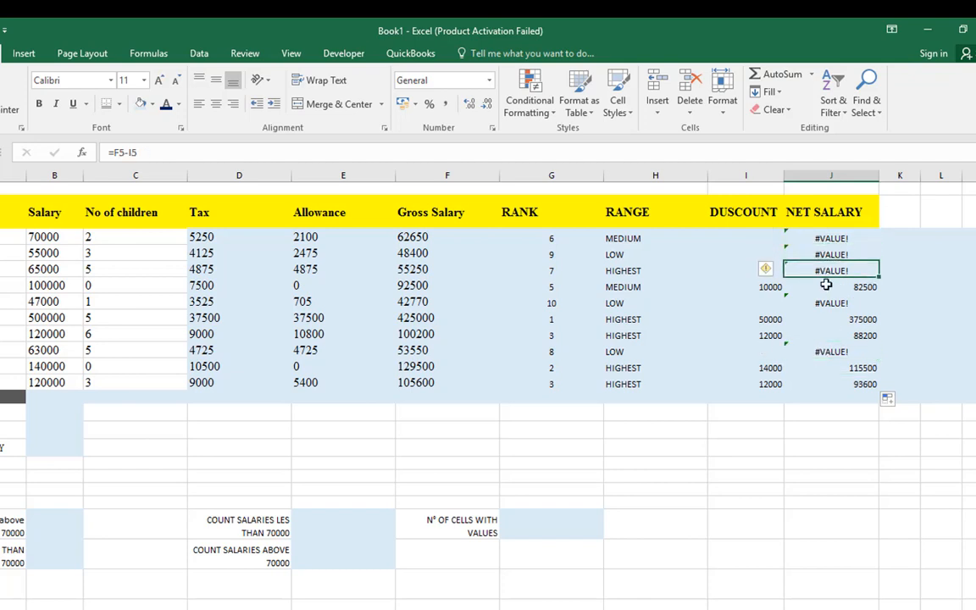
Wrap the subtraction in J3 in IFERROR so the formula reads =IFERROR(F3-I3;"")
{"action": "left_click", "coordinate": [744, 242]}
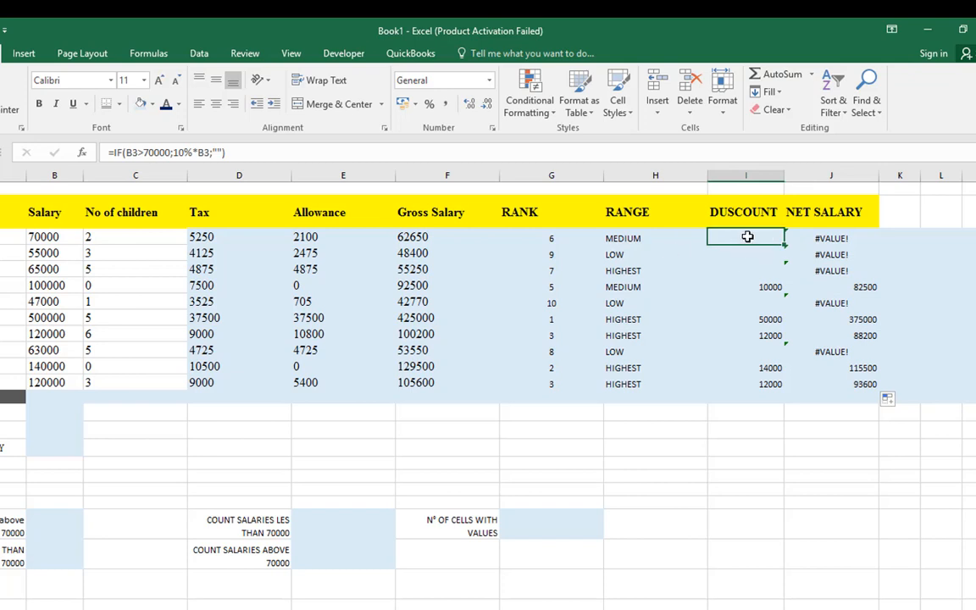
{"action": "left_click", "coordinate": [402, 236]}
{"action": "left_click", "coordinate": [775, 237]}
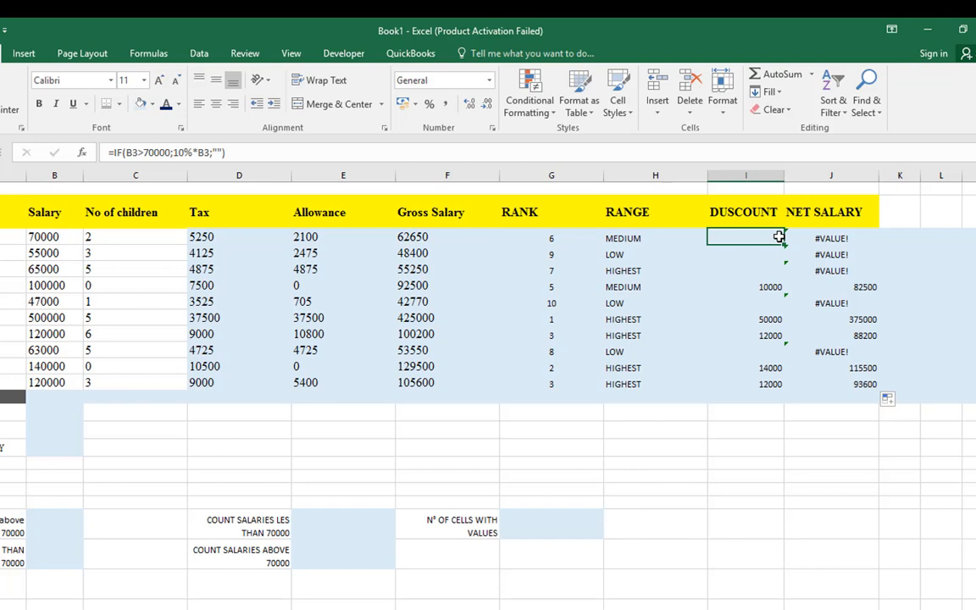
{"action": "left_click", "coordinate": [836, 238]}
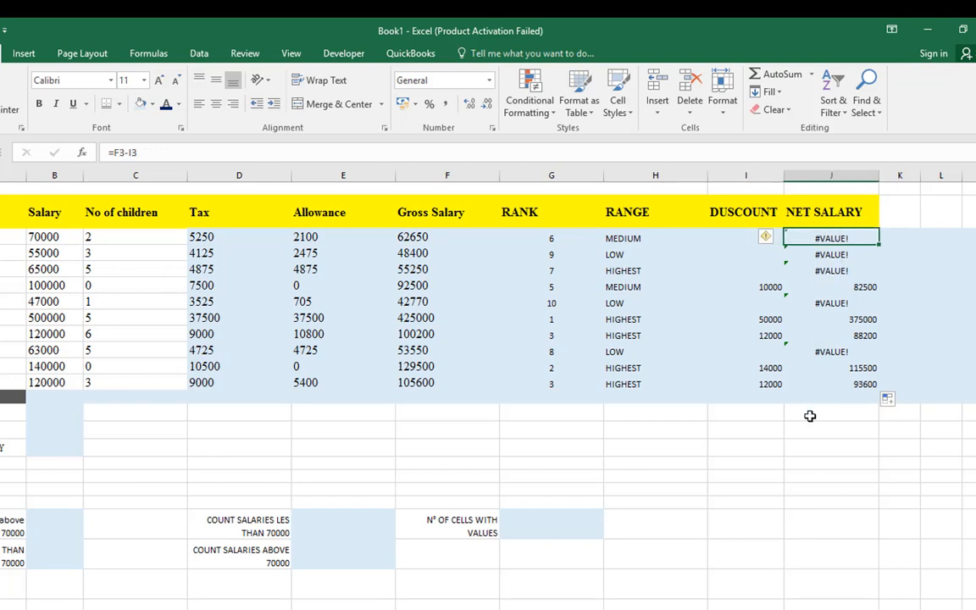
{"action": "double_click", "coordinate": [821, 237]}
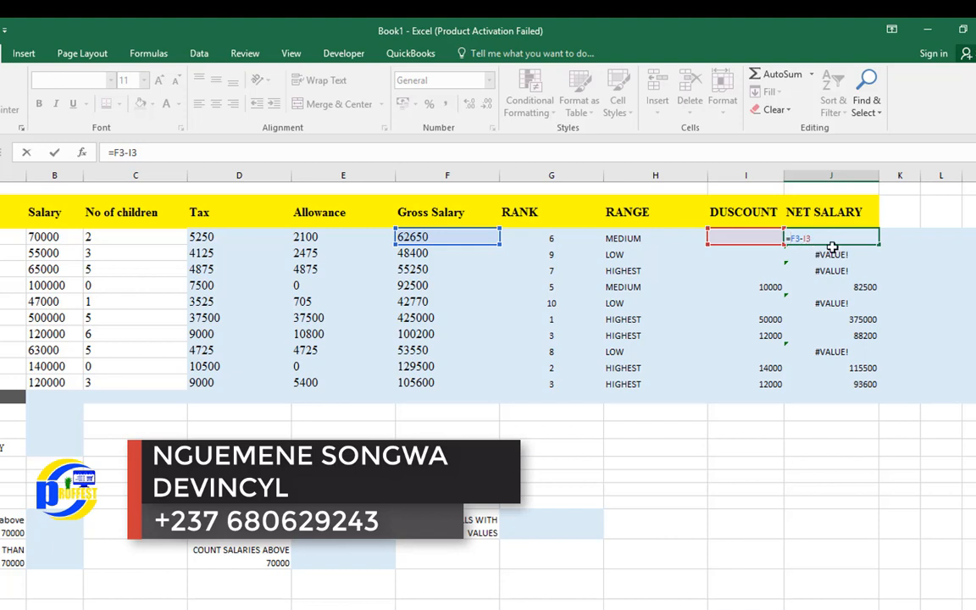
{"action": "type", "text": "IF"}
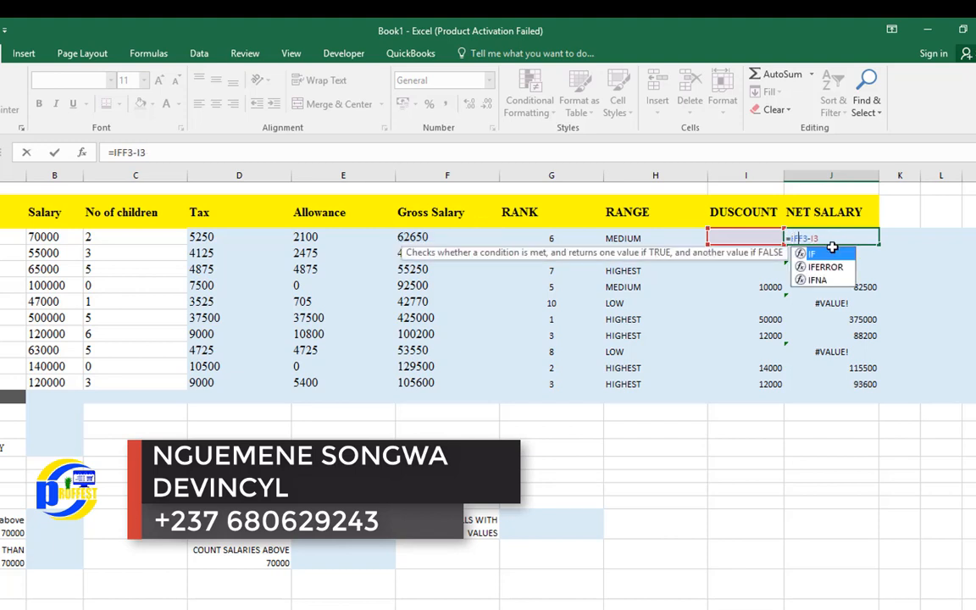
{"action": "key", "text": "Down"}
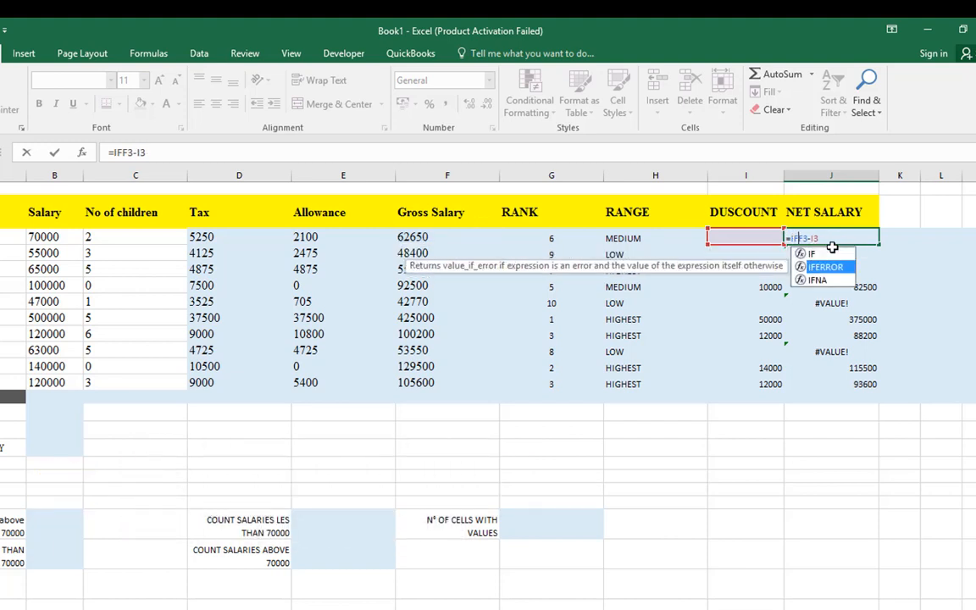
{"action": "key", "text": "Tab"}
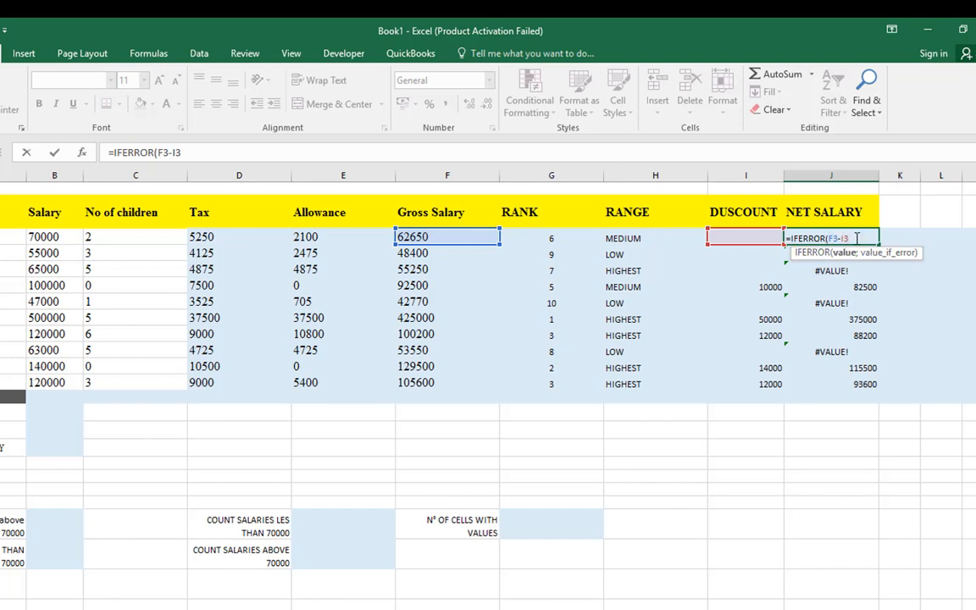
{"action": "type", "text": ";"}
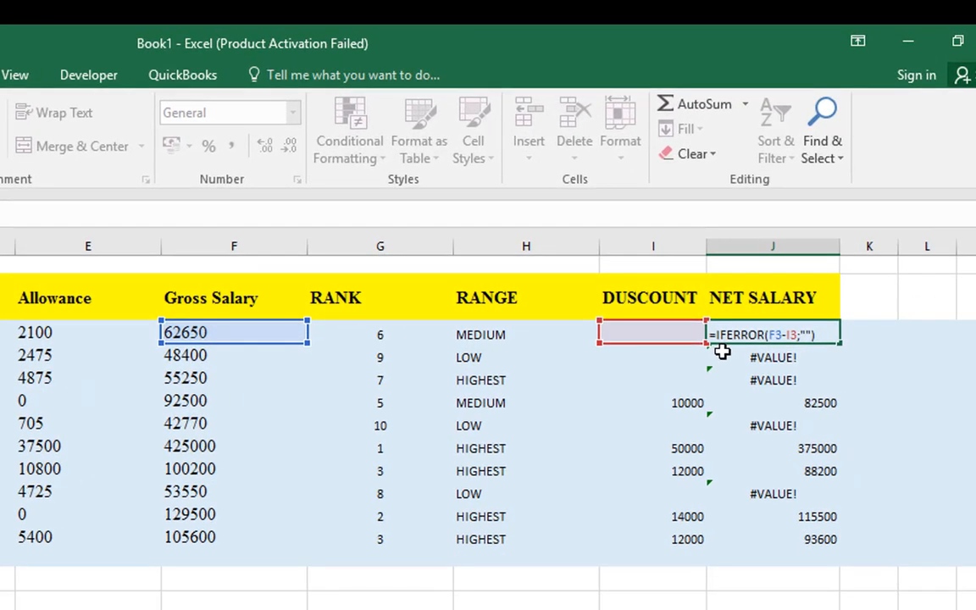
{"action": "key", "text": "Return"}
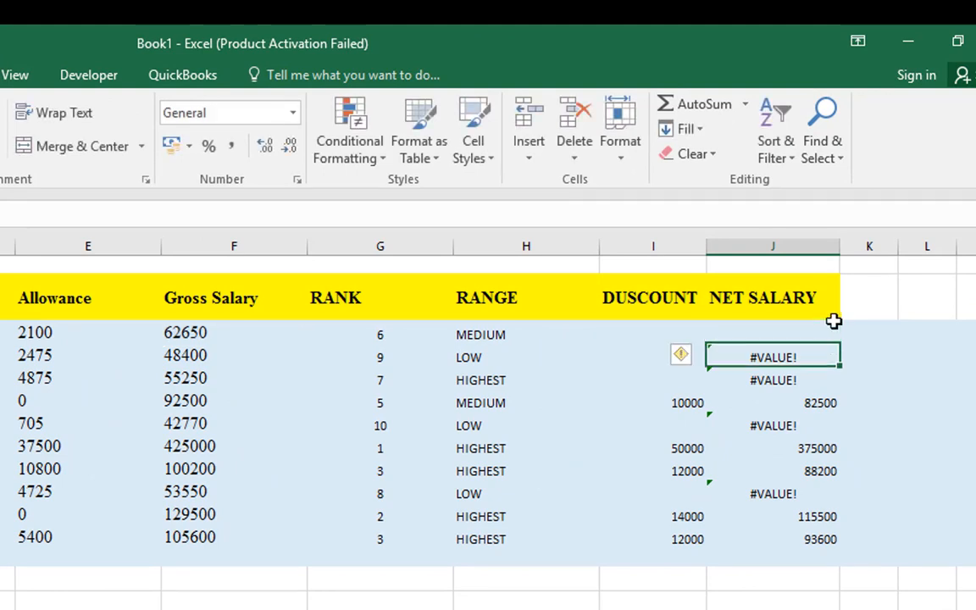
Fill the IFERROR net salary formula from J3 down to J12
{"action": "left_click", "coordinate": [808, 333]}
{"action": "mouse_move", "coordinate": [841, 343]}
{"action": "left_mouse_down"}
{"action": "mouse_move", "coordinate": [811, 569]}
{"action": "mouse_move", "coordinate": [814, 558]}
{"action": "left_mouse_up"}
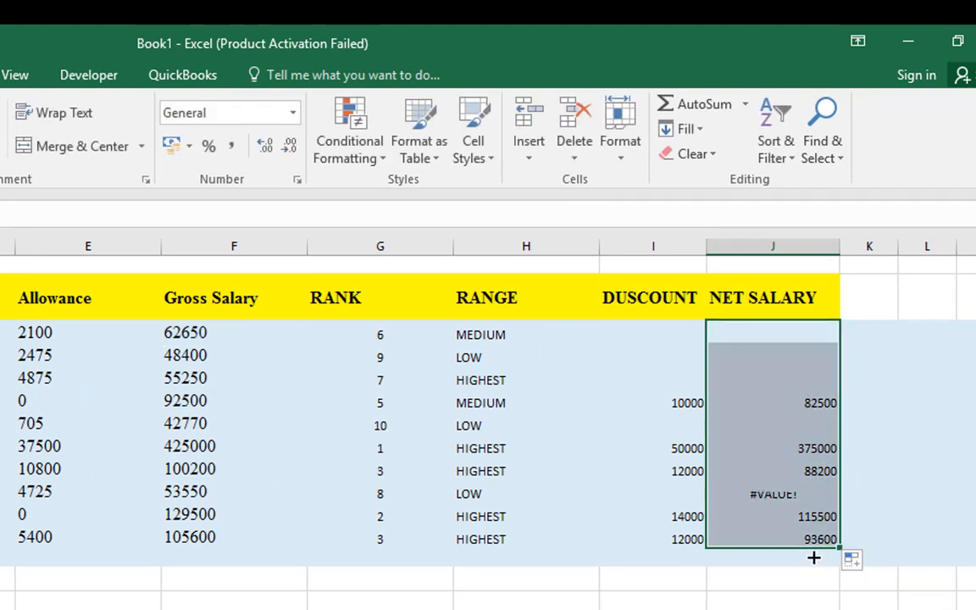
{"action": "left_click", "coordinate": [793, 337]}
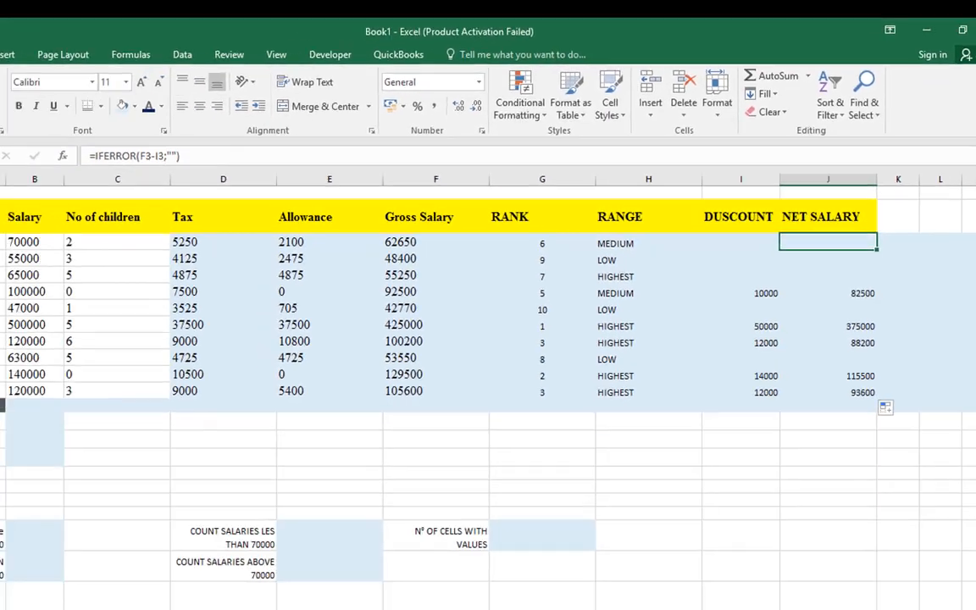
Switch to the Exercise Three document in Word and read task 9 about protecting the salaries worksheet
{"action": "mouse_move", "coordinate": [534, 607]}
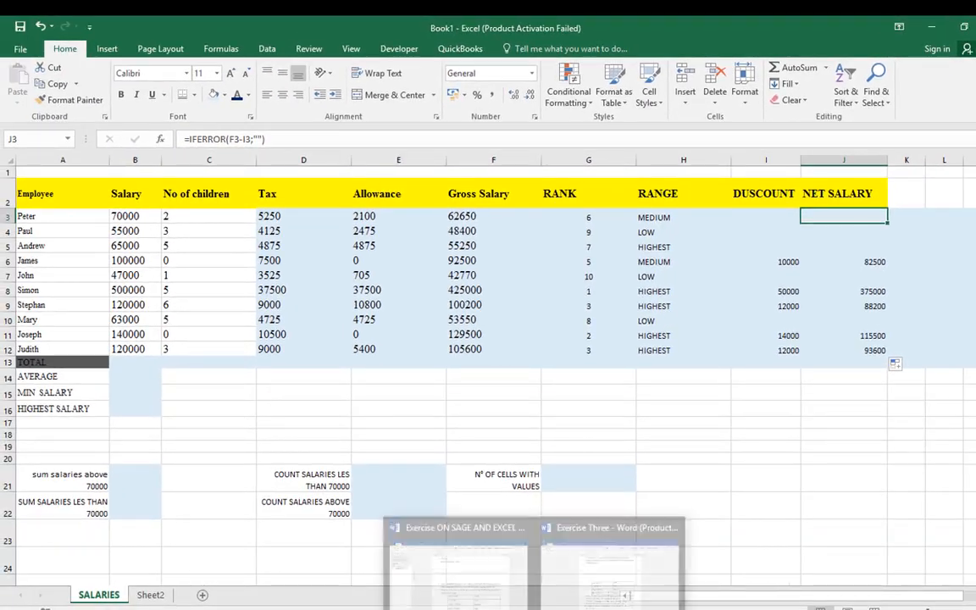
{"action": "left_click", "coordinate": [633, 558]}
{"action": "scroll", "coordinate": [411, 451], "scroll_direction": "down", "scroll_amount": 1}
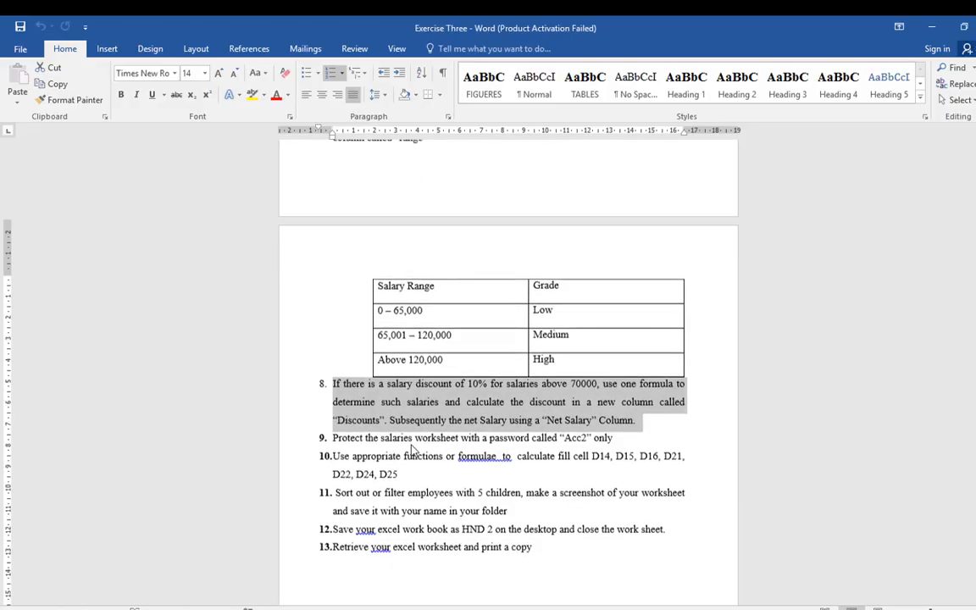
{"action": "scroll", "coordinate": [412, 451], "scroll_direction": "down", "scroll_amount": 1}
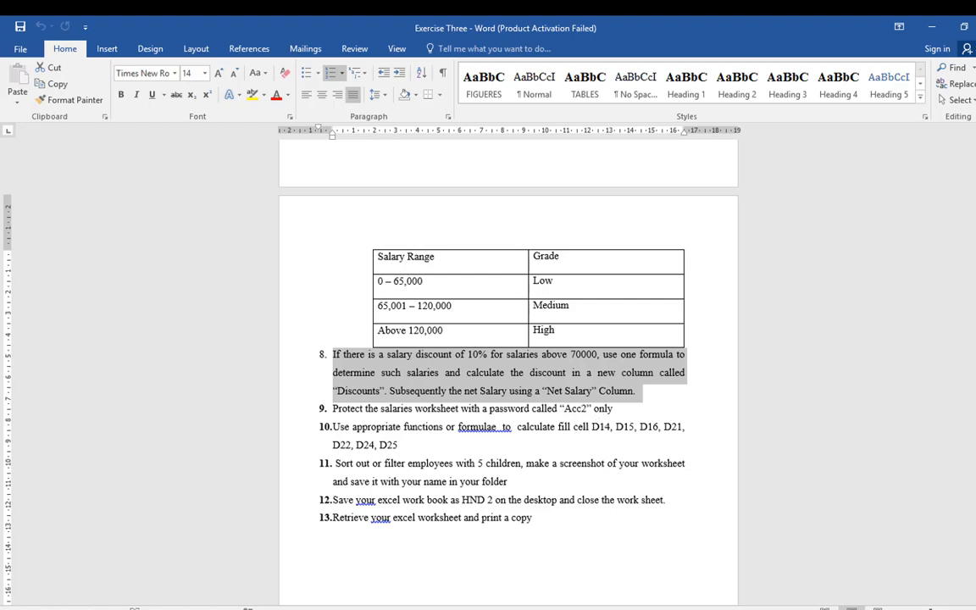
Return to Book1 in Excel and encrypt the workbook, entering the required password and re-entering it for confirmation
{"action": "left_click", "coordinate": [457, 513]}
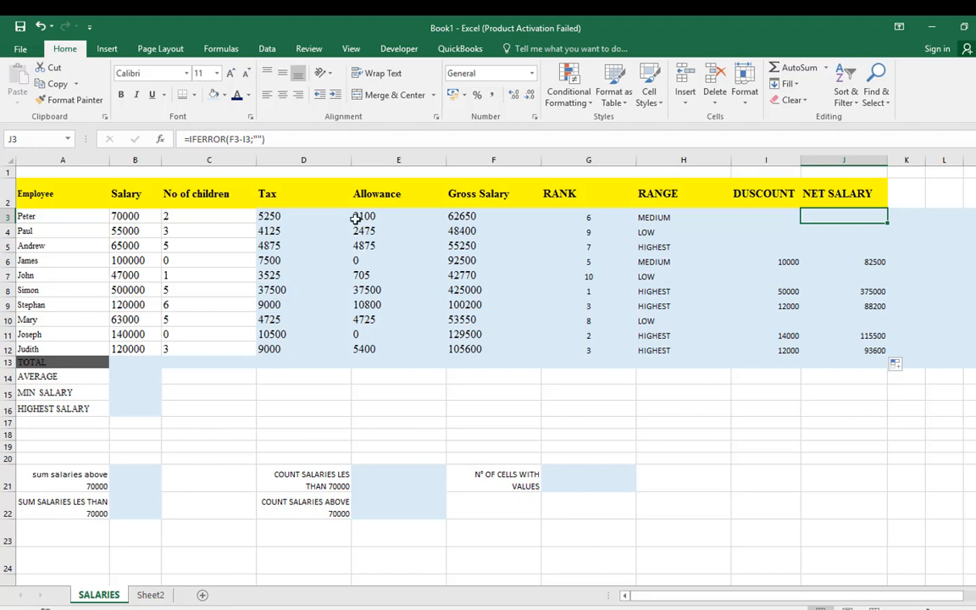
{"action": "left_click", "coordinate": [20, 51]}
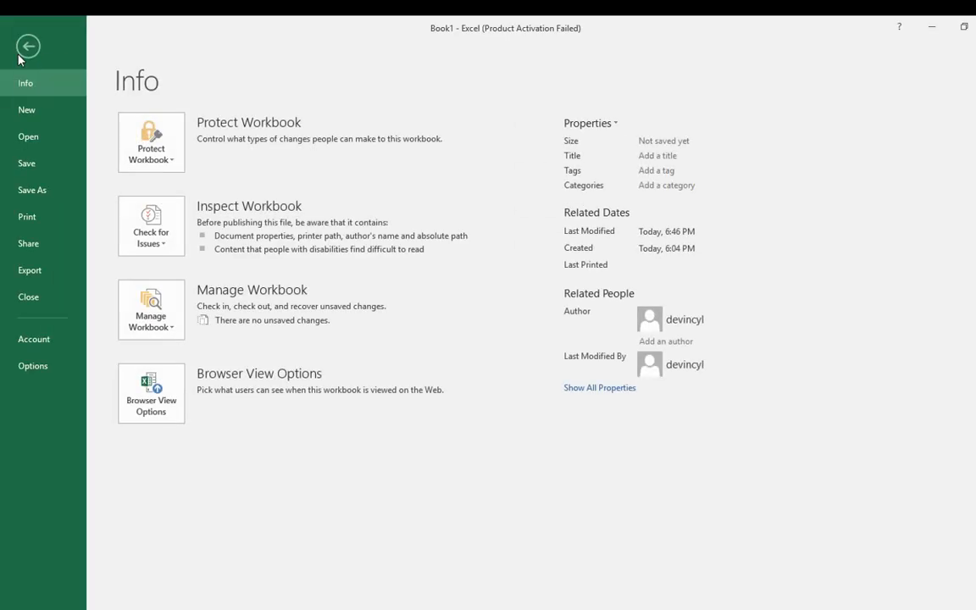
{"action": "left_click", "coordinate": [172, 161]}
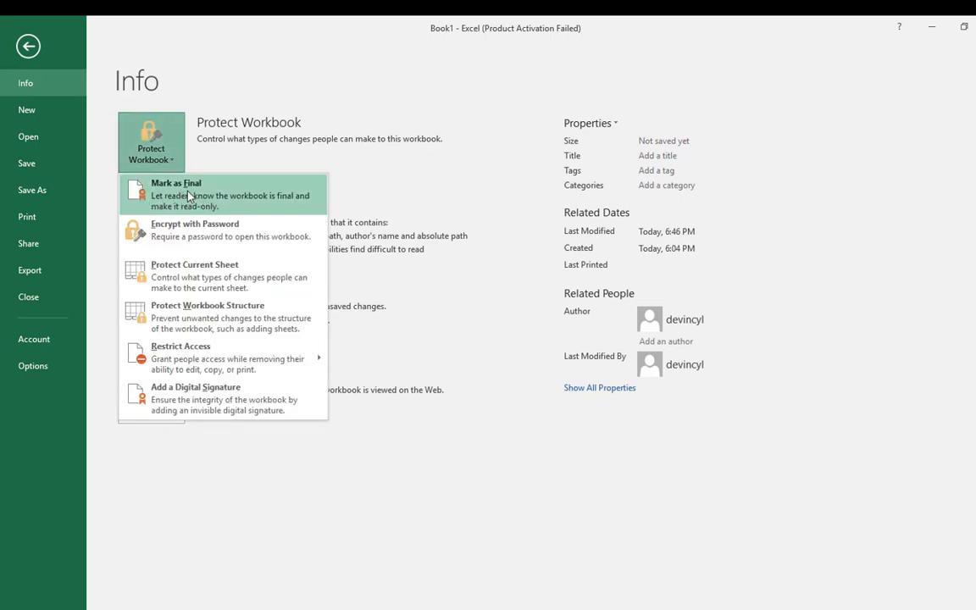
{"action": "left_click", "coordinate": [186, 241]}
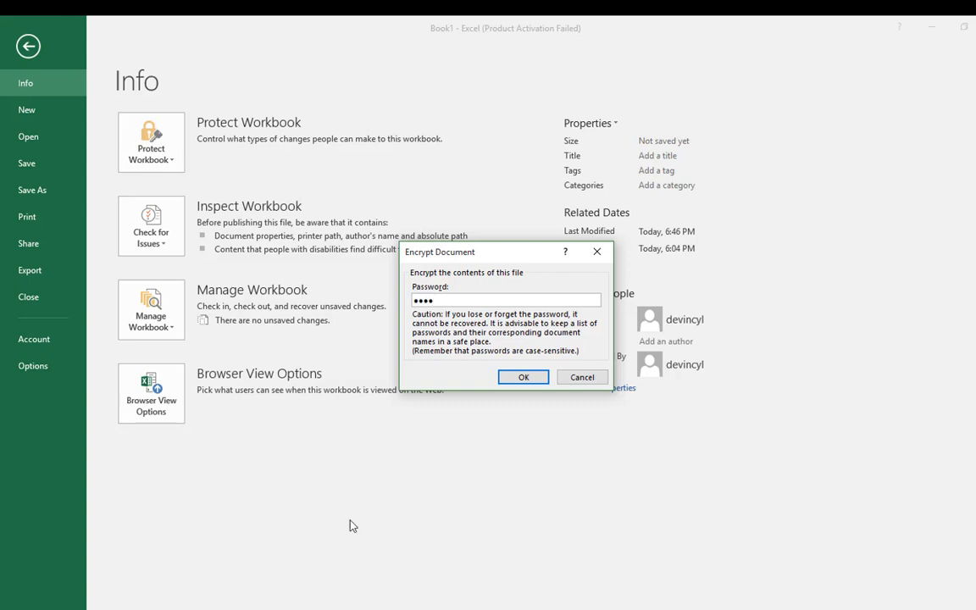
{"action": "left_click", "coordinate": [516, 384]}
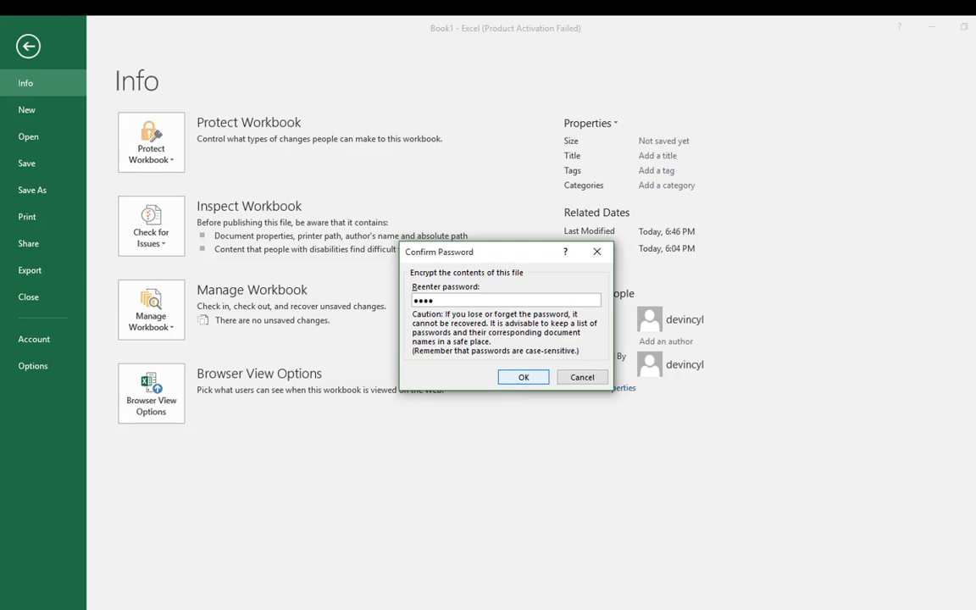
{"action": "left_click", "coordinate": [520, 378]}
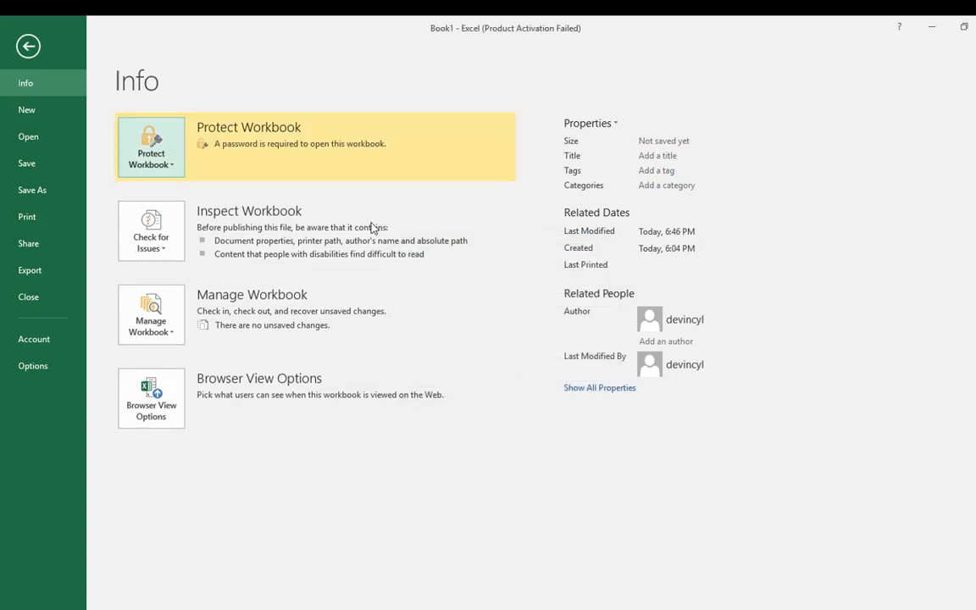
{"action": "left_click", "coordinate": [34, 51]}
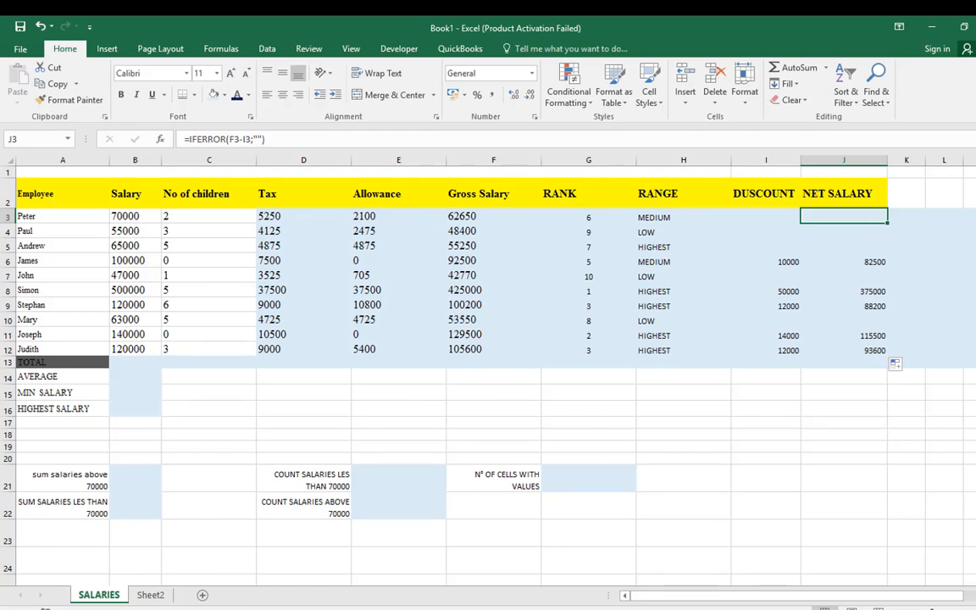
Switch back to the Exercise Three document in Word and read task 10 about filling the remaining cells
{"action": "mouse_move", "coordinate": [603, 609]}
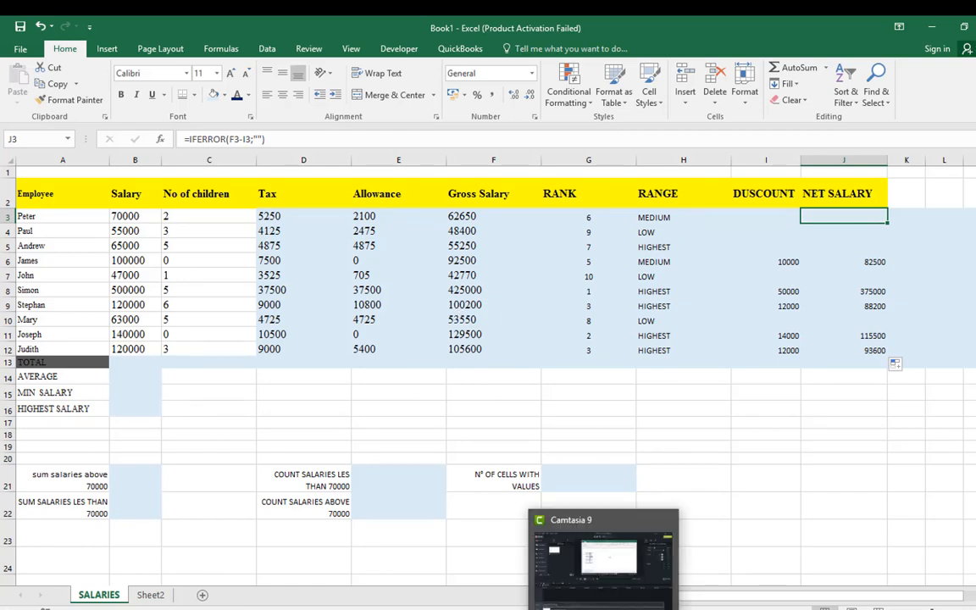
{"action": "left_click", "coordinate": [551, 532]}
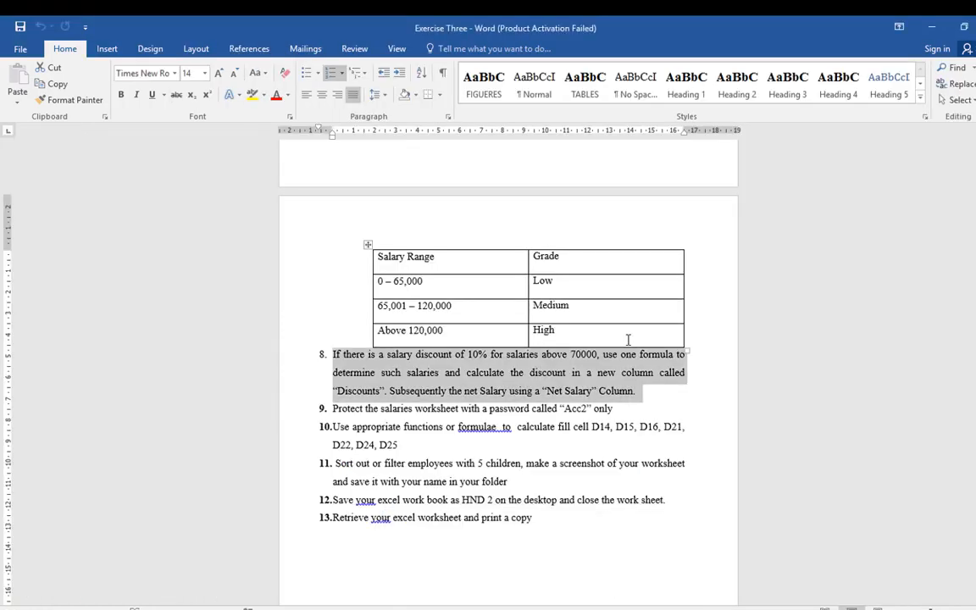
{"action": "scroll", "coordinate": [628, 339], "scroll_direction": "down", "scroll_amount": 1}
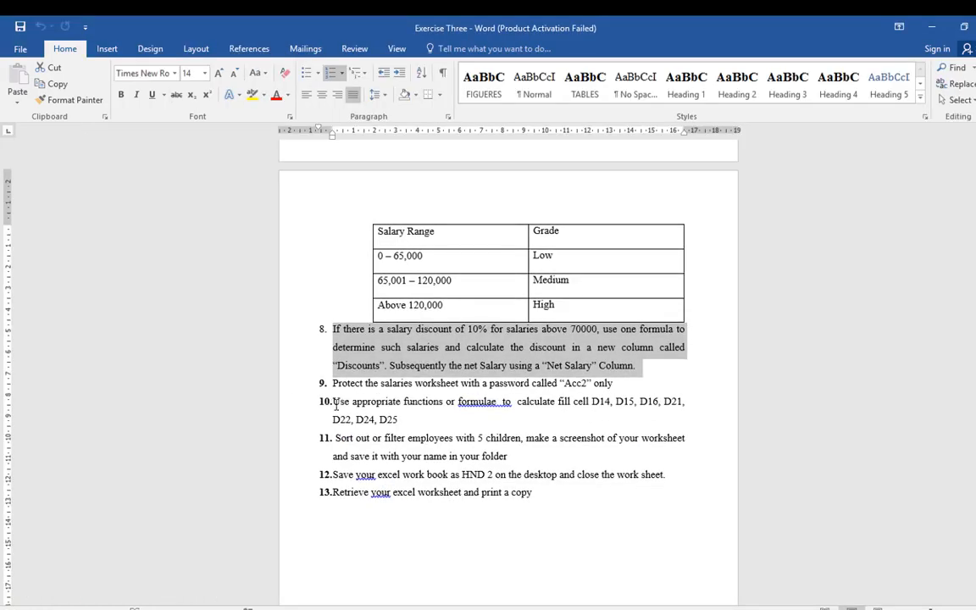
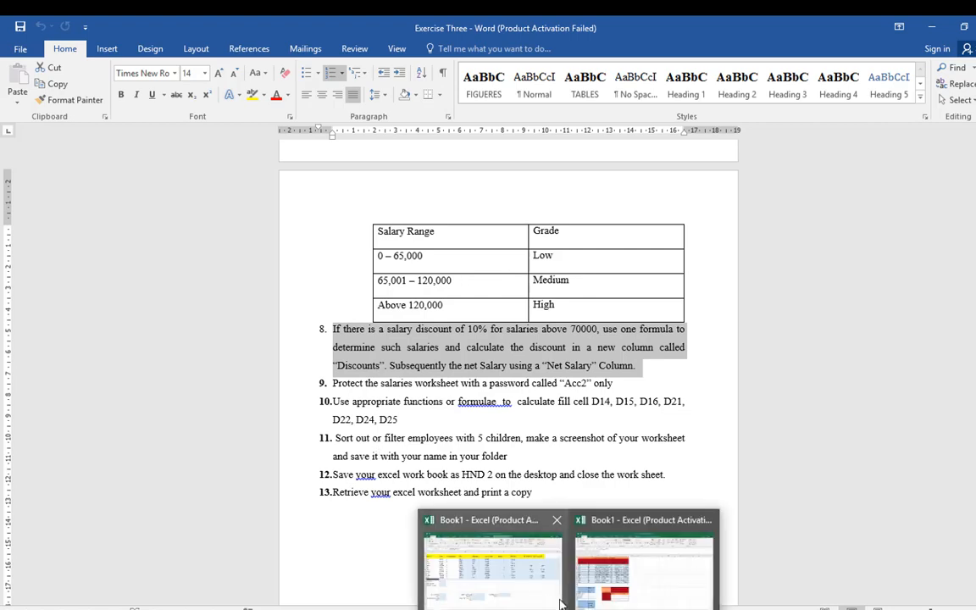
Return to Book1 in Excel and review the function list on Sheet2 for the functions needed in the blank salary cells
{"action": "left_click", "coordinate": [458, 542]}
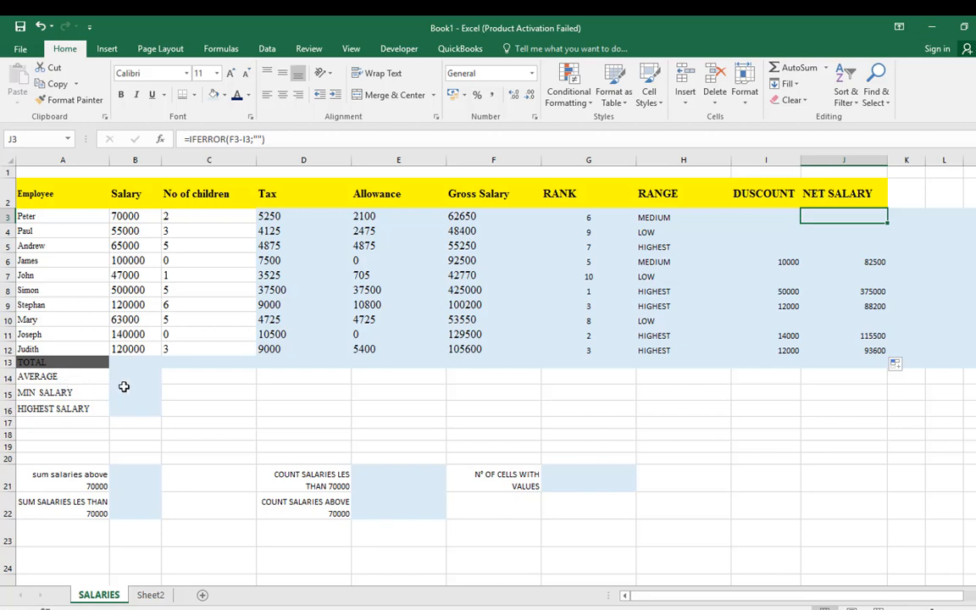
{"action": "left_click_drag", "start_coordinate": [127, 392], "coordinate": [582, 522]}
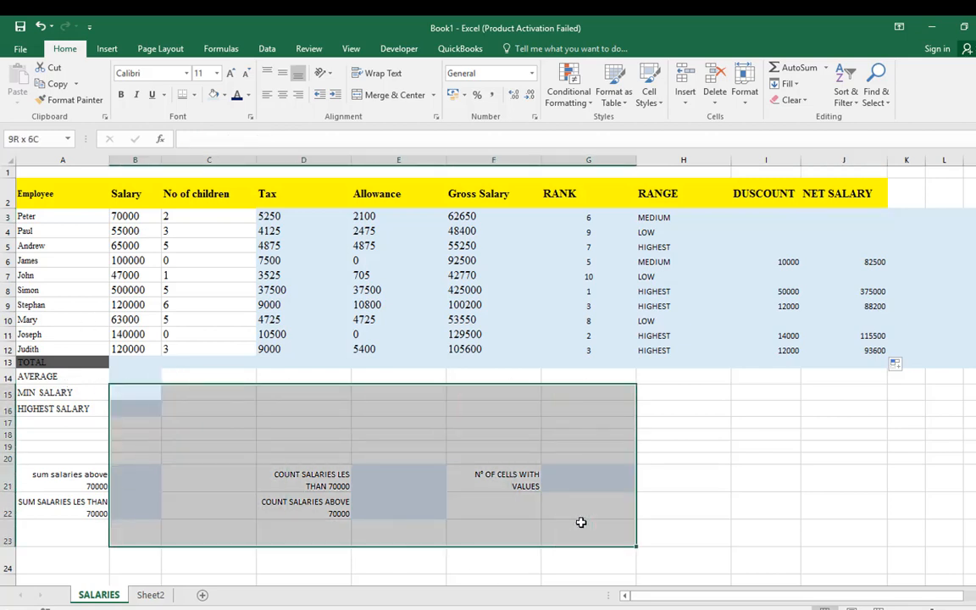
{"action": "left_click", "coordinate": [205, 376]}
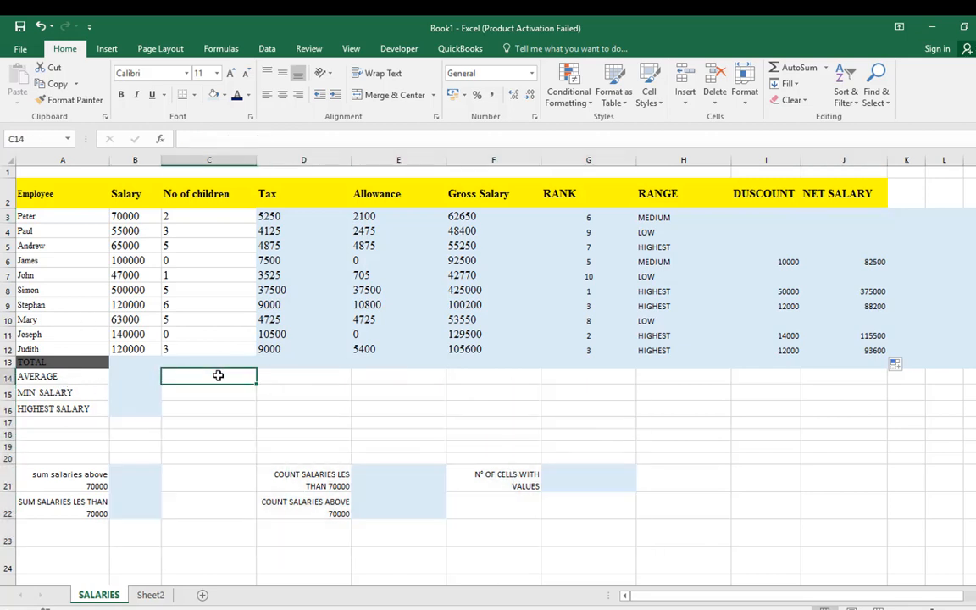
{"action": "left_click", "coordinate": [148, 595]}
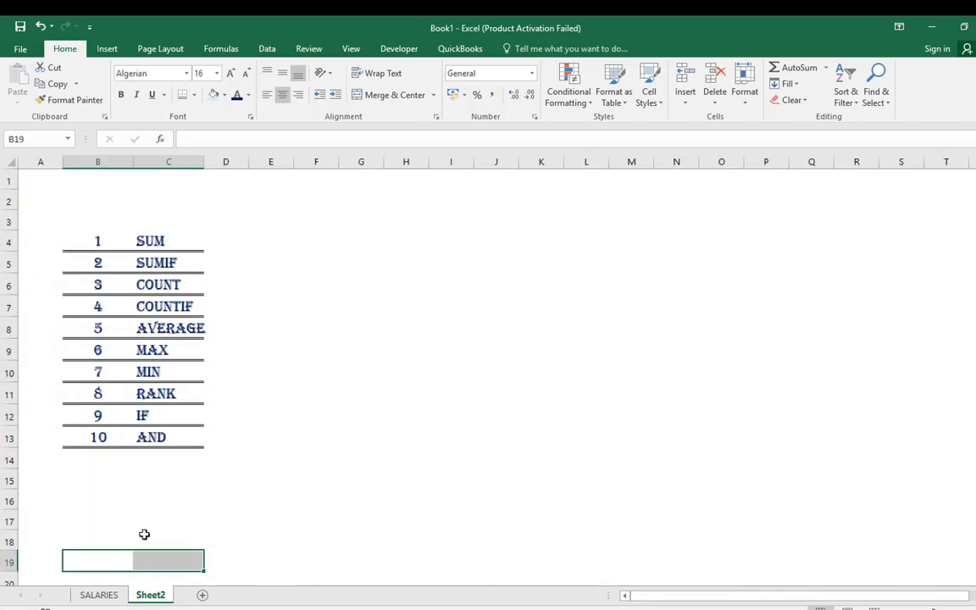
{"action": "left_click", "coordinate": [173, 263]}
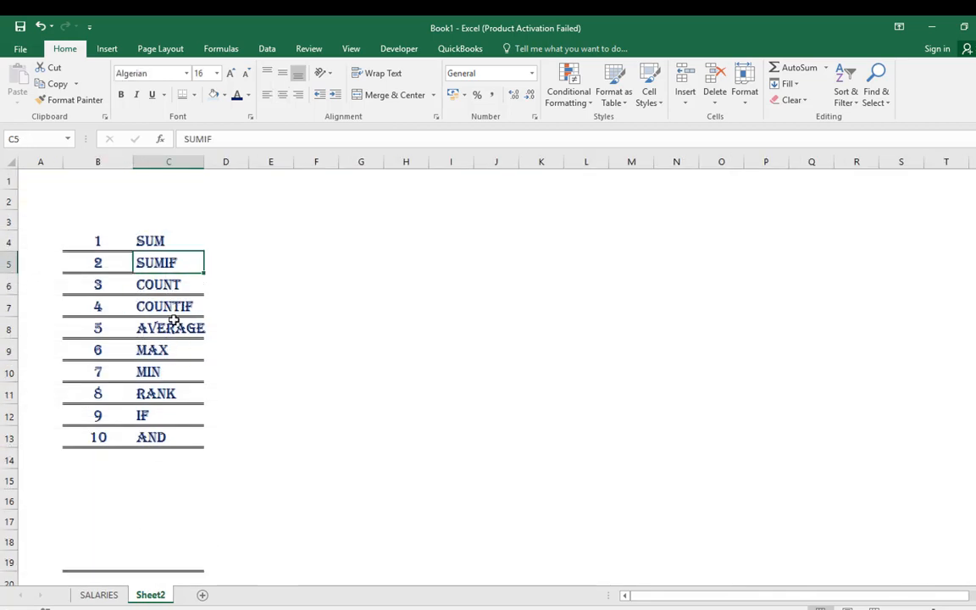
{"action": "left_click", "coordinate": [156, 421]}
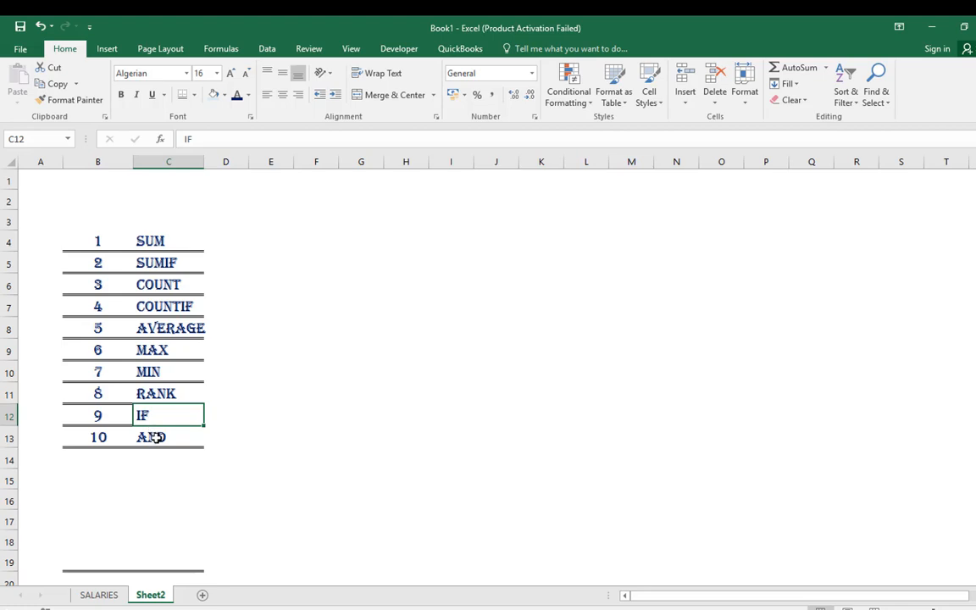
{"action": "left_click", "coordinate": [156, 437]}
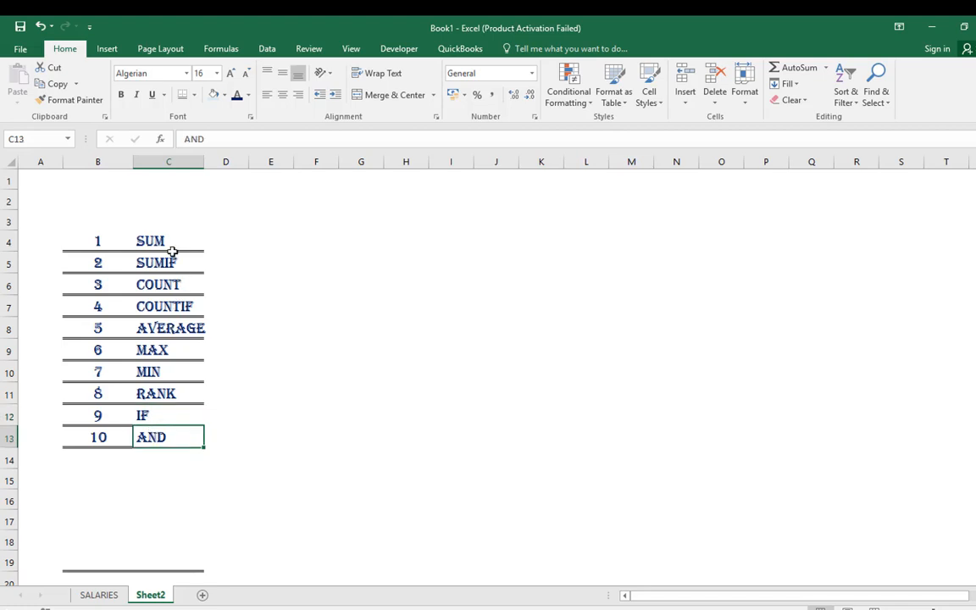
Add entry 11, IFERROR, below AND in the function list on Sheet2
{"action": "left_click", "coordinate": [93, 458]}
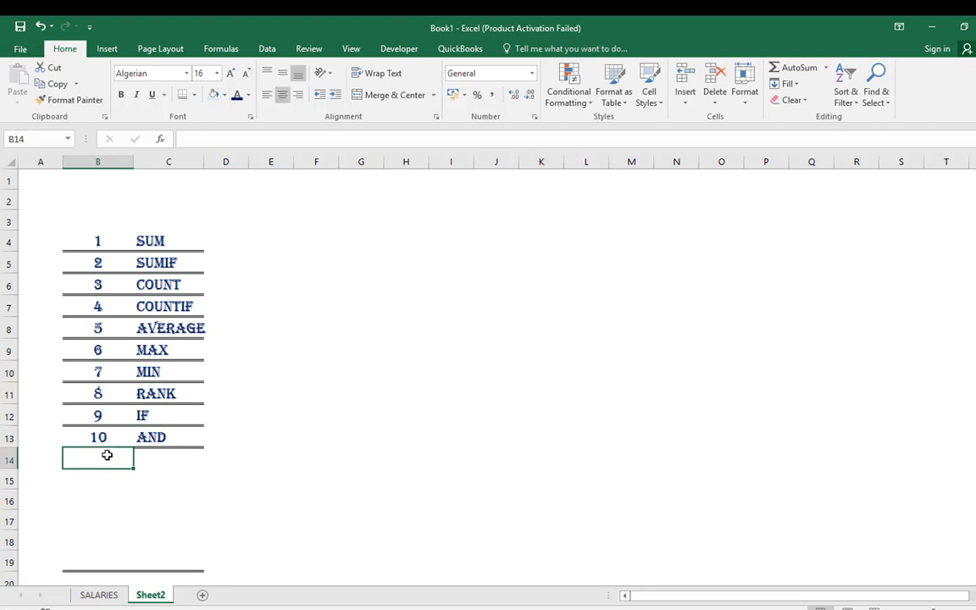
{"action": "type", "text": "11"}
{"action": "key", "text": "Tab"}
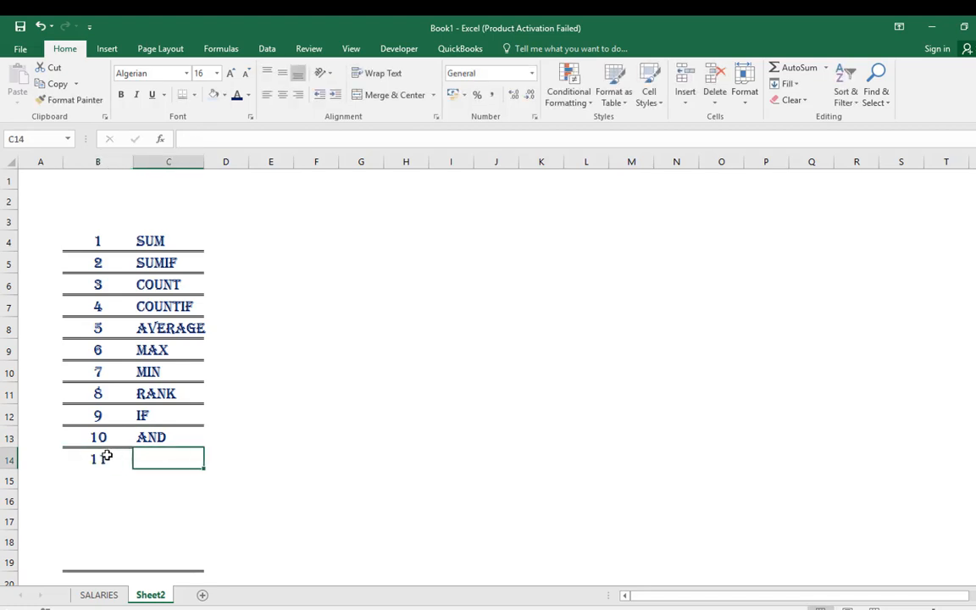
{"action": "type", "text": "IFERROR"}
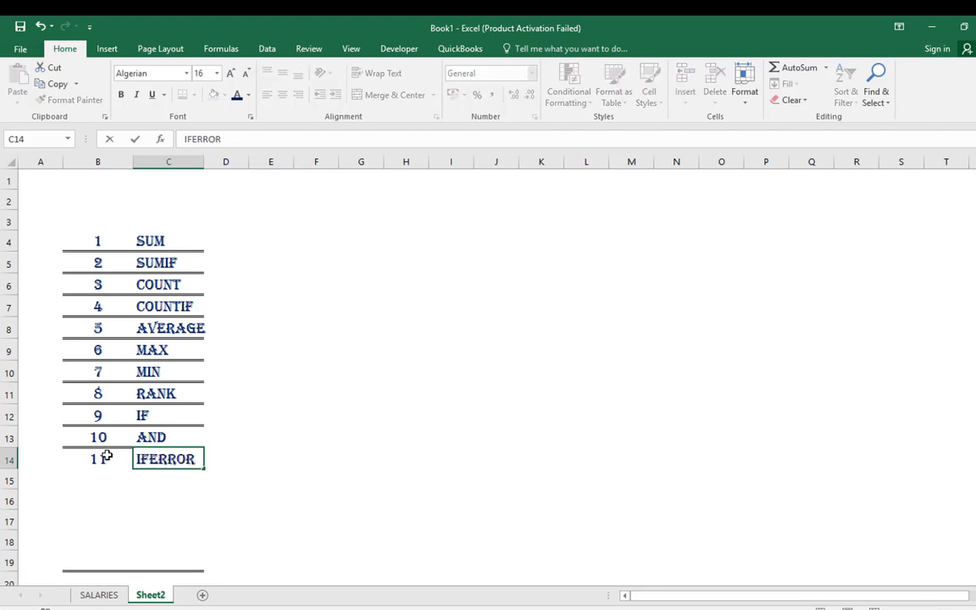
{"action": "key", "text": "Return"}
Calculate the total of the salaries B3:B12 with SUM in cell B13 of the SALARIES sheet
{"action": "left_click", "coordinate": [93, 595]}
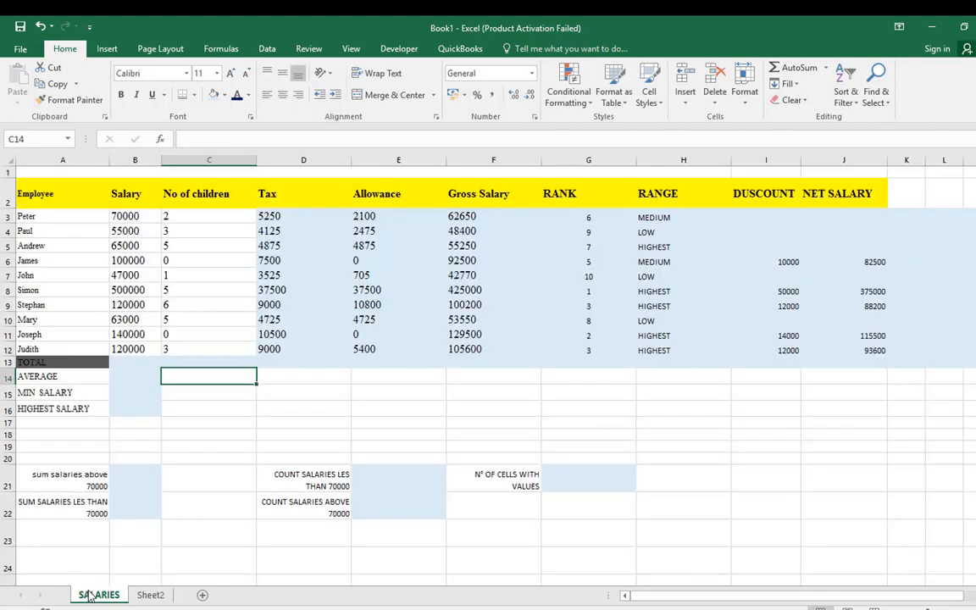
{"action": "left_click", "coordinate": [131, 363]}
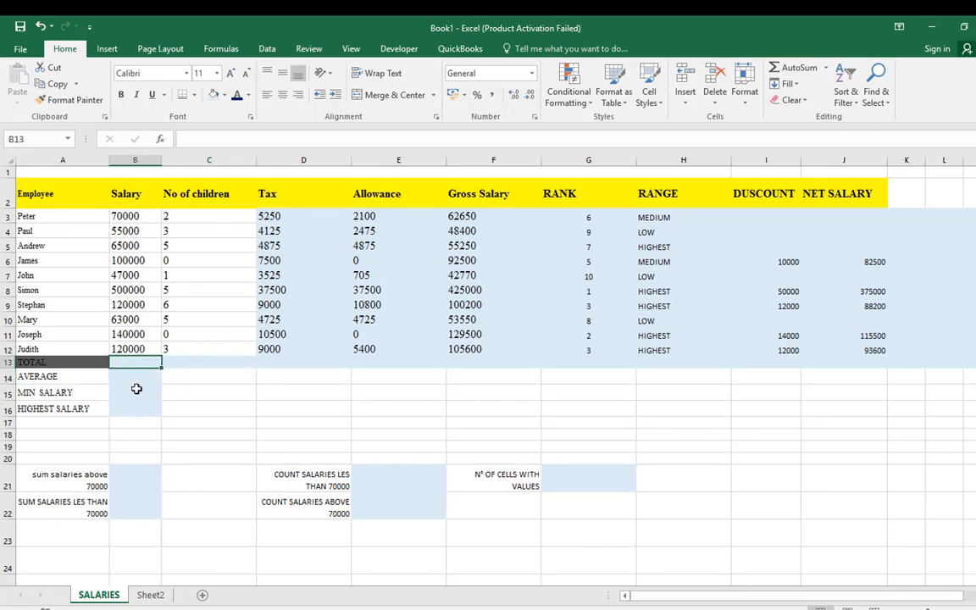
{"action": "type", "text": "==SU"}
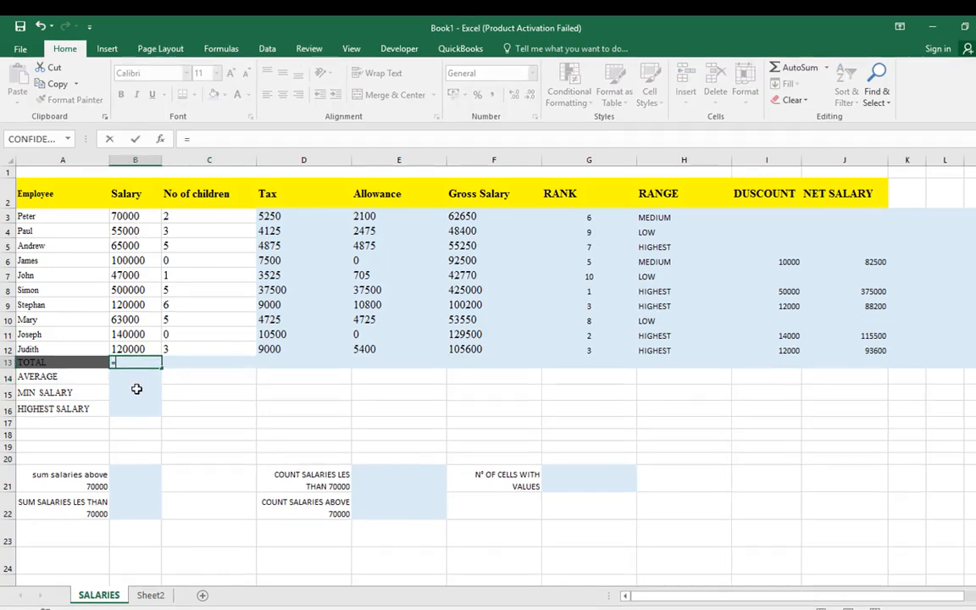
{"action": "type", "text": "M("}
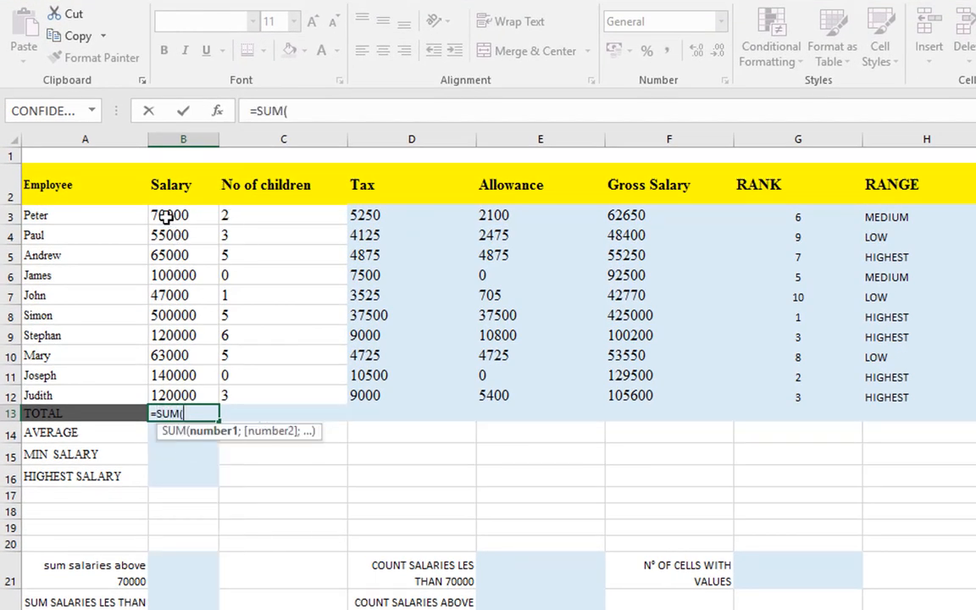
{"action": "left_click_drag", "start_coordinate": [167, 216], "coordinate": [186, 402]}
{"action": "key", "text": "Return"}
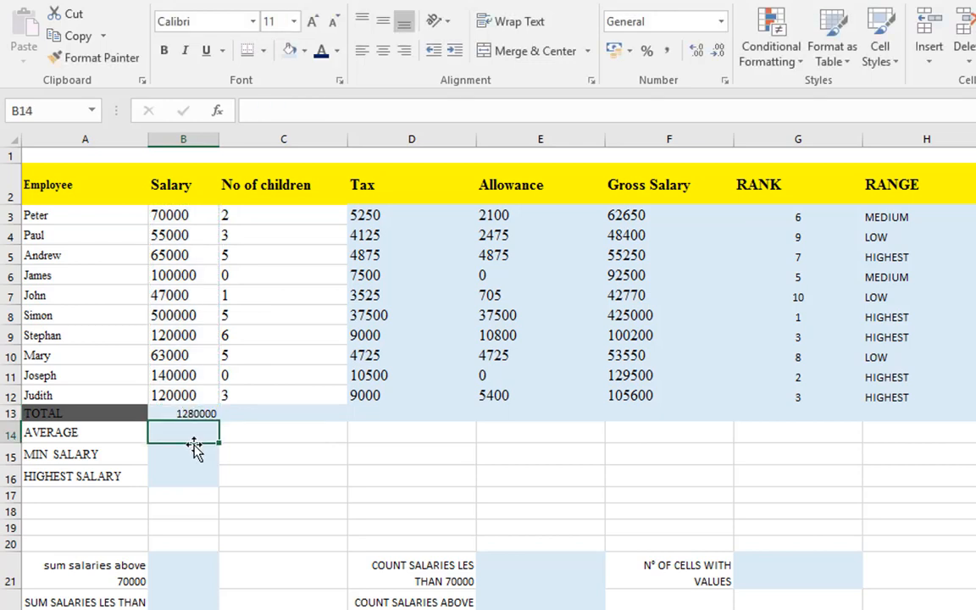
Calculate the average of the salaries B3:B12 with the AVERAGE function in cell B14
{"action": "type", "text": ")"}
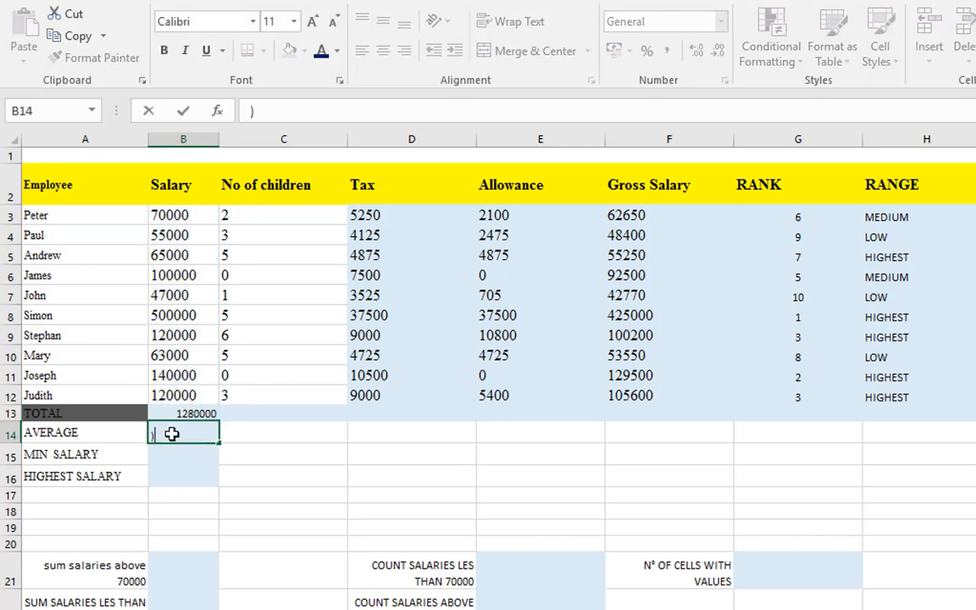
{"action": "type", "text": "=A"}
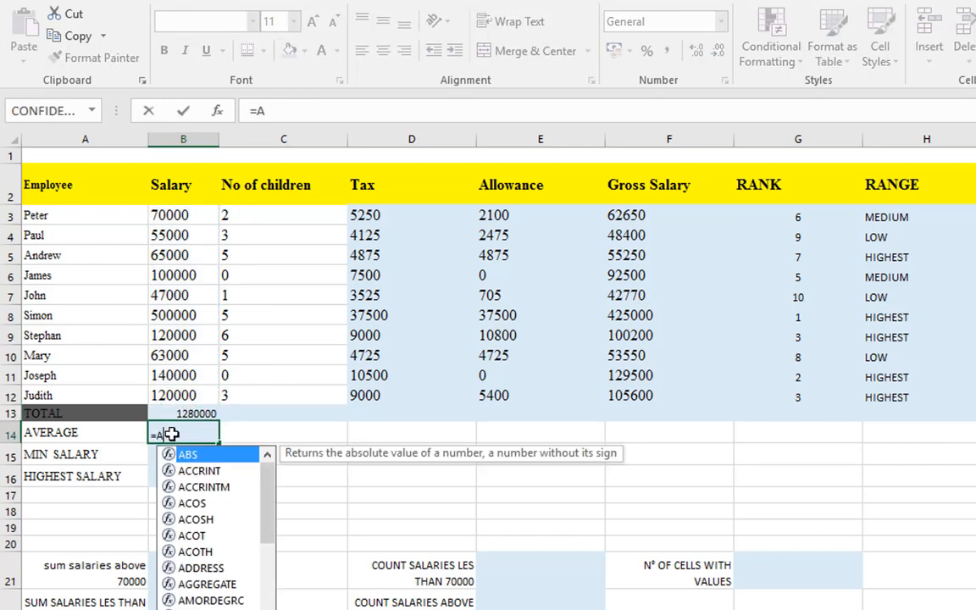
{"action": "type", "text": "VERAGE("}
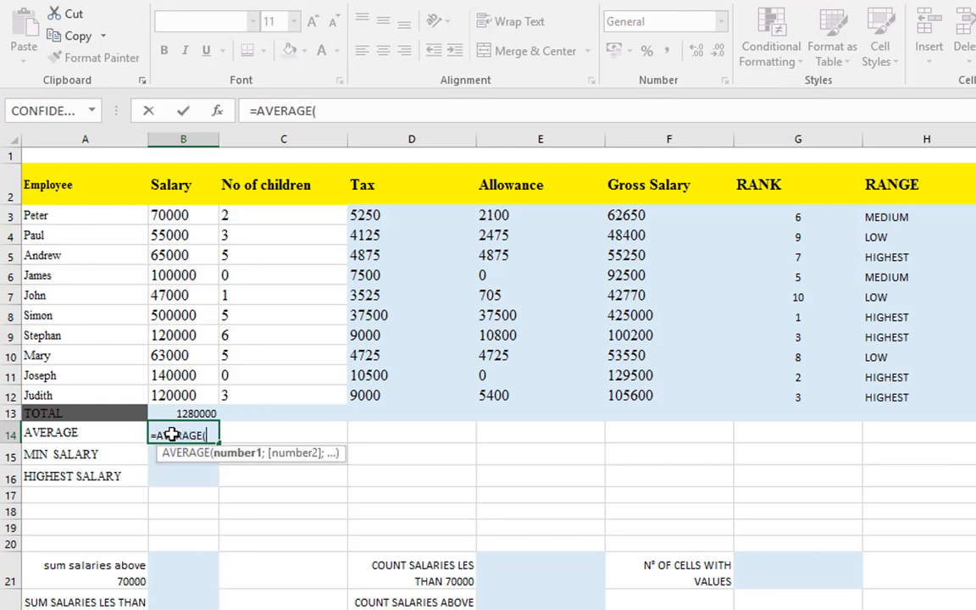
{"action": "left_click_drag", "start_coordinate": [174, 217], "coordinate": [192, 392]}
{"action": "key", "text": "Return"}
{"action": "key", "text": "Return"}
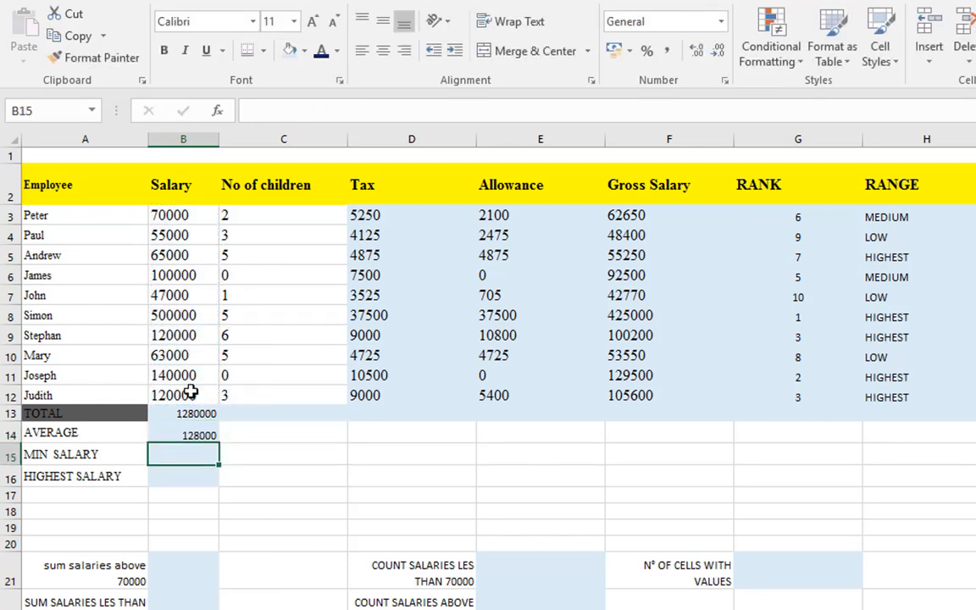
Find the minimum salary of B3:B12 with the MIN function in cell B15
{"action": "left_click_drag", "start_coordinate": [191, 214], "coordinate": [183, 394]}
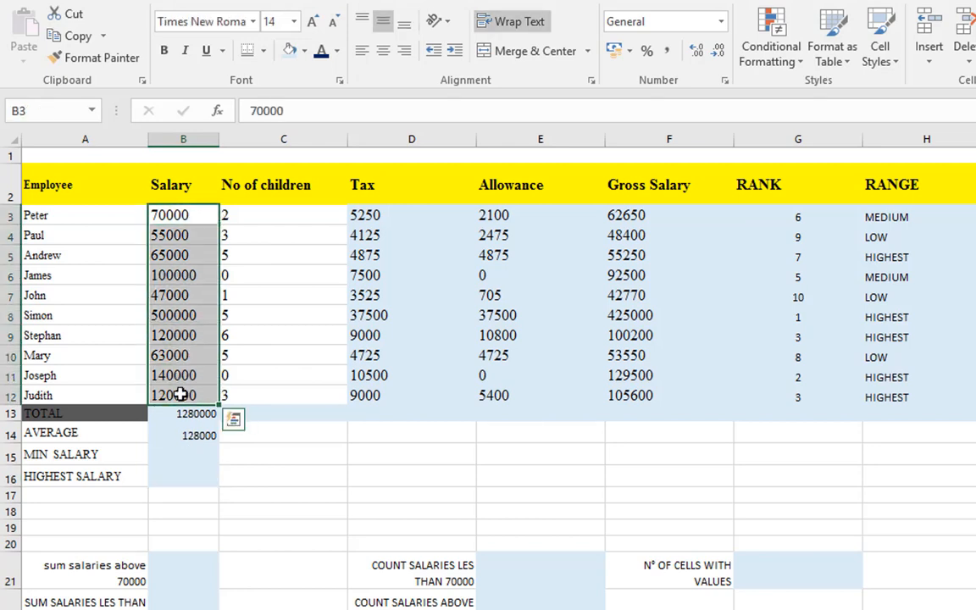
{"action": "left_click", "coordinate": [170, 452]}
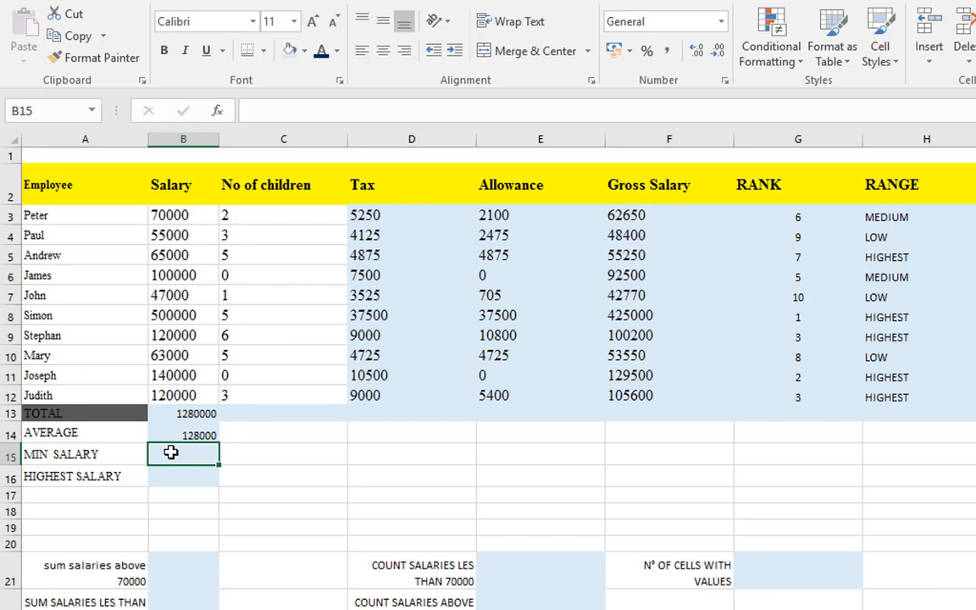
{"action": "type", "text": "="}
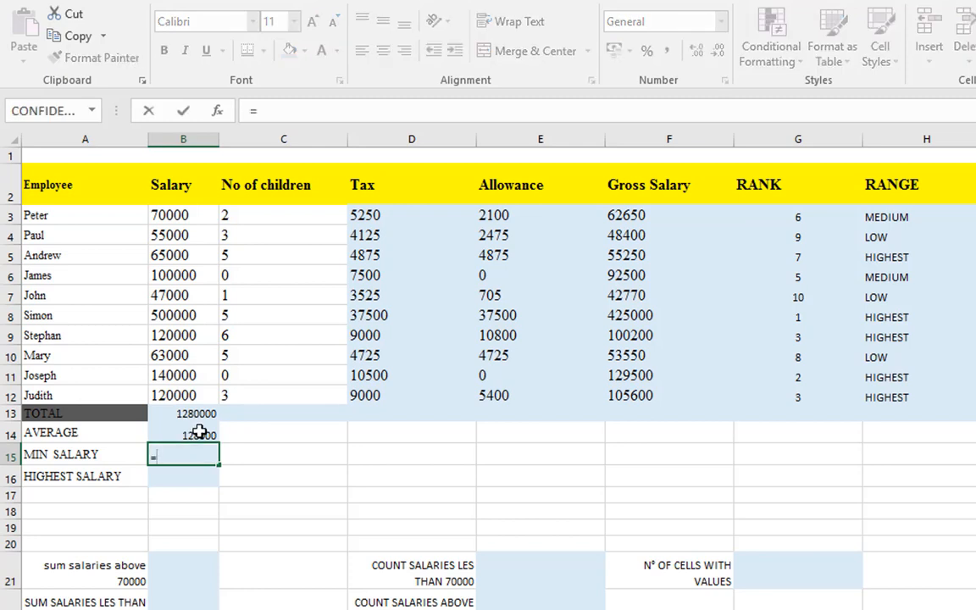
{"action": "type", "text": "MI"}
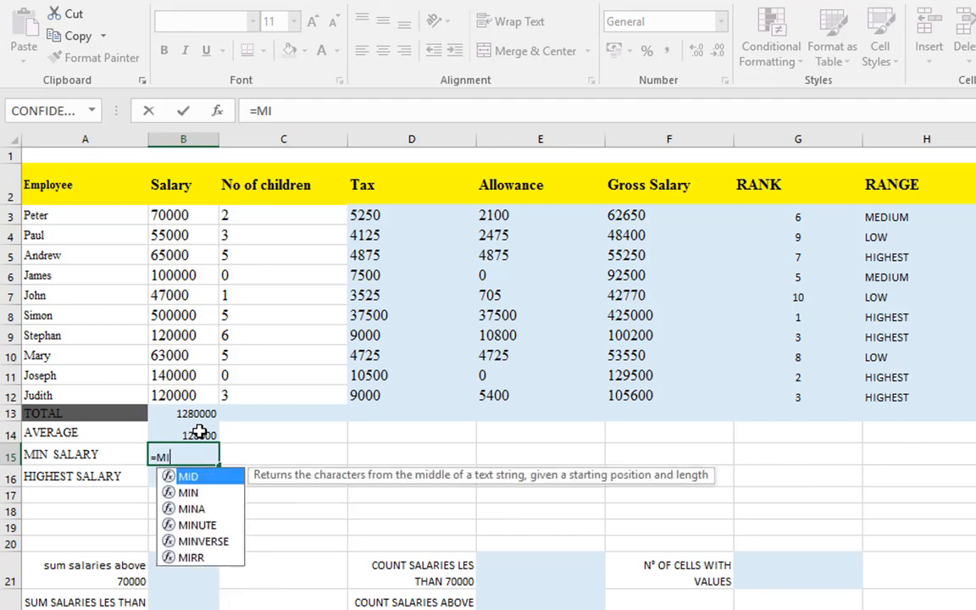
{"action": "type", "text": "N("}
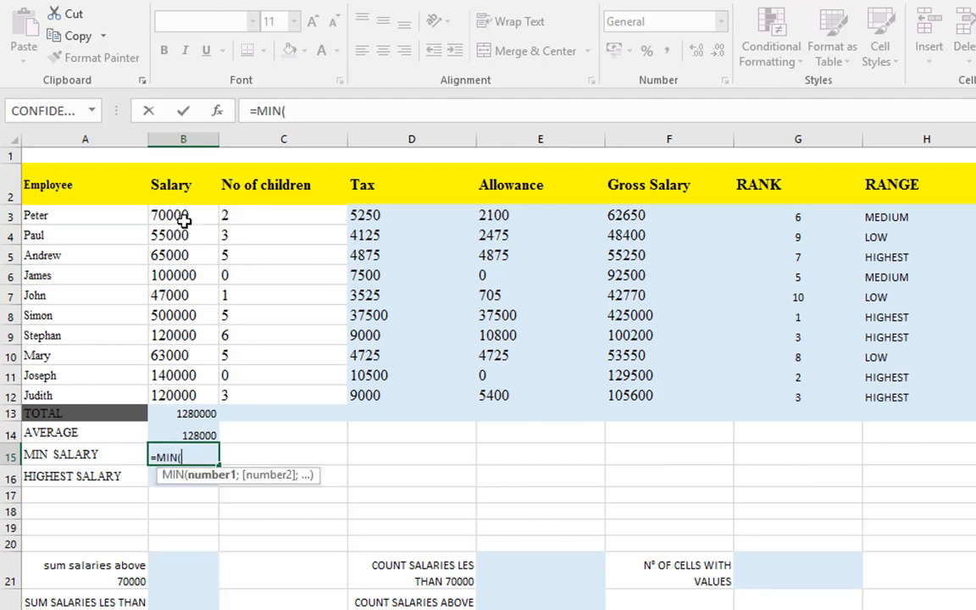
{"action": "left_click_drag", "start_coordinate": [187, 217], "coordinate": [202, 393]}
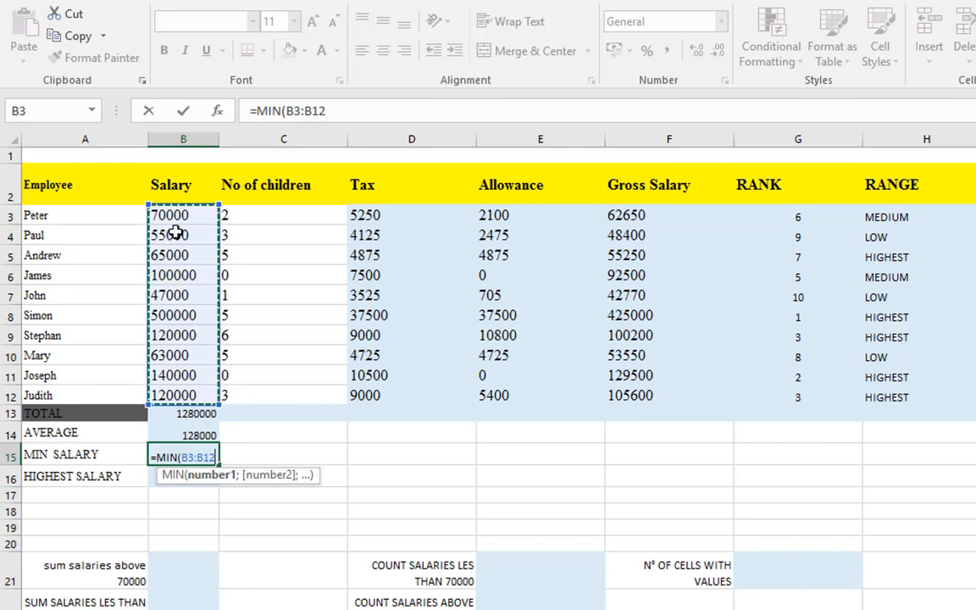
{"action": "key", "text": "Return"}
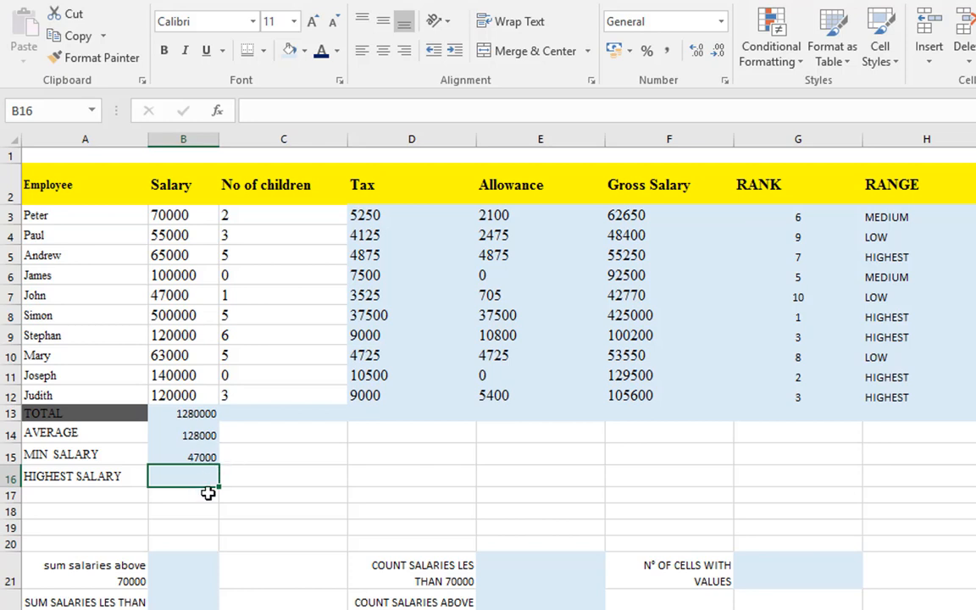
Find the highest salary of B3:B12 with the MAX function in cell B16
{"action": "type", "text": "="}
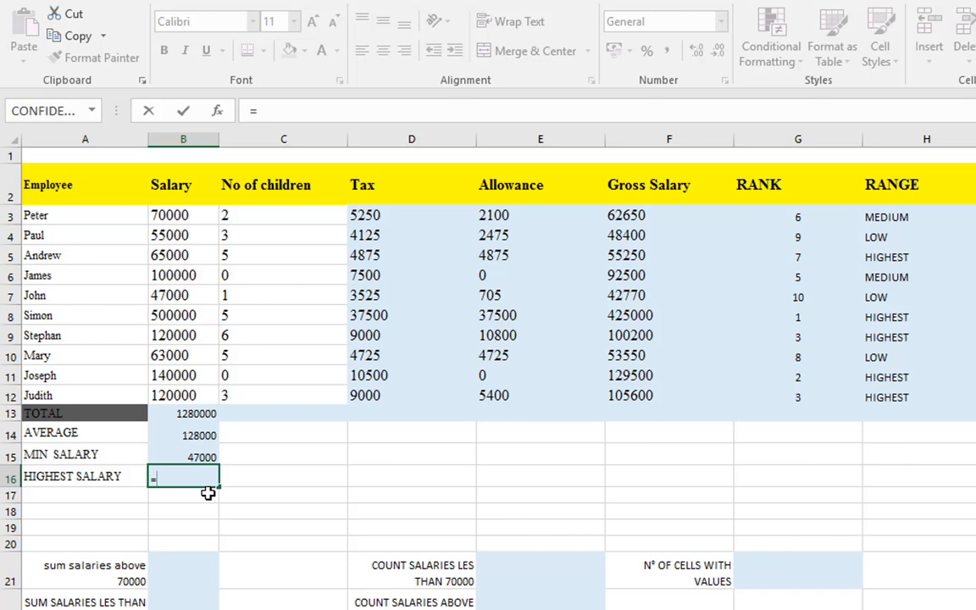
{"action": "type", "text": "MAX("}
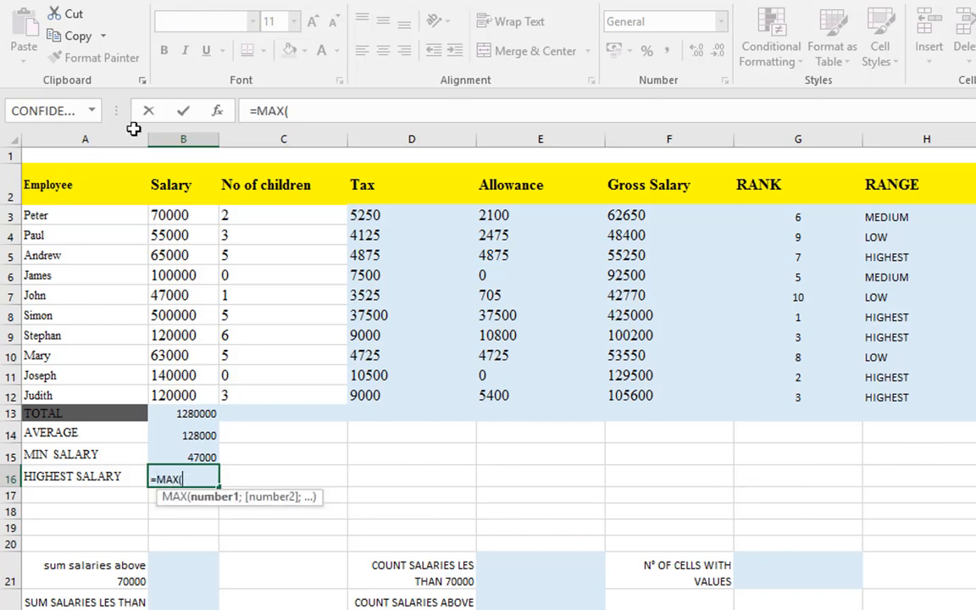
{"action": "left_click_drag", "start_coordinate": [170, 215], "coordinate": [171, 405]}
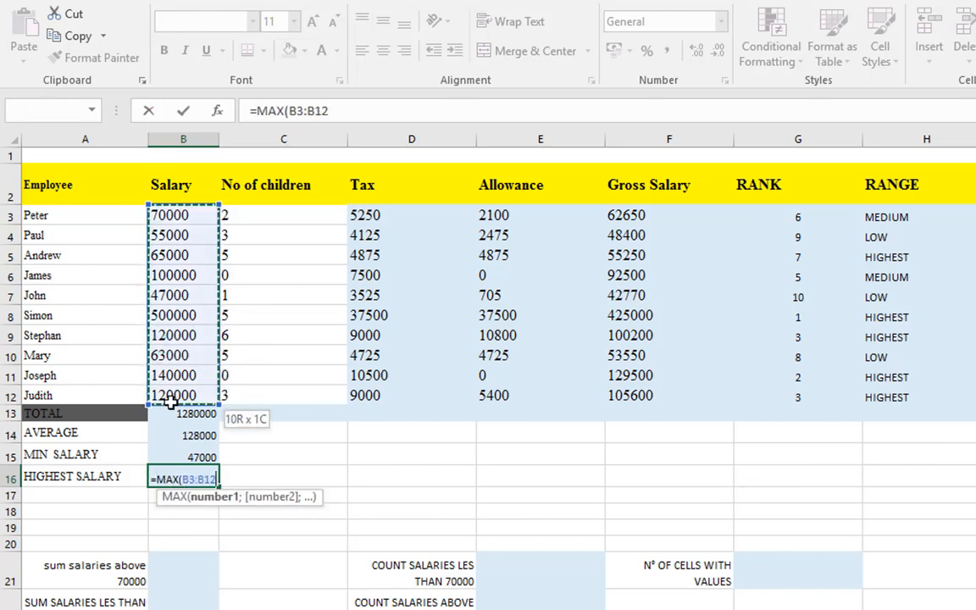
{"action": "key", "text": "Return"}
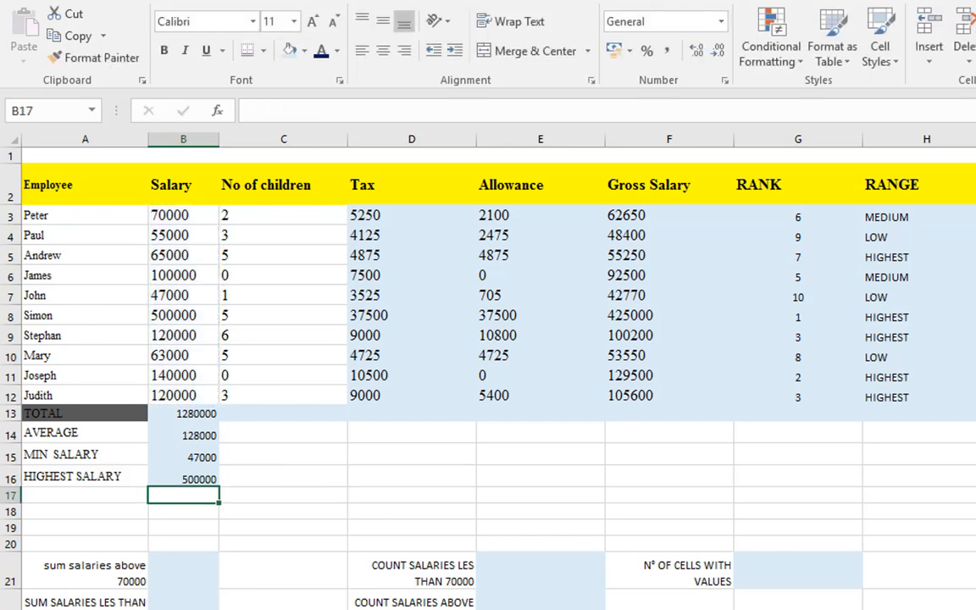
Examine the Salary column and its total in B13 in preparation for summing salaries above 70000 in B21
{"action": "left_click", "coordinate": [173, 578]}
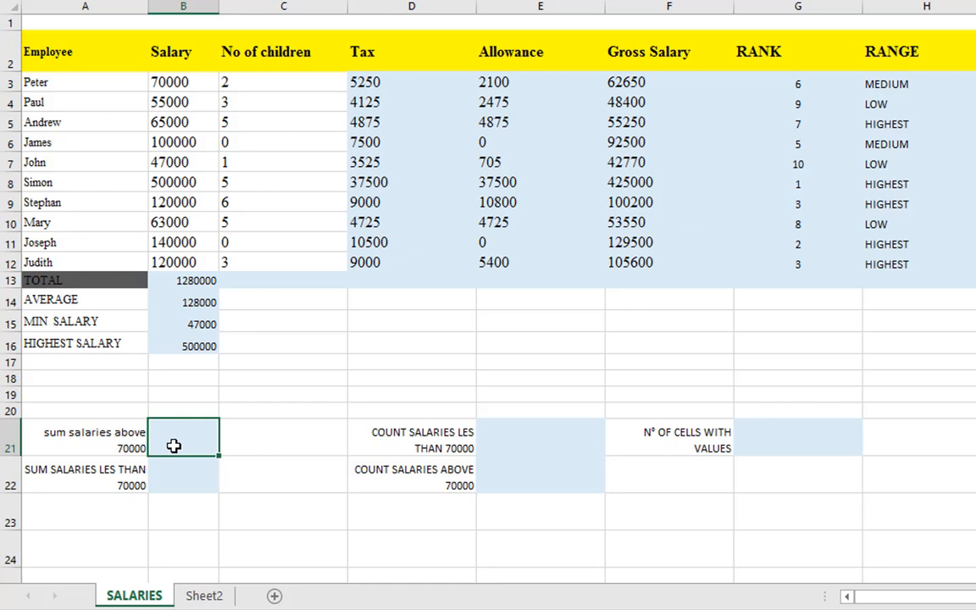
{"action": "left_click_drag", "start_coordinate": [164, 81], "coordinate": [196, 83]}
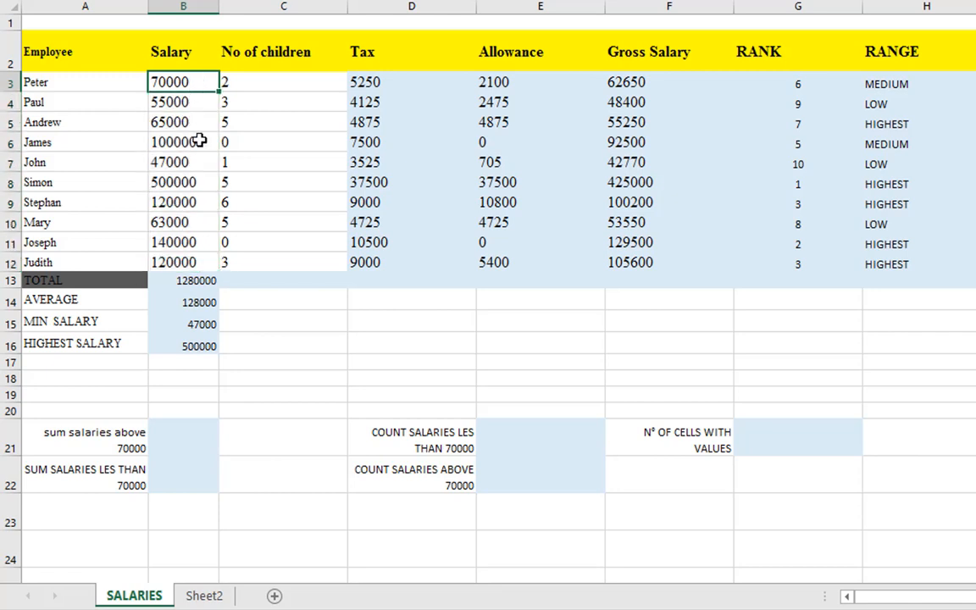
{"action": "left_click_drag", "start_coordinate": [198, 141], "coordinate": [203, 263]}
{"action": "left_click", "coordinate": [188, 281]}
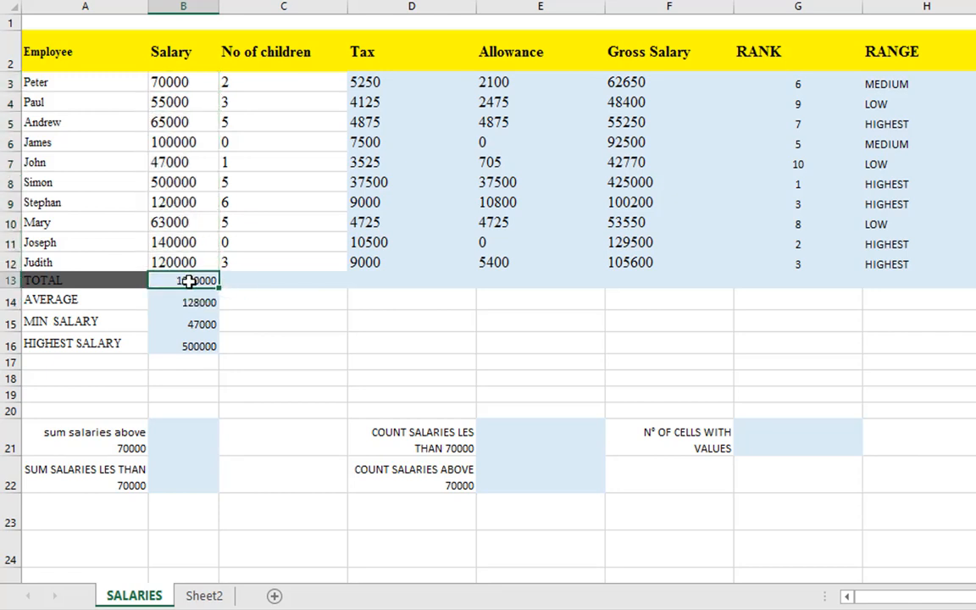
{"action": "scroll", "coordinate": [189, 282], "scroll_direction": "up", "scroll_amount": 1}
{"action": "scroll", "coordinate": [186, 298], "scroll_direction": "up", "scroll_amount": 1}
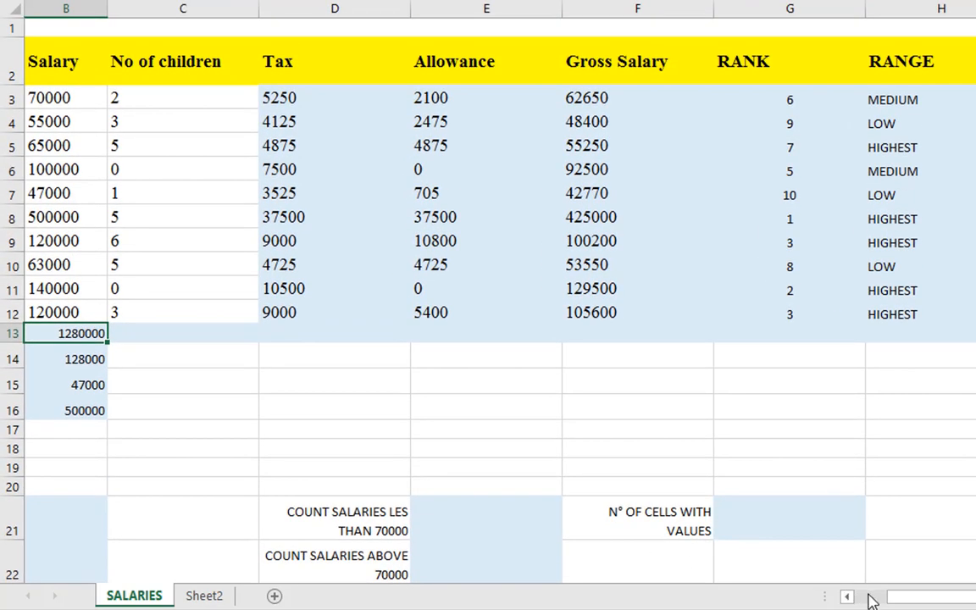
{"action": "left_click_drag", "start_coordinate": [873, 599], "coordinate": [858, 599]}
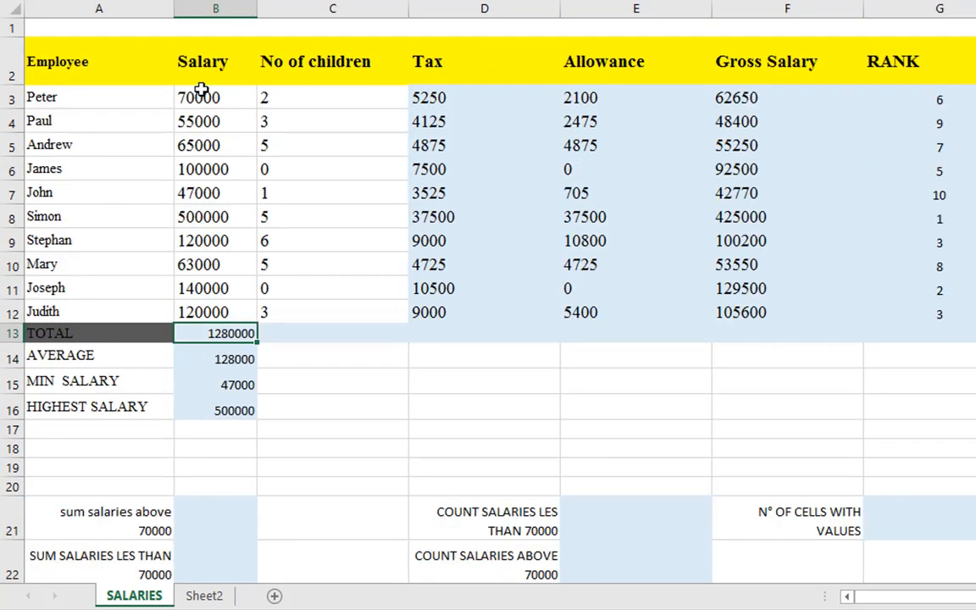
Sum the salaries in B3:B12 that are above 70000 with a SUMIF formula in cell B21, using the criterion ">70000"
{"action": "left_click_drag", "start_coordinate": [201, 89], "coordinate": [209, 302]}
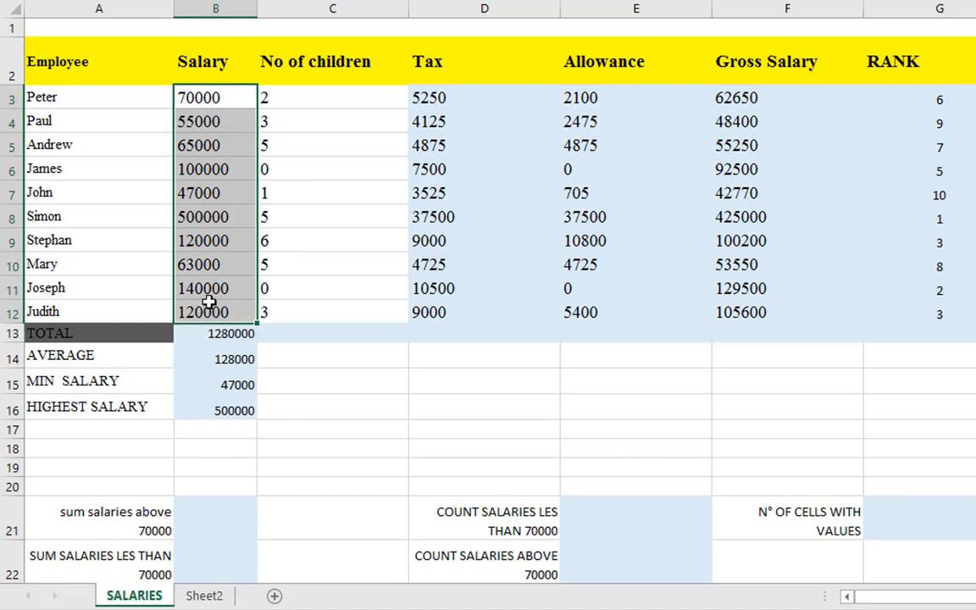
{"action": "left_click", "coordinate": [190, 516]}
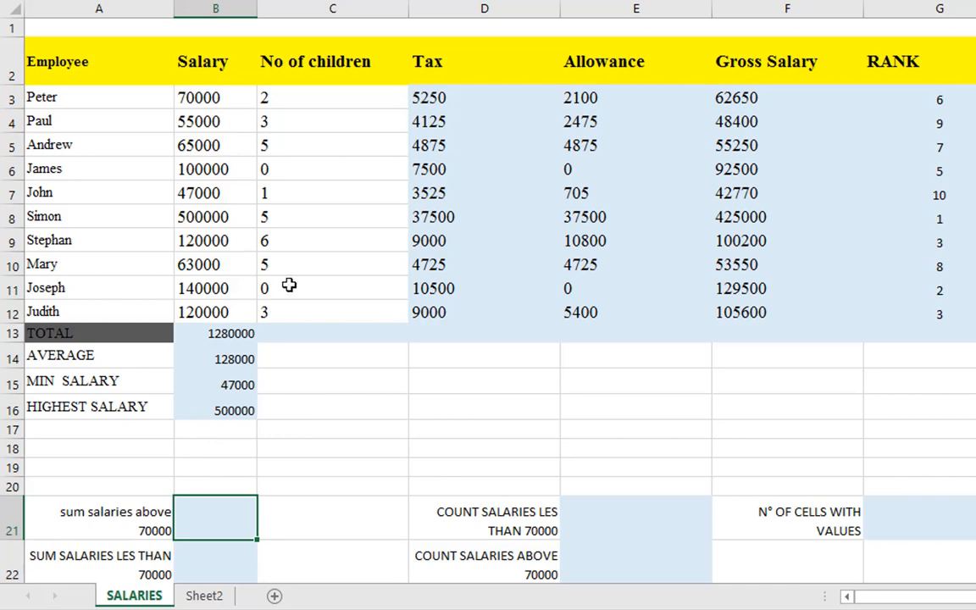
{"action": "type", "text": "=SUM"}
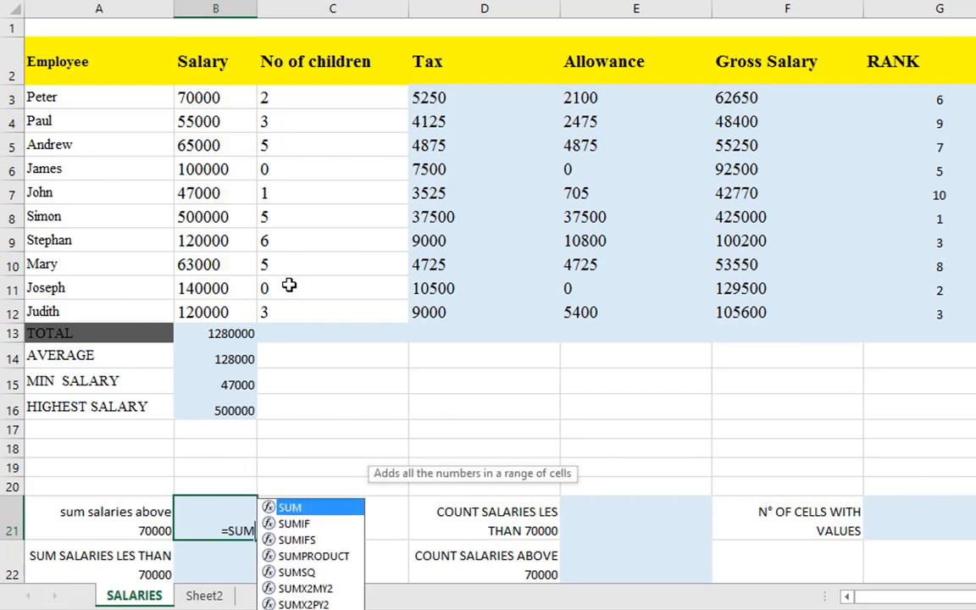
{"action": "type", "text": "IF("}
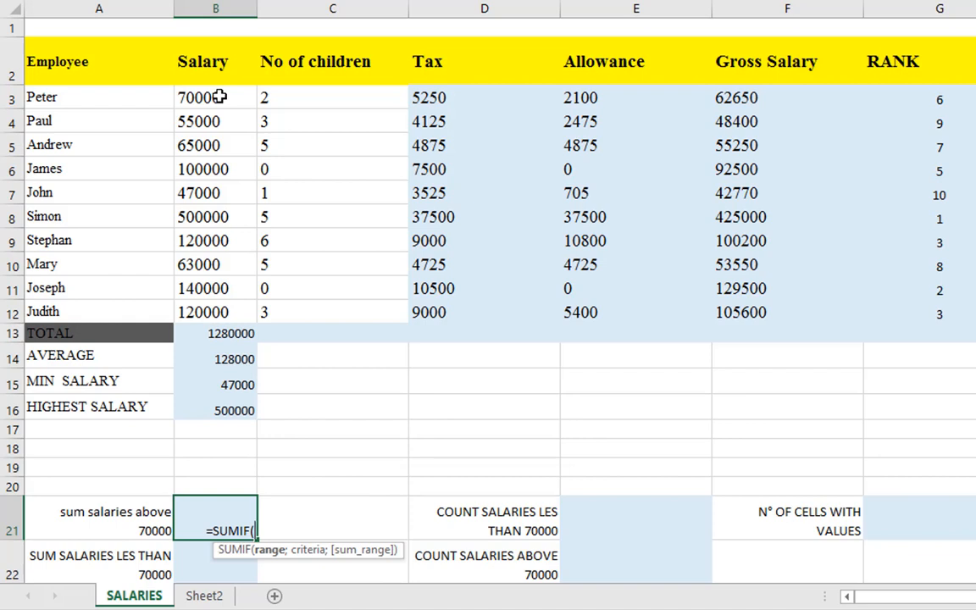
{"action": "left_click_drag", "start_coordinate": [219, 97], "coordinate": [222, 312]}
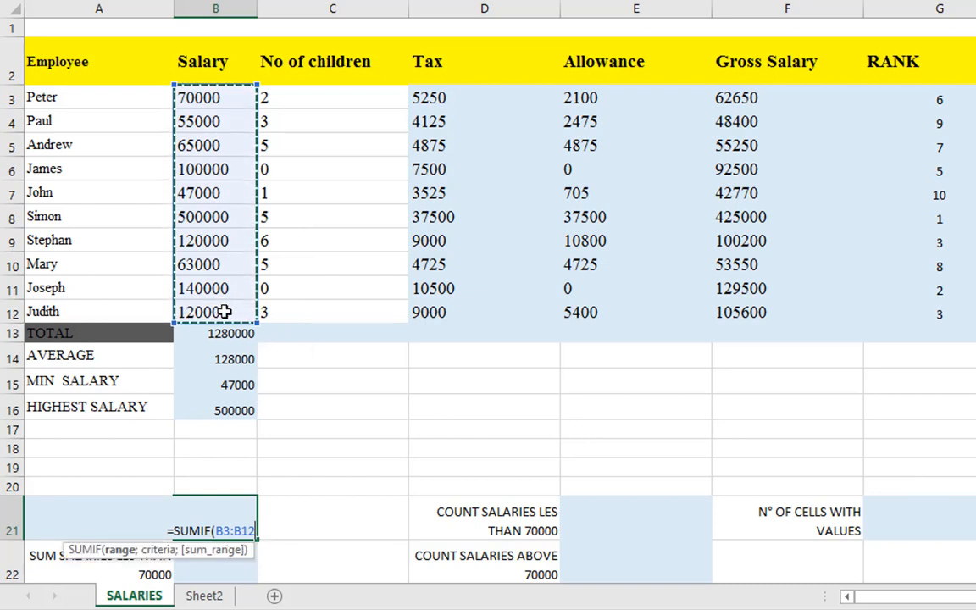
{"action": "type", "text": ","}
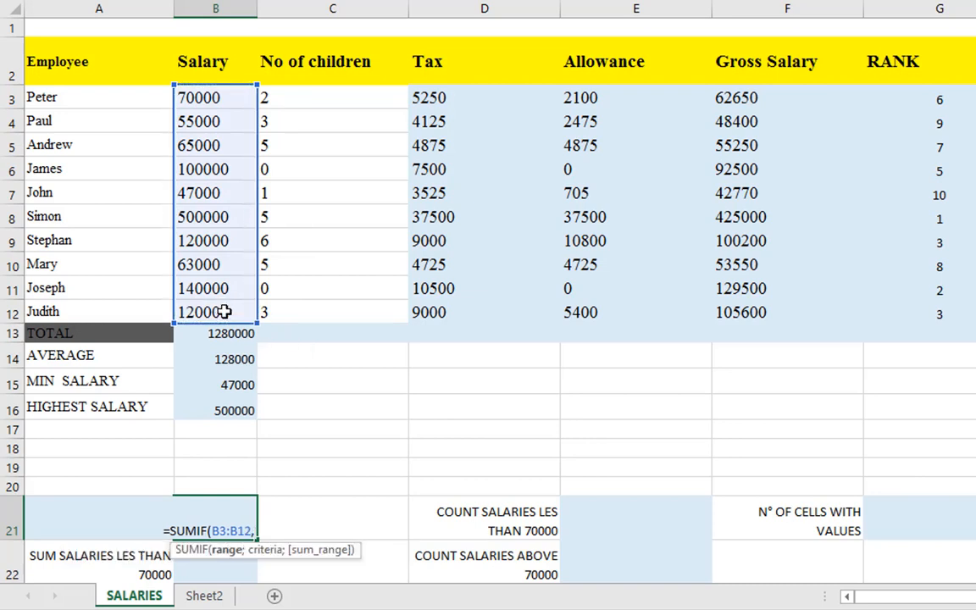
{"action": "key", "text": "BackSpace"}
{"action": "type", "text": ";"}
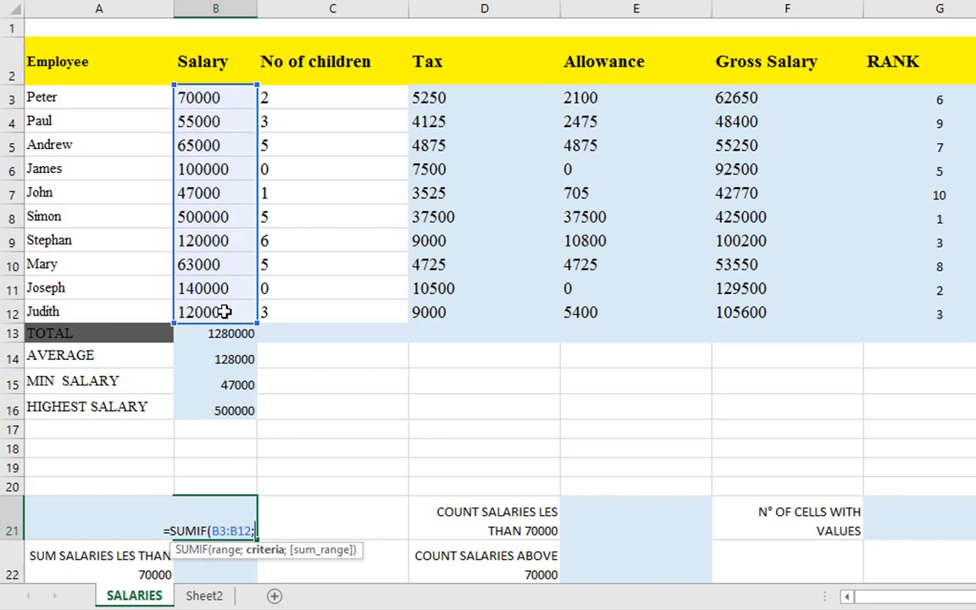
{"action": "type", "text": "\""}
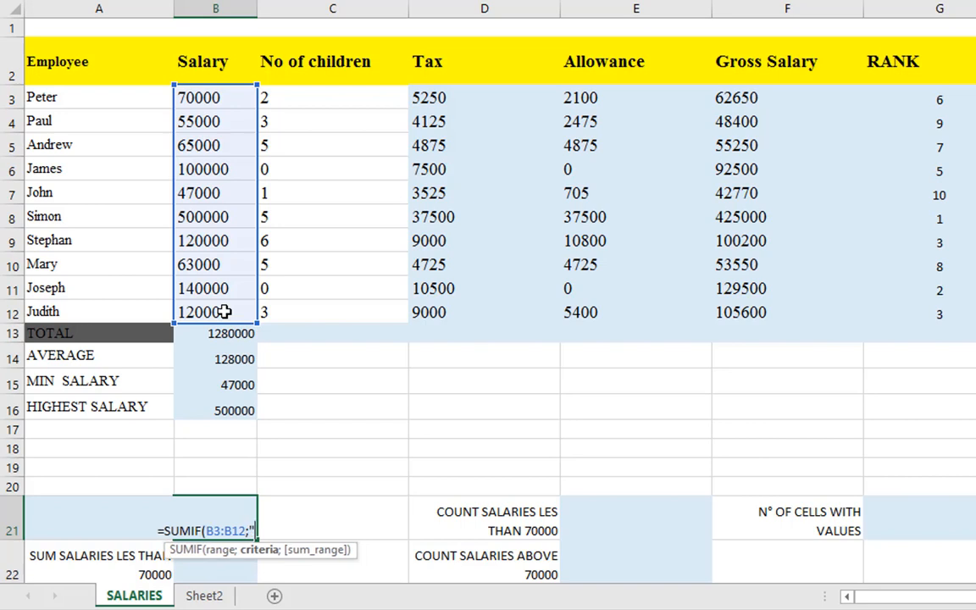
{"action": "type", "text": ">"}
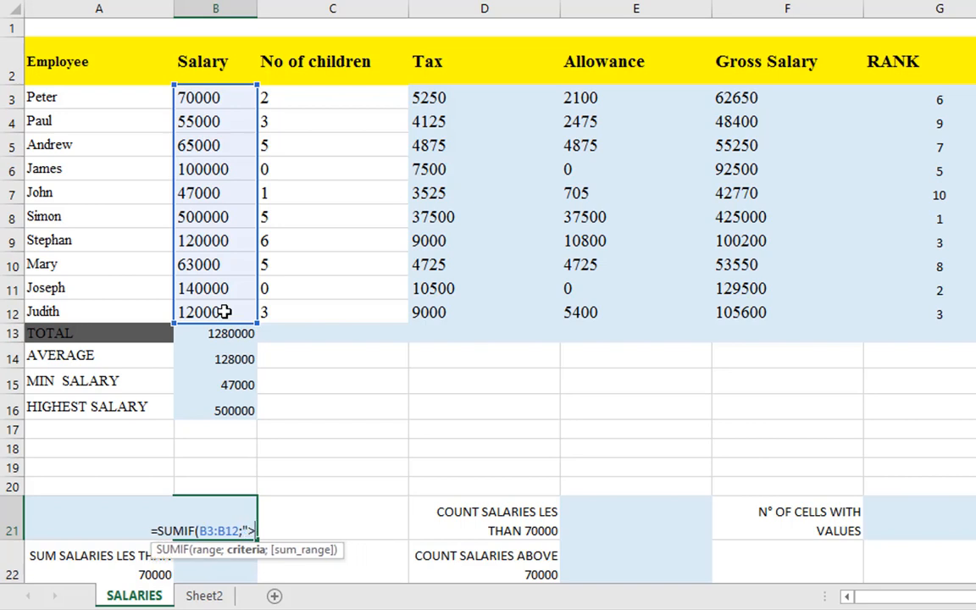
{"action": "type", "text": "70000"}
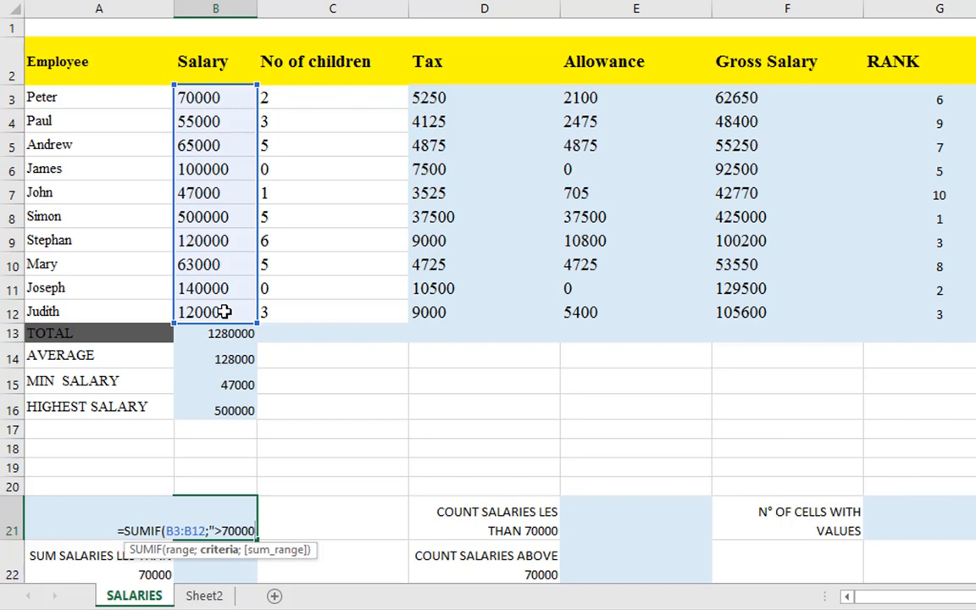
{"action": "type", "text": "\")"}
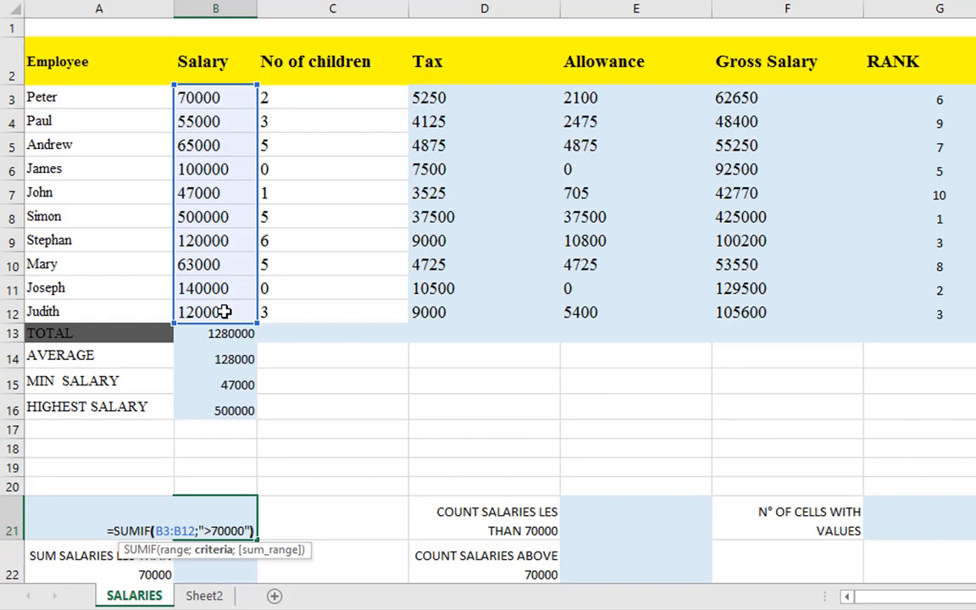
{"action": "key", "text": "Return"}
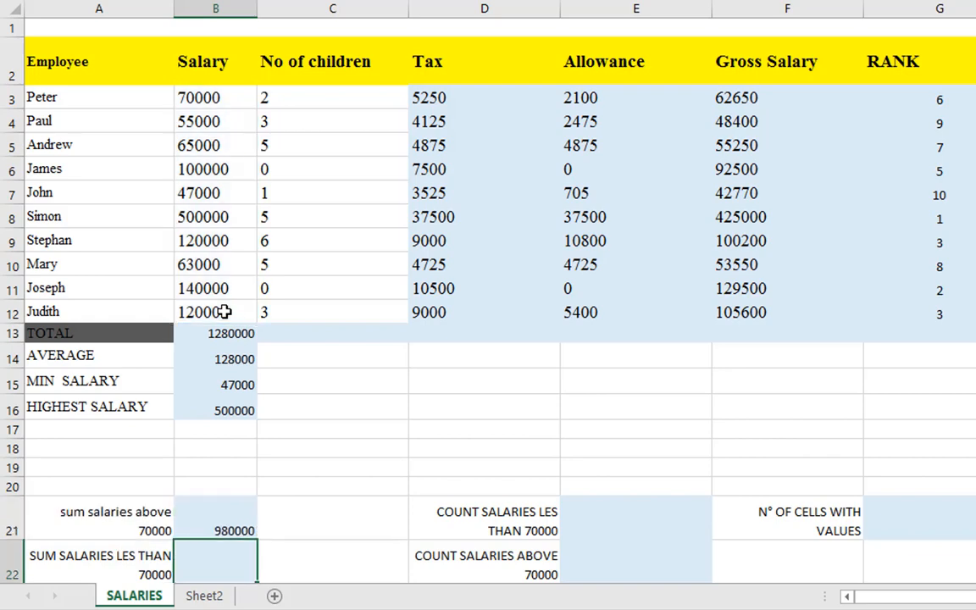
Check the SUMIF formula and result in B21 against the salaries in B3:B12 that are not above 70000
{"action": "scroll", "coordinate": [224, 436], "scroll_direction": "down", "scroll_amount": 1}
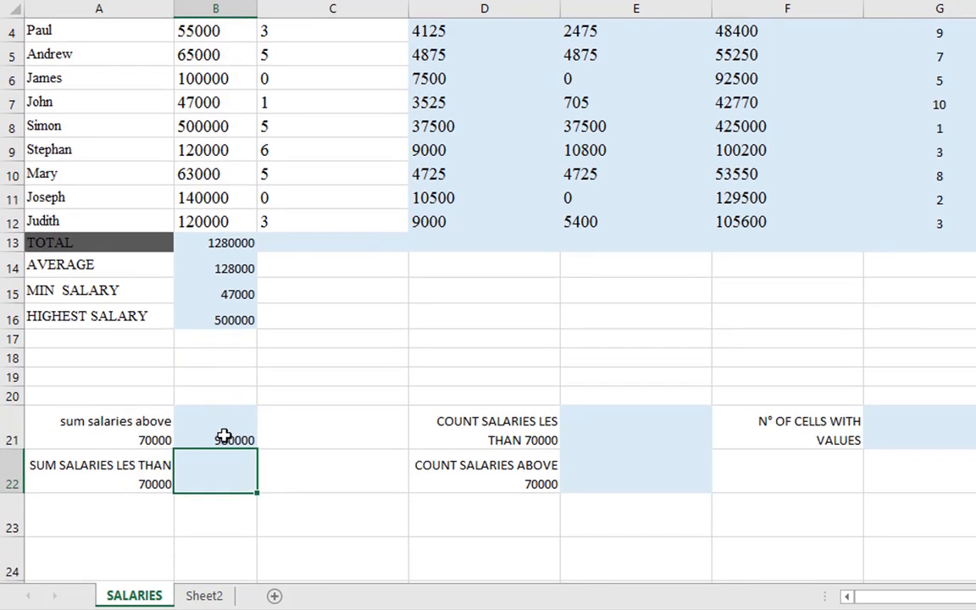
{"action": "left_click", "coordinate": [224, 435]}
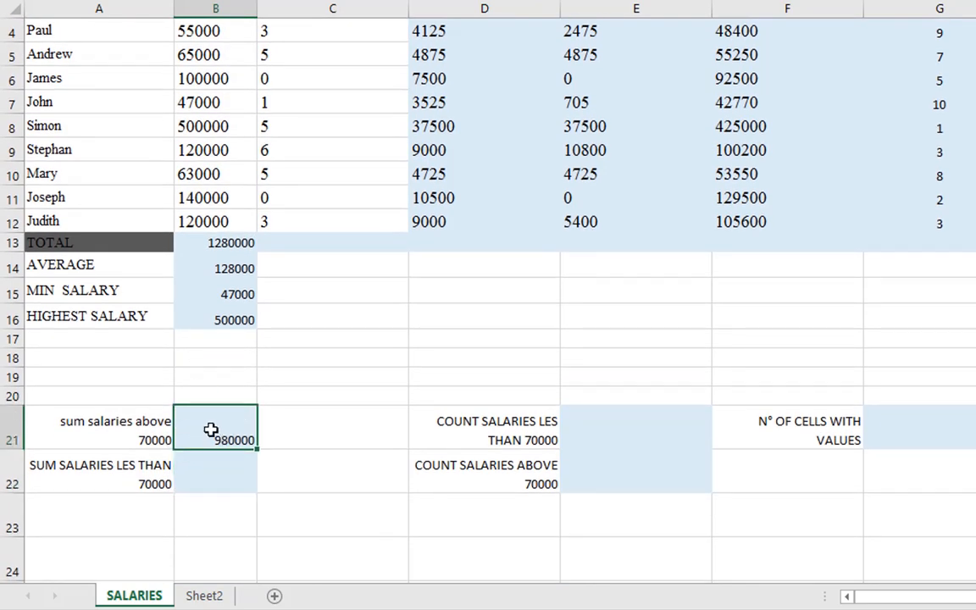
{"action": "scroll", "coordinate": [209, 430], "scroll_direction": "up", "scroll_amount": 1}
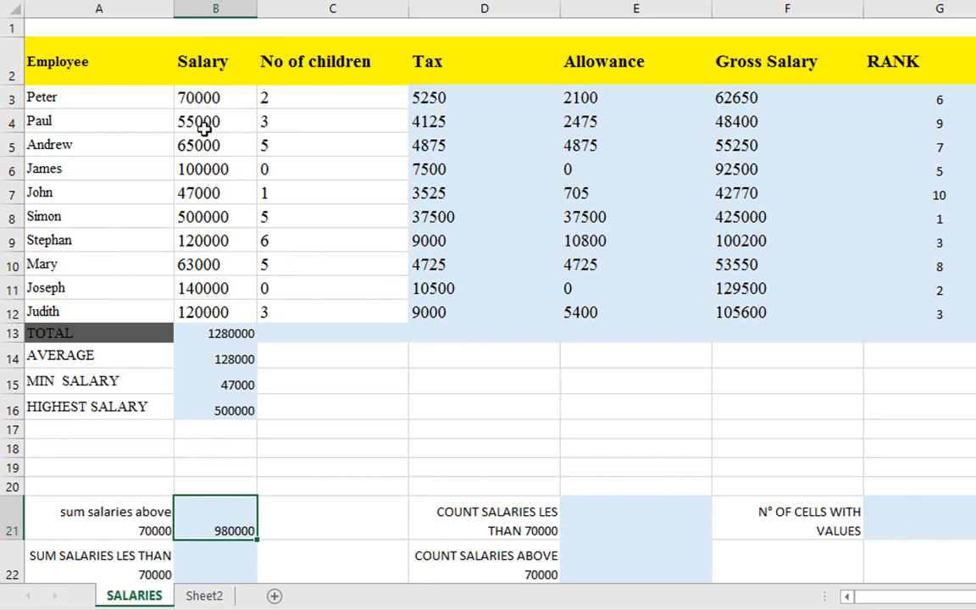
{"action": "left_click", "coordinate": [206, 122]}
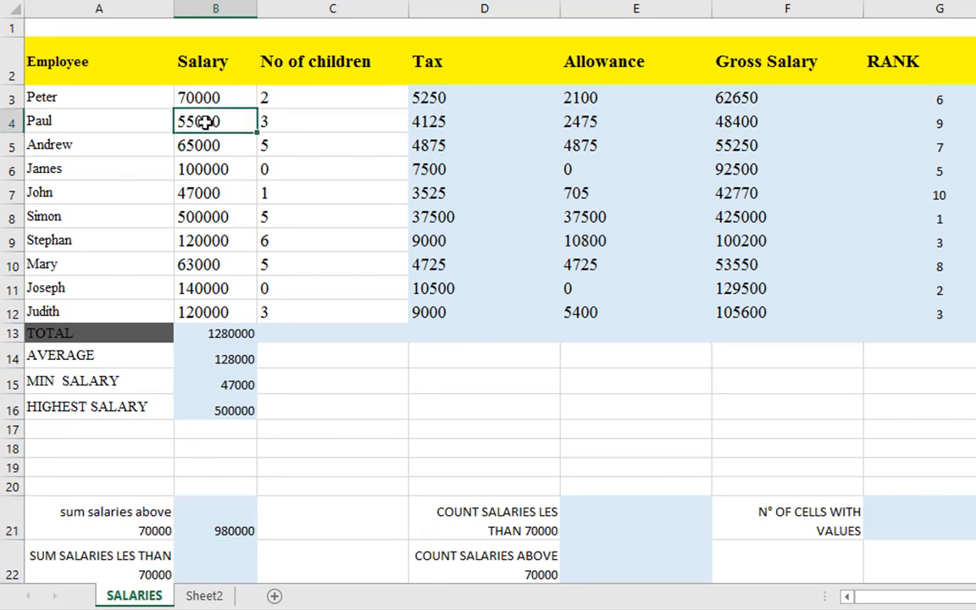
{"action": "left_click", "coordinate": [210, 146], "text": "ctrl"}
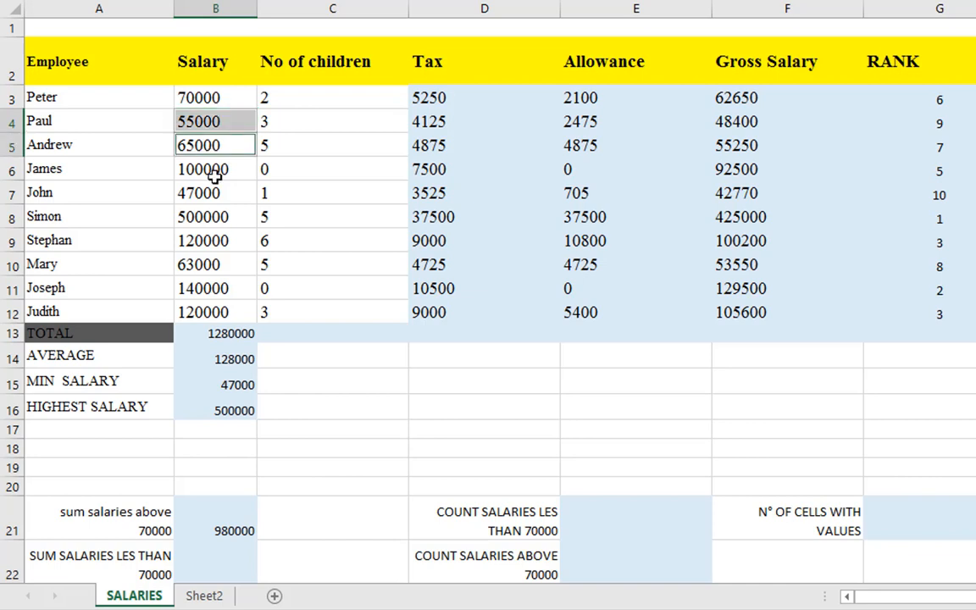
{"action": "left_click", "coordinate": [214, 193], "text": "ctrl"}
{"action": "left_click", "coordinate": [210, 266], "text": "ctrl"}
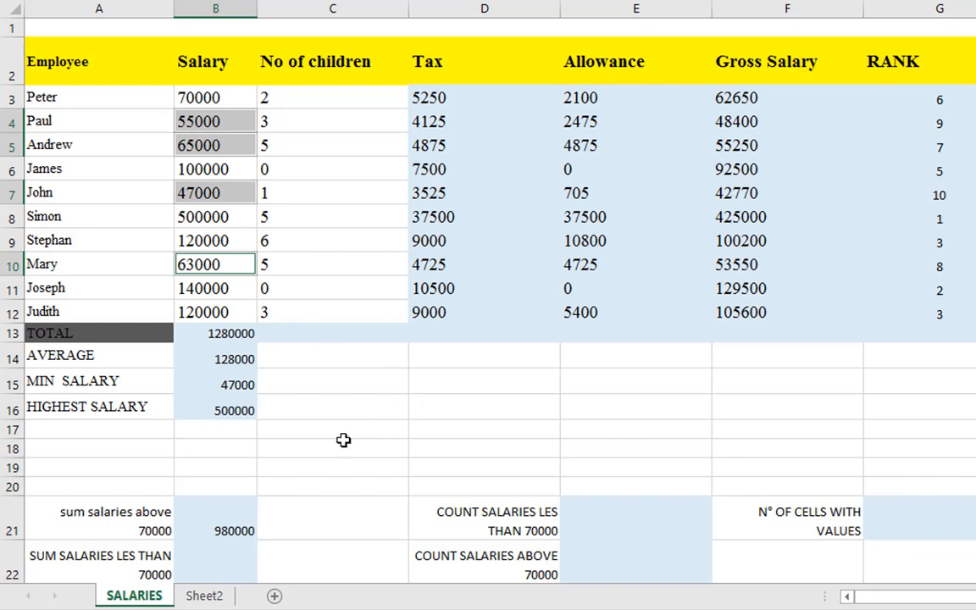
{"action": "left_click", "coordinate": [228, 97], "text": "ctrl"}
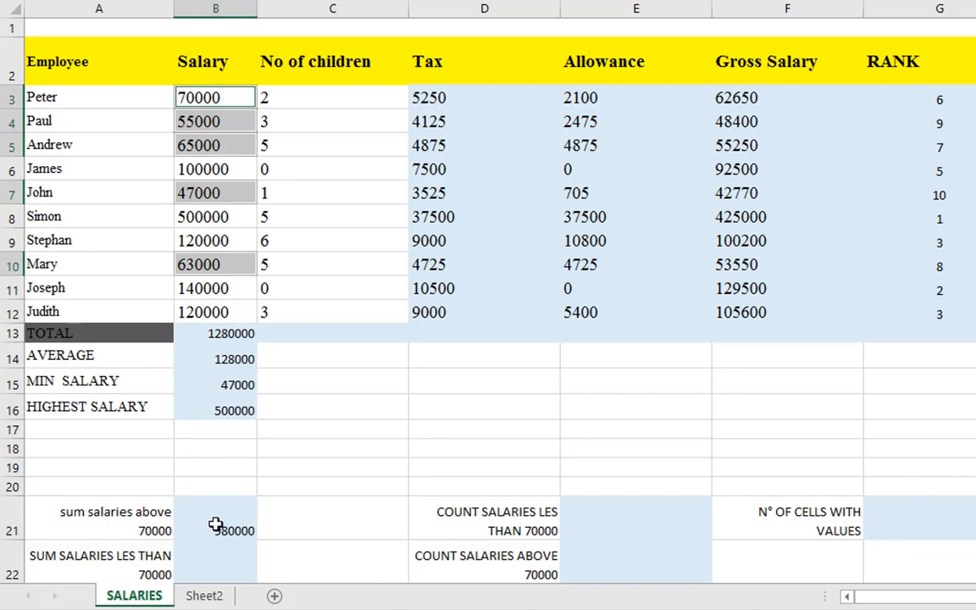
{"action": "left_click", "coordinate": [216, 525]}
{"action": "double_click", "coordinate": [216, 525]}
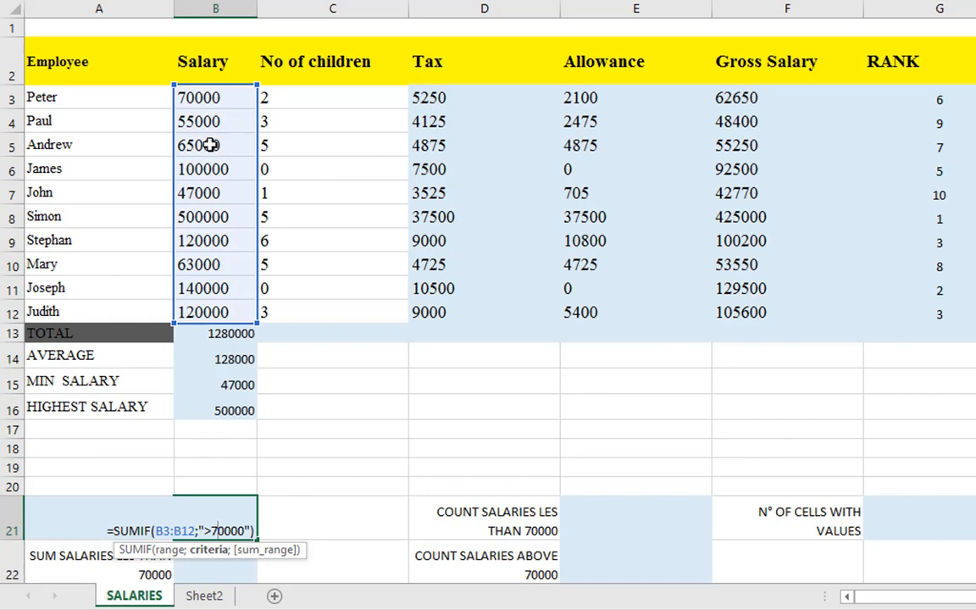
{"action": "key", "text": "Return"}
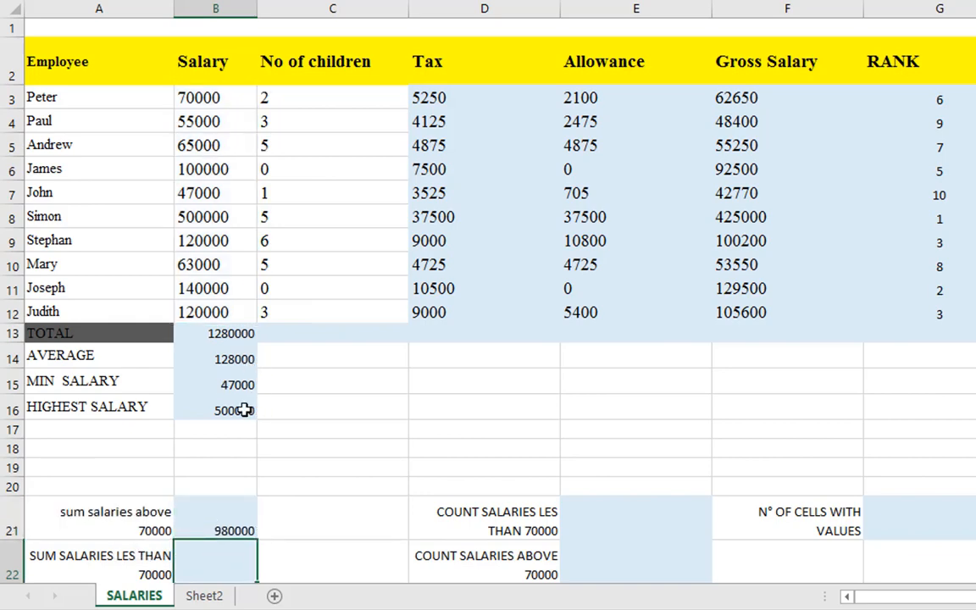
Fill the SUMIF formula from B21 down into B22
{"action": "scroll", "coordinate": [220, 406], "scroll_direction": "down", "scroll_amount": 2}
{"action": "scroll", "coordinate": [193, 407], "scroll_direction": "up", "scroll_amount": 2}
{"action": "left_click", "coordinate": [202, 518]}
{"action": "left_click_drag", "start_coordinate": [259, 539], "coordinate": [257, 573]}
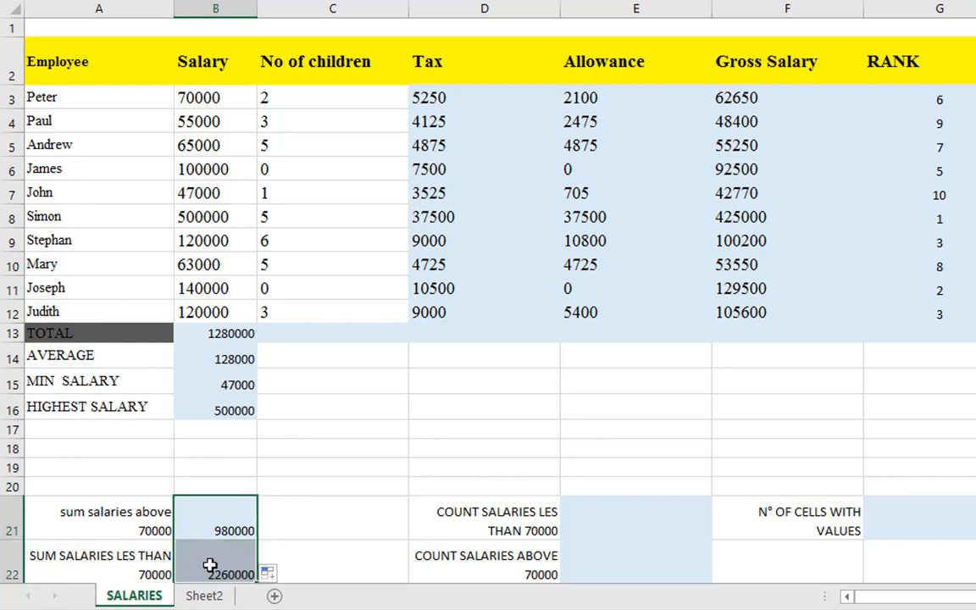
{"action": "left_click", "coordinate": [227, 573]}
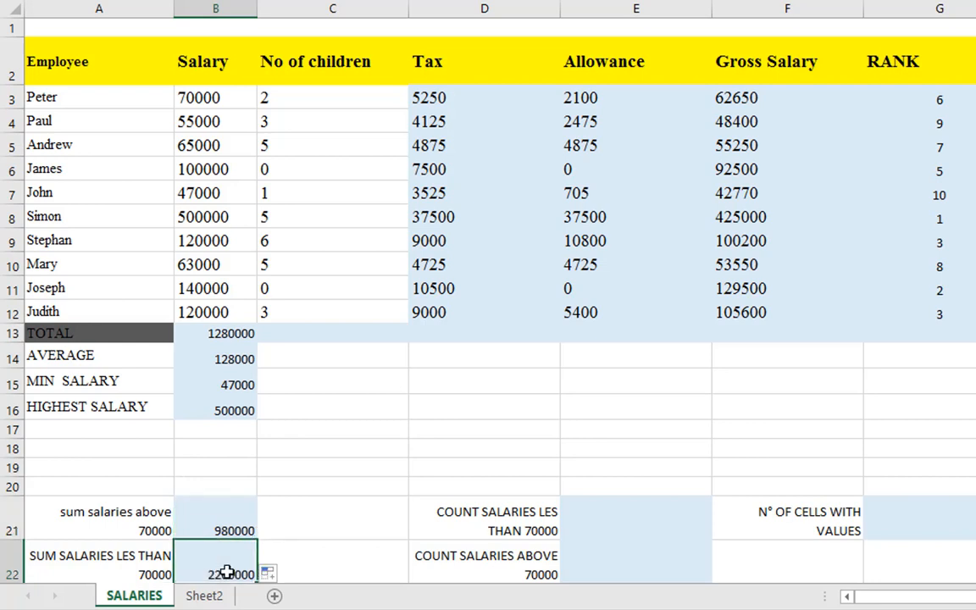
Replace the formula in B22 with the start of a SUMIF formula that takes B3:B12 as its range
{"action": "double_click", "coordinate": [227, 573]}
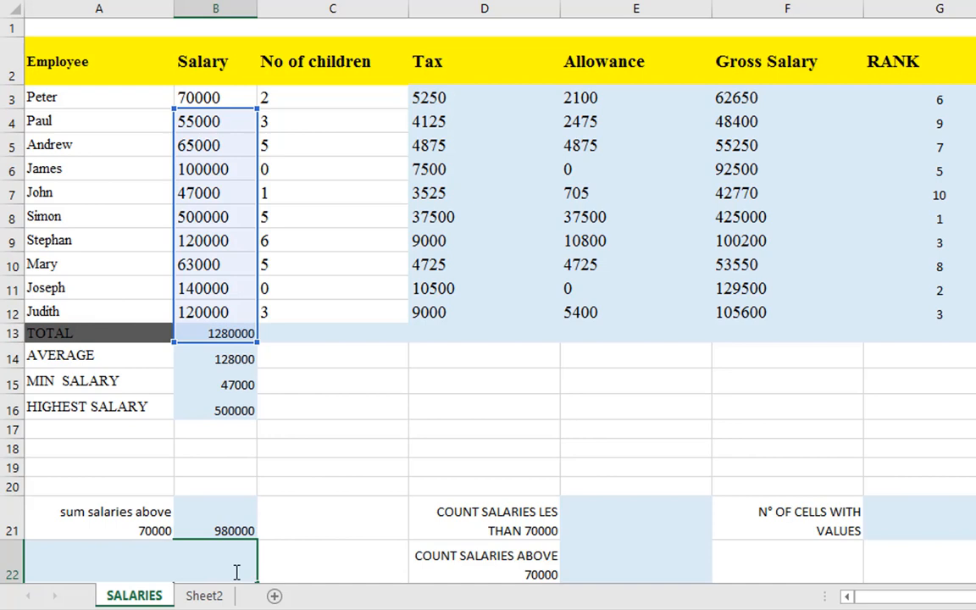
{"action": "type", "text": "="}
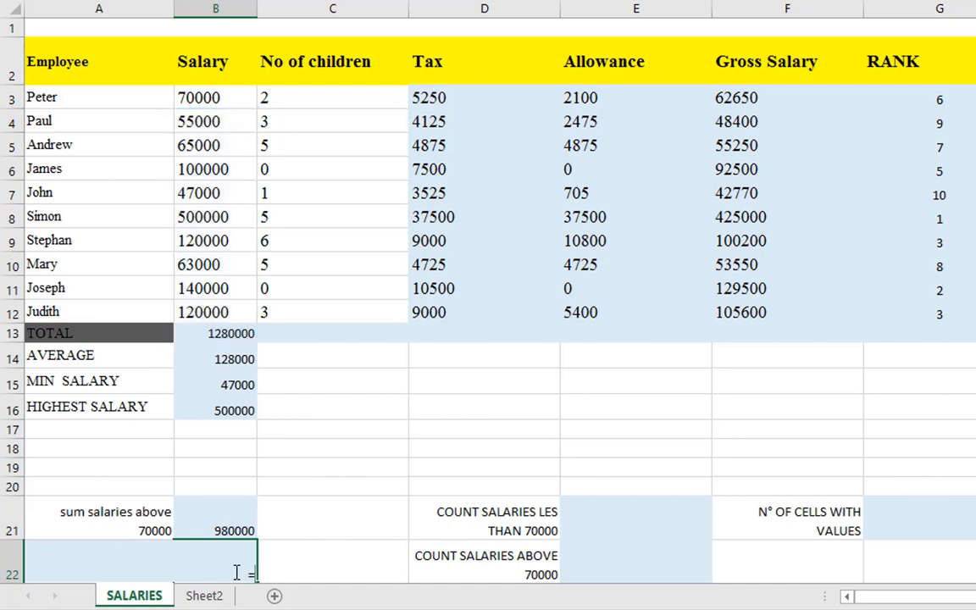
{"action": "type", "text": "SUMIF"}
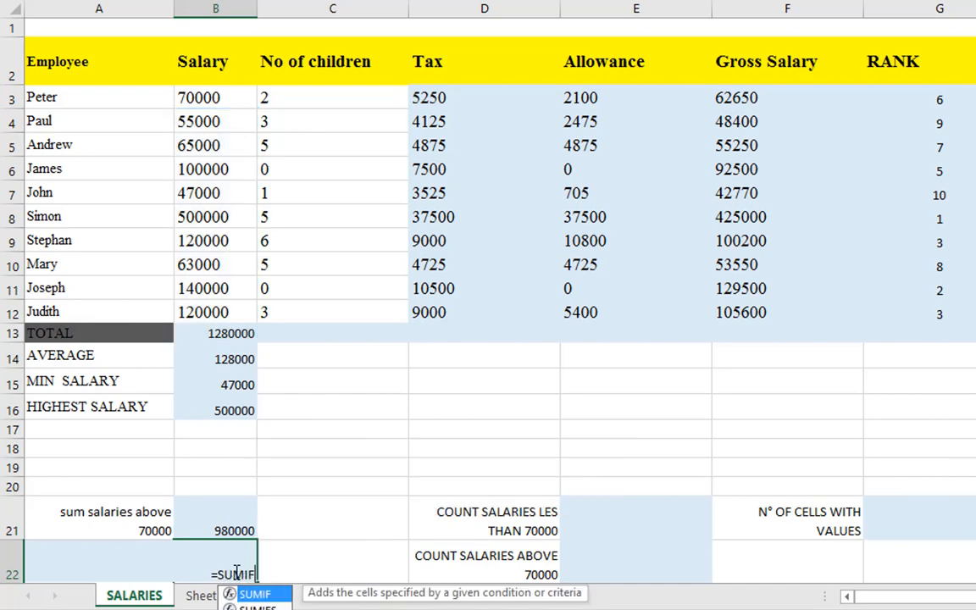
{"action": "type", "text": "("}
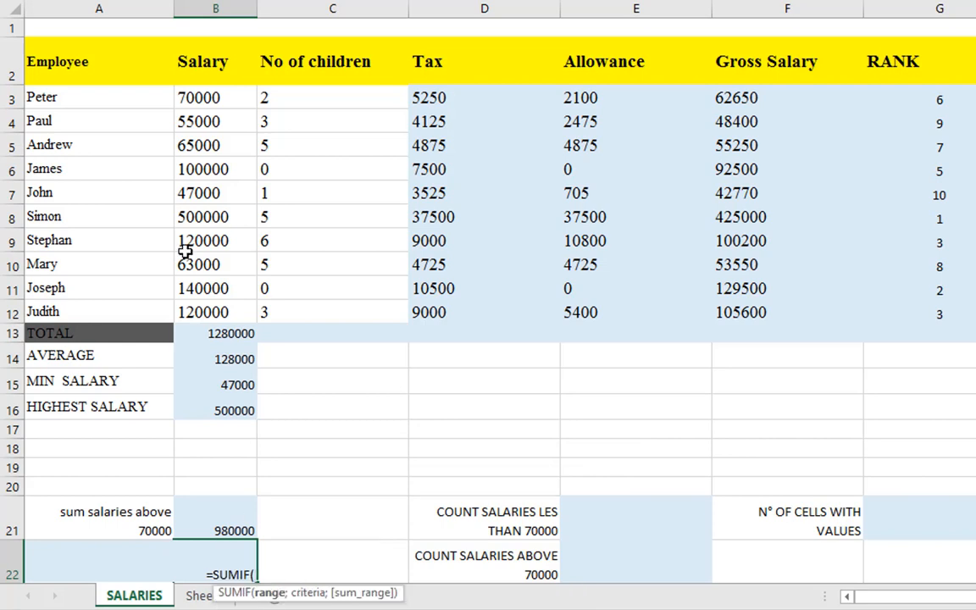
{"action": "left_click_drag", "start_coordinate": [220, 94], "coordinate": [244, 311]}
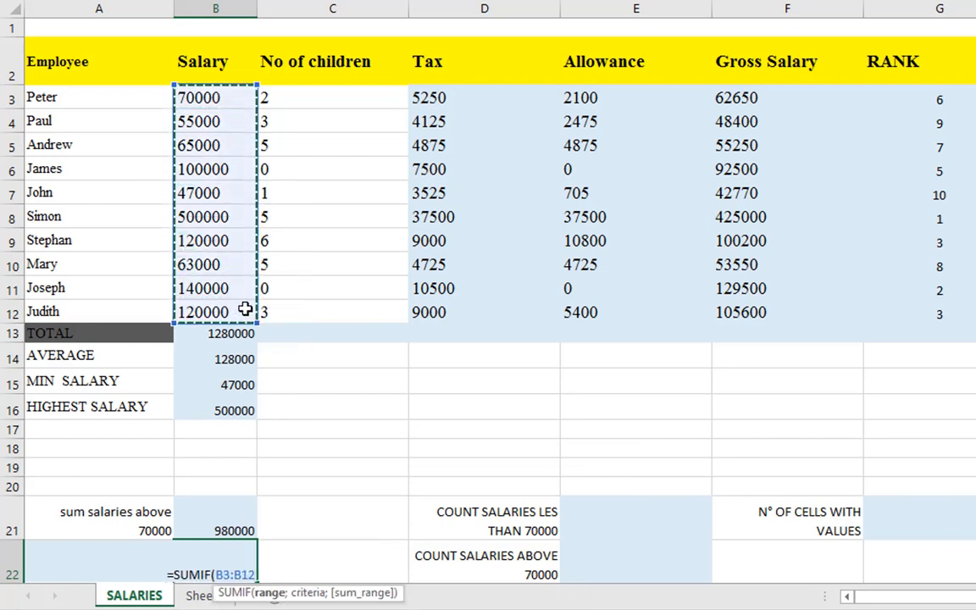
{"action": "type", "text": ";"}
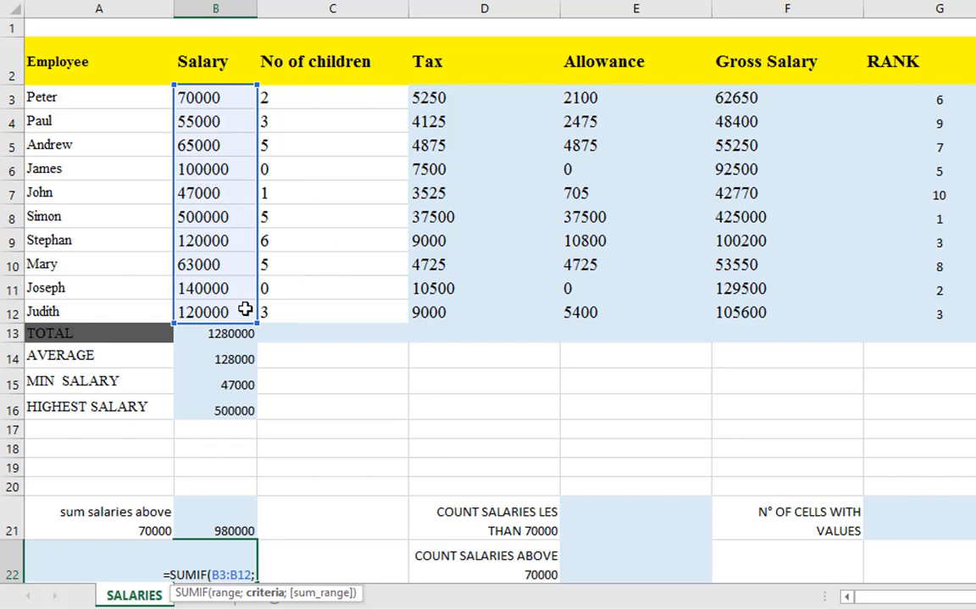
{"action": "type", "text": "<"}
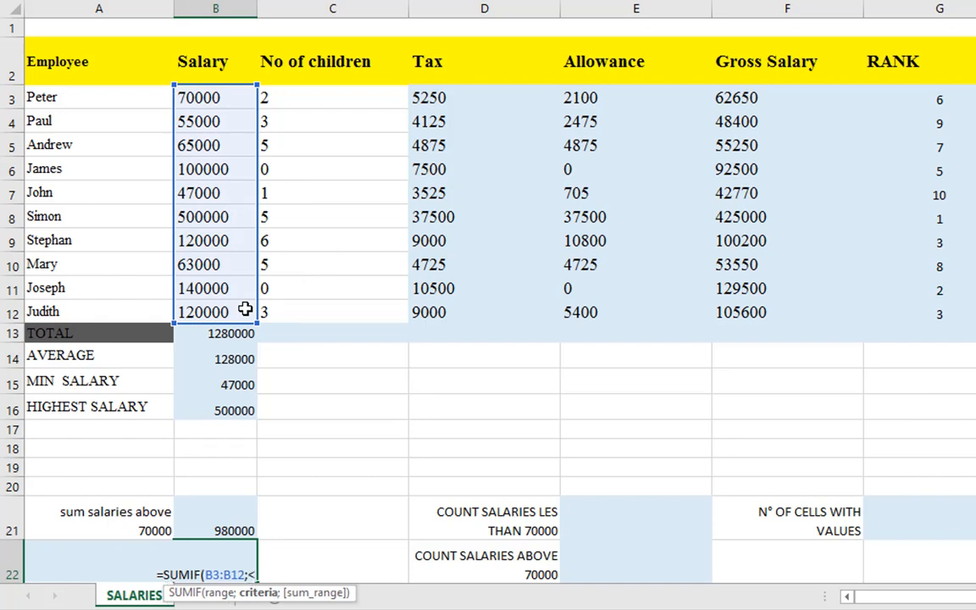
Complete the SUMIF formula in B22 with the criterion "<70000" to sum the salaries less than 70000
{"action": "key", "text": "BackSpace"}
{"action": "type", "text": "#"}
{"action": "key", "text": "BackSpace"}
{"action": "type", "text": "<700"}
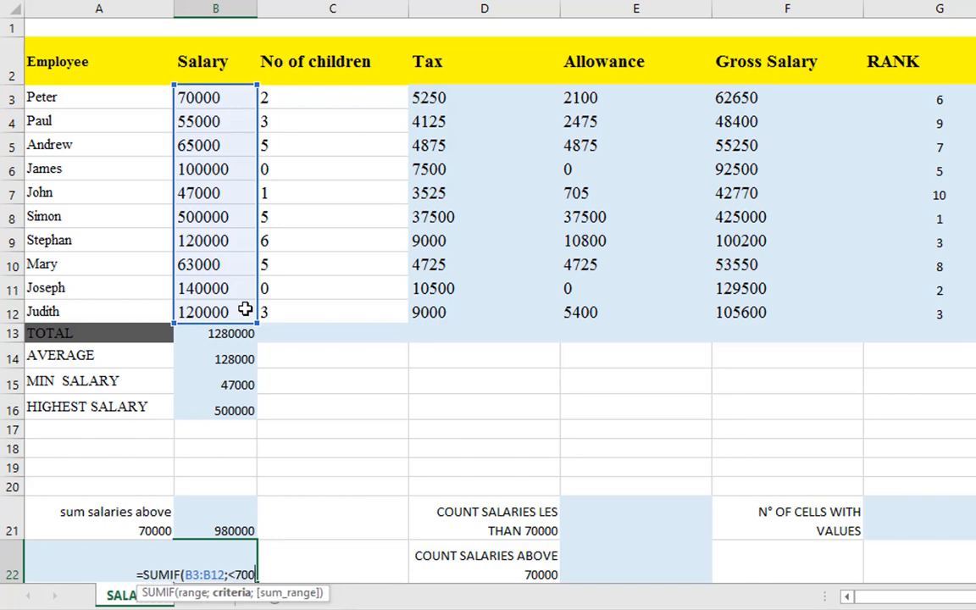
{"action": "type", "text": "00#"}
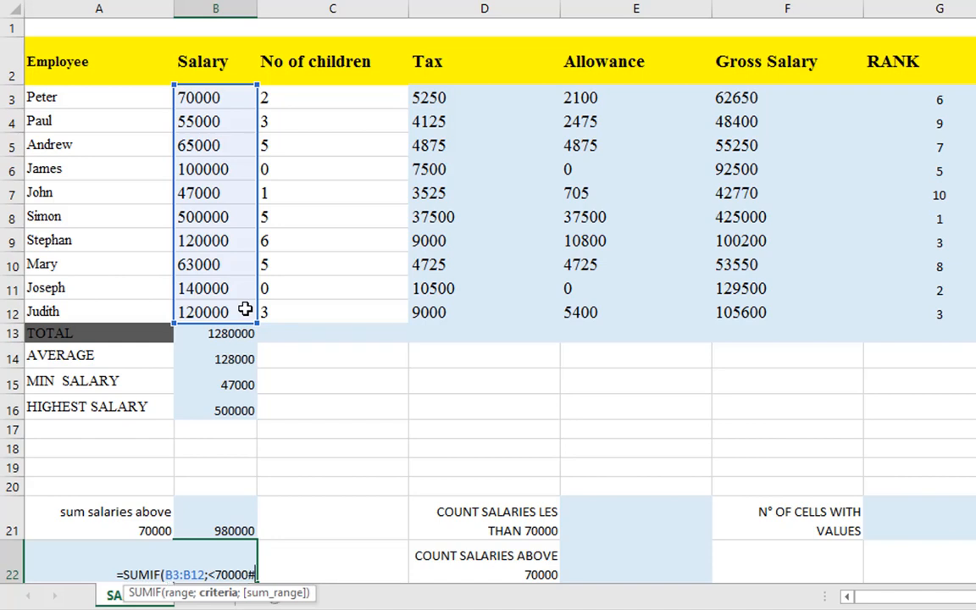
{"action": "key", "text": "BackSpace"}
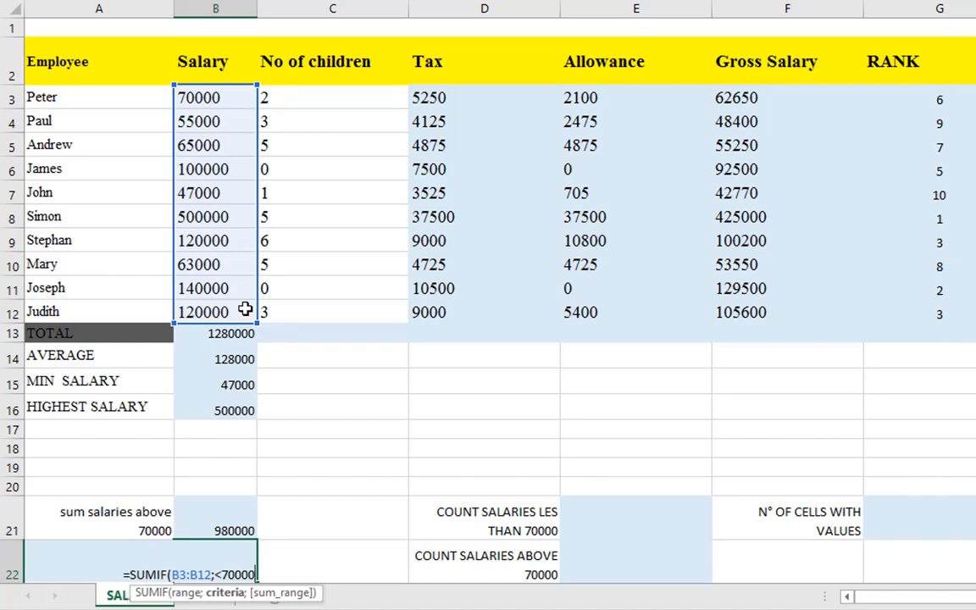
{"action": "type", "text": "\""}
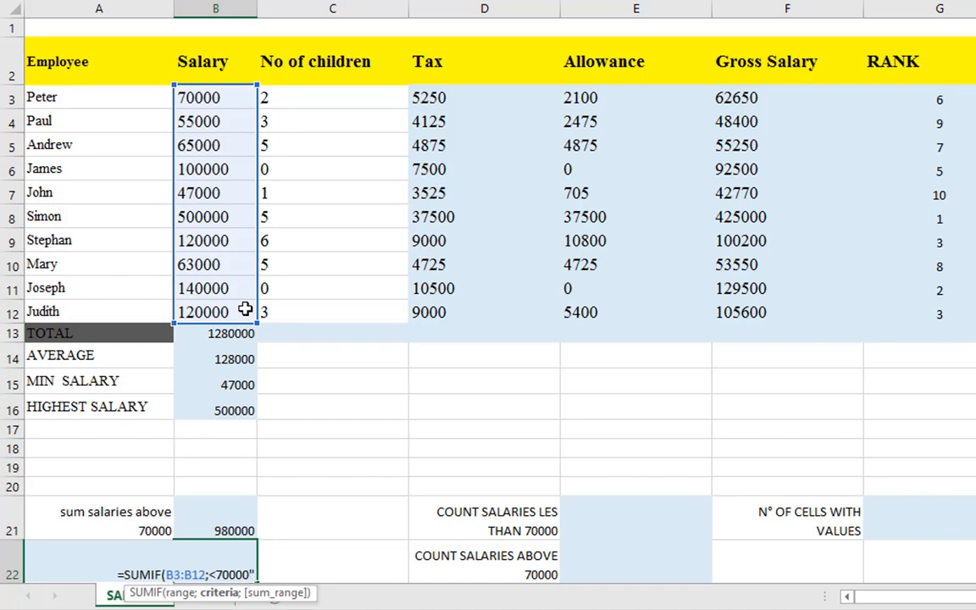
{"action": "type", "text": ")"}
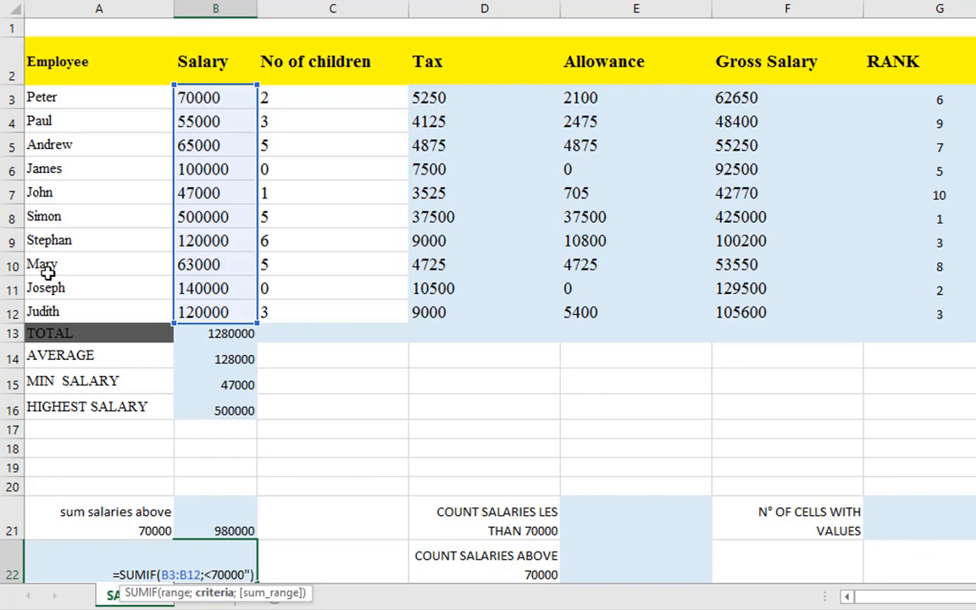
{"action": "key", "text": "Return"}
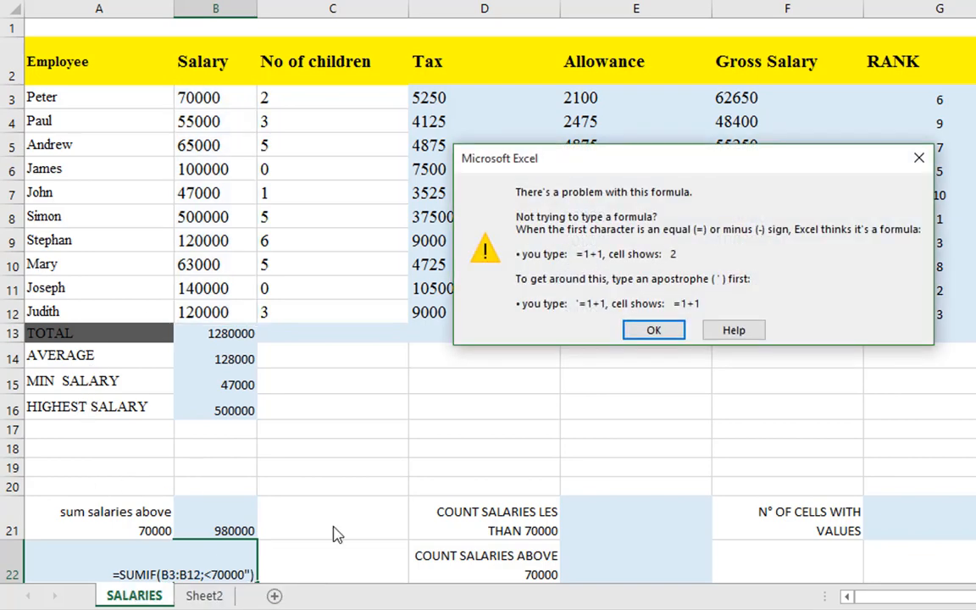
{"action": "left_click", "coordinate": [667, 330]}
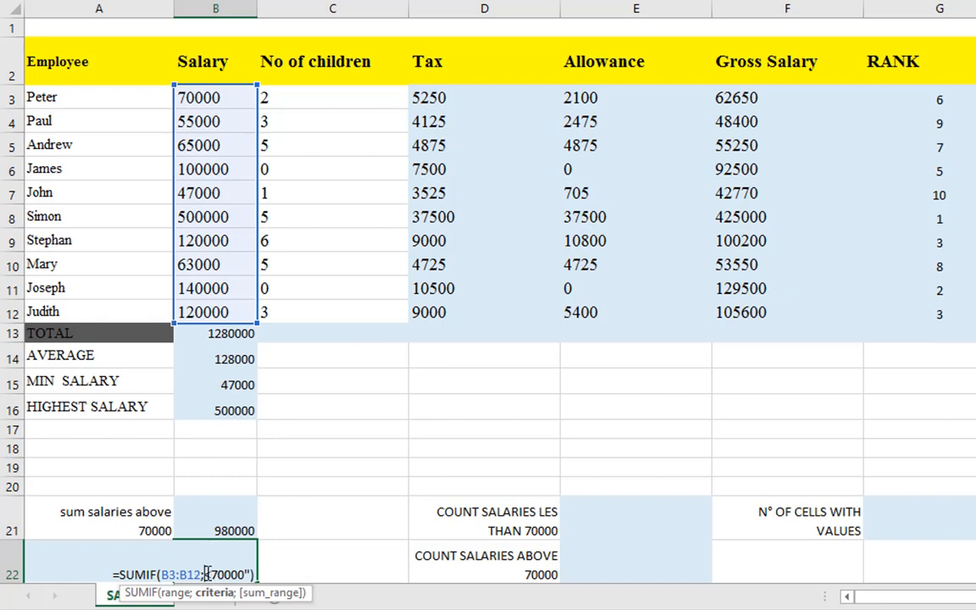
{"action": "key", "text": "Return"}
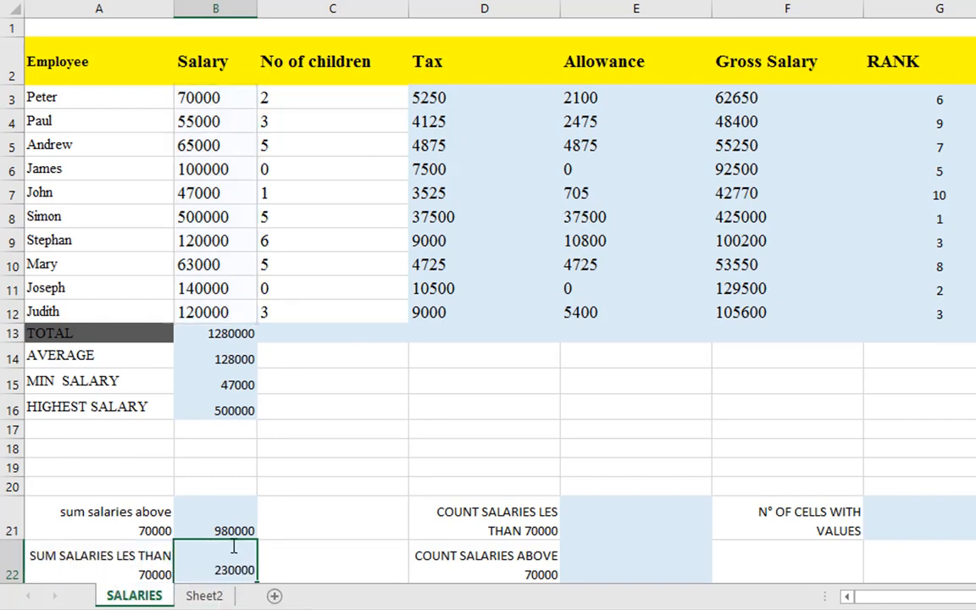
Compare the conditional sums in B21 and B22 for salaries above and less than 70000
{"action": "scroll", "coordinate": [227, 525], "scroll_direction": "down", "scroll_amount": 1}
{"action": "left_click", "coordinate": [222, 467]}
{"action": "left_click", "coordinate": [238, 500], "text": "shift"}
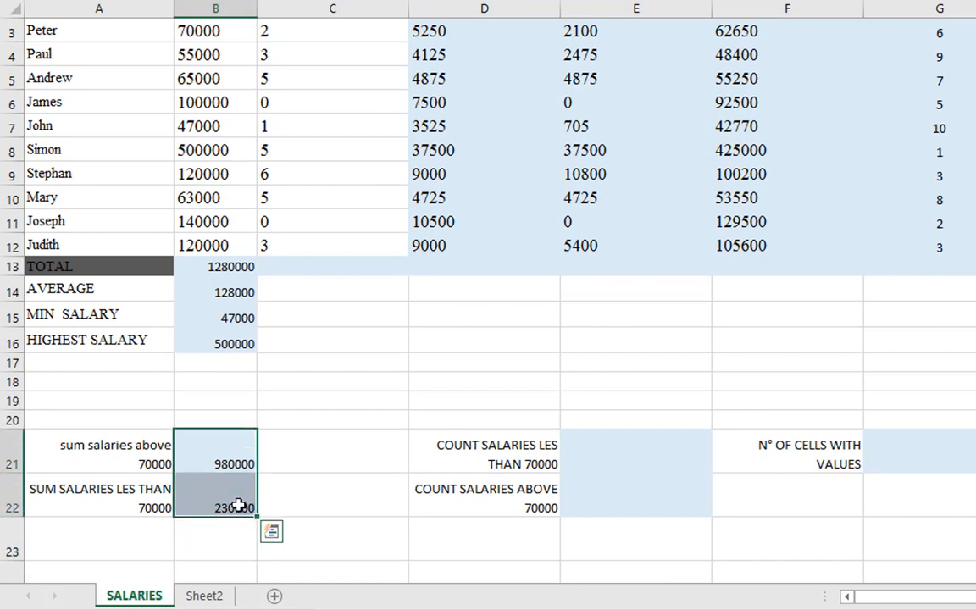
{"action": "left_click", "coordinate": [231, 455]}
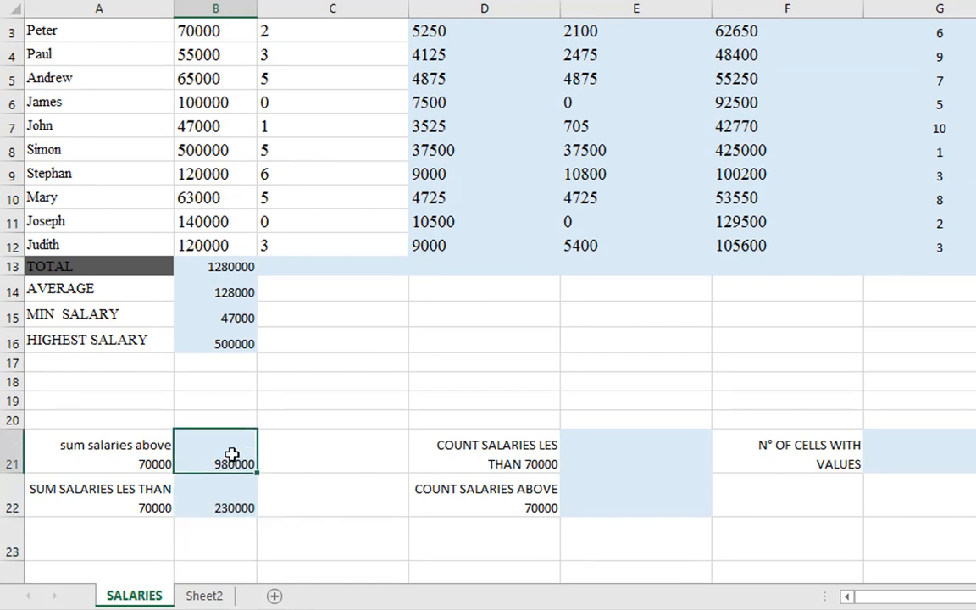
{"action": "left_click", "coordinate": [221, 507]}
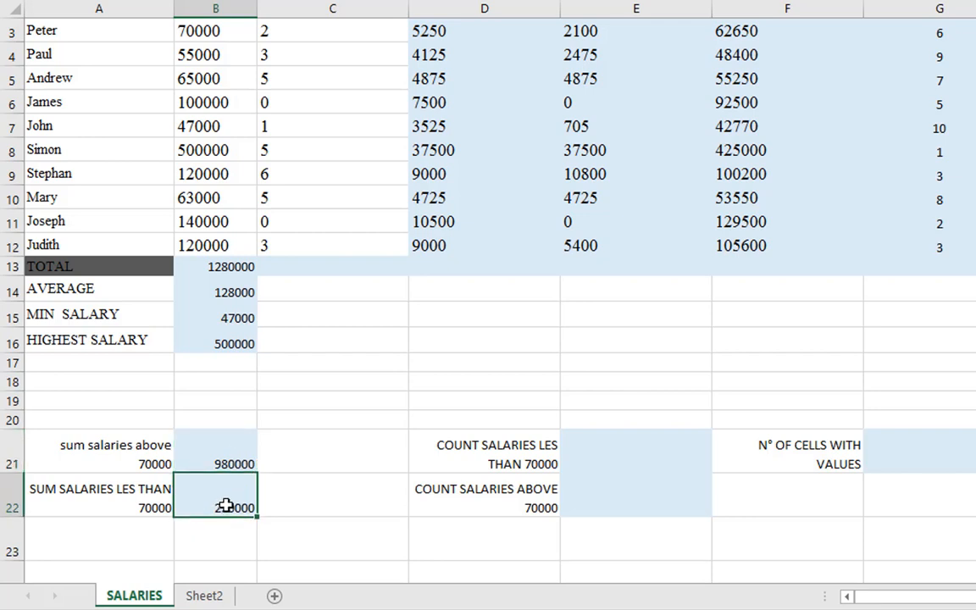
{"action": "left_click", "coordinate": [227, 454]}
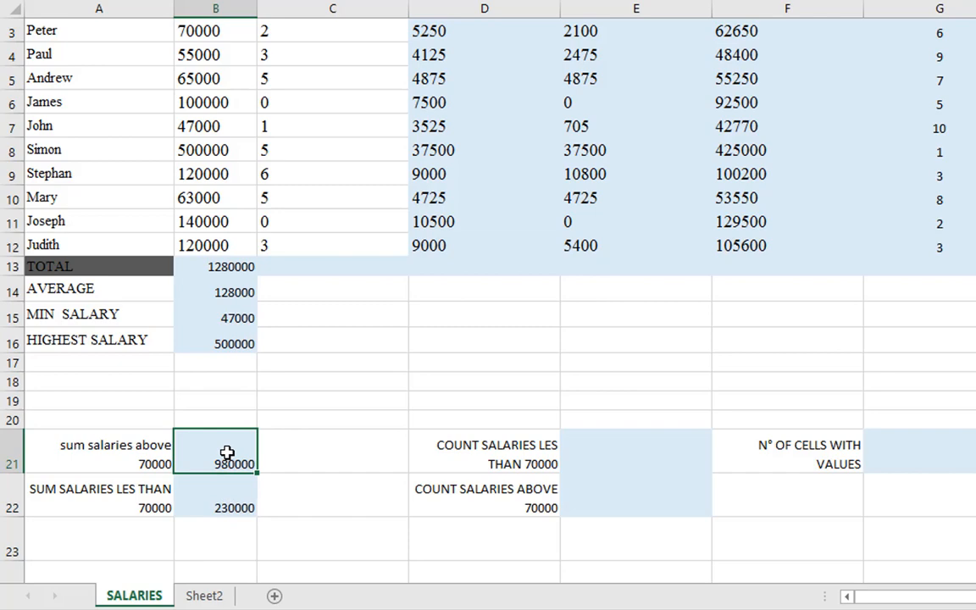
{"action": "left_click", "coordinate": [223, 500]}
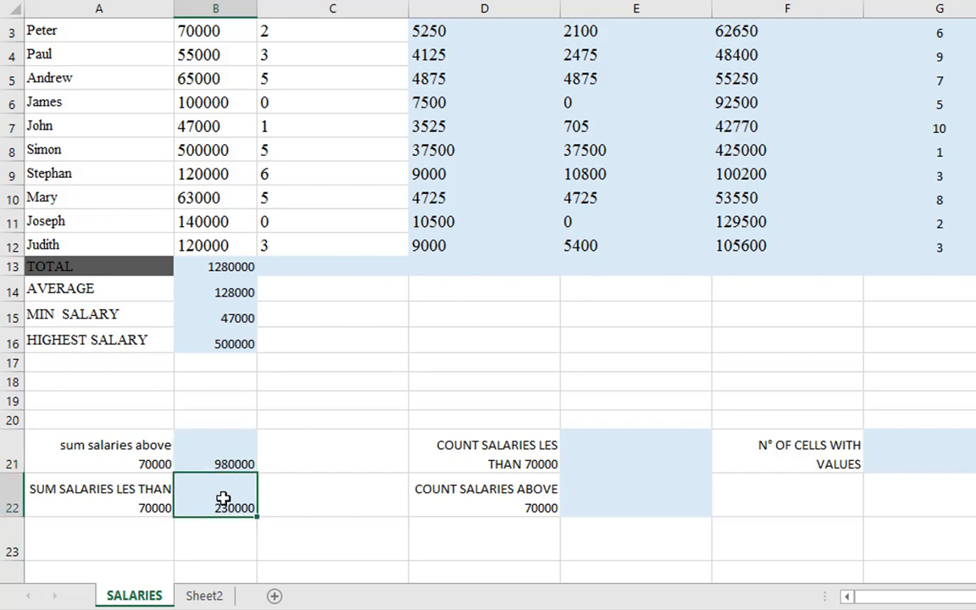
{"action": "scroll", "coordinate": [222, 499], "scroll_direction": "up", "scroll_amount": 1}
{"action": "scroll", "coordinate": [224, 499], "scroll_direction": "down", "scroll_amount": 1}
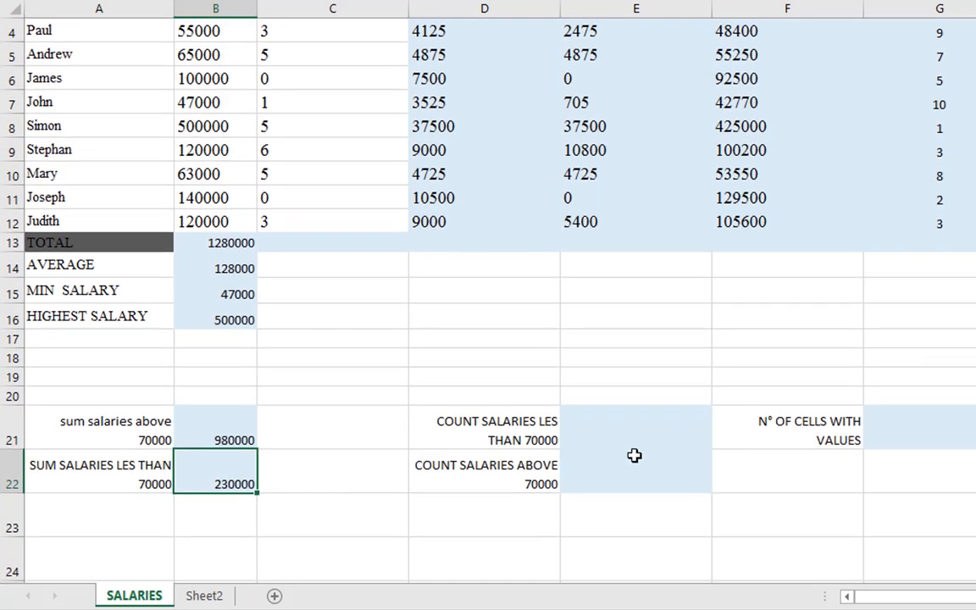
Examine the salaries in B3:B12 in preparation for counting those less than 70000 in E21
{"action": "left_click", "coordinate": [592, 435]}
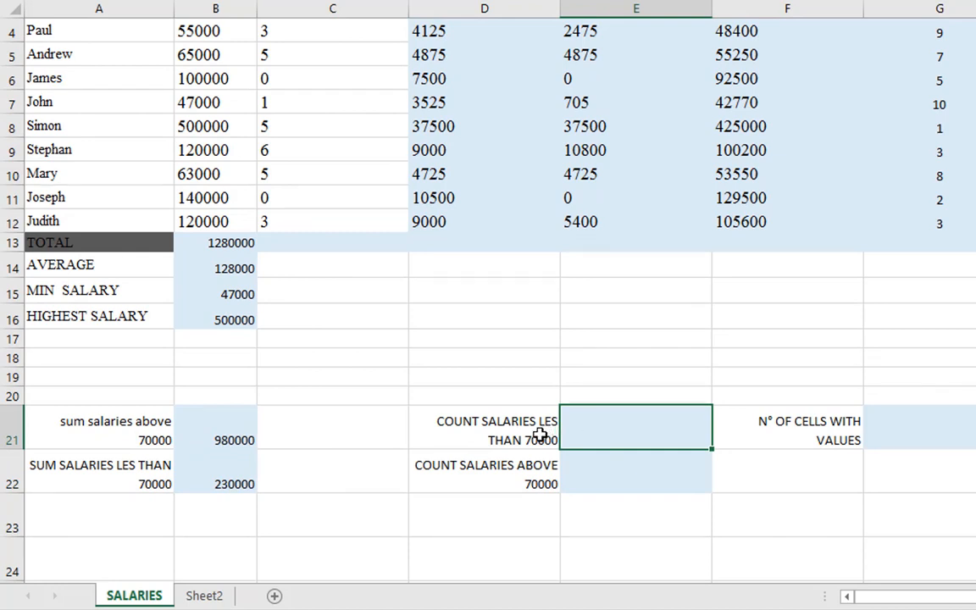
{"action": "scroll", "coordinate": [479, 438], "scroll_direction": "up", "scroll_amount": 1}
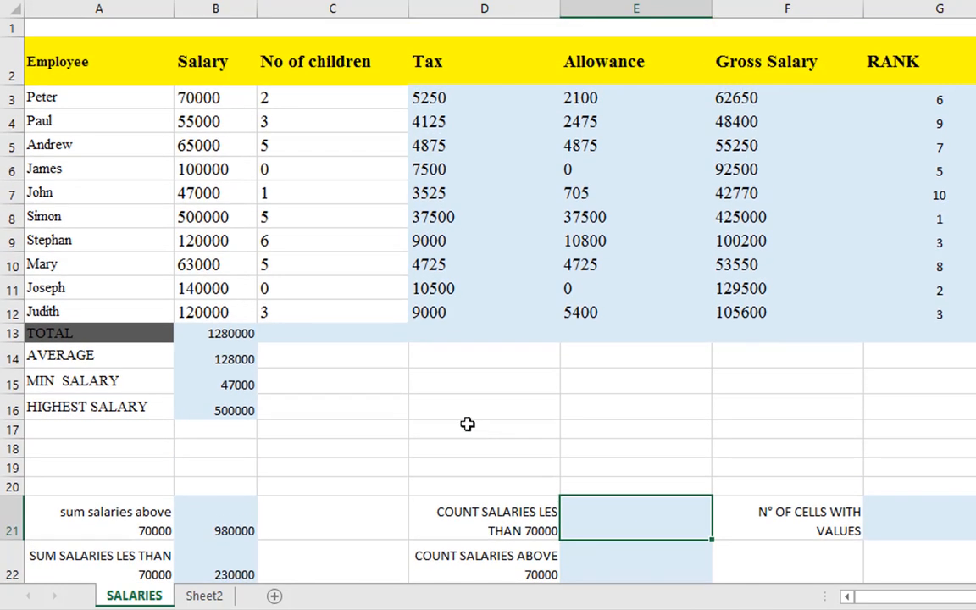
{"action": "left_click_drag", "start_coordinate": [195, 95], "coordinate": [207, 310]}
{"action": "left_click", "coordinate": [210, 92]}
{"action": "left_click_drag", "start_coordinate": [211, 92], "coordinate": [222, 320]}
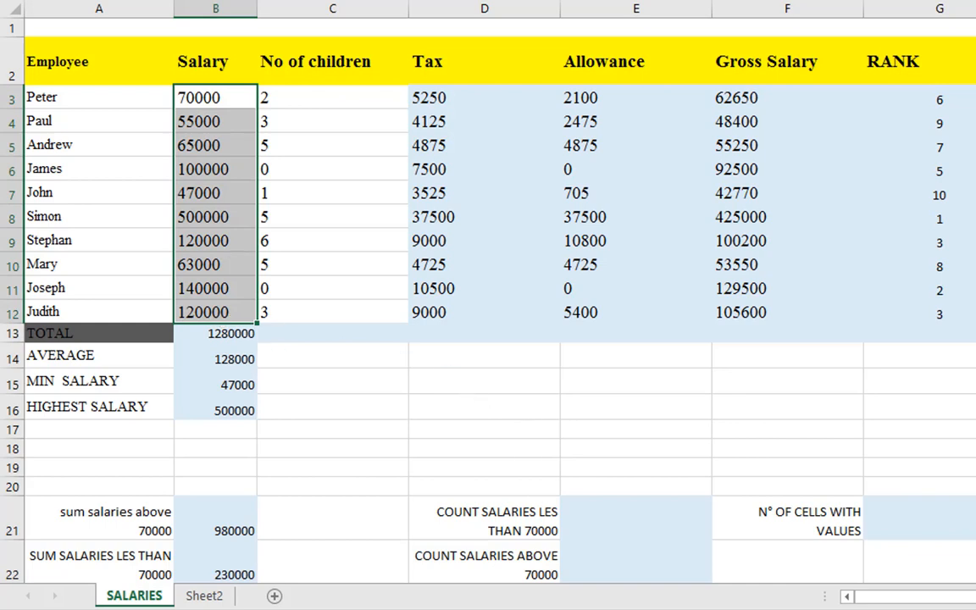
{"action": "left_click", "coordinate": [664, 518]}
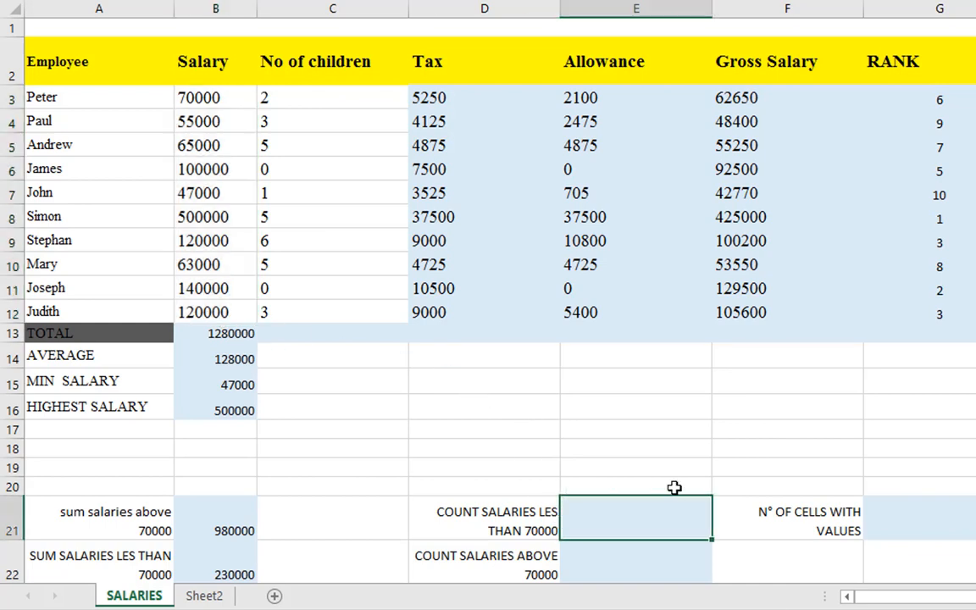
{"action": "key", "text": "F2"}
Label cell D20 COUNT, count the salaries in B3:B12 with a COUNT formula in E20, and check it against the column
{"action": "left_click_drag", "start_coordinate": [674, 488], "coordinate": [502, 486]}
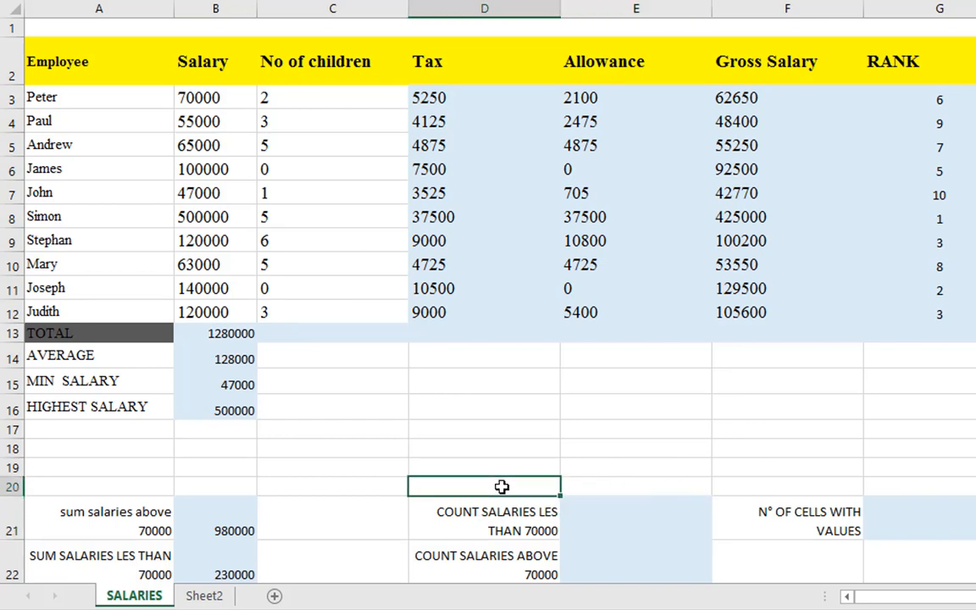
{"action": "type", "text": "COUNT"}
{"action": "key", "text": "Tab"}
{"action": "type", "text": "="}
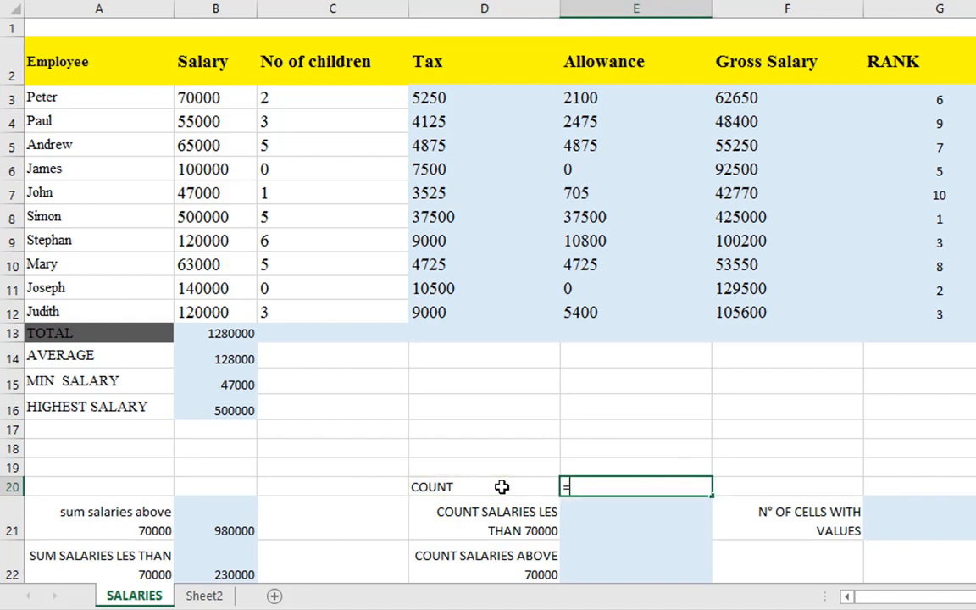
{"action": "type", "text": "COUN"}
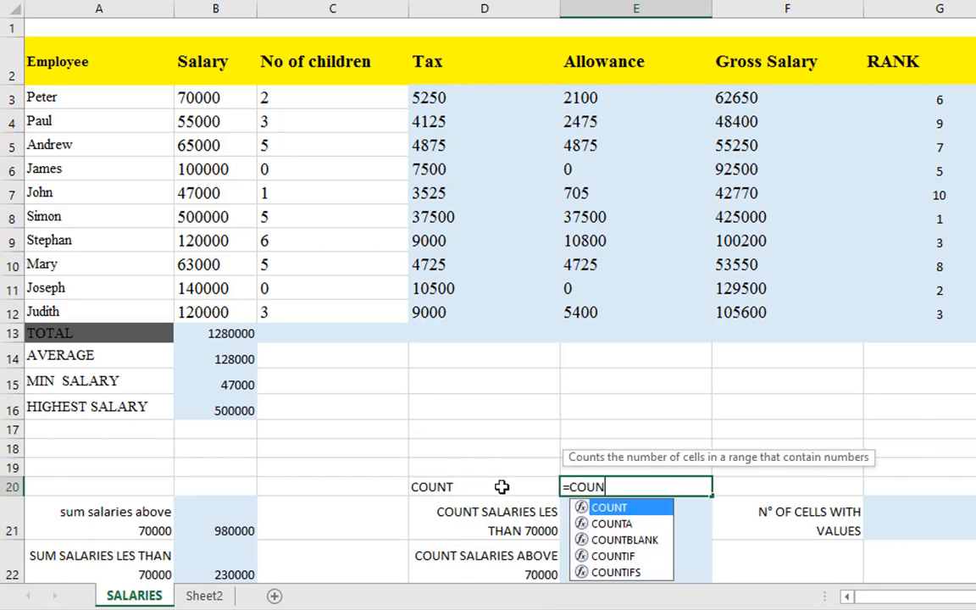
{"action": "type", "text": "T("}
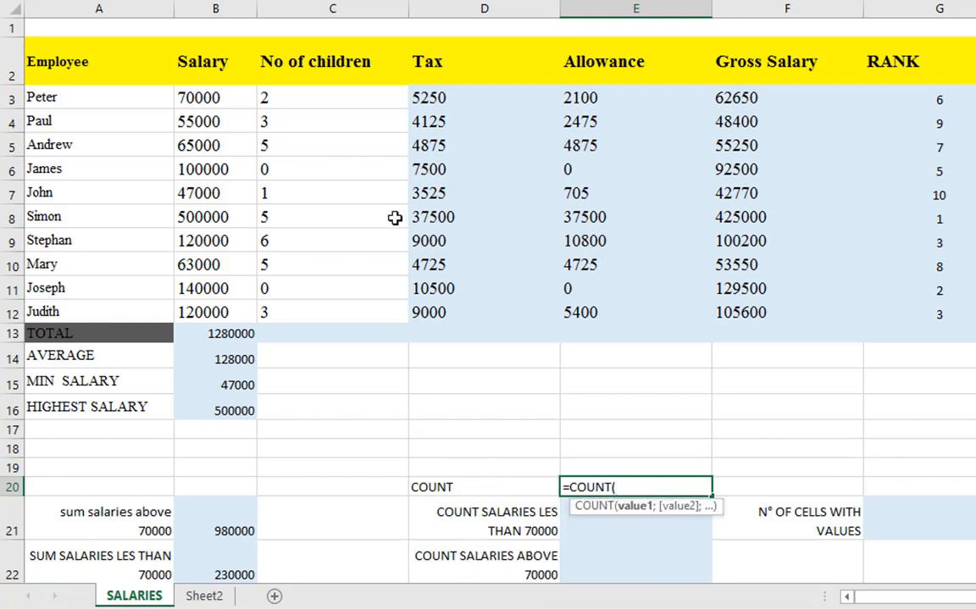
{"action": "left_click_drag", "start_coordinate": [210, 97], "coordinate": [223, 320]}
{"action": "key", "text": "Return"}
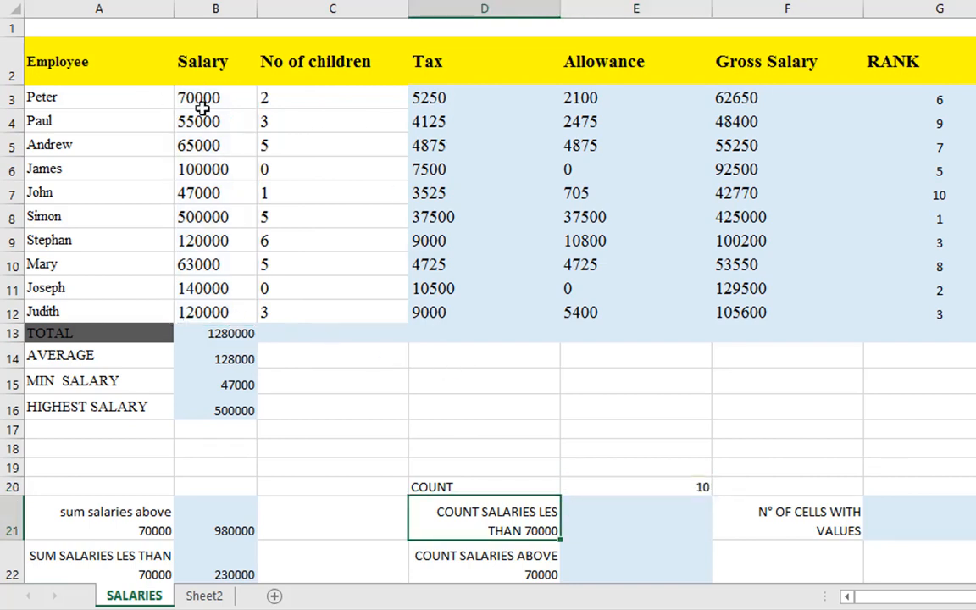
{"action": "left_click_drag", "start_coordinate": [191, 100], "coordinate": [221, 314]}
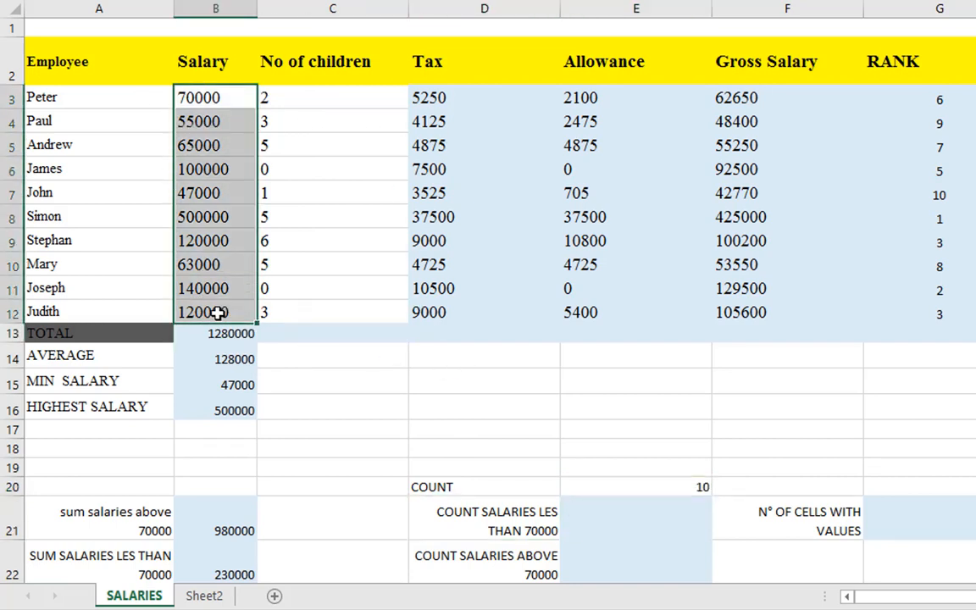
{"action": "left_click", "coordinate": [610, 491]}
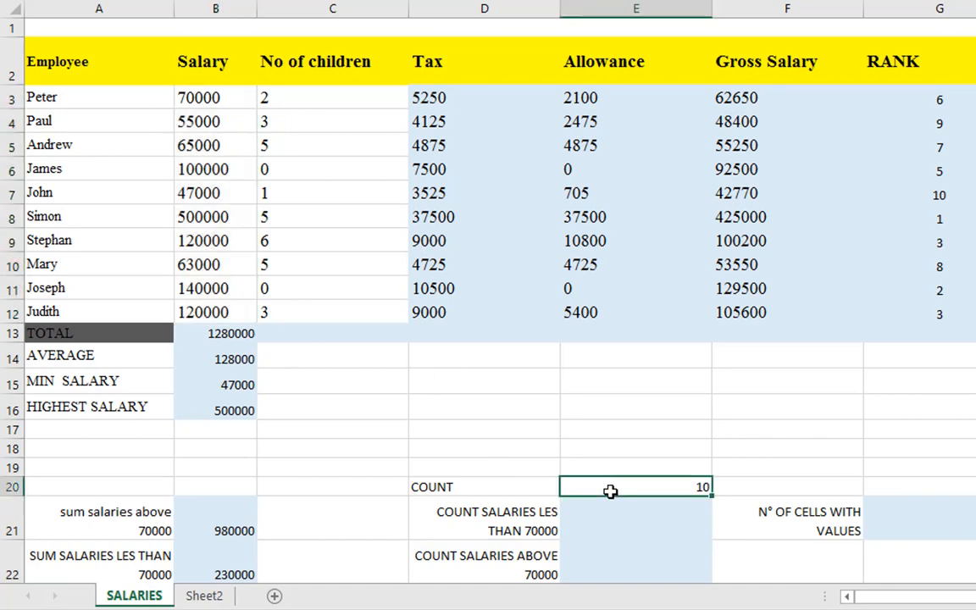
Start a COUNTIF formula in E21 with the salaries in B3:B12 as its range
{"action": "left_click", "coordinate": [599, 518]}
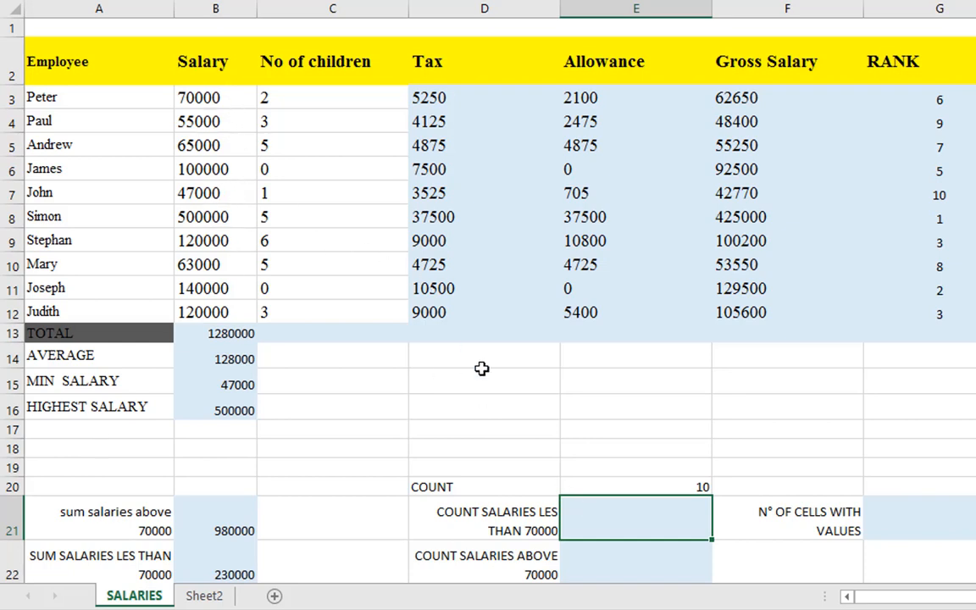
{"action": "type", "text": "=COUNT"}
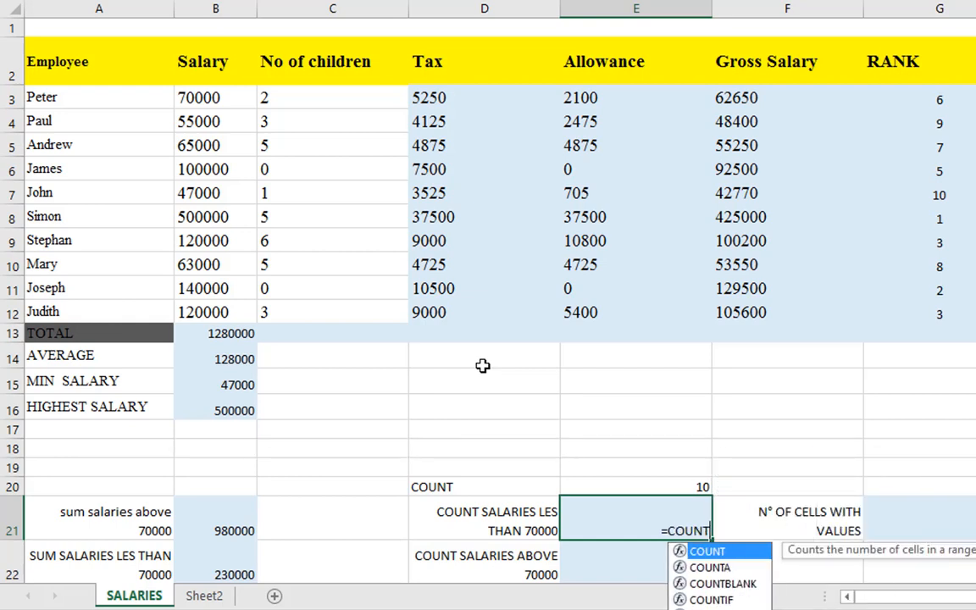
{"action": "key", "text": "Down"}
{"action": "key", "text": "Down"}
{"action": "key", "text": "Down"}
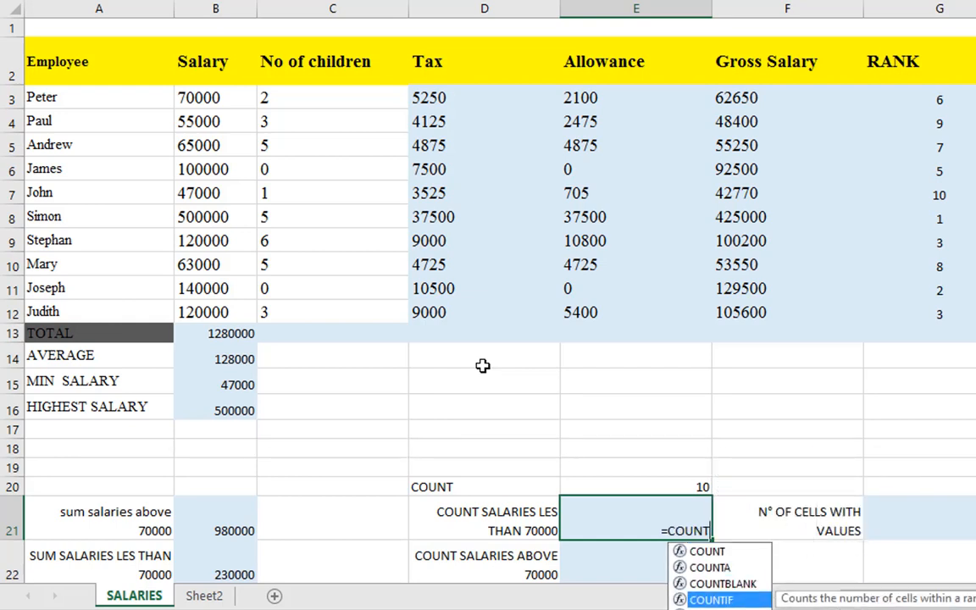
{"action": "key", "text": "Tab"}
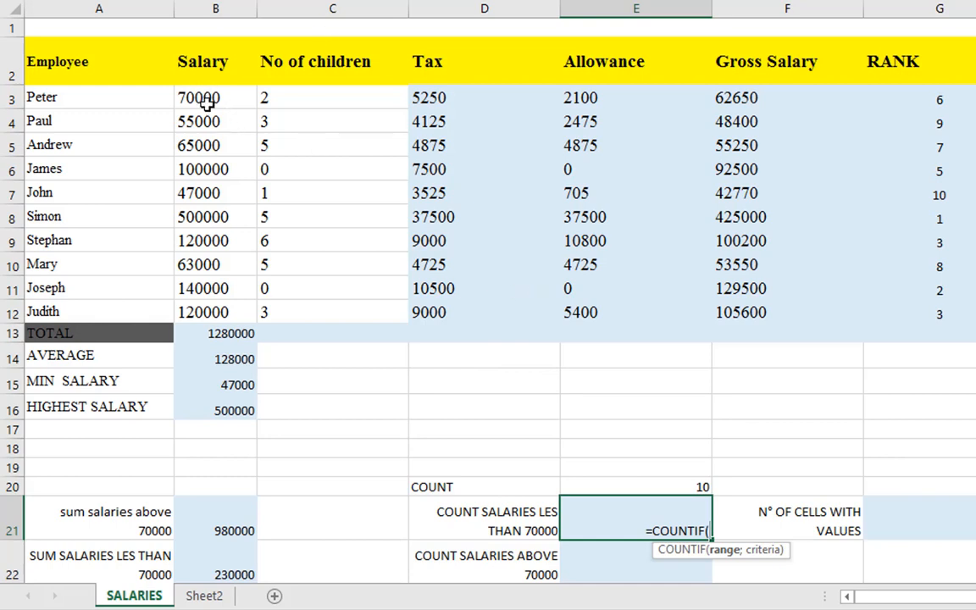
{"action": "left_click_drag", "start_coordinate": [209, 99], "coordinate": [213, 313]}
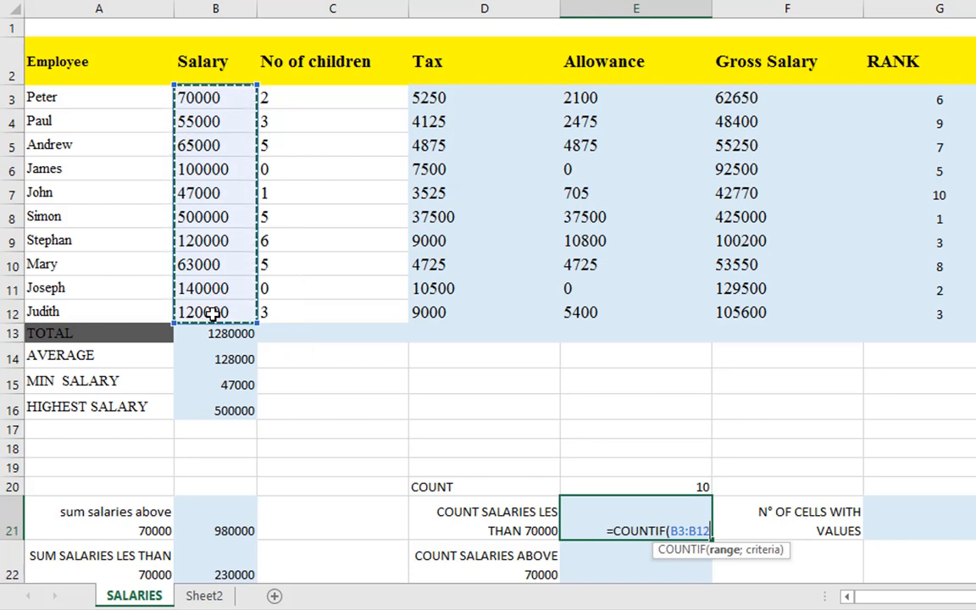
Complete the COUNTIF formula in E21 with the criterion "<70000" to count the salaries less than 70000
{"action": "type", "text": ";"}
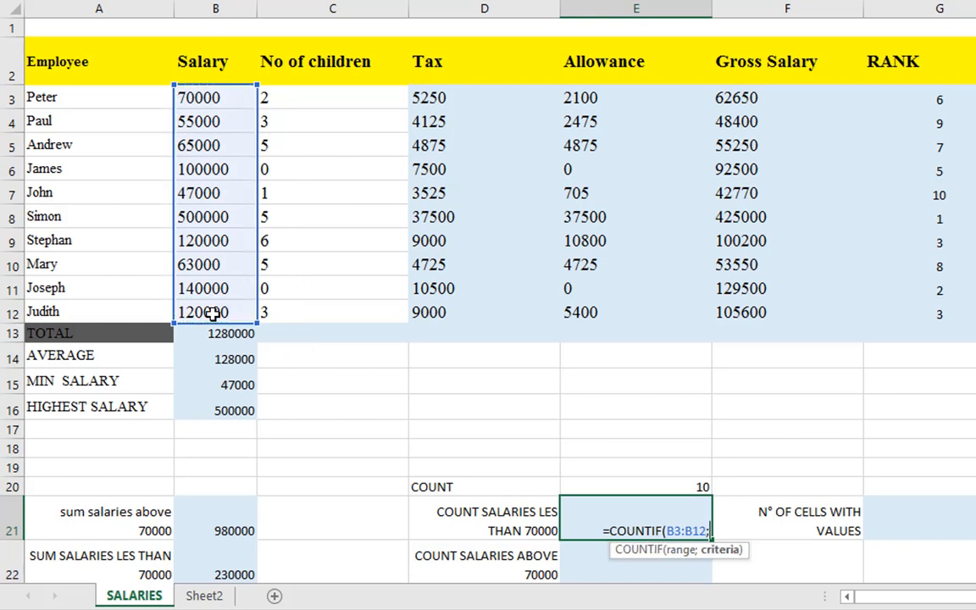
{"action": "type", "text": "\""}
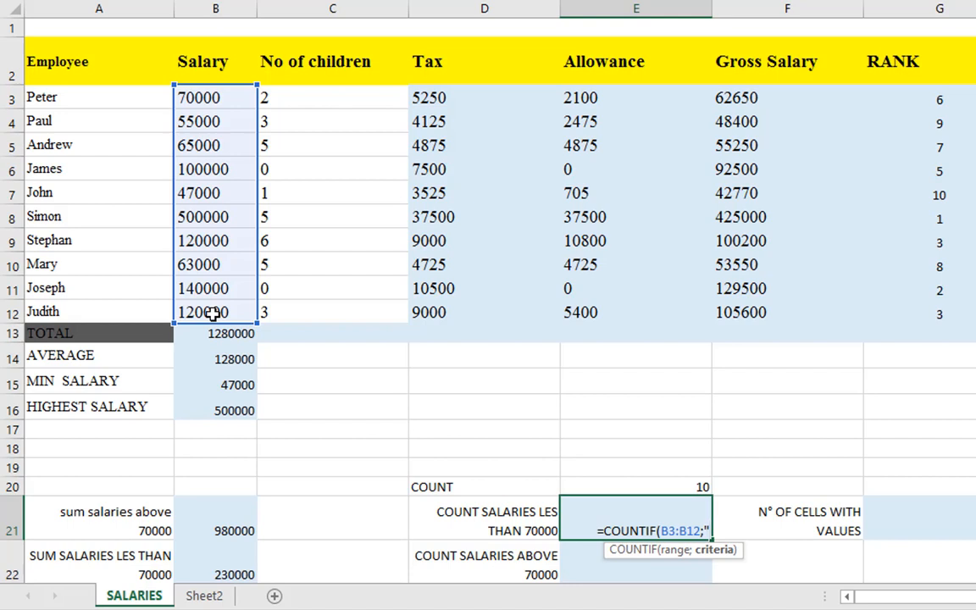
{"action": "type", "text": "<"}
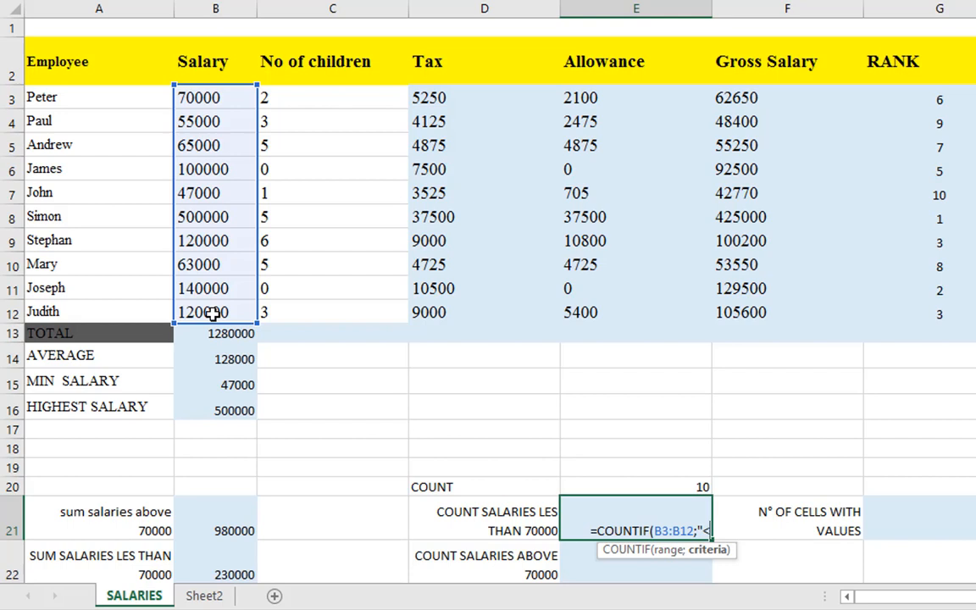
{"action": "type", "text": "79"}
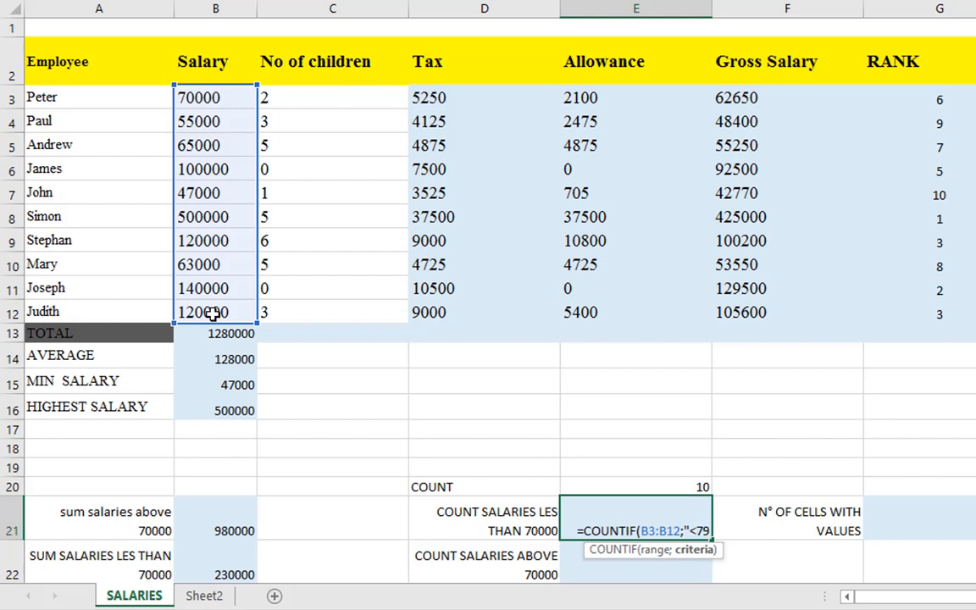
{"action": "key", "text": "BackSpace"}
{"action": "type", "text": "0000"}
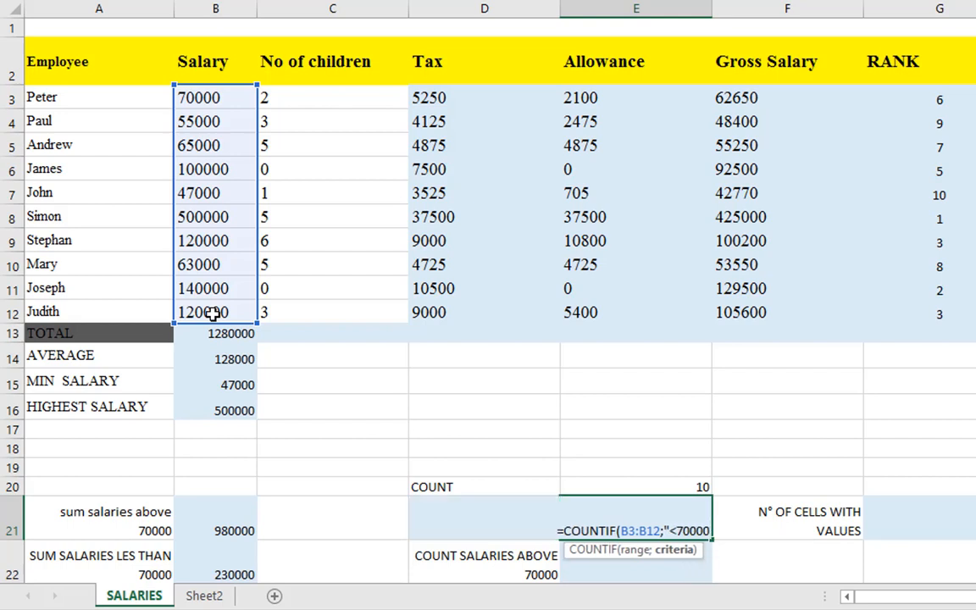
{"action": "type", "text": "#"}
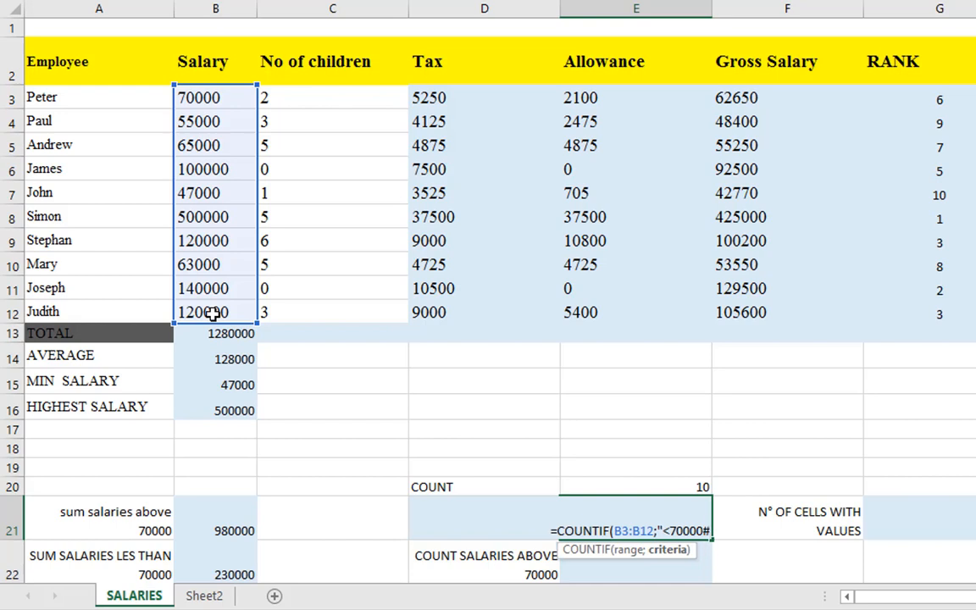
{"action": "key", "text": "BackSpace"}
{"action": "type", "text": "\""}
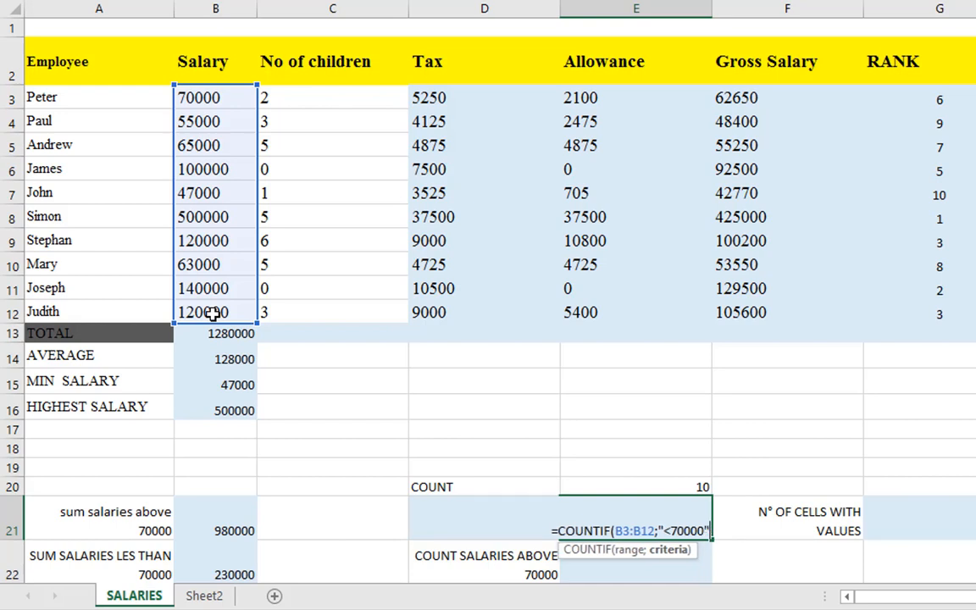
{"action": "type", "text": ")"}
{"action": "key", "text": "Return"}
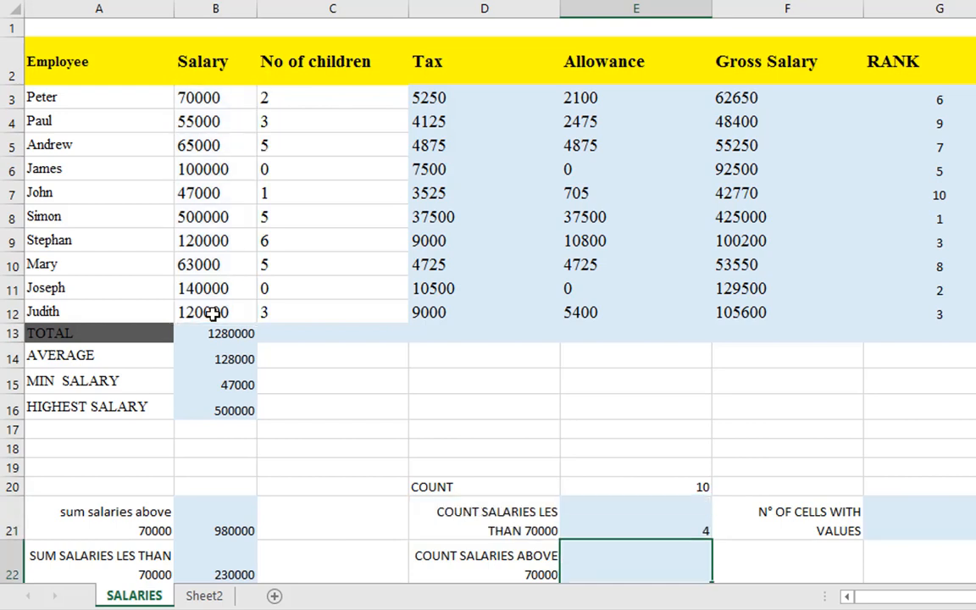
Check the count in E21 against the salaries in B4, B5, B7 and B10
{"action": "left_click", "coordinate": [194, 123]}
{"action": "left_click", "coordinate": [195, 147]}
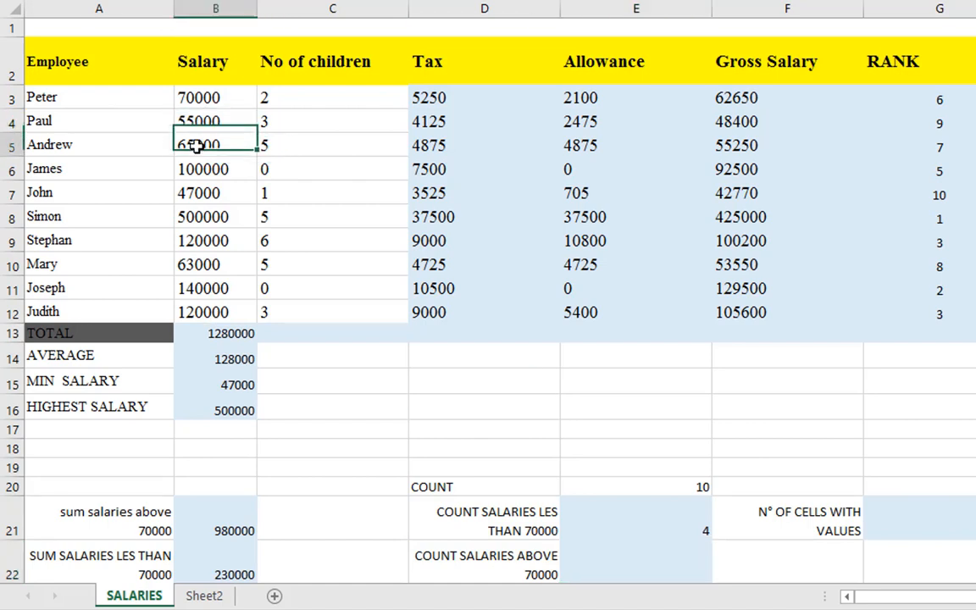
{"action": "left_click", "coordinate": [197, 192]}
{"action": "left_click", "coordinate": [198, 263]}
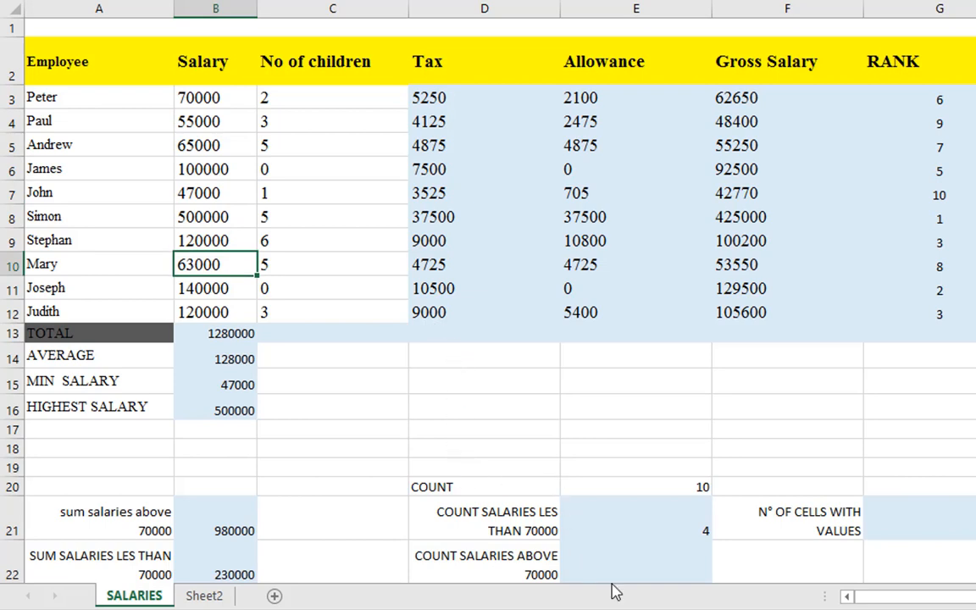
Start a COUNTIF formula in E22 with the salaries in B3:B12 as its range
{"action": "left_click", "coordinate": [610, 559]}
{"action": "scroll", "coordinate": [592, 551], "scroll_direction": "down", "scroll_amount": 1}
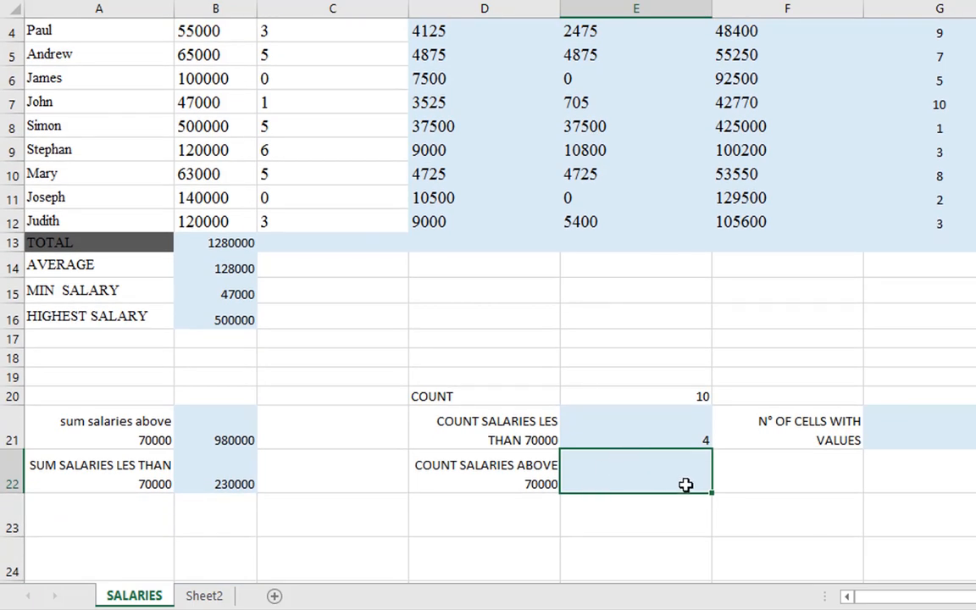
{"action": "type", "text": "="}
{"action": "key", "text": "BackSpace"}
{"action": "type", "text": "=COUN"}
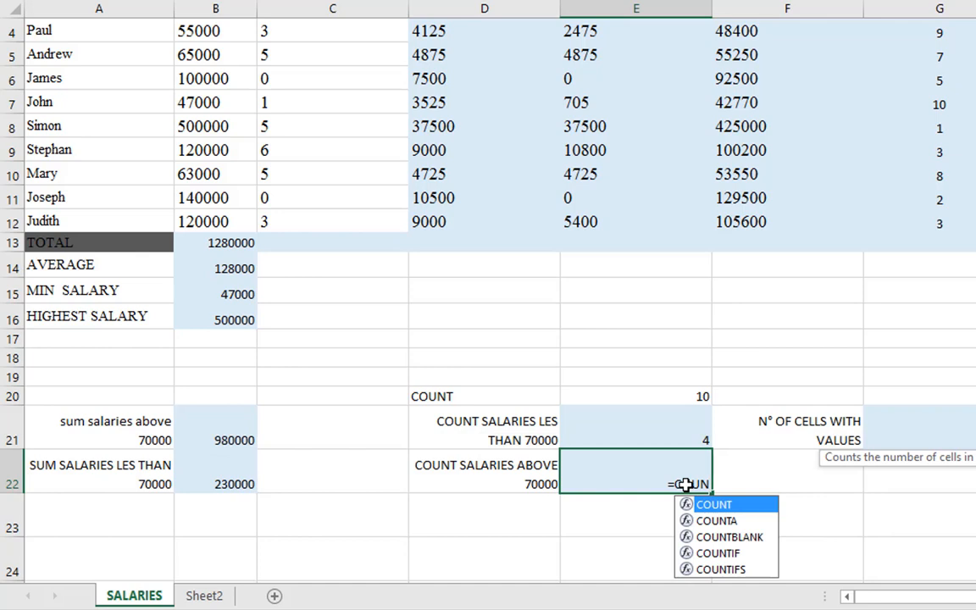
{"action": "type", "text": "T I"}
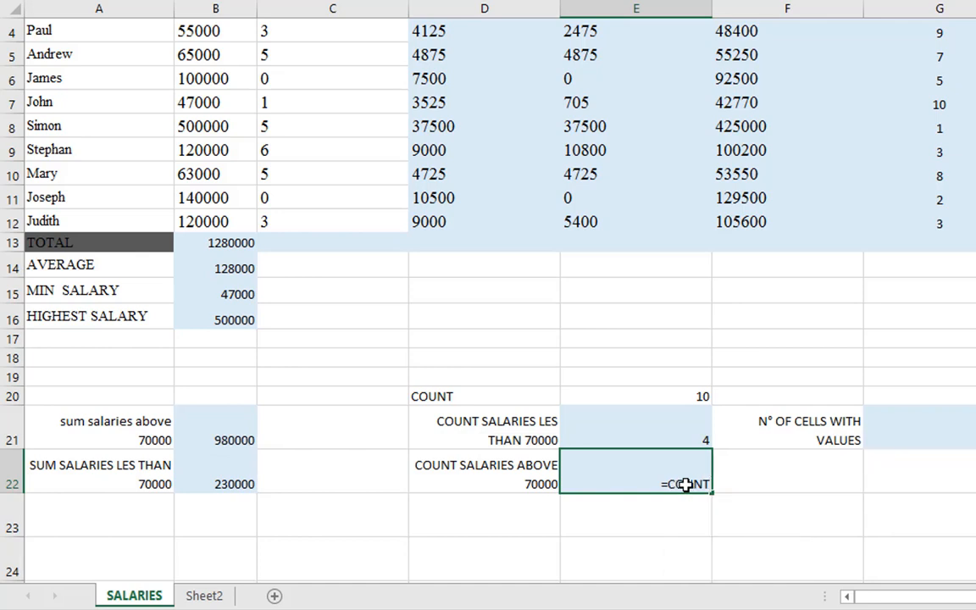
{"action": "key", "text": "BackSpace"}
{"action": "key", "text": "BackSpace"}
{"action": "key", "text": "Down"}
{"action": "key", "text": "Down"}
{"action": "key", "text": "Down"}
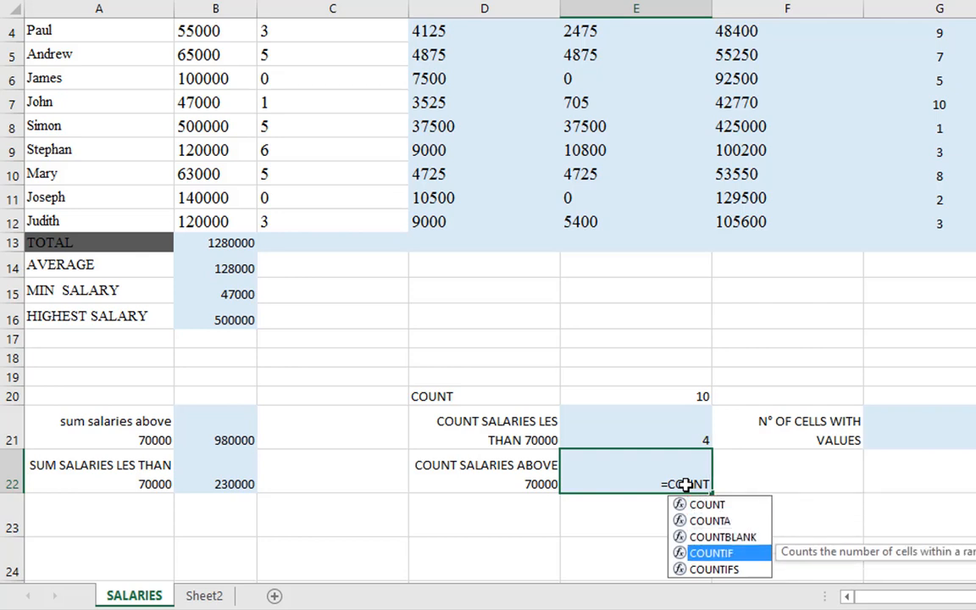
{"action": "key", "text": "Tab"}
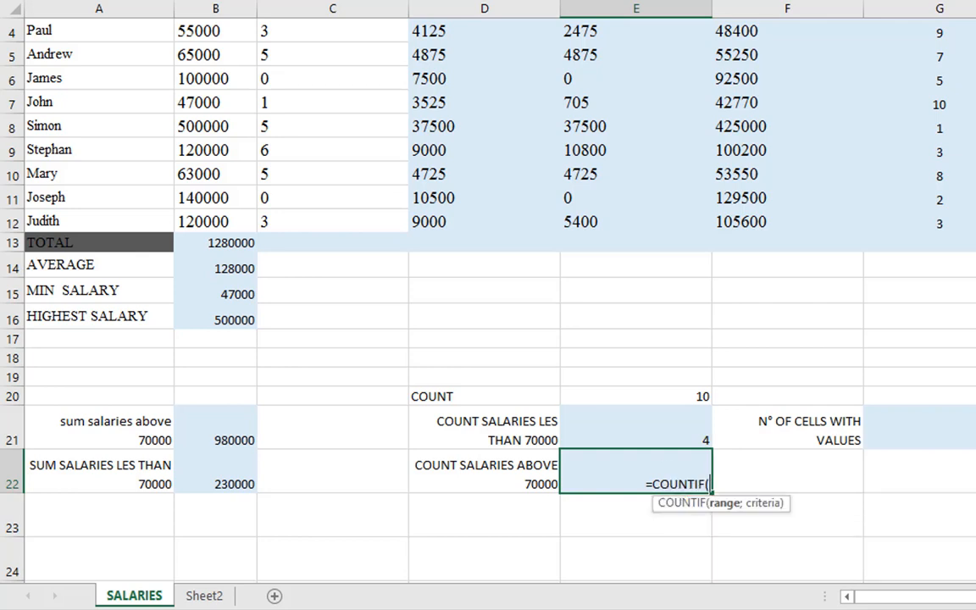
{"action": "scroll", "coordinate": [231, 98], "scroll_direction": "up", "scroll_amount": 1}
{"action": "left_click_drag", "start_coordinate": [227, 98], "coordinate": [233, 314]}
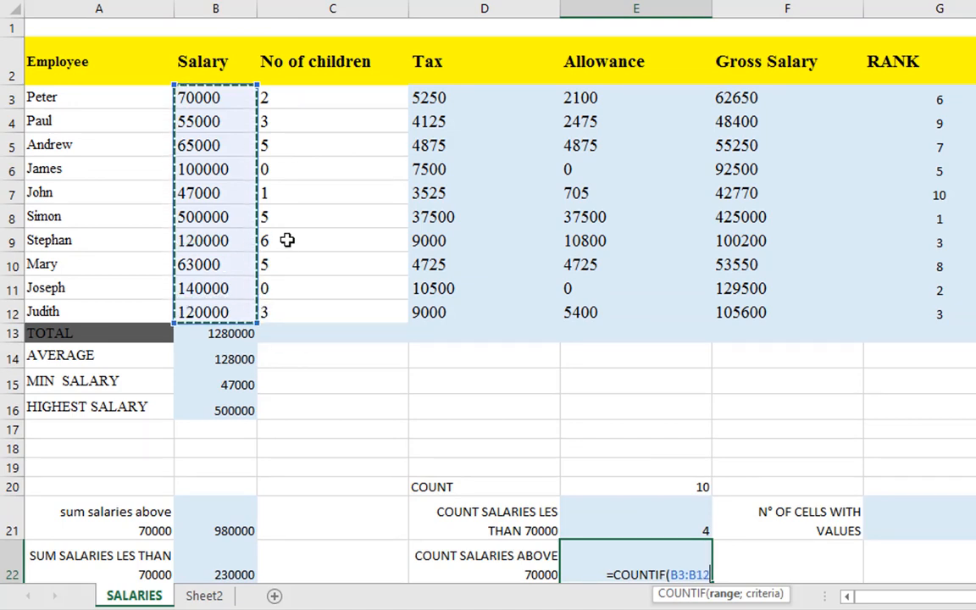
Complete the COUNTIF formula in E22 with the criterion ">70000" to count the salaries above 70000
{"action": "type", "text": ";"}
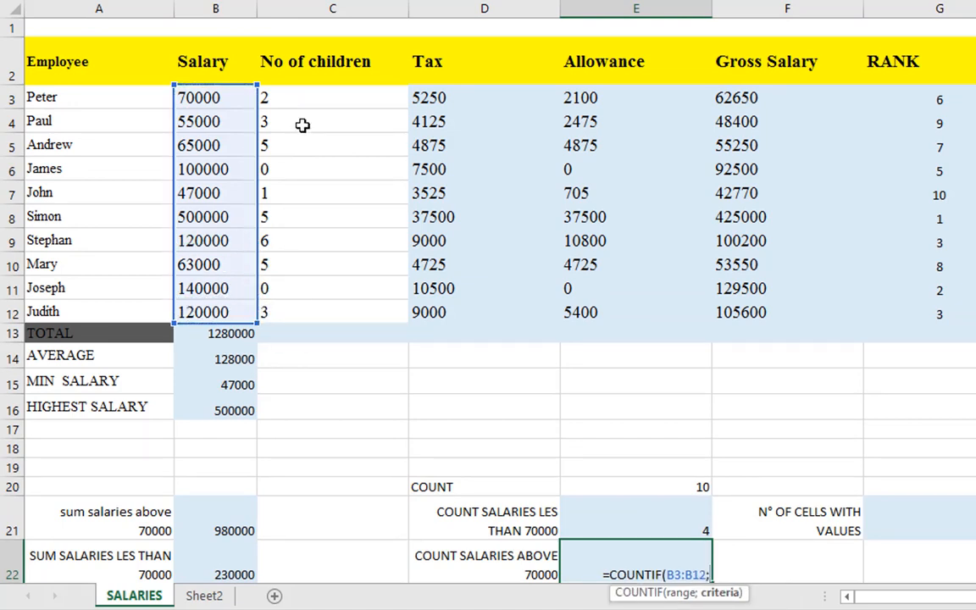
{"action": "type", "text": "\""}
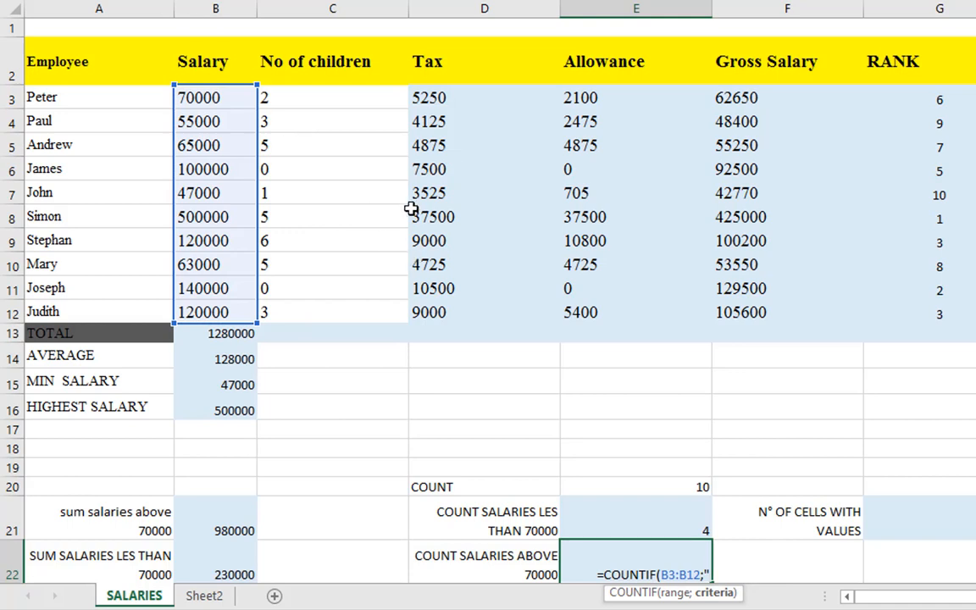
{"action": "type", "text": ">"}
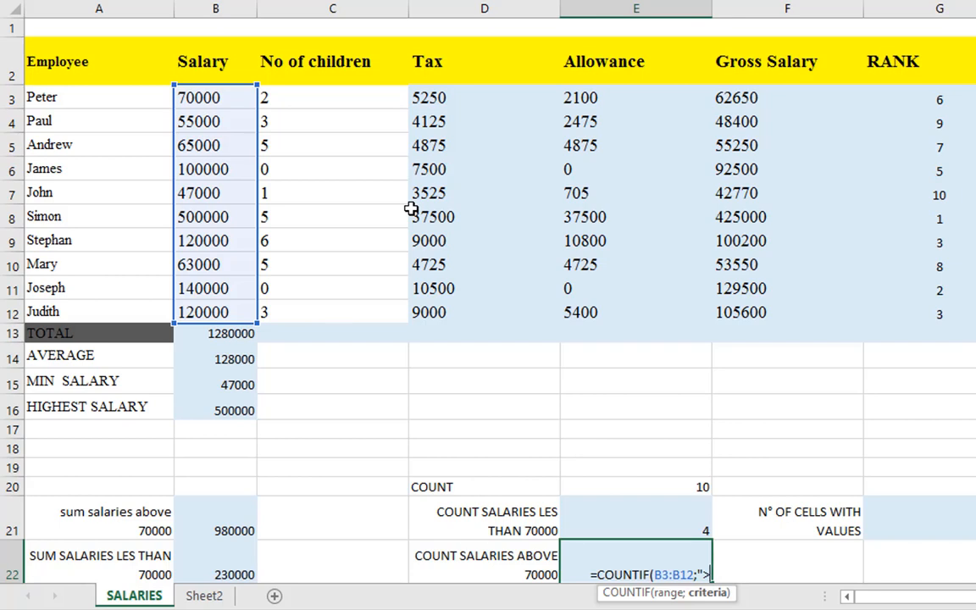
{"action": "type", "text": "70000"}
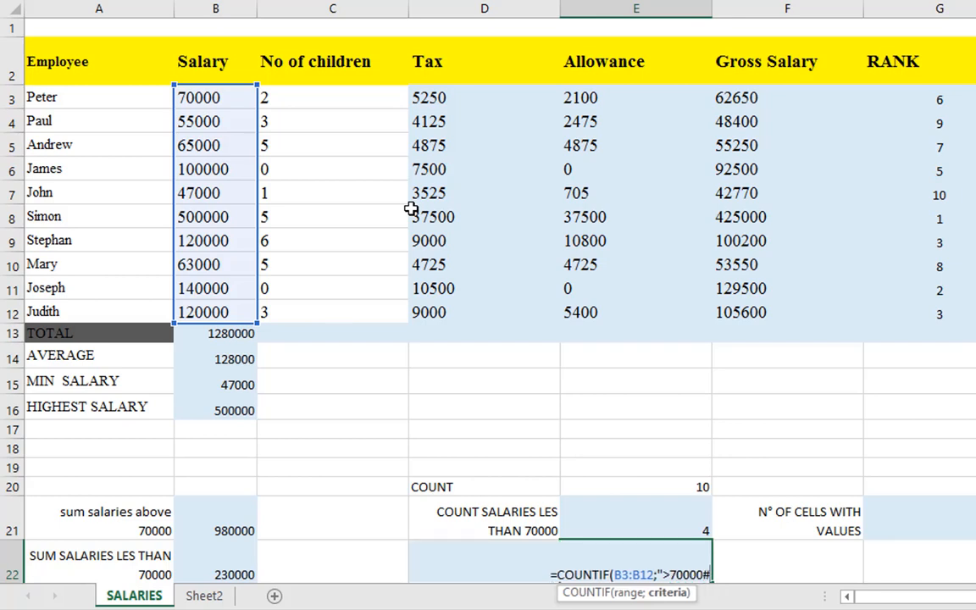
{"action": "type", "text": "\""}
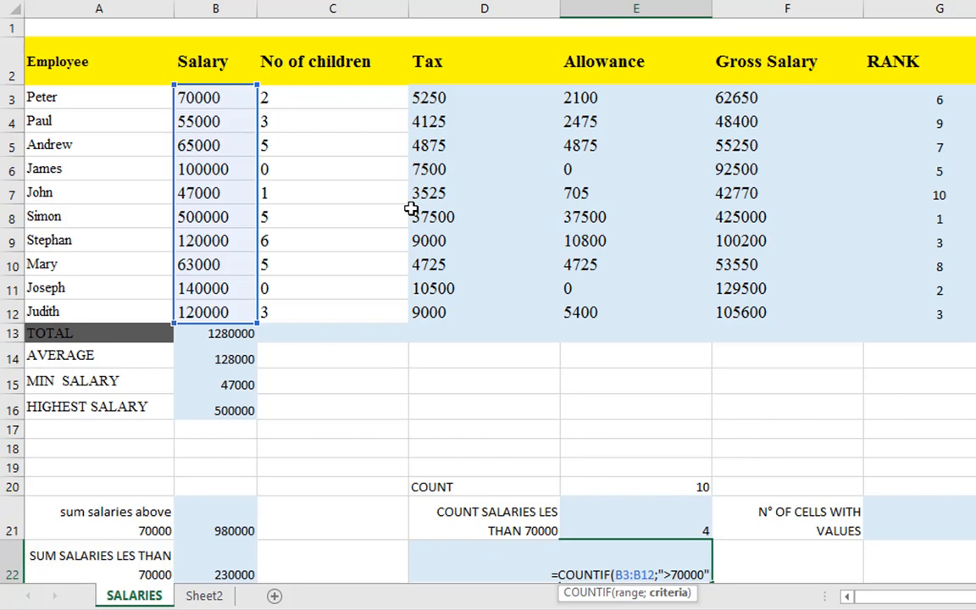
{"action": "type", "text": ")"}
{"action": "key", "text": "Return"}
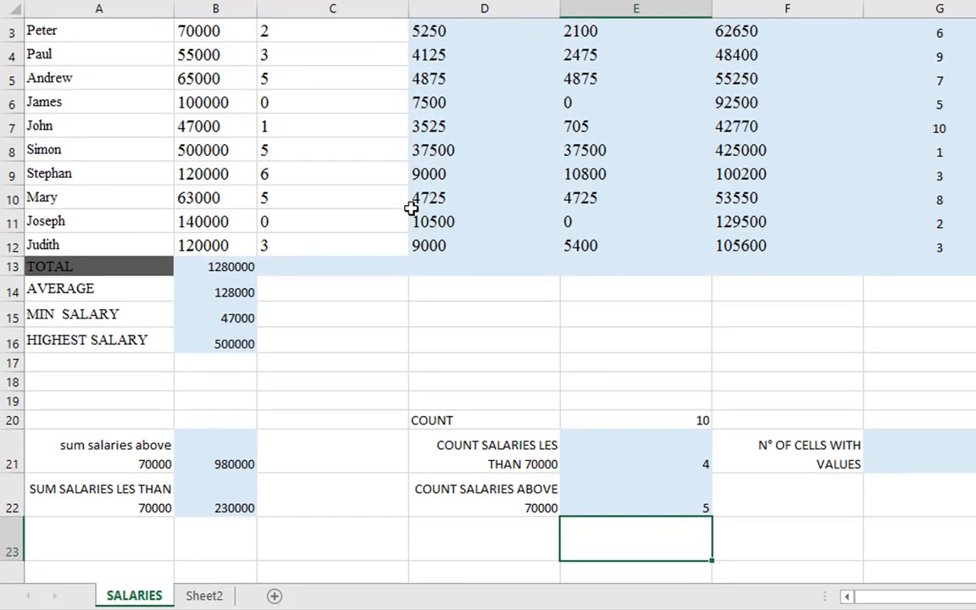
Compare the count of salaries above 70000 in E22 with the Salary column
{"action": "scroll", "coordinate": [325, 246], "scroll_direction": "up", "scroll_amount": 1}
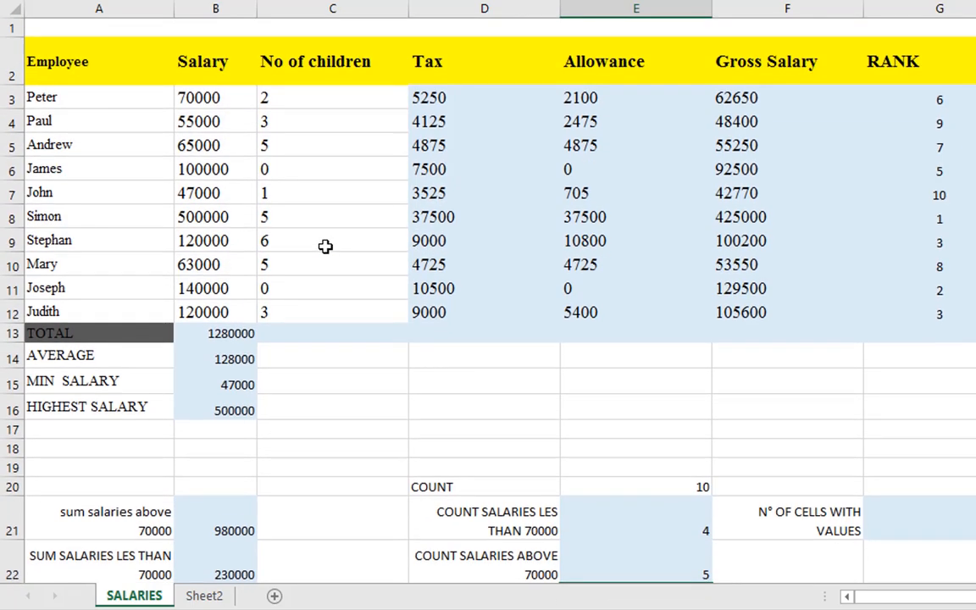
{"action": "scroll", "coordinate": [326, 246], "scroll_direction": "down", "scroll_amount": 2}
{"action": "scroll", "coordinate": [325, 246], "scroll_direction": "up", "scroll_amount": 2}
{"action": "scroll", "coordinate": [326, 247], "scroll_direction": "down", "scroll_amount": 1}
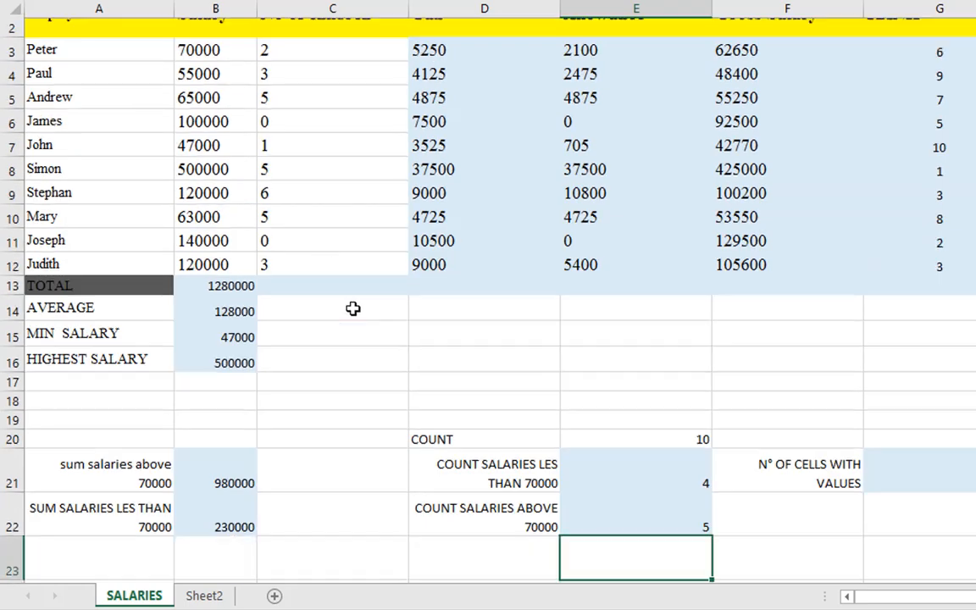
{"action": "left_click", "coordinate": [598, 483]}
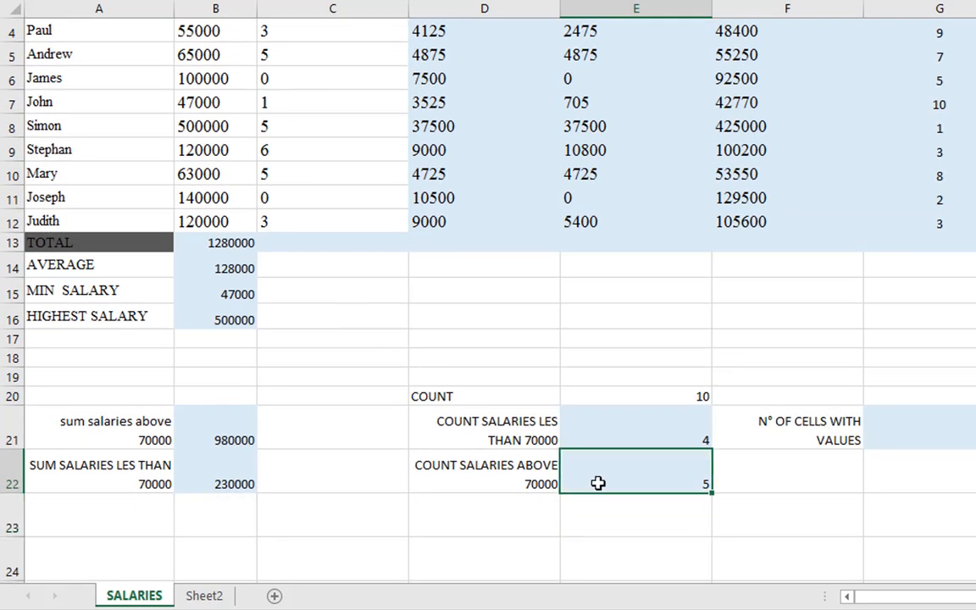
{"action": "scroll", "coordinate": [597, 483], "scroll_direction": "up", "scroll_amount": 1}
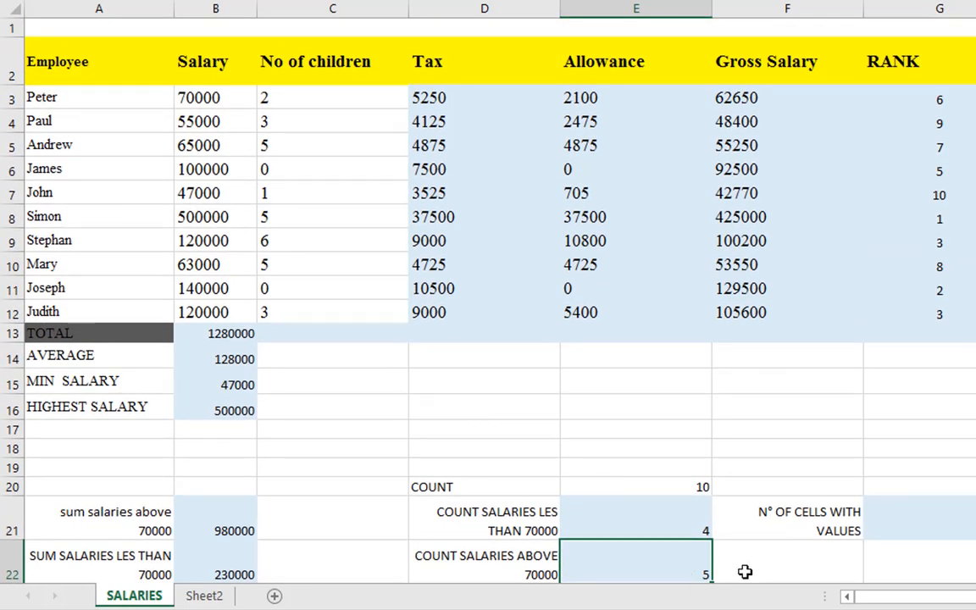
Change the salary in B3 to 70001 to test the conditional counts
{"action": "left_click", "coordinate": [217, 97]}
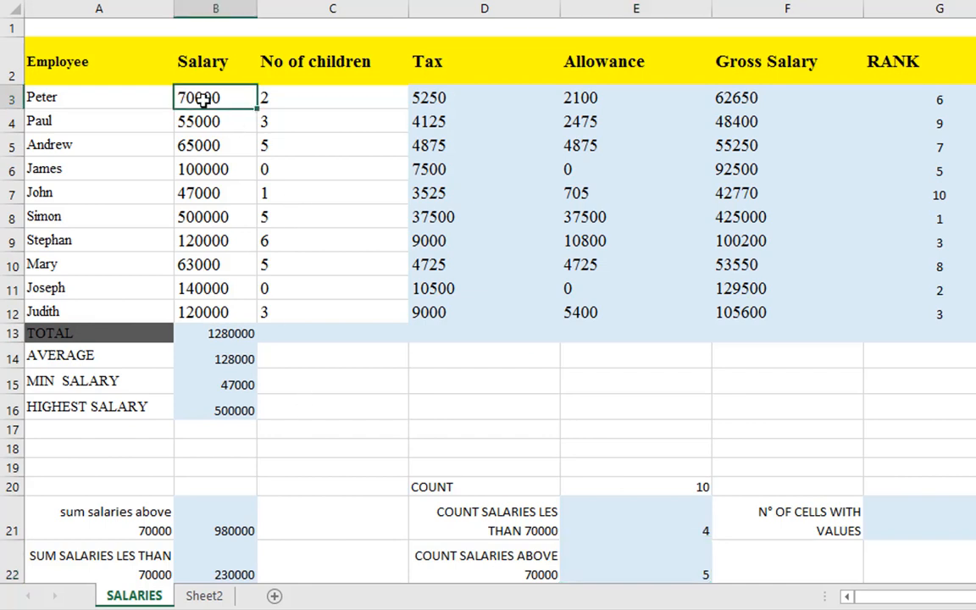
{"action": "double_click", "coordinate": [231, 92]}
{"action": "key", "text": "BackSpace"}
{"action": "type", "text": "1"}
{"action": "key", "text": "Return"}
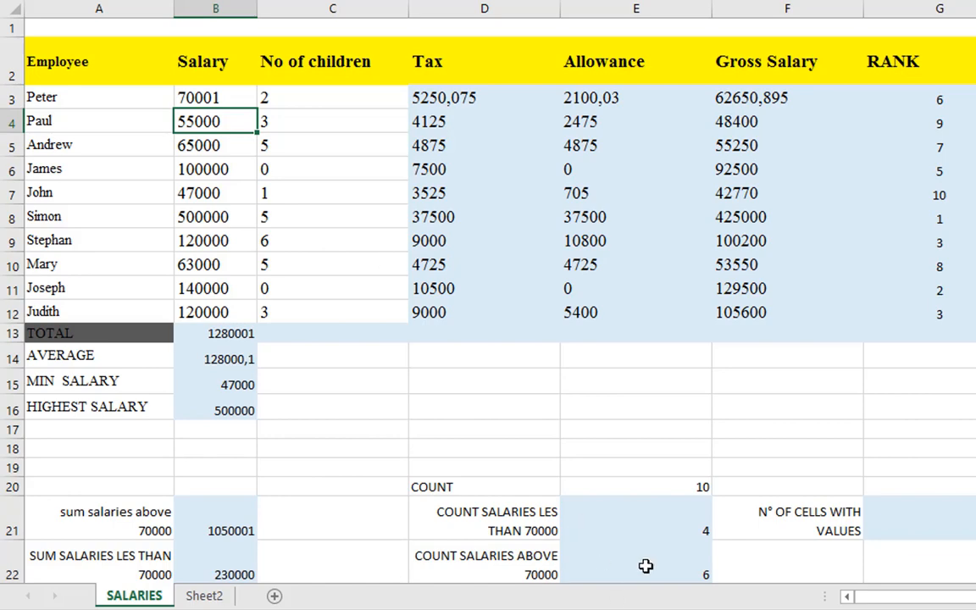
Check how the changed B3 salary affects the count of salaries above 70000 in E22
{"action": "scroll", "coordinate": [667, 572], "scroll_direction": "down", "scroll_amount": 1}
{"action": "scroll", "coordinate": [668, 572], "scroll_direction": "down", "scroll_amount": 1}
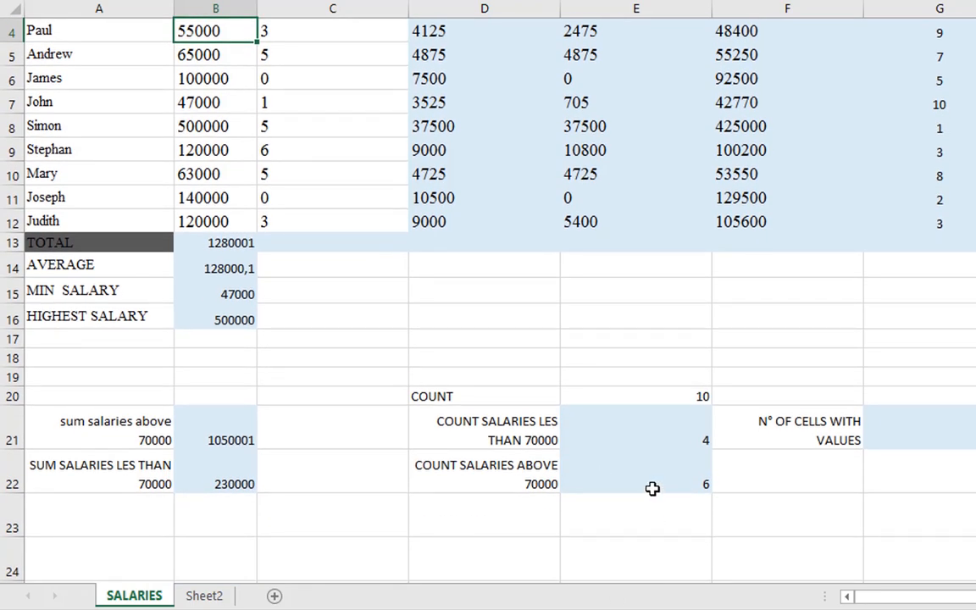
{"action": "scroll", "coordinate": [651, 488], "scroll_direction": "up", "scroll_amount": 1}
{"action": "left_click", "coordinate": [651, 561]}
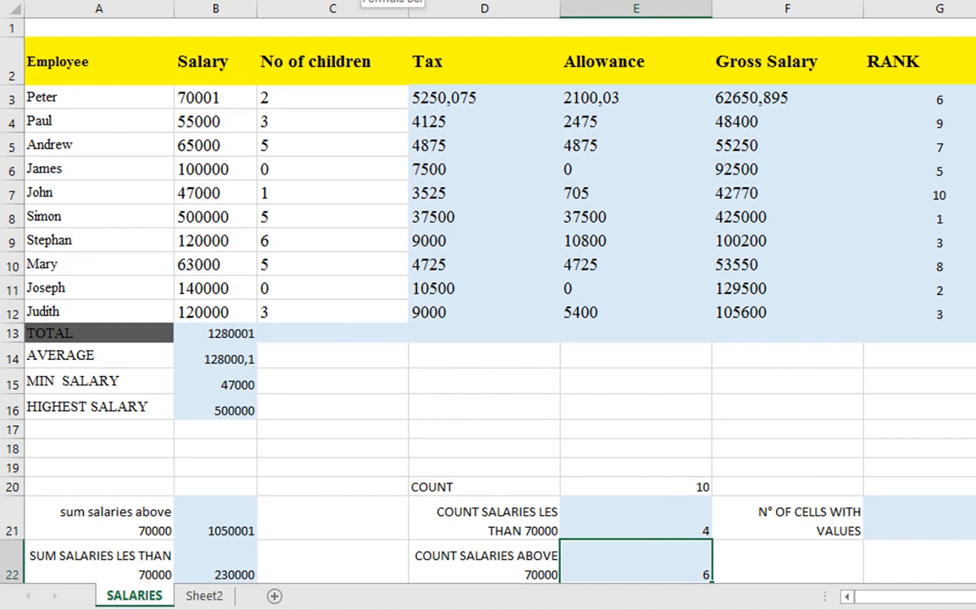
Set the salary in B3 back to 70000
{"action": "double_click", "coordinate": [243, 95]}
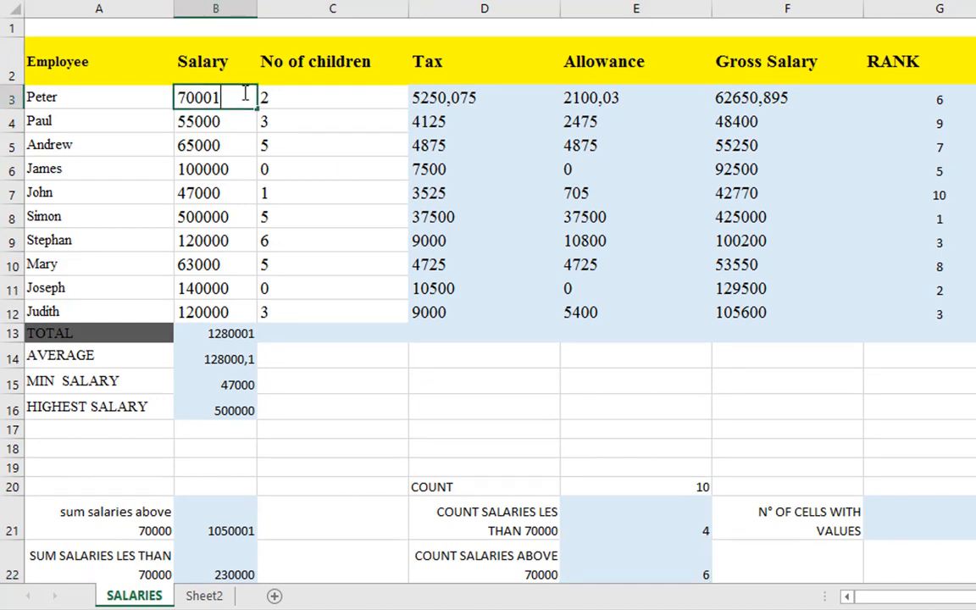
{"action": "key", "text": "BackSpace"}
{"action": "type", "text": "0"}
{"action": "key", "text": "Return"}
Change the COUNTIF criterion in E22 to ">=70000" and compare the result with the Salary column
{"action": "scroll", "coordinate": [560, 278], "scroll_direction": "down", "scroll_amount": 3}
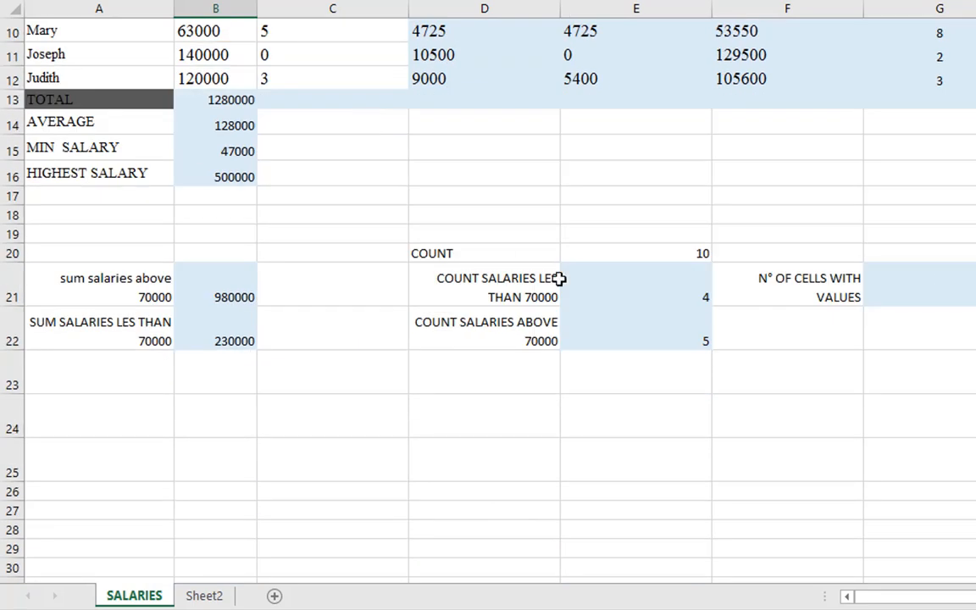
{"action": "left_click", "coordinate": [607, 324]}
{"action": "double_click", "coordinate": [663, 331]}
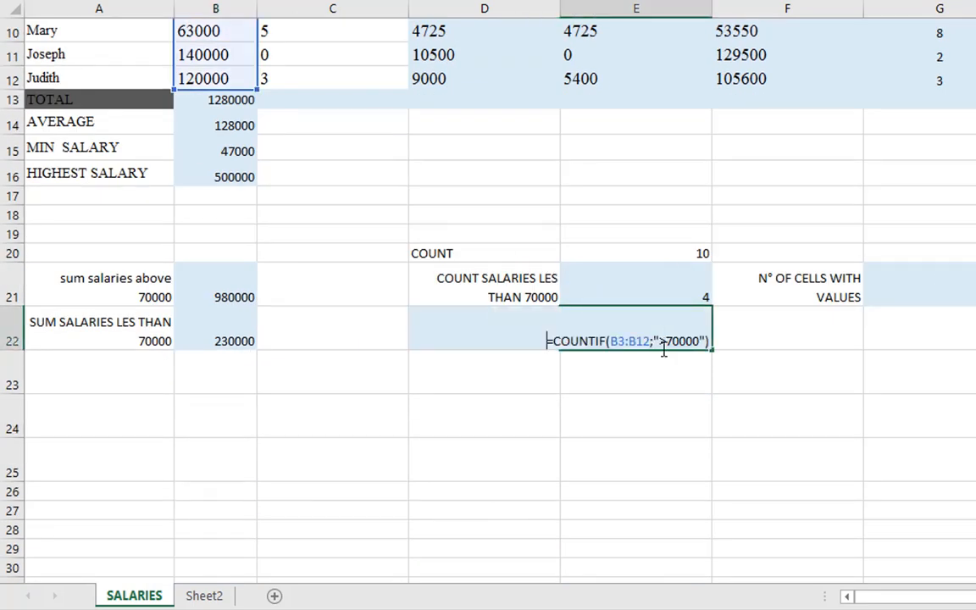
{"action": "left_click", "coordinate": [668, 341]}
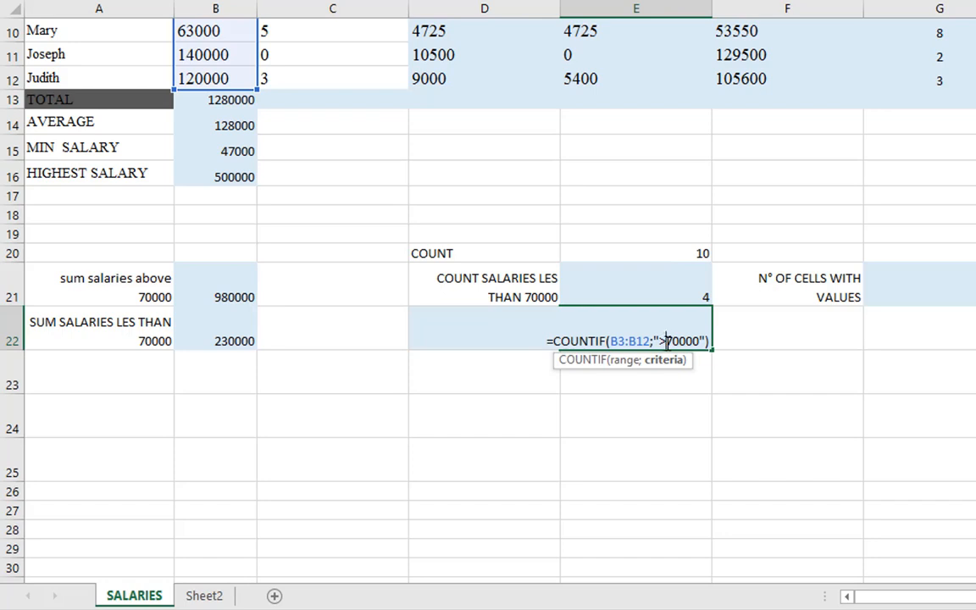
{"action": "key", "text": "BackSpace"}
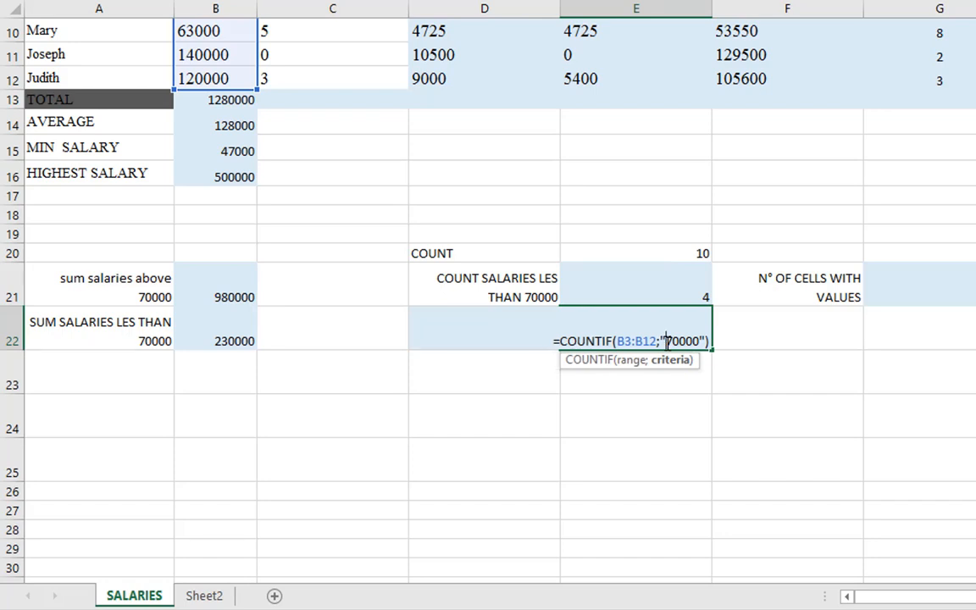
{"action": "type", "text": "<"}
{"action": "type", "text": "="}
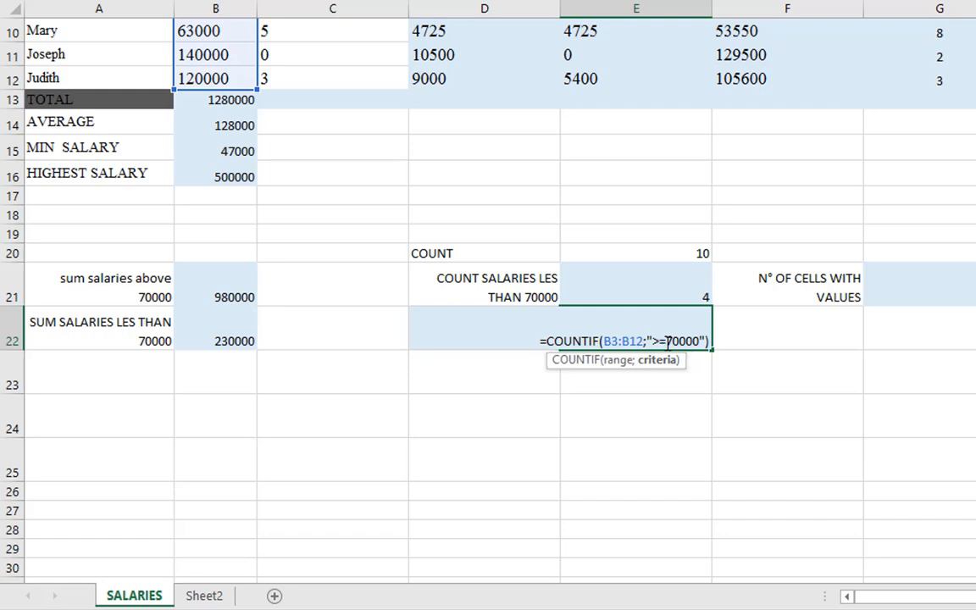
{"action": "key", "text": "Return"}
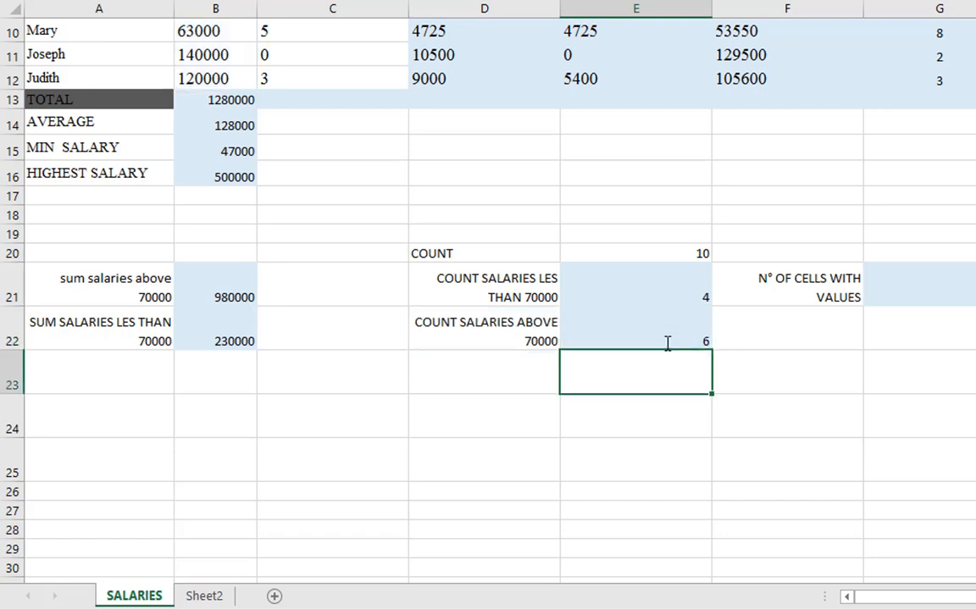
{"action": "scroll", "coordinate": [642, 329], "scroll_direction": "up", "scroll_amount": 3}
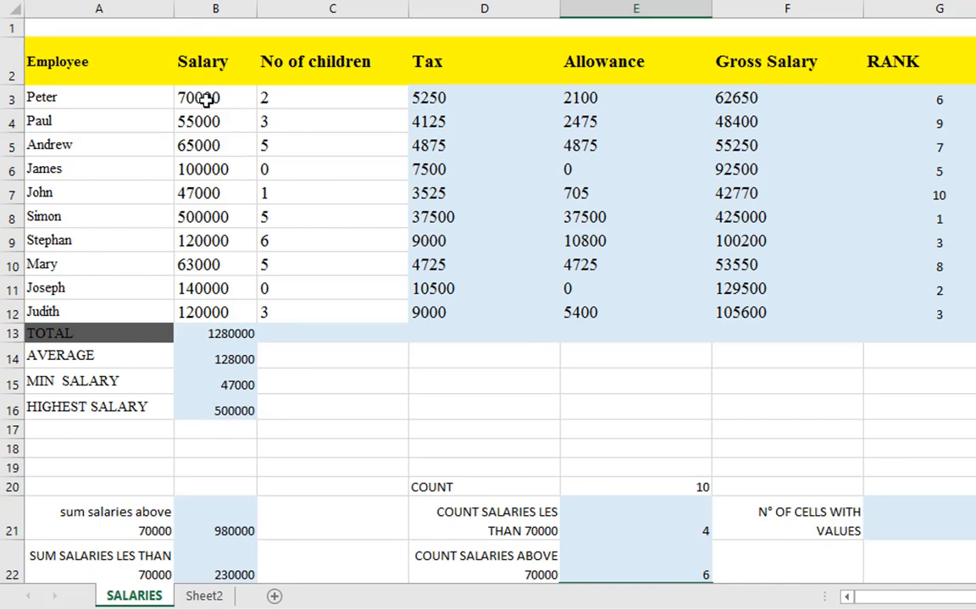
Move the =COUNT(B3:B12) formula from E20 to G21 to fill the number of cells with values
{"action": "scroll", "coordinate": [207, 313], "scroll_direction": "down", "scroll_amount": 2}
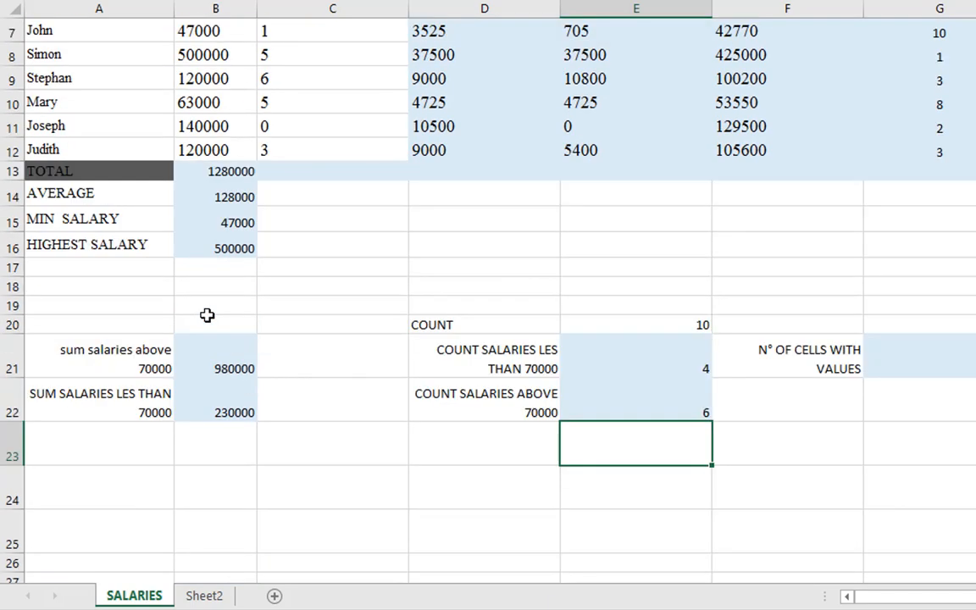
{"action": "left_click", "coordinate": [898, 364]}
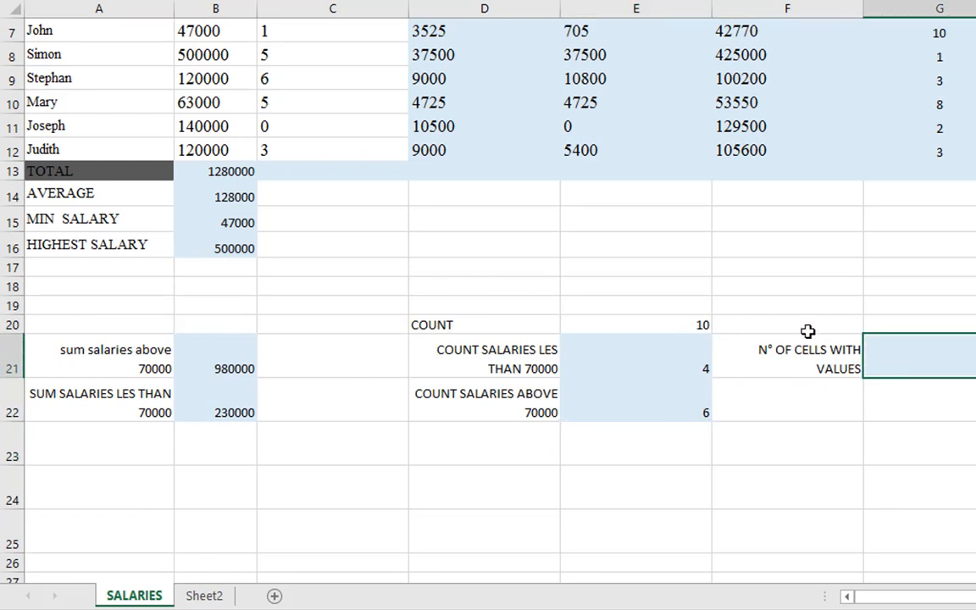
{"action": "left_click", "coordinate": [689, 325]}
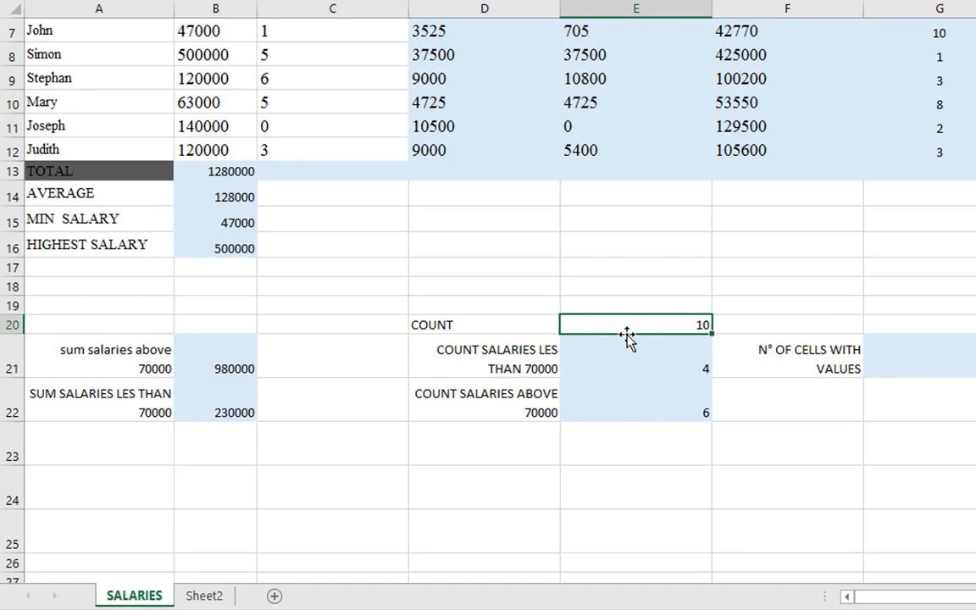
{"action": "left_click_drag", "start_coordinate": [627, 336], "coordinate": [901, 350]}
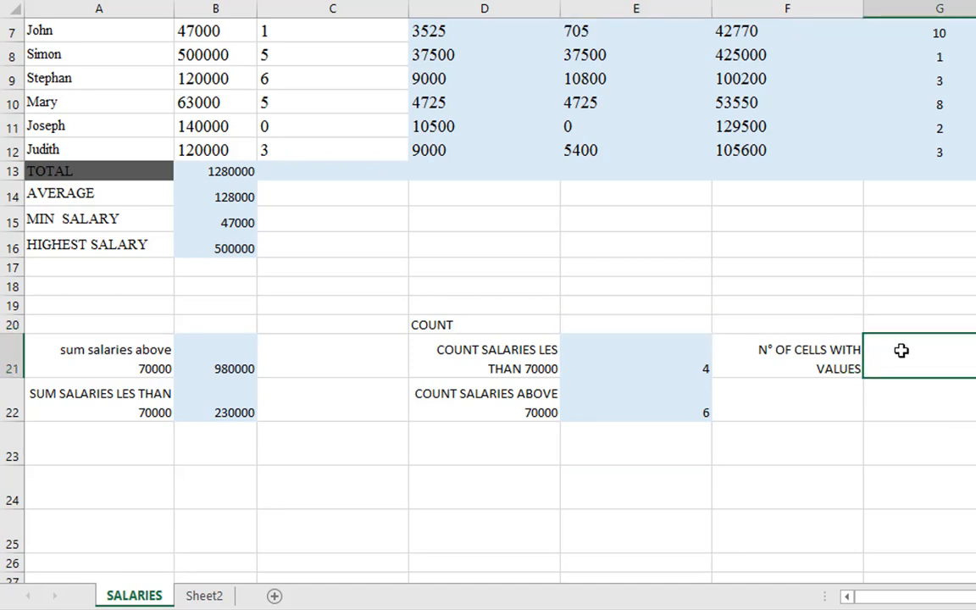
{"action": "type", "text": "=COUNT(B3:B12)"}
{"action": "scroll", "coordinate": [902, 364], "scroll_direction": "up", "scroll_amount": 2}
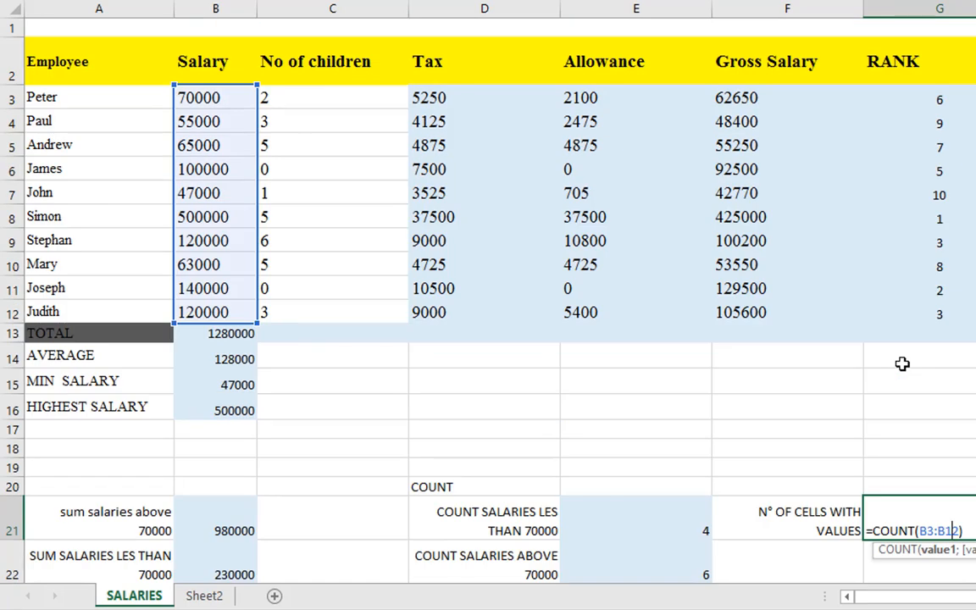
{"action": "scroll", "coordinate": [903, 363], "scroll_direction": "down", "scroll_amount": 2}
{"action": "scroll", "coordinate": [902, 363], "scroll_direction": "up", "scroll_amount": 2}
{"action": "key", "text": "Return"}
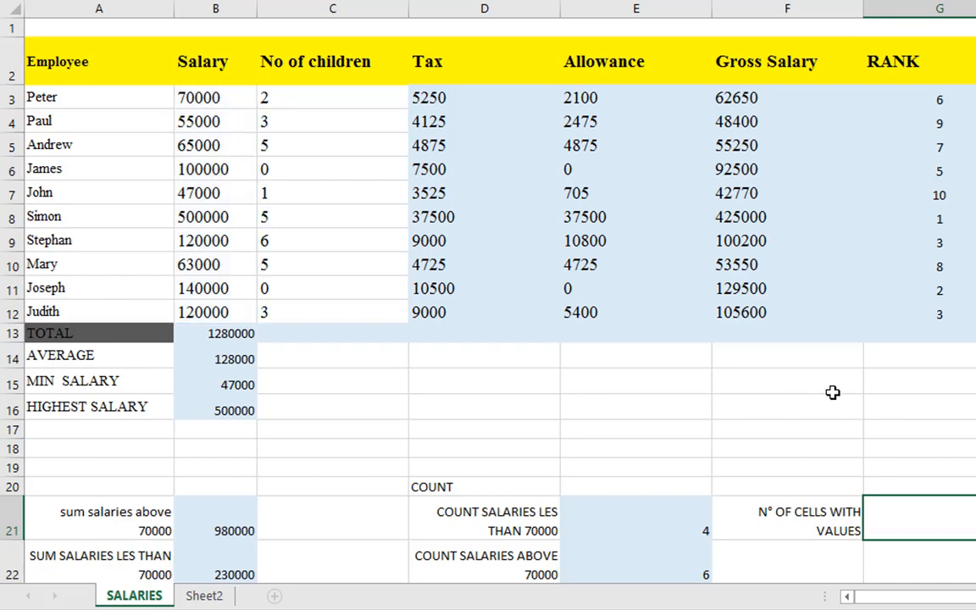
{"action": "scroll", "coordinate": [833, 392], "scroll_direction": "down", "scroll_amount": 2}
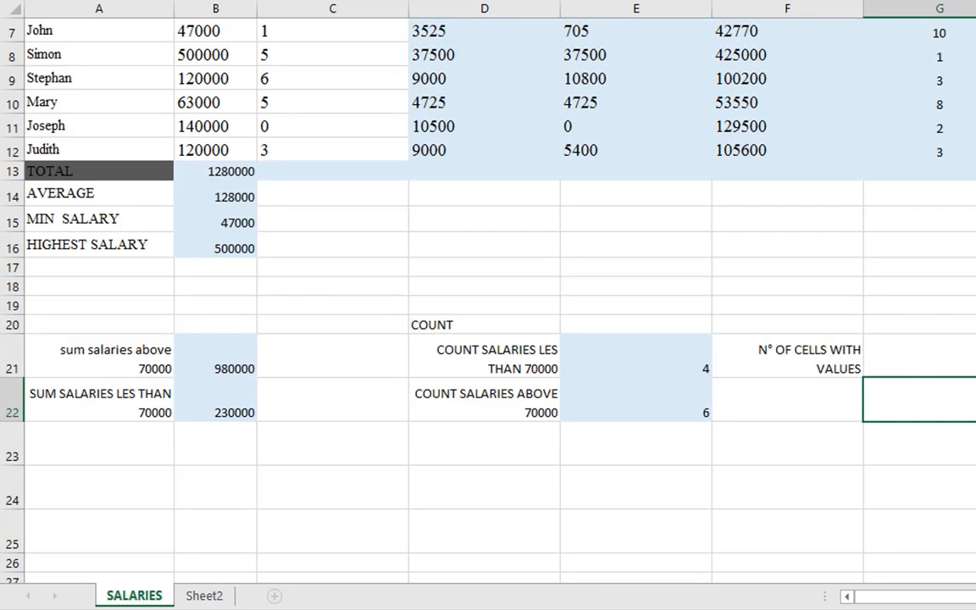
Review the function list on Sheet2 and the SUMIF formula in B21 of the SALARIES sheet
{"action": "left_click", "coordinate": [204, 596]}
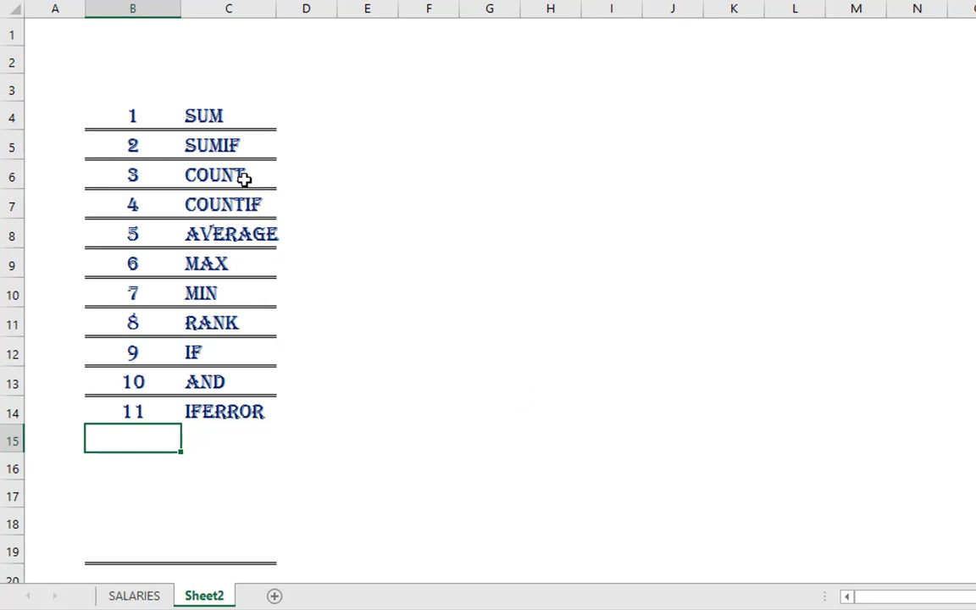
{"action": "left_click", "coordinate": [246, 204]}
{"action": "left_click", "coordinate": [250, 145]}
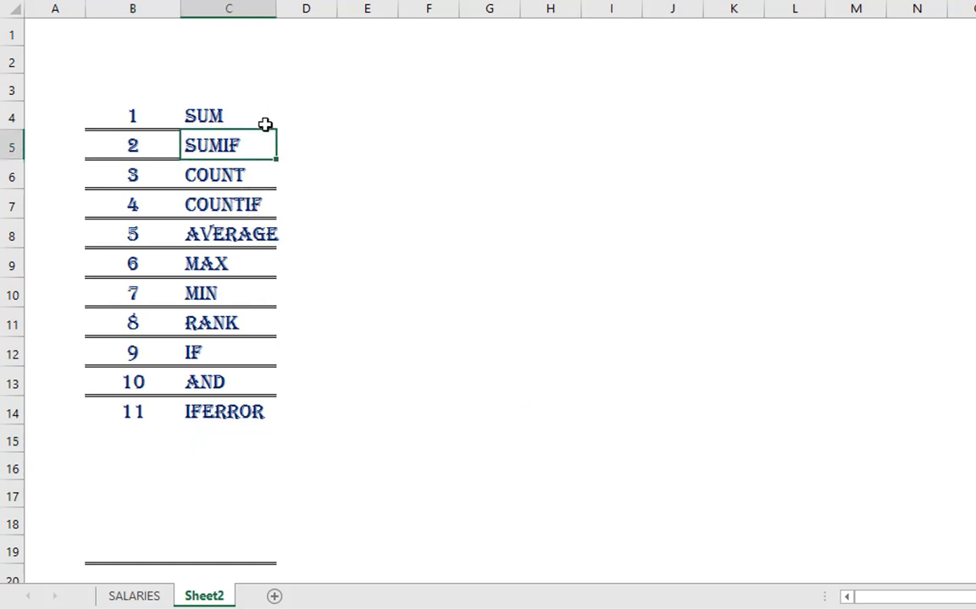
{"action": "left_click", "coordinate": [125, 593]}
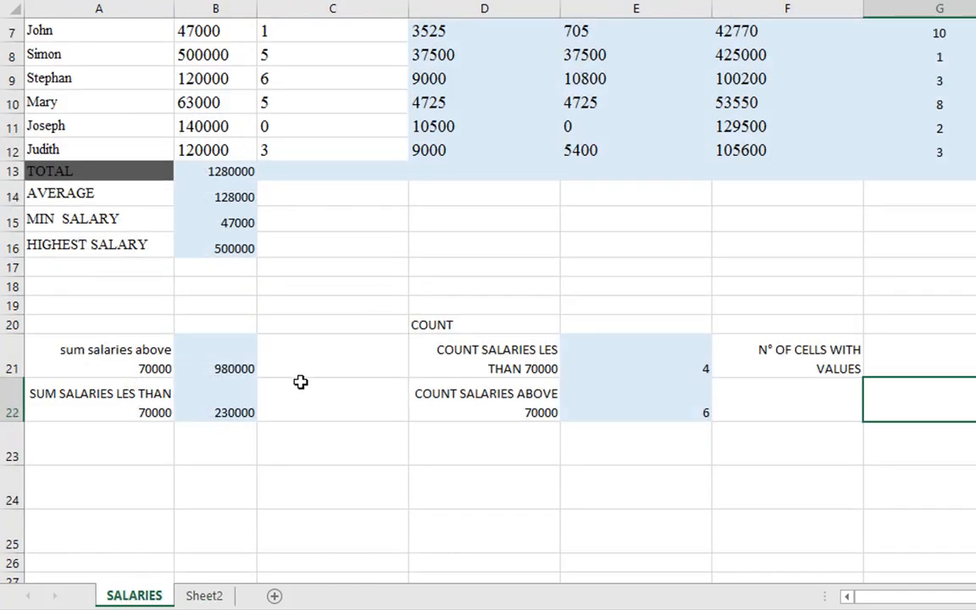
{"action": "left_click", "coordinate": [225, 356]}
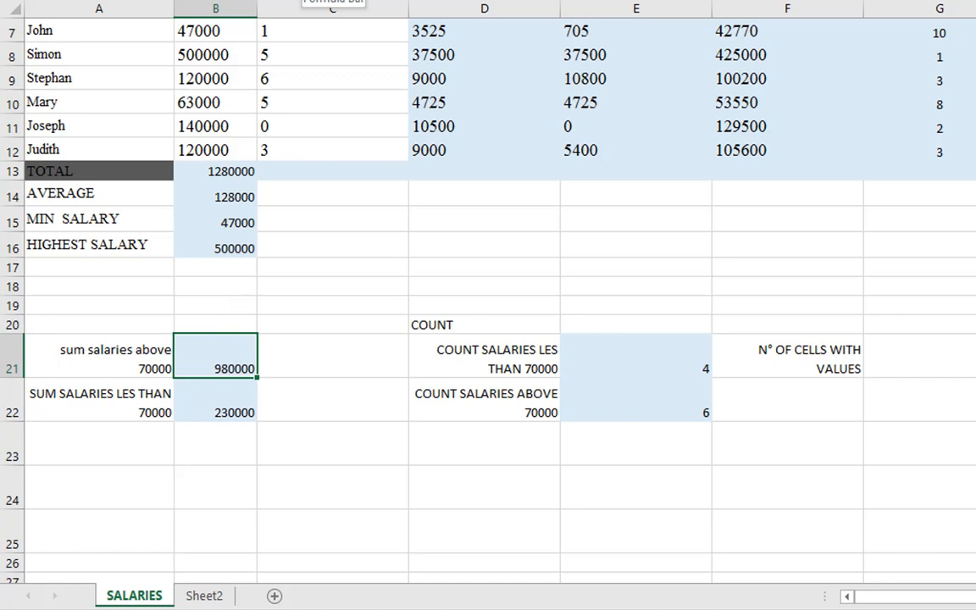
{"action": "left_click", "coordinate": [305, 0]}
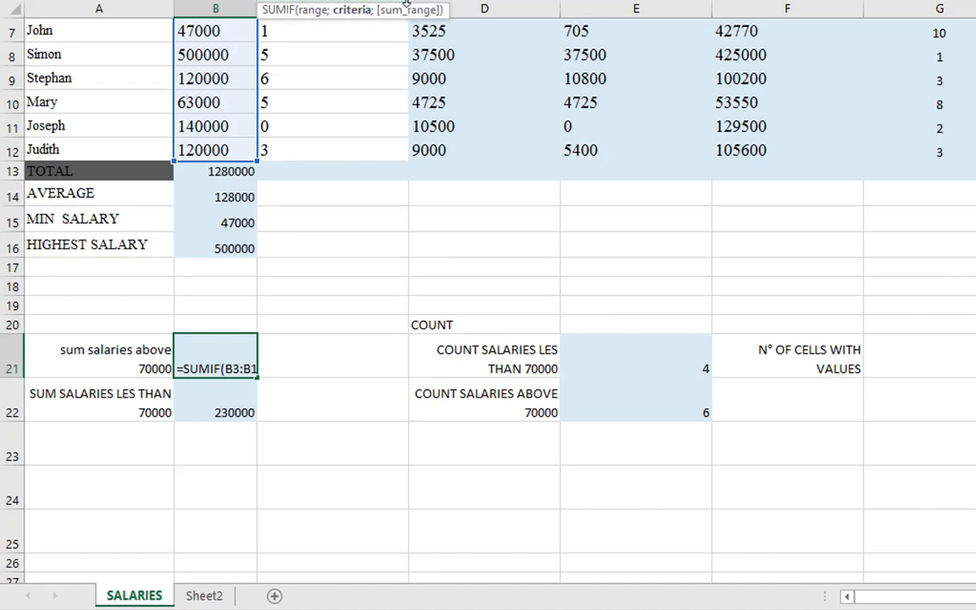
{"action": "key", "text": "Return"}
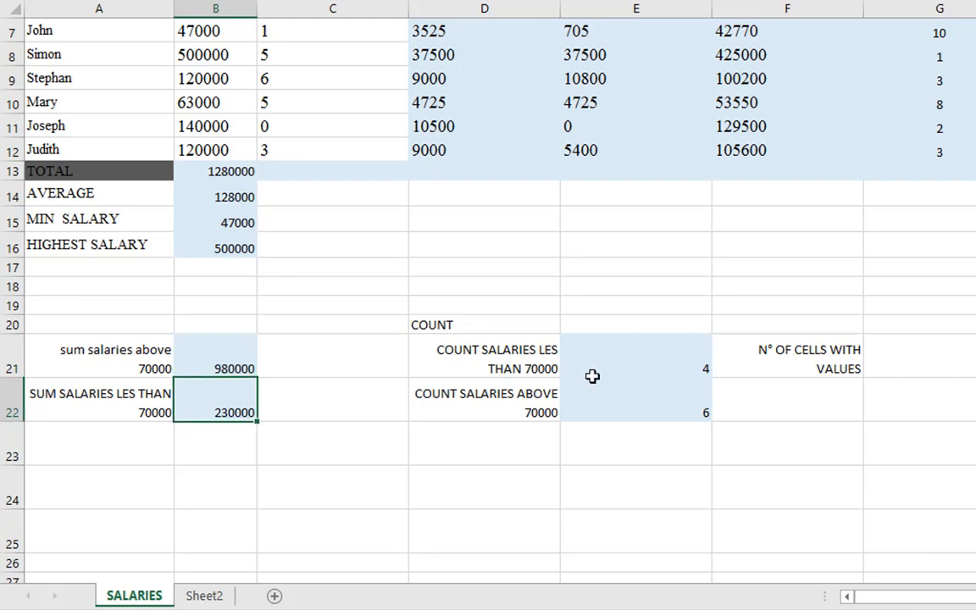
Switch to the other Book1 workbook window and look over the U.S.A Annual Purchase Report 2011 and its summary tables
{"action": "mouse_move", "coordinate": [771, 609]}
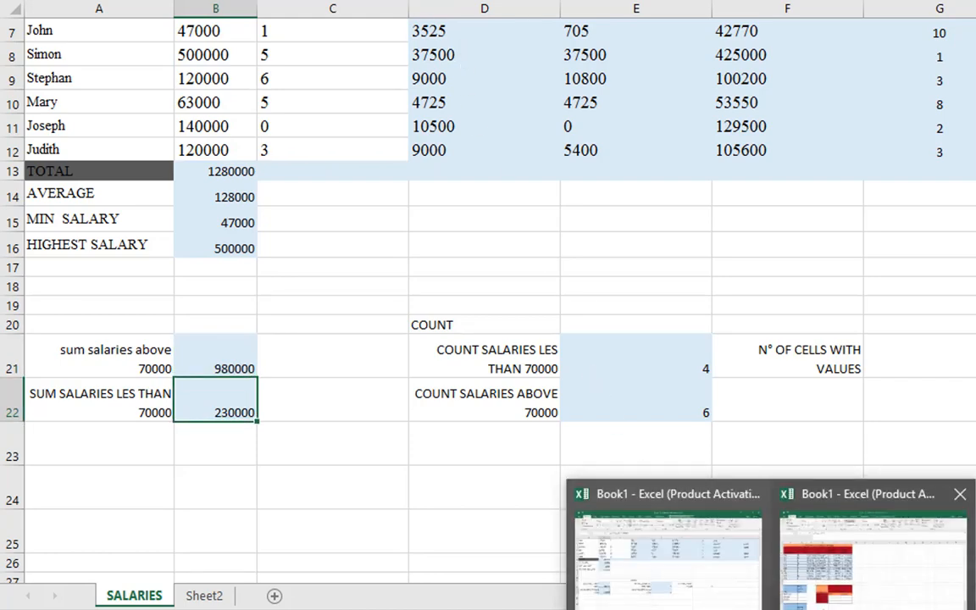
{"action": "left_click", "coordinate": [832, 581]}
{"action": "scroll", "coordinate": [115, 370], "scroll_direction": "down", "scroll_amount": 1}
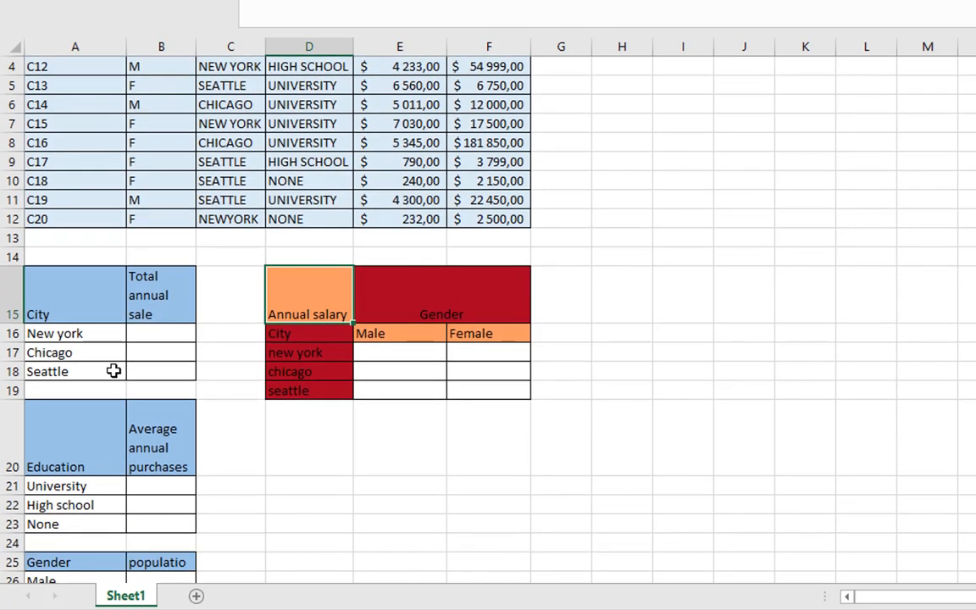
{"action": "scroll", "coordinate": [187, 291], "scroll_direction": "up", "scroll_amount": 1}
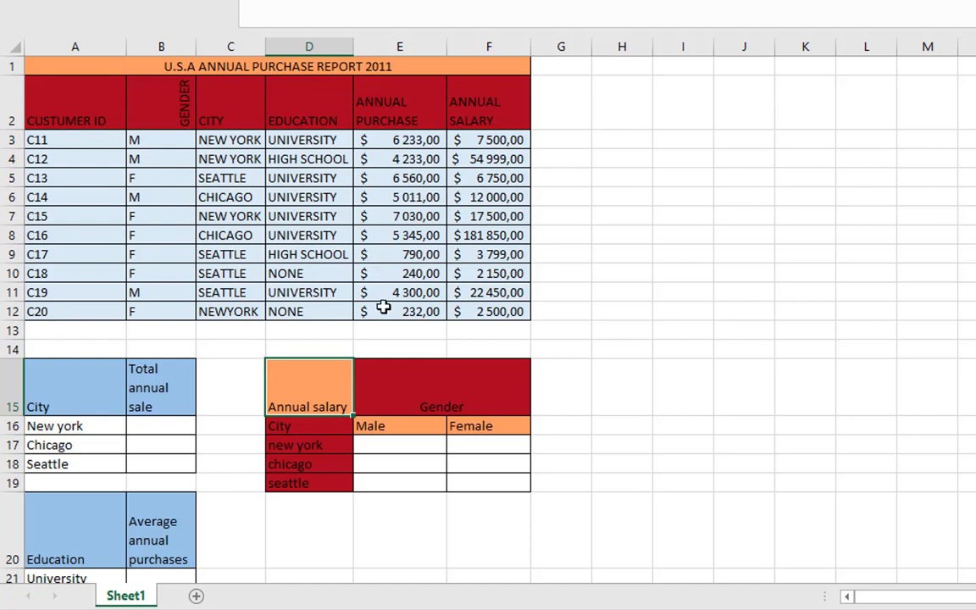
Examine the New York row of the Total annual sale table and the Annual Purchase values in E3:E12
{"action": "left_click", "coordinate": [100, 430]}
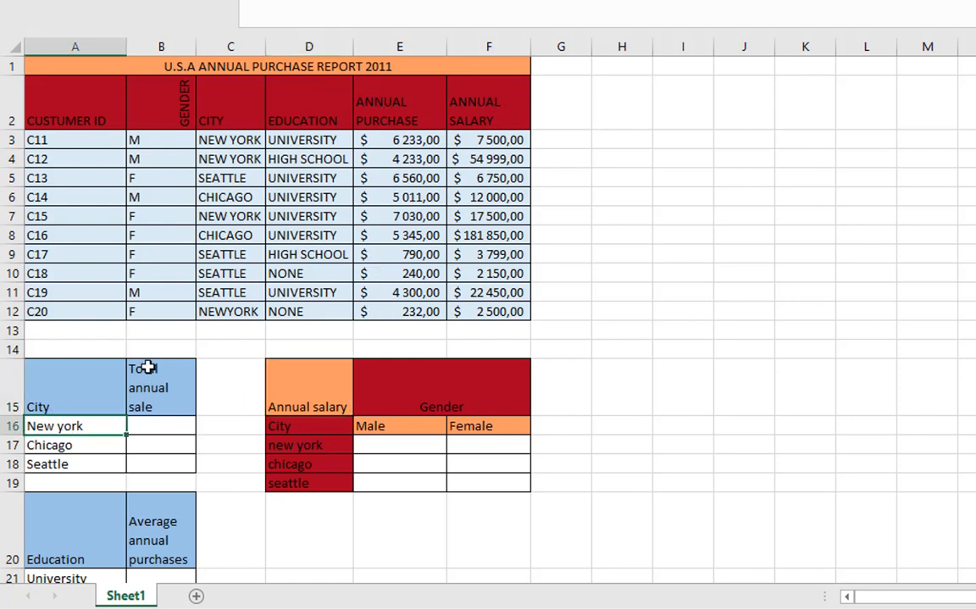
{"action": "left_click", "coordinate": [146, 429]}
{"action": "left_click", "coordinate": [76, 427]}
{"action": "mouse_move", "coordinate": [76, 427]}
{"action": "left_mouse_down"}
{"action": "mouse_move", "coordinate": [73, 440]}
{"action": "mouse_move", "coordinate": [61, 432]}
{"action": "left_mouse_up"}
{"action": "left_click_drag", "start_coordinate": [388, 143], "coordinate": [394, 320]}
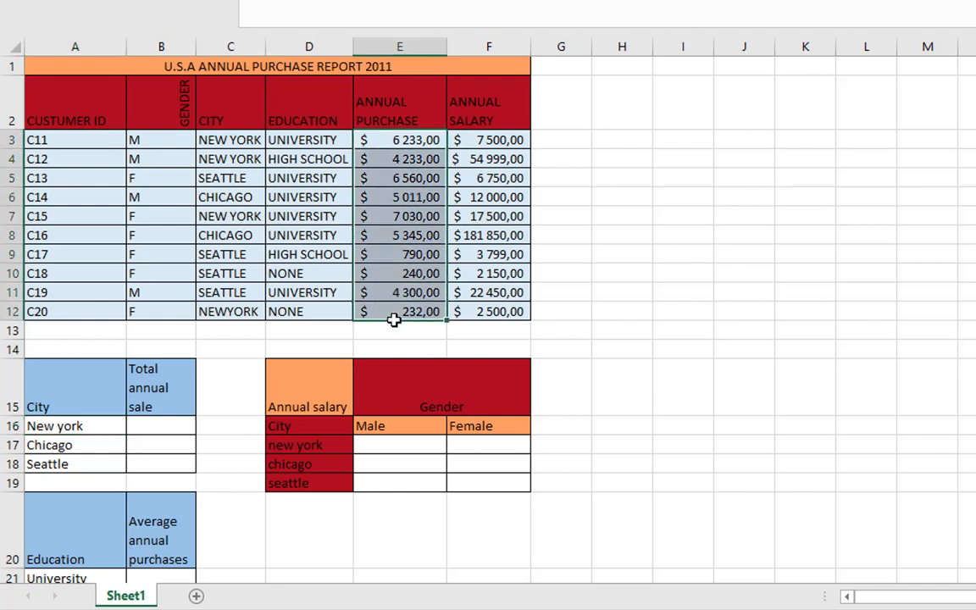
Match the New York entries in the City column with their annual purchases, and inspect how the city in C12 is spelled
{"action": "left_click", "coordinate": [241, 141]}
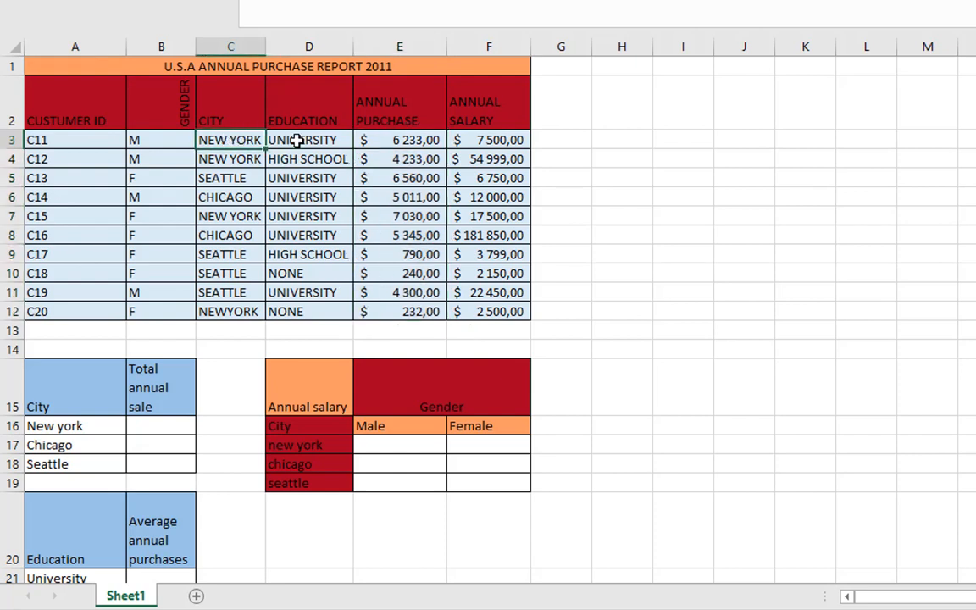
{"action": "left_click", "coordinate": [412, 141]}
{"action": "left_click", "coordinate": [252, 163]}
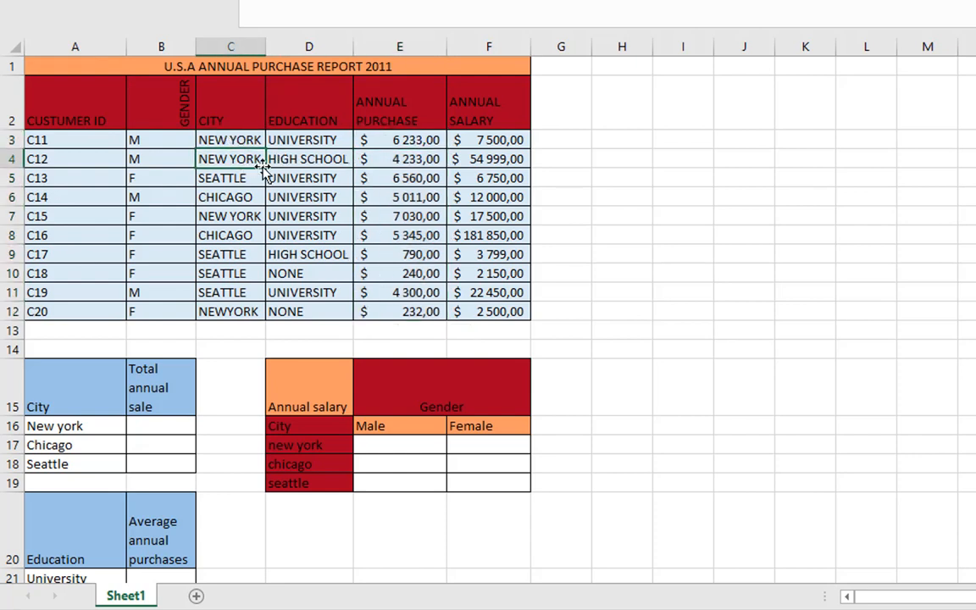
{"action": "left_click", "coordinate": [412, 153]}
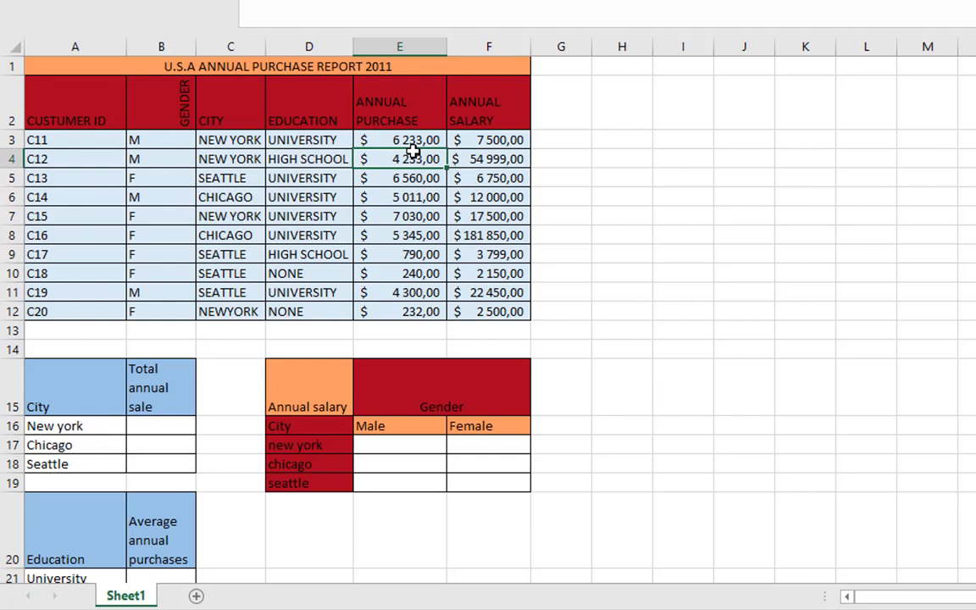
{"action": "left_click", "coordinate": [226, 142]}
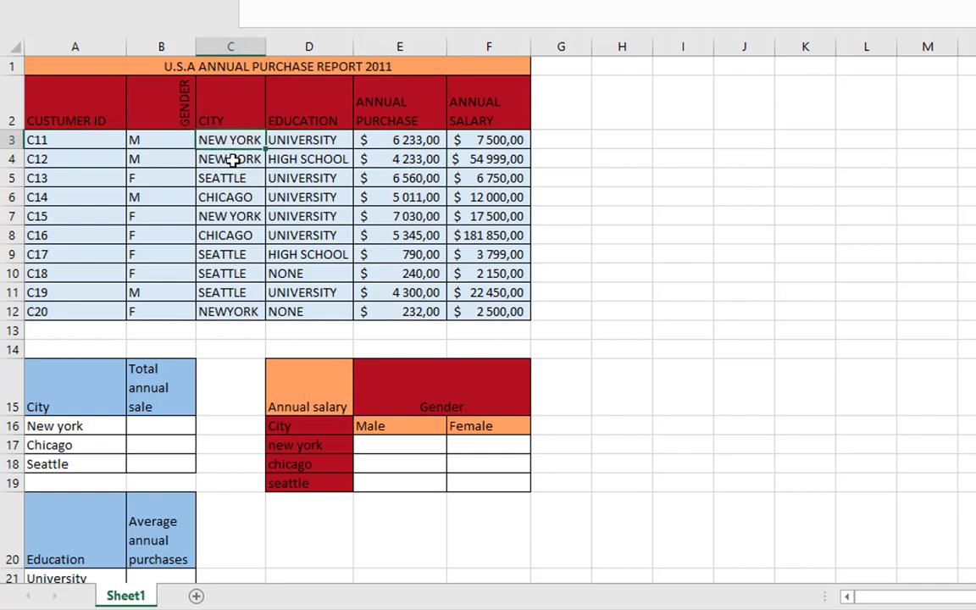
{"action": "left_click", "coordinate": [214, 156]}
{"action": "left_click", "coordinate": [228, 293]}
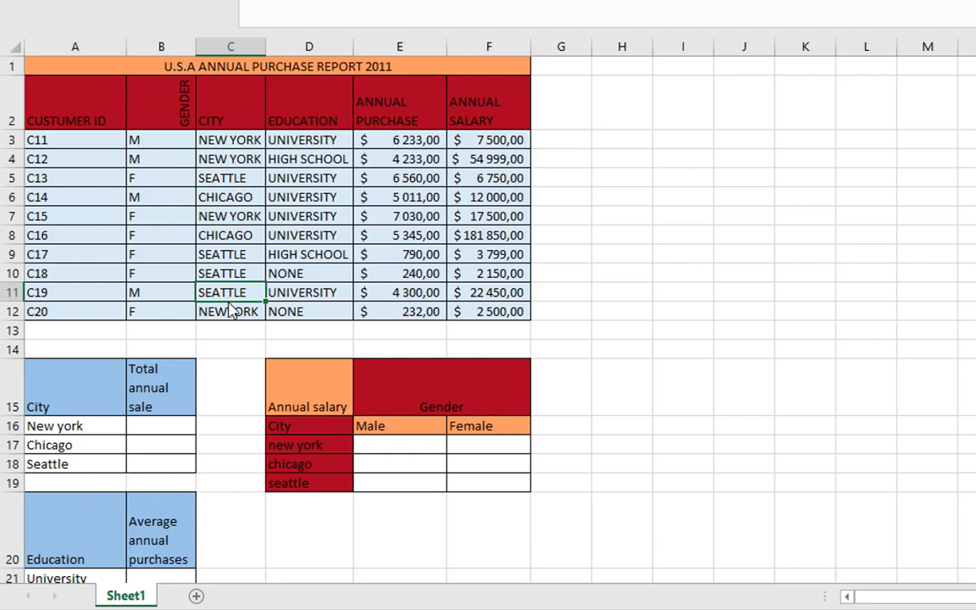
{"action": "left_click", "coordinate": [230, 312]}
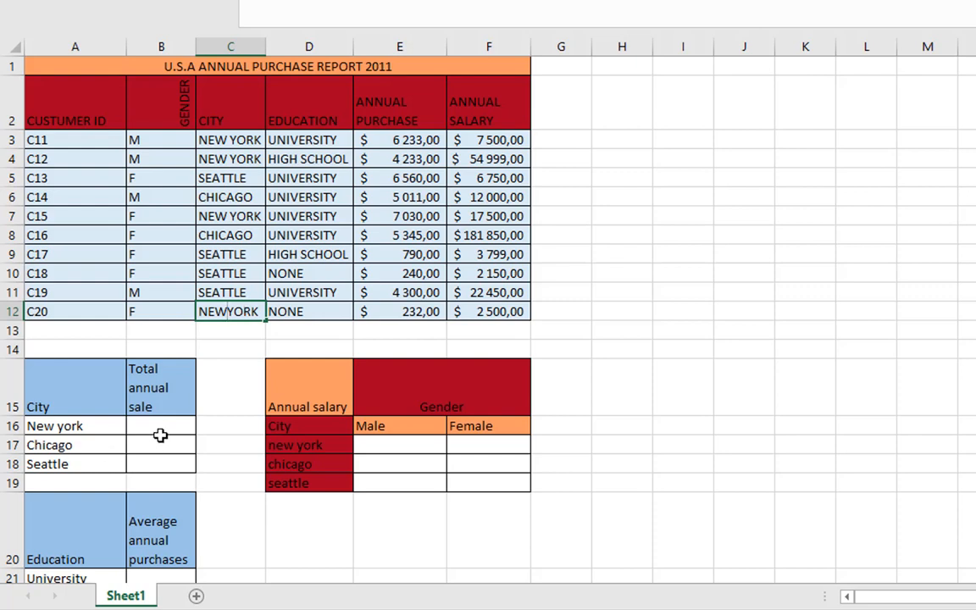
{"action": "key", "text": "Return"}
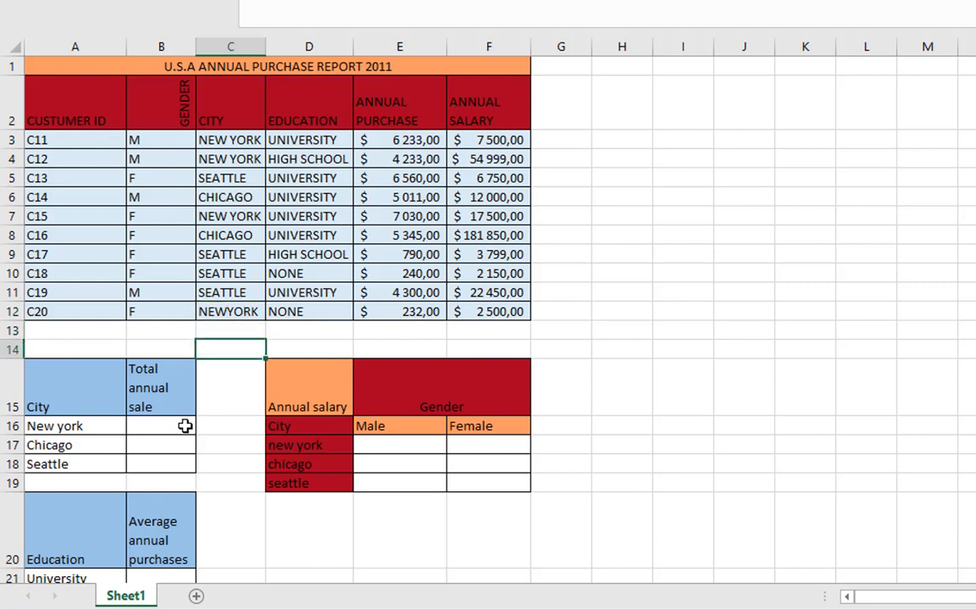
Start a SUMIF formula in B16, the New York row of the Total annual sale table
{"action": "left_click", "coordinate": [161, 427]}
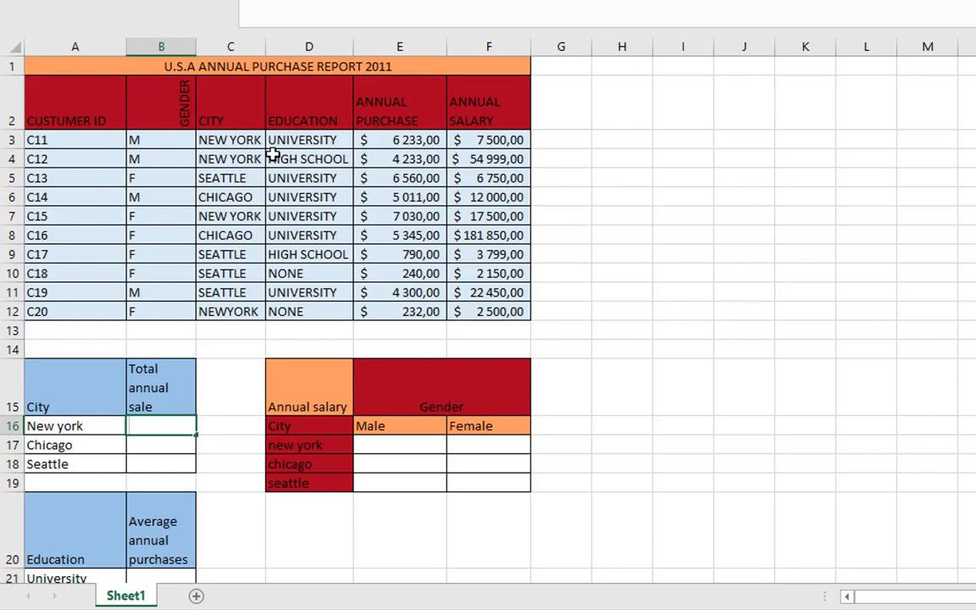
{"action": "key", "text": "Tab"}
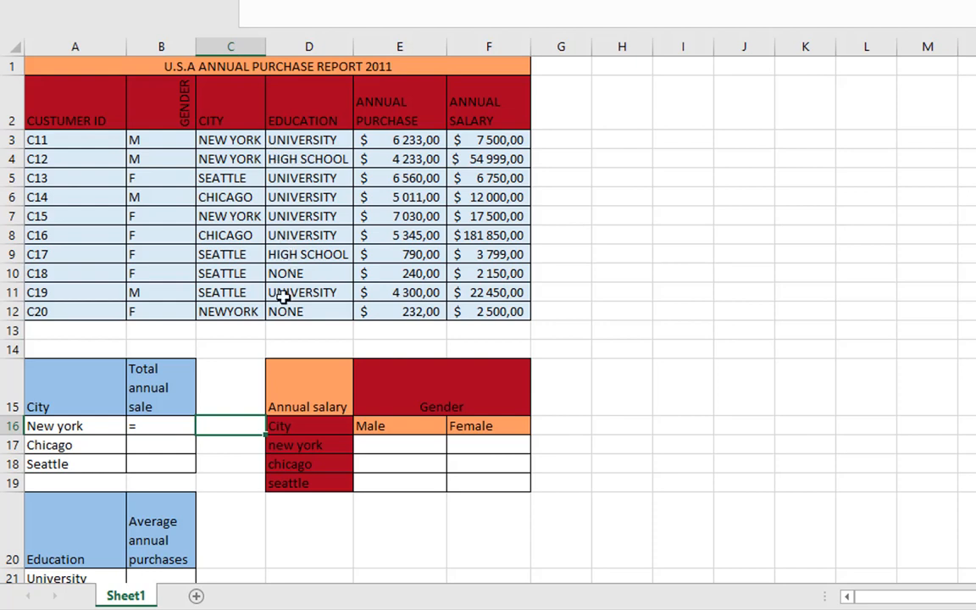
{"action": "left_click", "coordinate": [146, 426]}
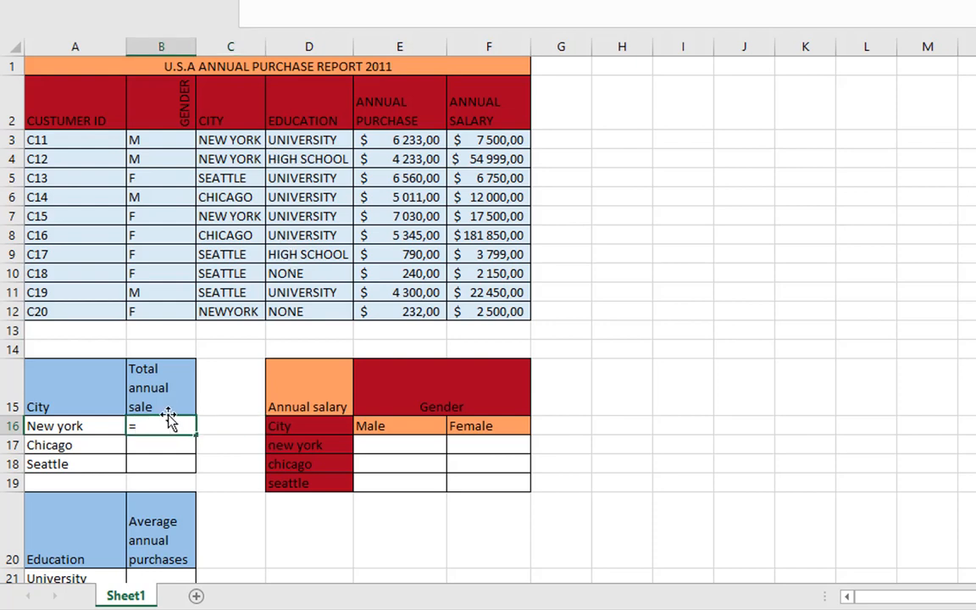
{"action": "type", "text": "SU;IF"}
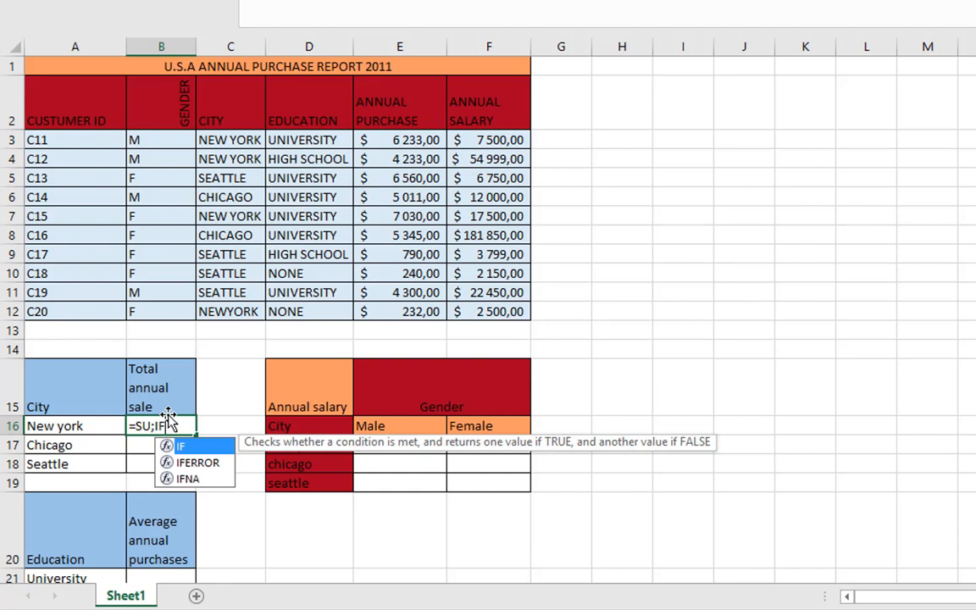
{"action": "key", "text": "BackSpace"}
{"action": "key", "text": "BackSpace"}
{"action": "key", "text": "BackSpace"}
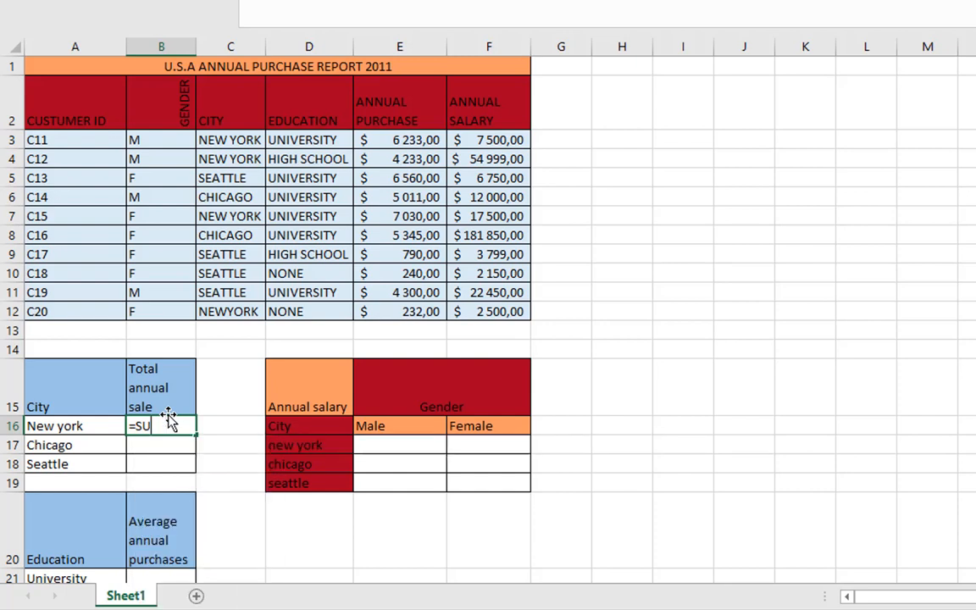
{"action": "type", "text": "MIF("}
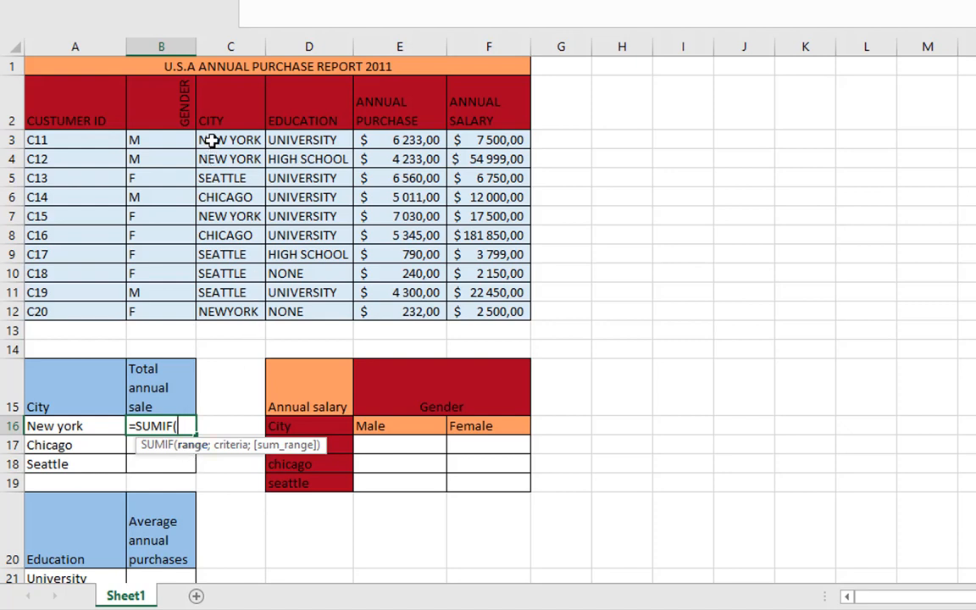
Give the SUMIF in B16 the City range C3:C12, criterion A16 and Annual Purchase sum range E3:E12
{"action": "left_click_drag", "start_coordinate": [212, 142], "coordinate": [227, 312]}
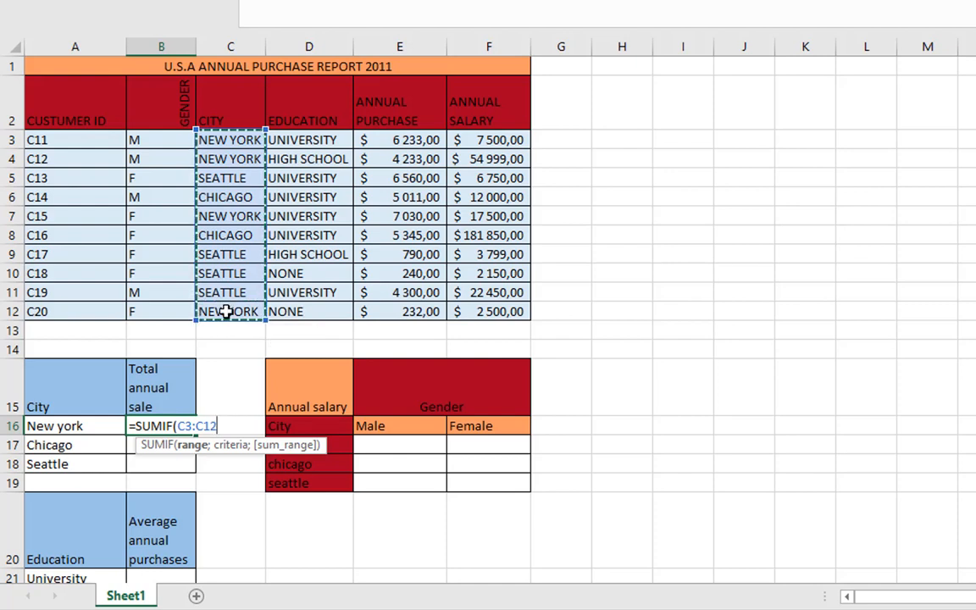
{"action": "type", "text": ";"}
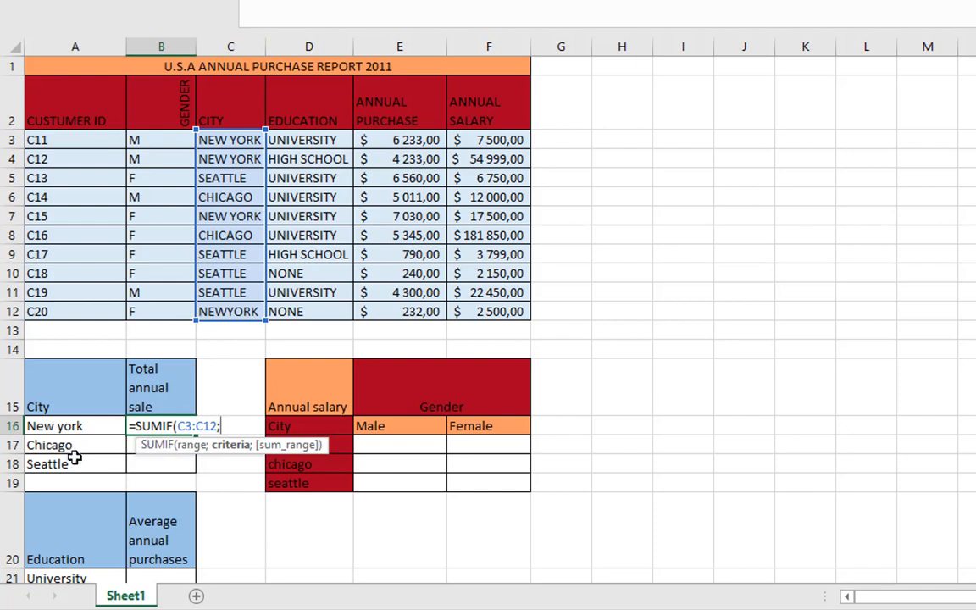
{"action": "left_click", "coordinate": [66, 426]}
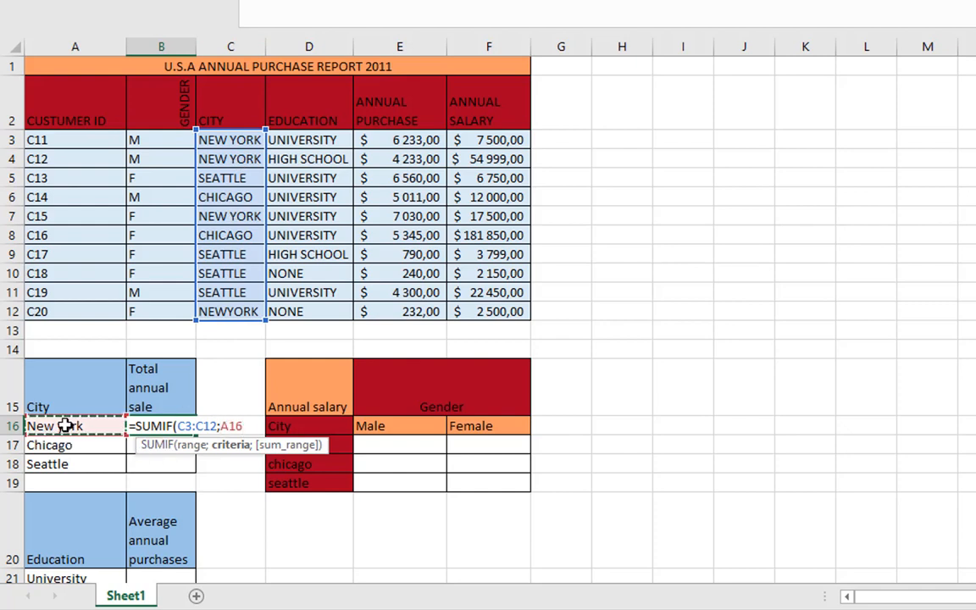
{"action": "type", "text": ";"}
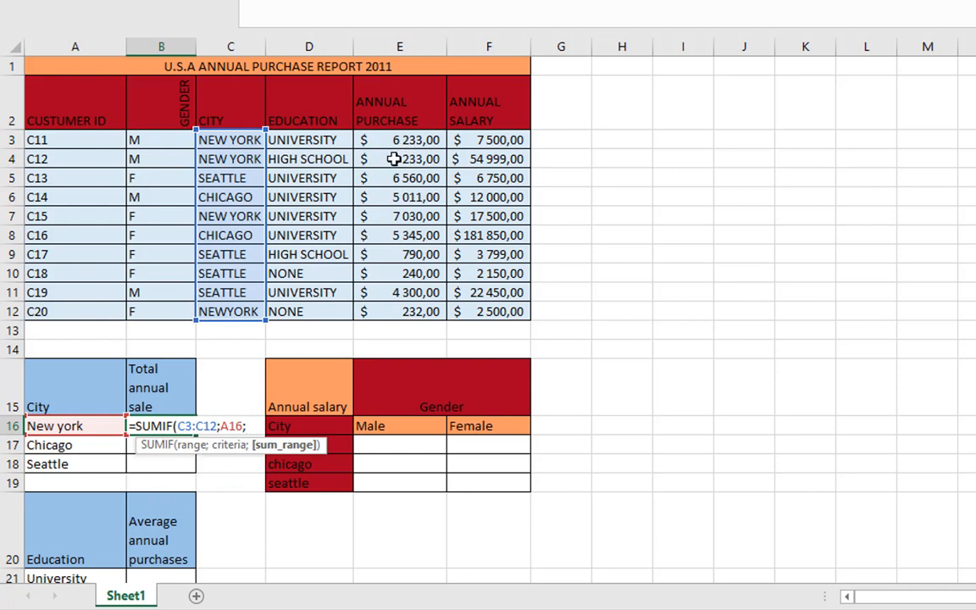
{"action": "left_click_drag", "start_coordinate": [394, 141], "coordinate": [393, 311]}
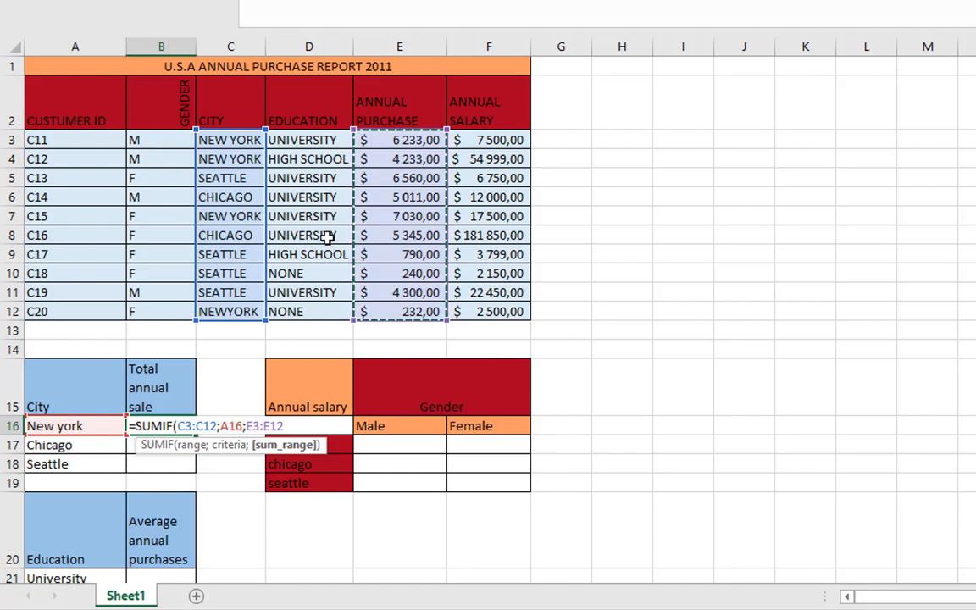
Make both SUMIF ranges absolute as $C$3:$C$12 and $E$3:$E$12, leaving the criterion A16 relative
{"action": "left_click", "coordinate": [248, 426]}
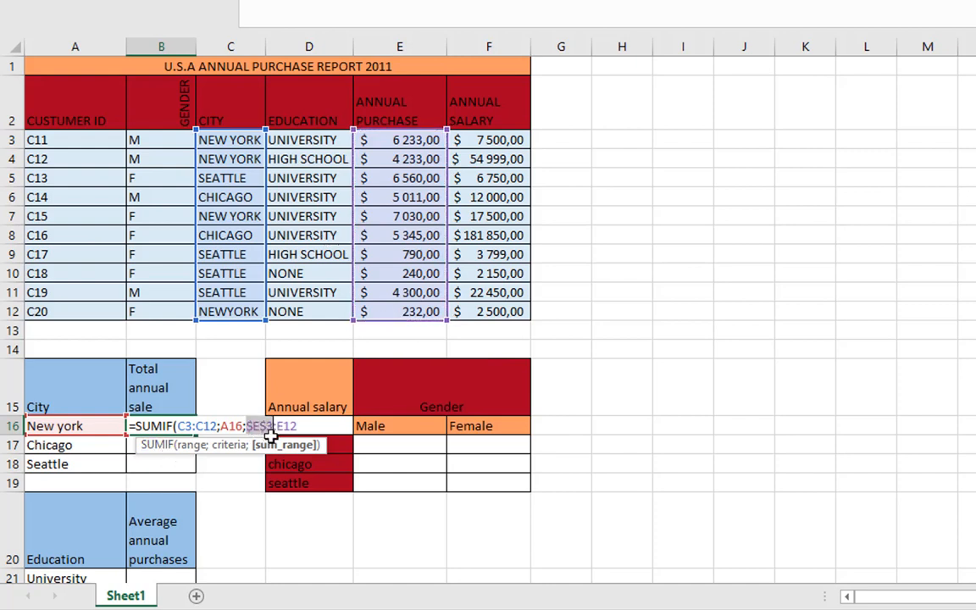
{"action": "key", "text": "F4"}
{"action": "left_click", "coordinate": [207, 425]}
{"action": "key", "text": "F4"}
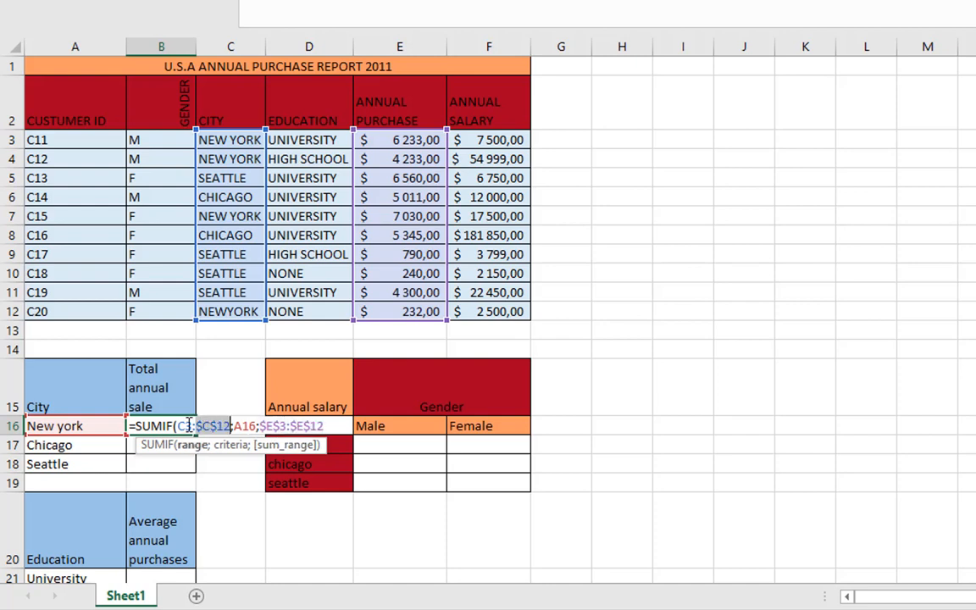
{"action": "left_click", "coordinate": [186, 426]}
{"action": "key", "text": "F4"}
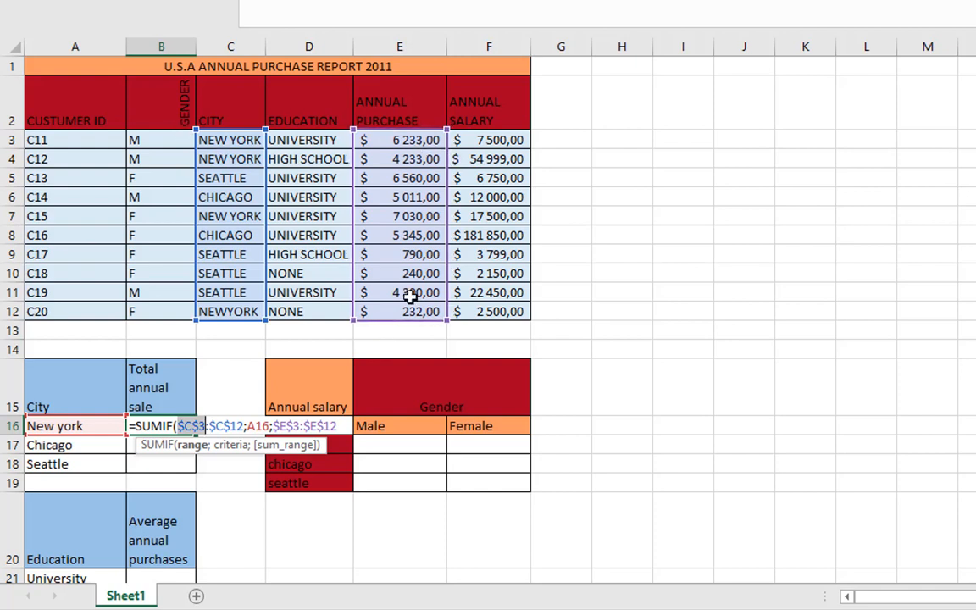
Commit the SUMIF formula in B16 and fill it down to B18 for Chicago and Seattle
{"action": "key", "text": "Return"}
{"action": "key", "text": "Return"}
{"action": "left_click", "coordinate": [185, 430]}
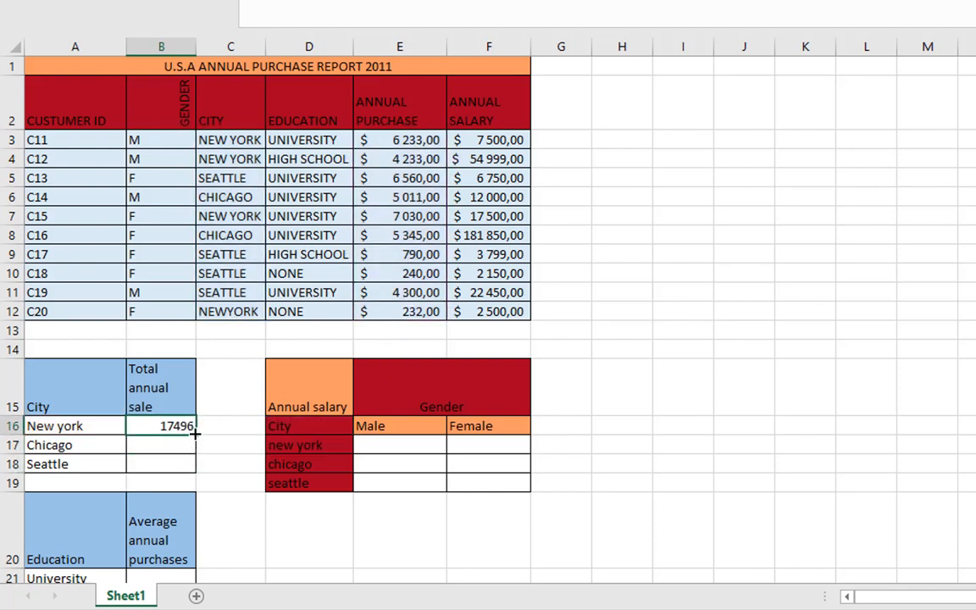
{"action": "left_click_drag", "start_coordinate": [195, 464], "coordinate": [196, 473]}
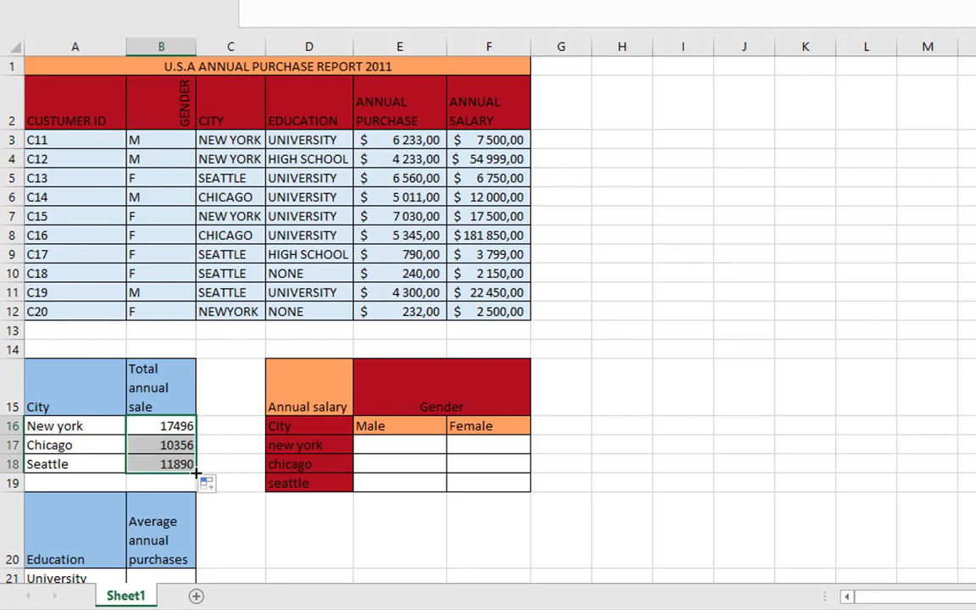
Check the New York total in B16 by selecting its matching annual purchases in E3, E4 and E7 together
{"action": "left_click", "coordinate": [166, 426]}
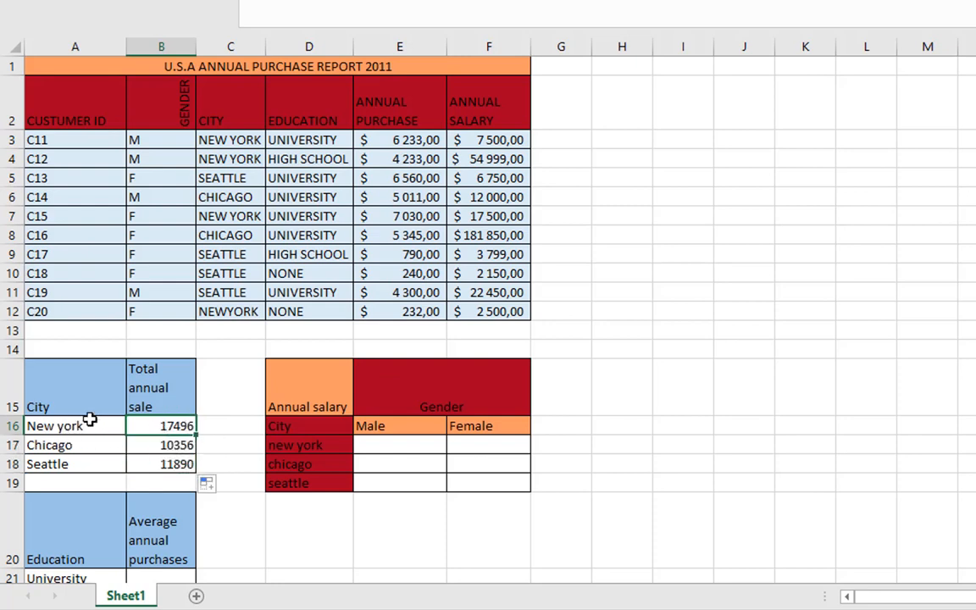
{"action": "left_click", "coordinate": [400, 140]}
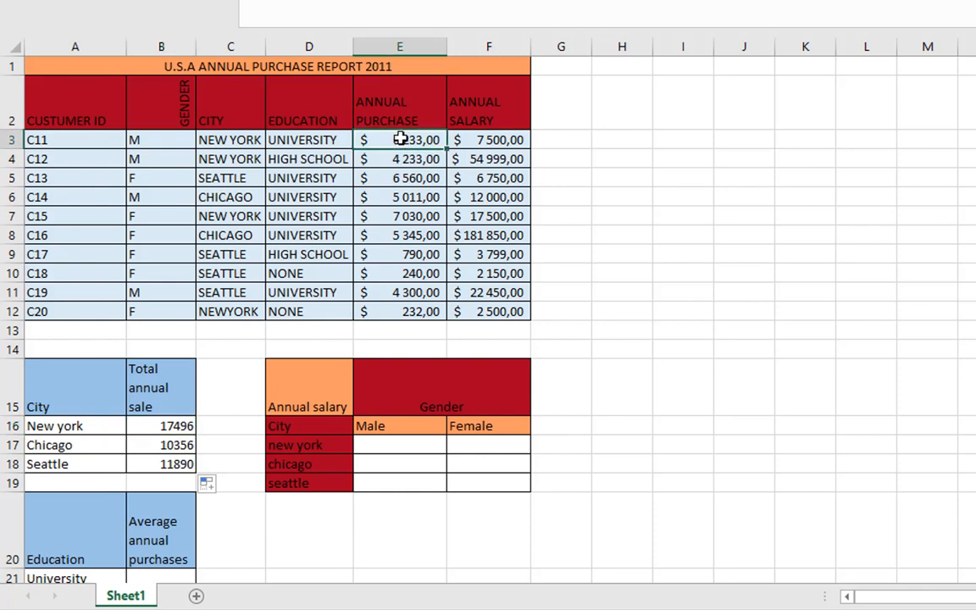
{"action": "left_click", "coordinate": [416, 164], "text": "ctrl"}
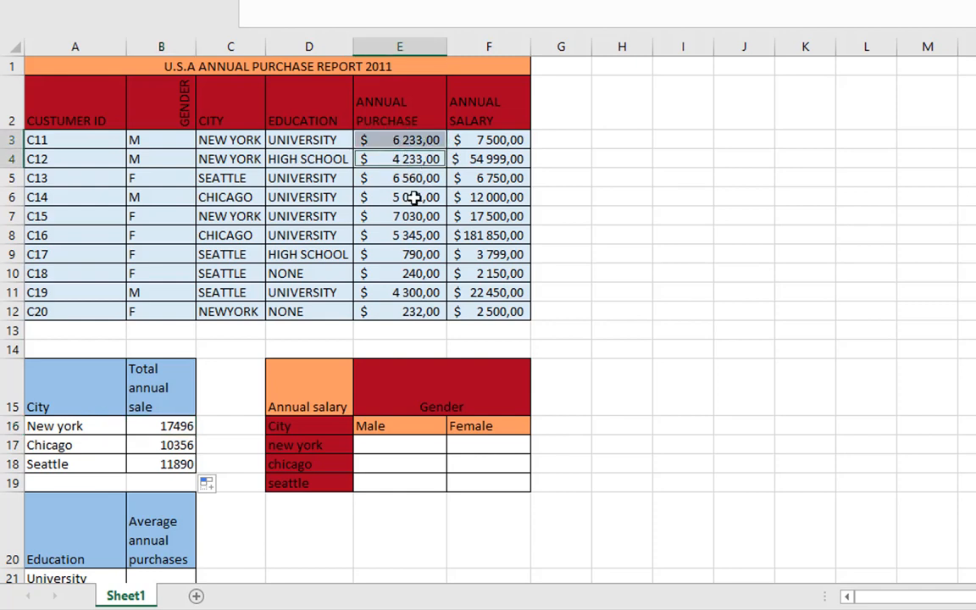
{"action": "left_click", "coordinate": [390, 217], "text": "ctrl"}
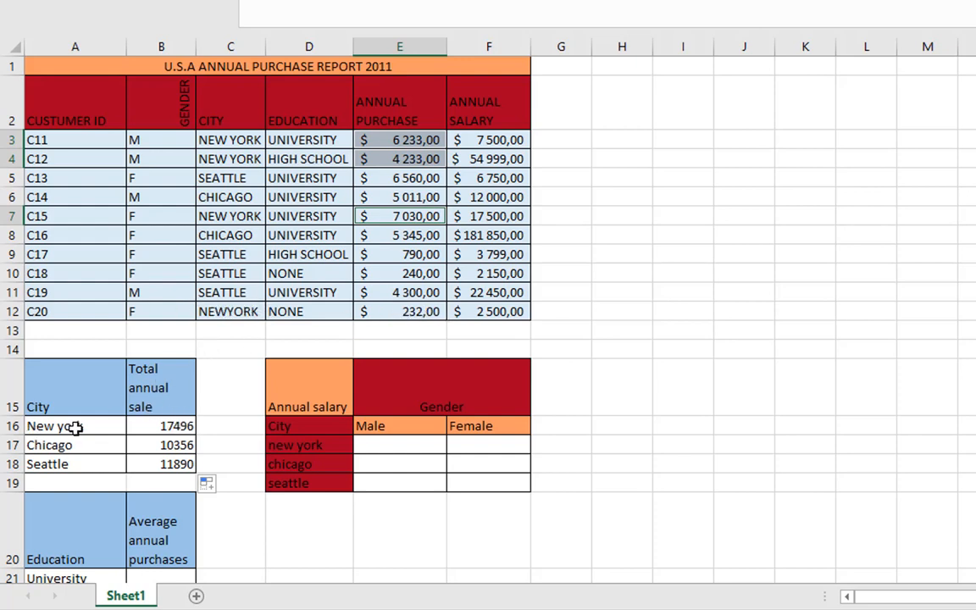
Copy the text "New york" from A16 into C12 to correct the city spelling, and check the total in B16
{"action": "left_click", "coordinate": [81, 426]}
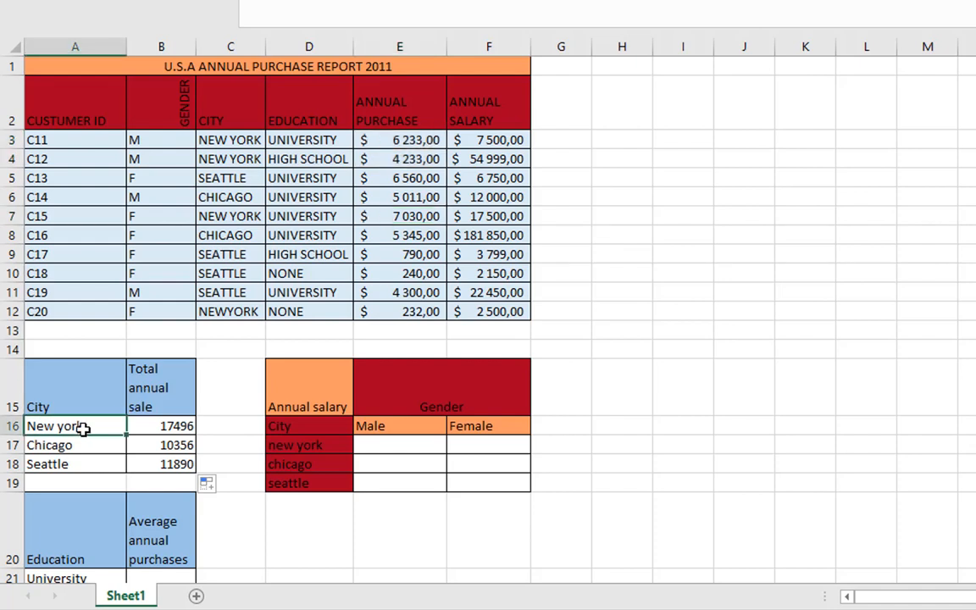
{"action": "left_click_drag", "start_coordinate": [58, 426], "coordinate": [8, 428]}
{"action": "key", "text": "ctrl+c"}
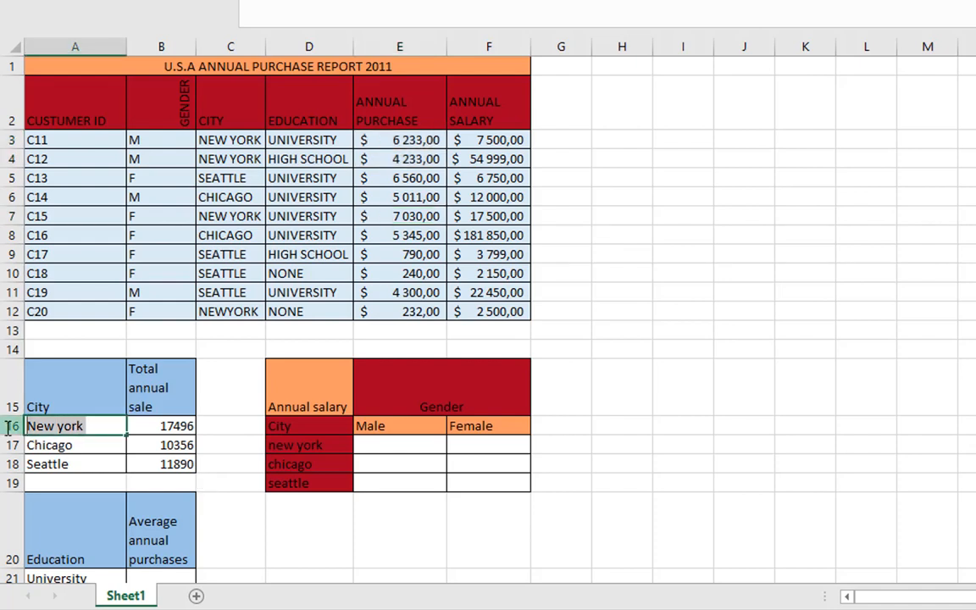
{"action": "key", "text": "Return"}
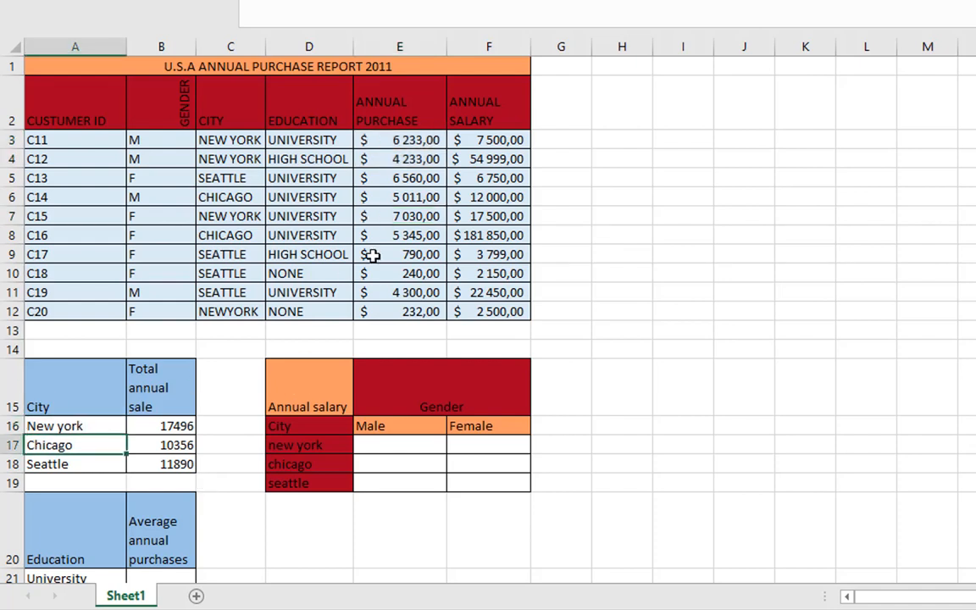
{"action": "left_click", "coordinate": [218, 315]}
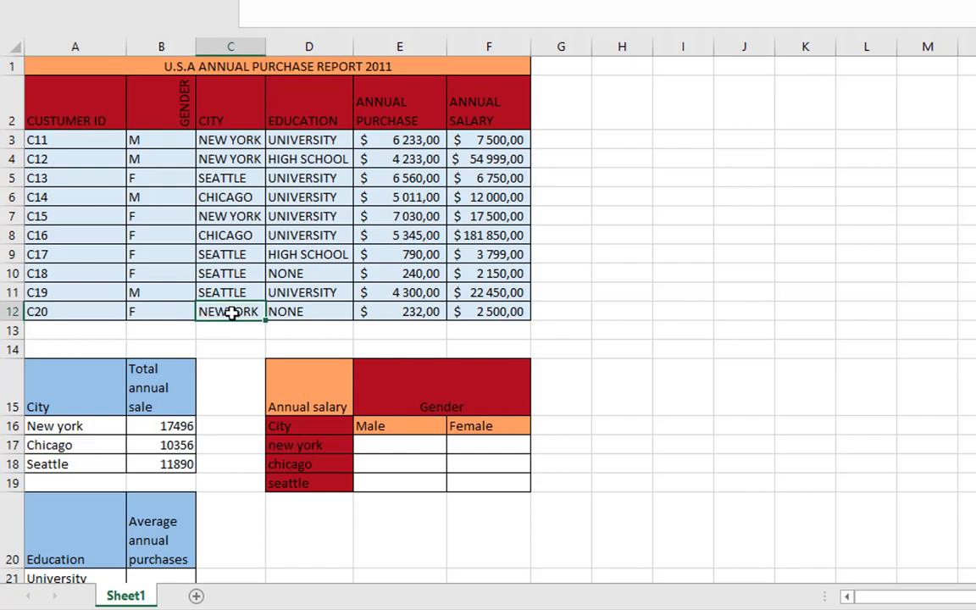
{"action": "key", "text": "ctrl+v"}
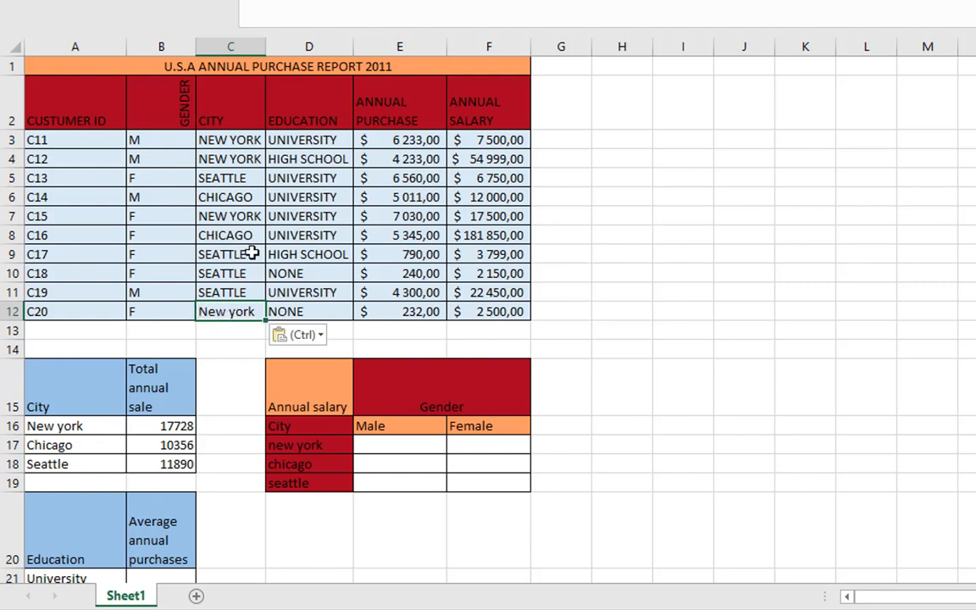
{"action": "left_click", "coordinate": [170, 427]}
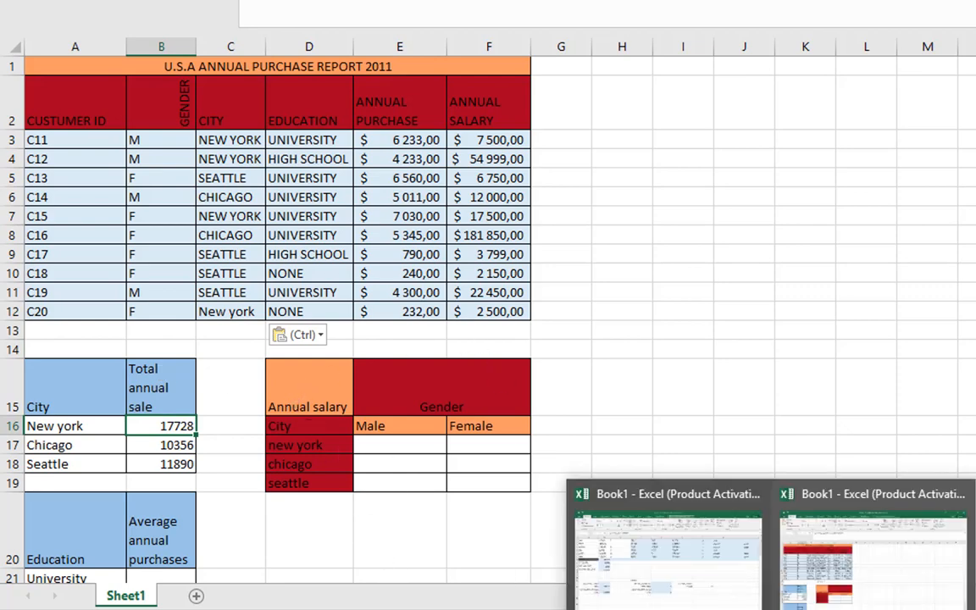
Switch to the other Book1 workbook and review the SALARIES sheet and the function list on Sheet2
{"action": "left_click", "coordinate": [667, 581]}
{"action": "scroll", "coordinate": [424, 395], "scroll_direction": "up", "scroll_amount": 2}
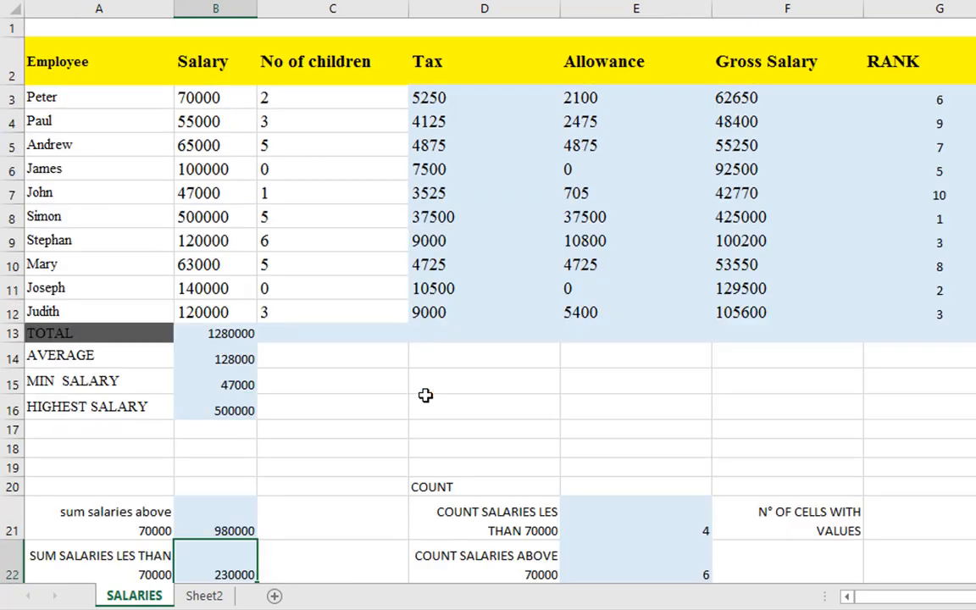
{"action": "left_click", "coordinate": [203, 596]}
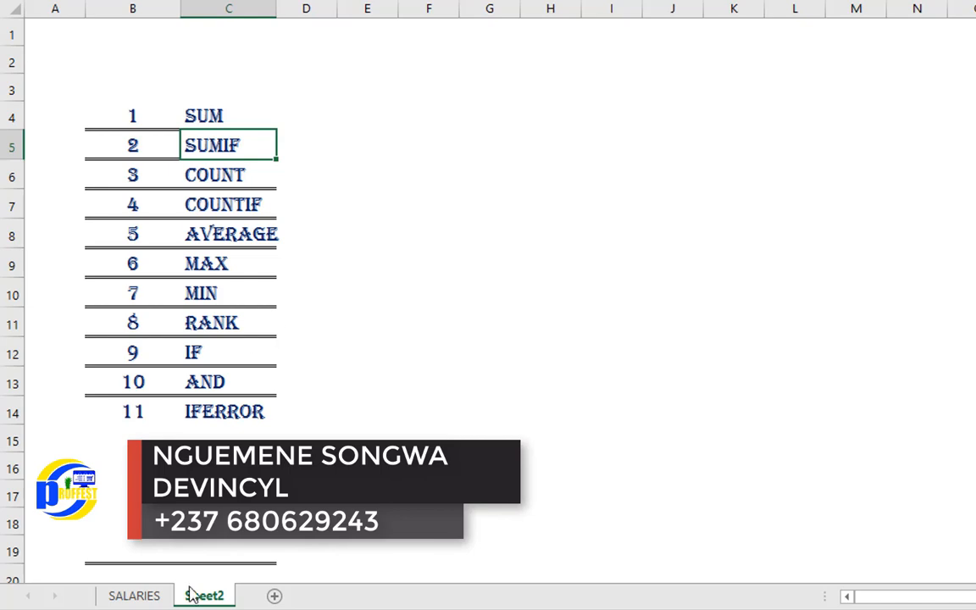
{"action": "left_click", "coordinate": [155, 597]}
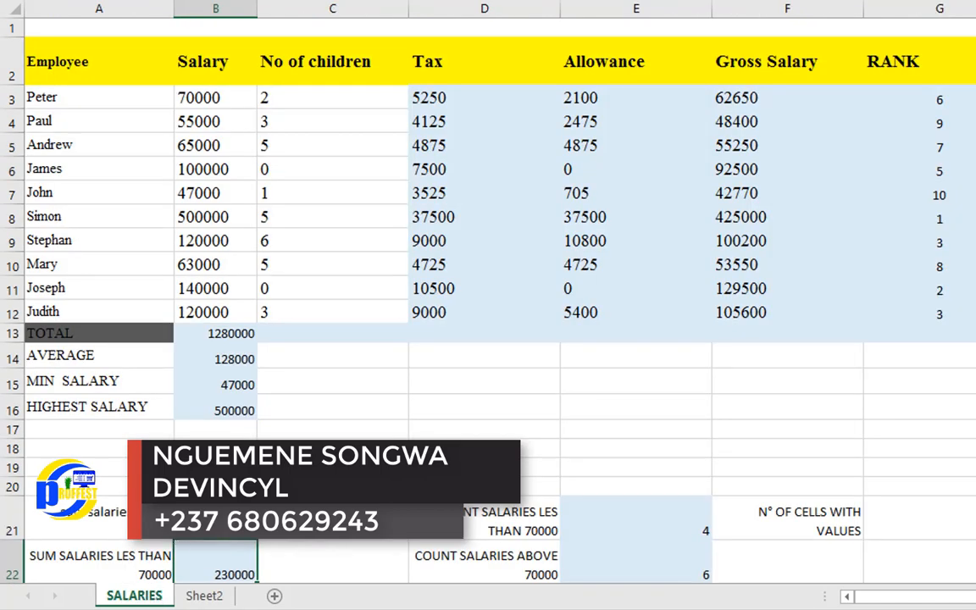